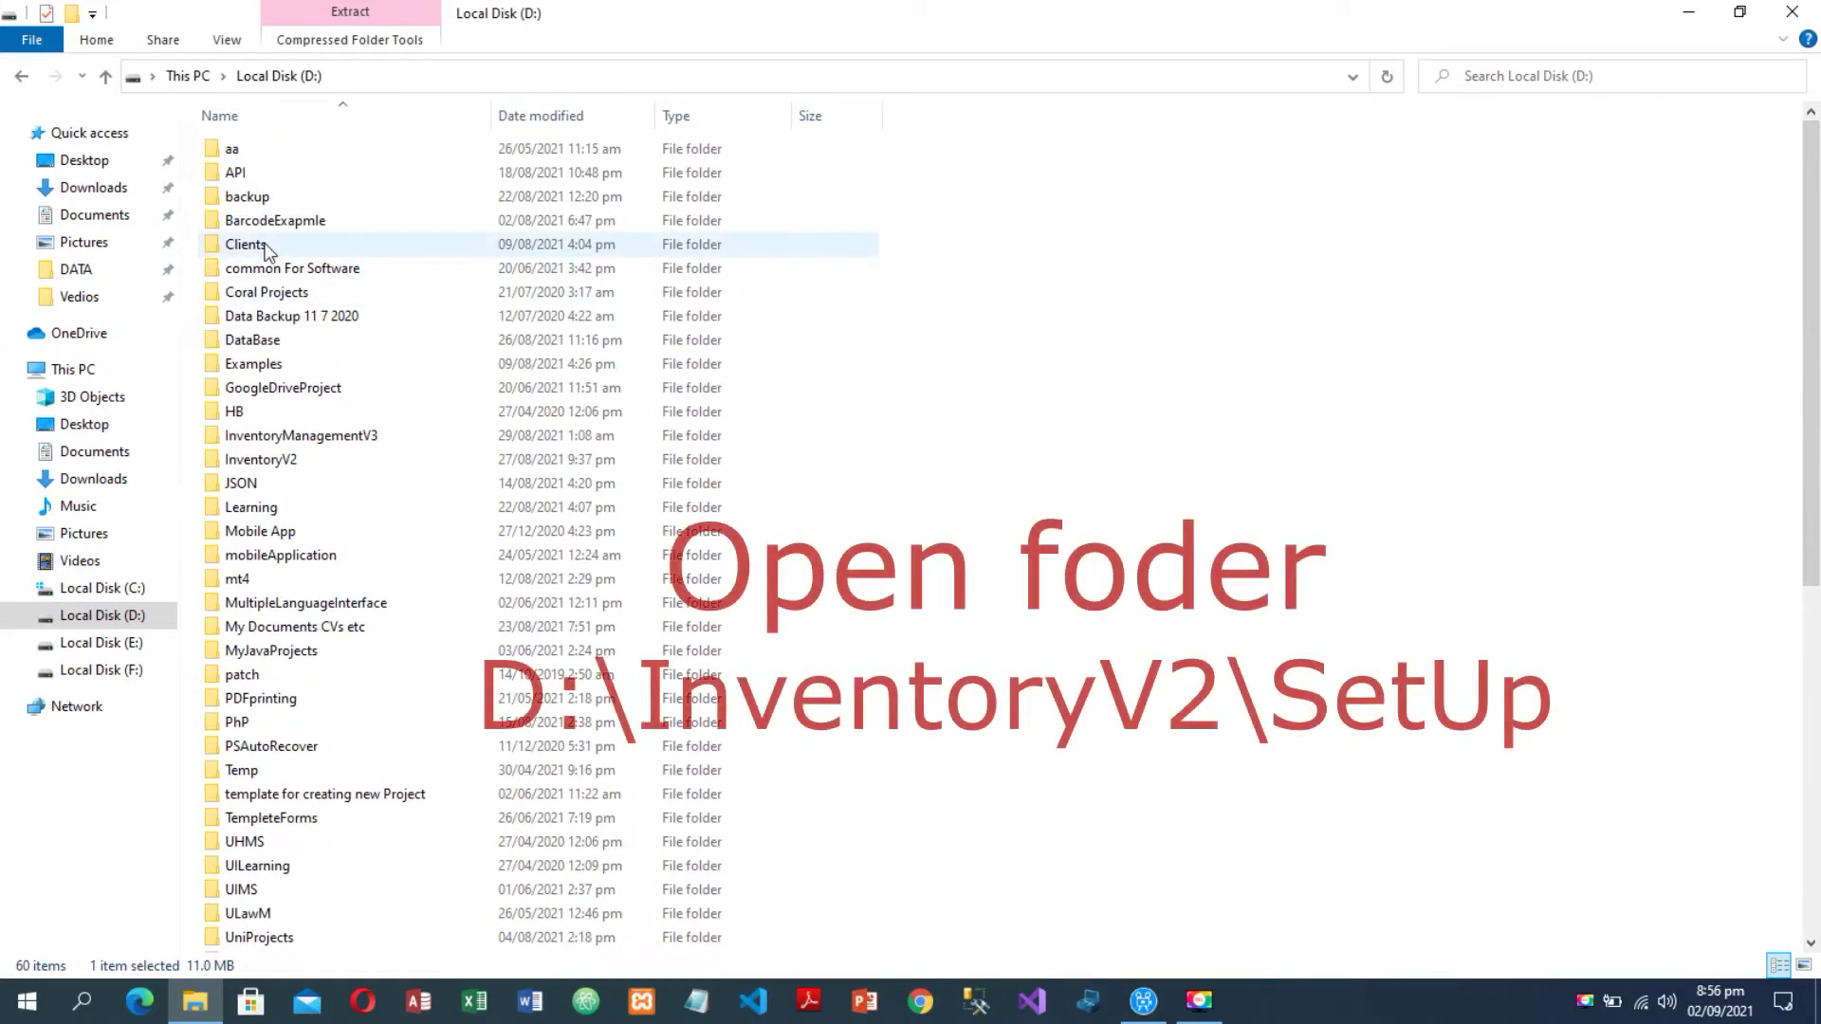
- Run the setup application from the InventoryV2 > SetUp folder in File Explorer
double_click(264, 461)
double_click(225, 224)
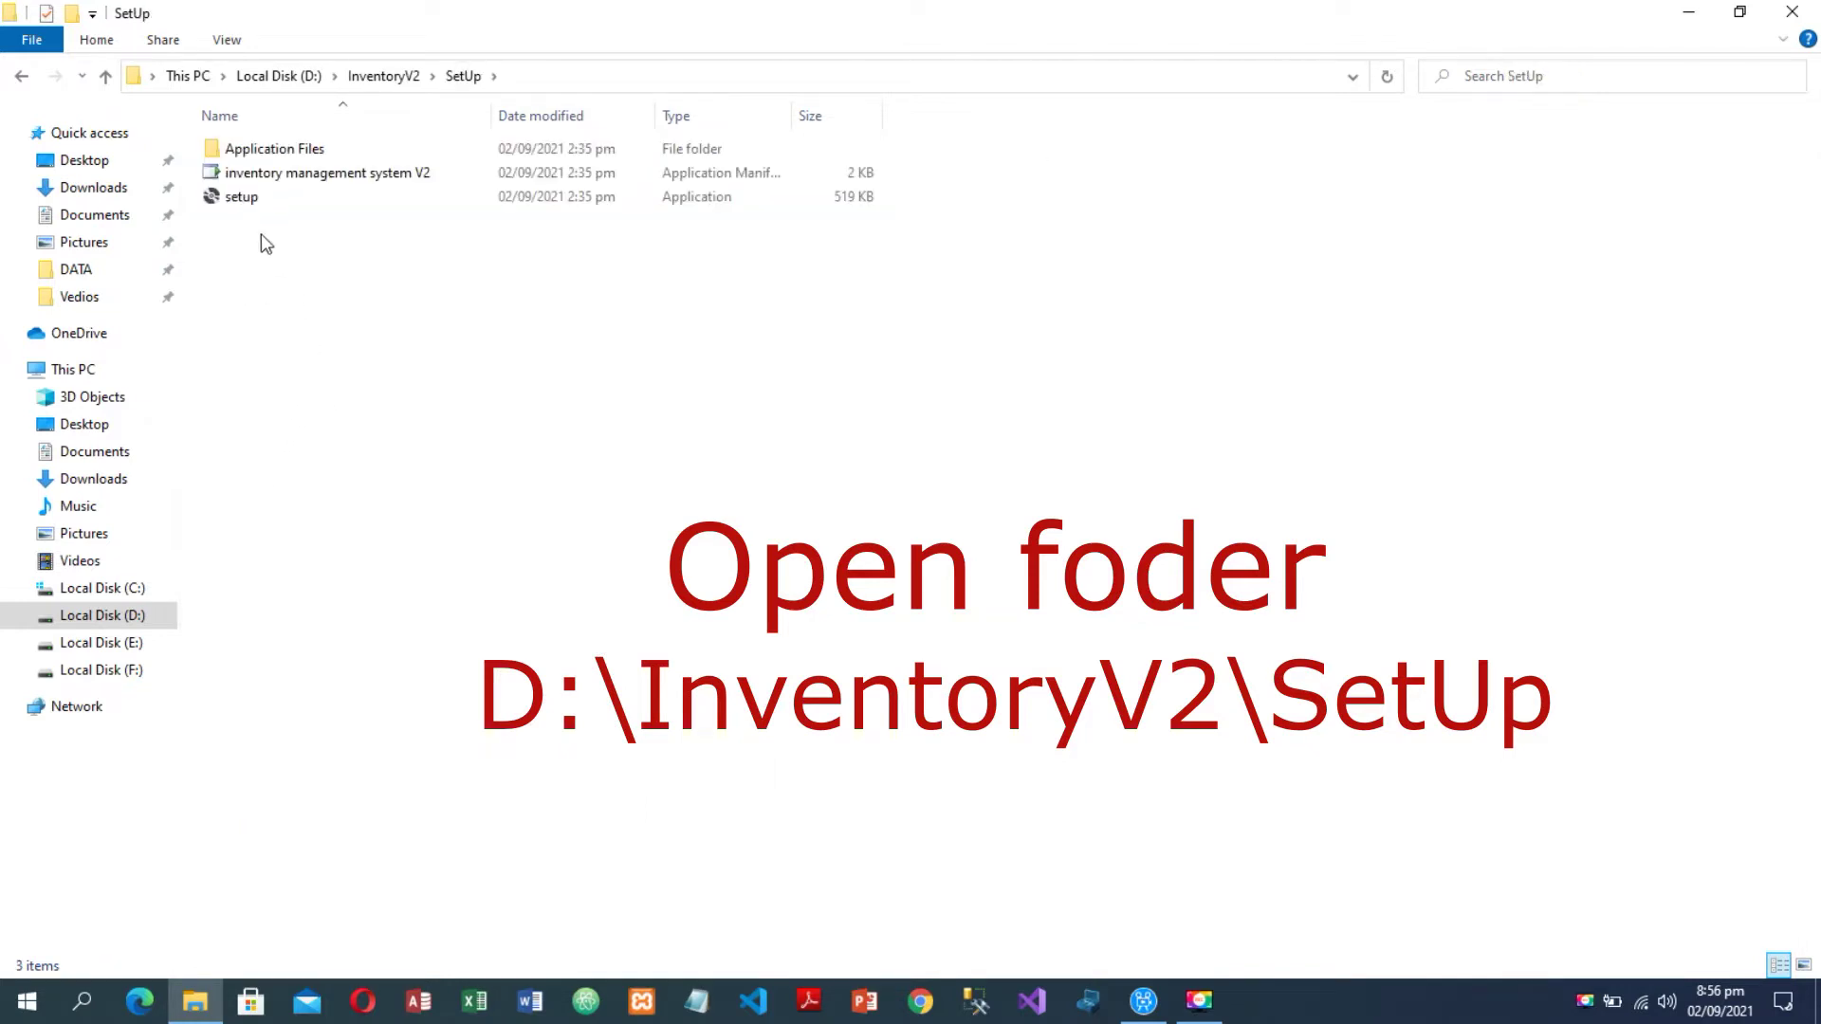
double_click(243, 198)
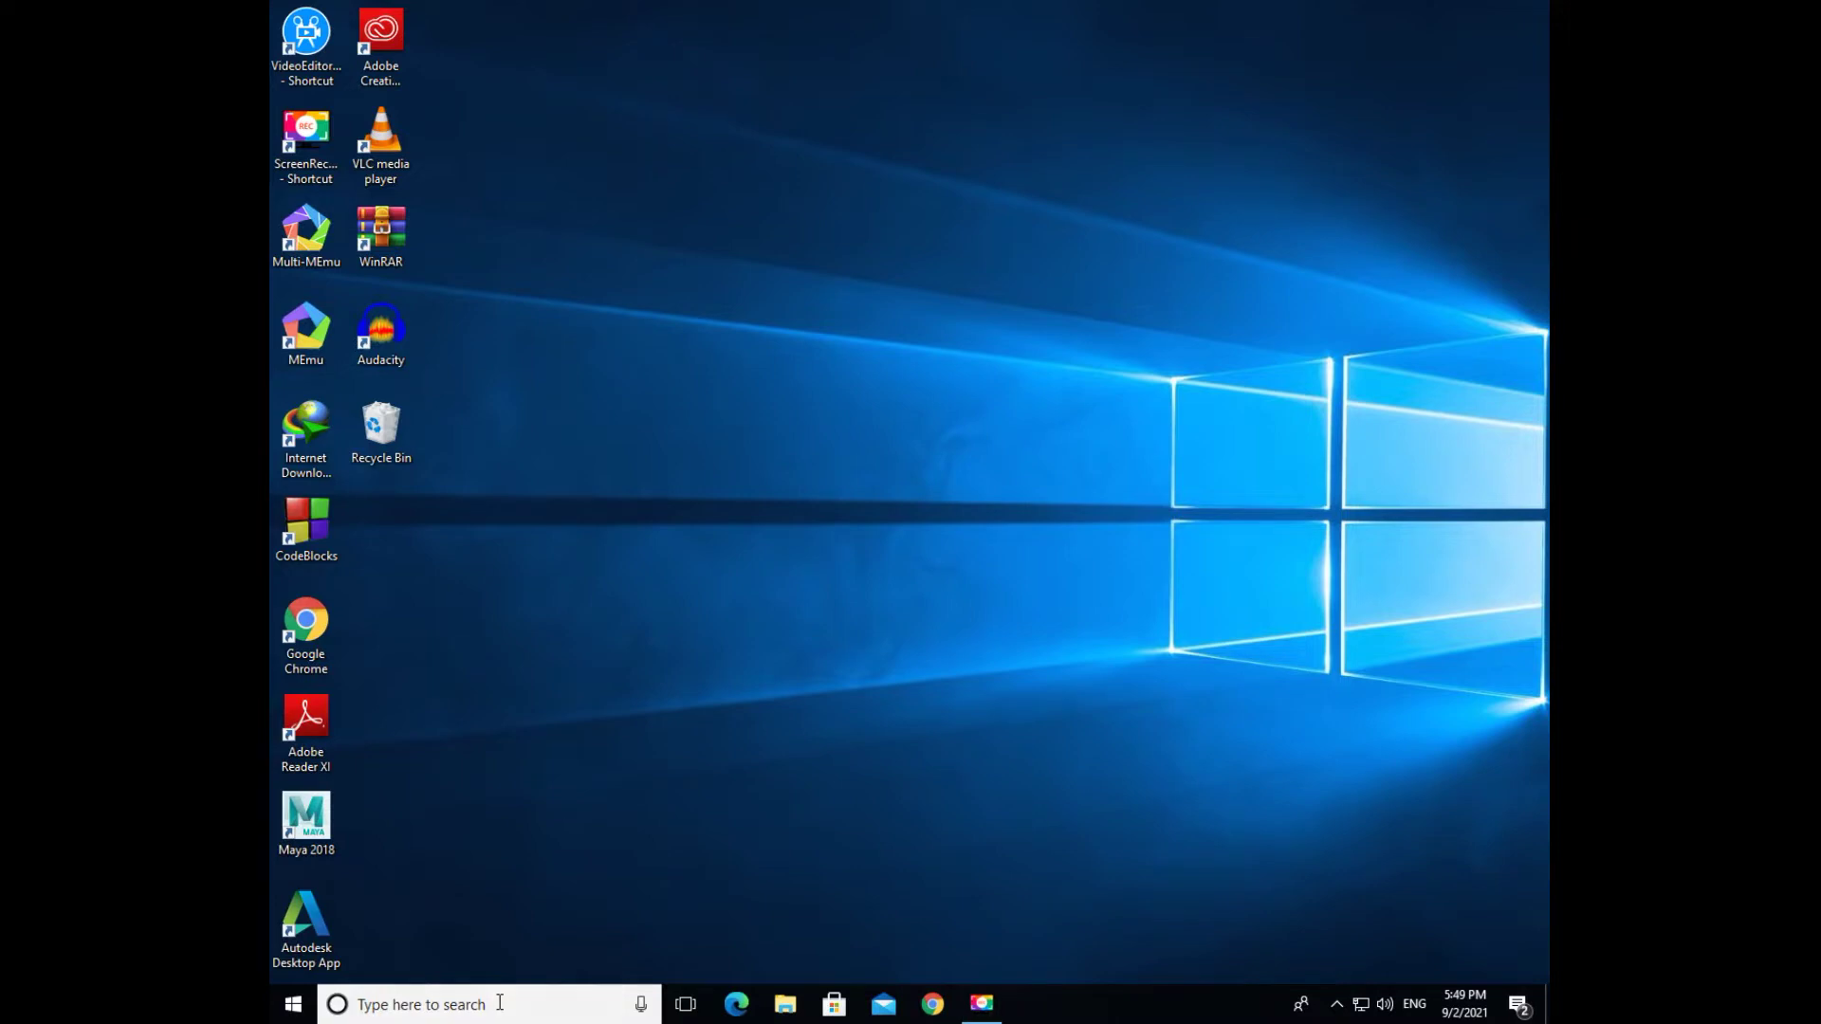
- Search 'inv' and pin the Inventory Management System V2 result to the taskbar
left_click(500, 1002)
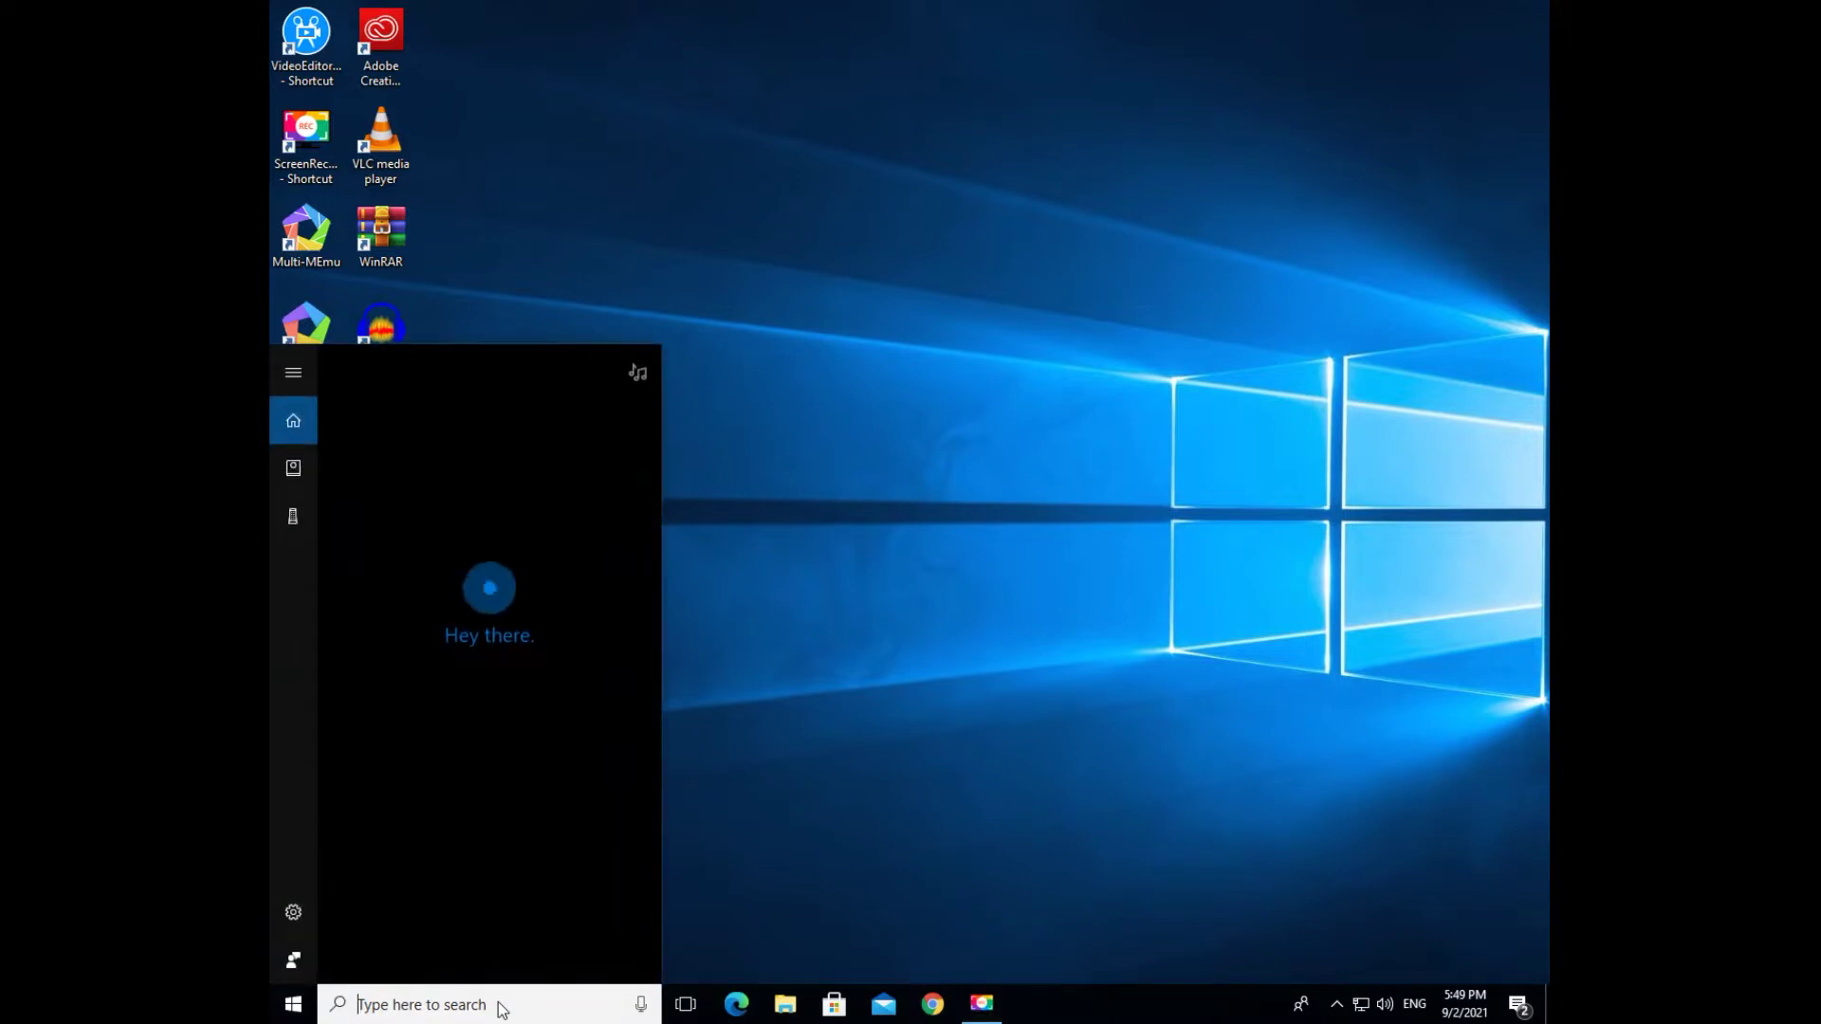
type("in")
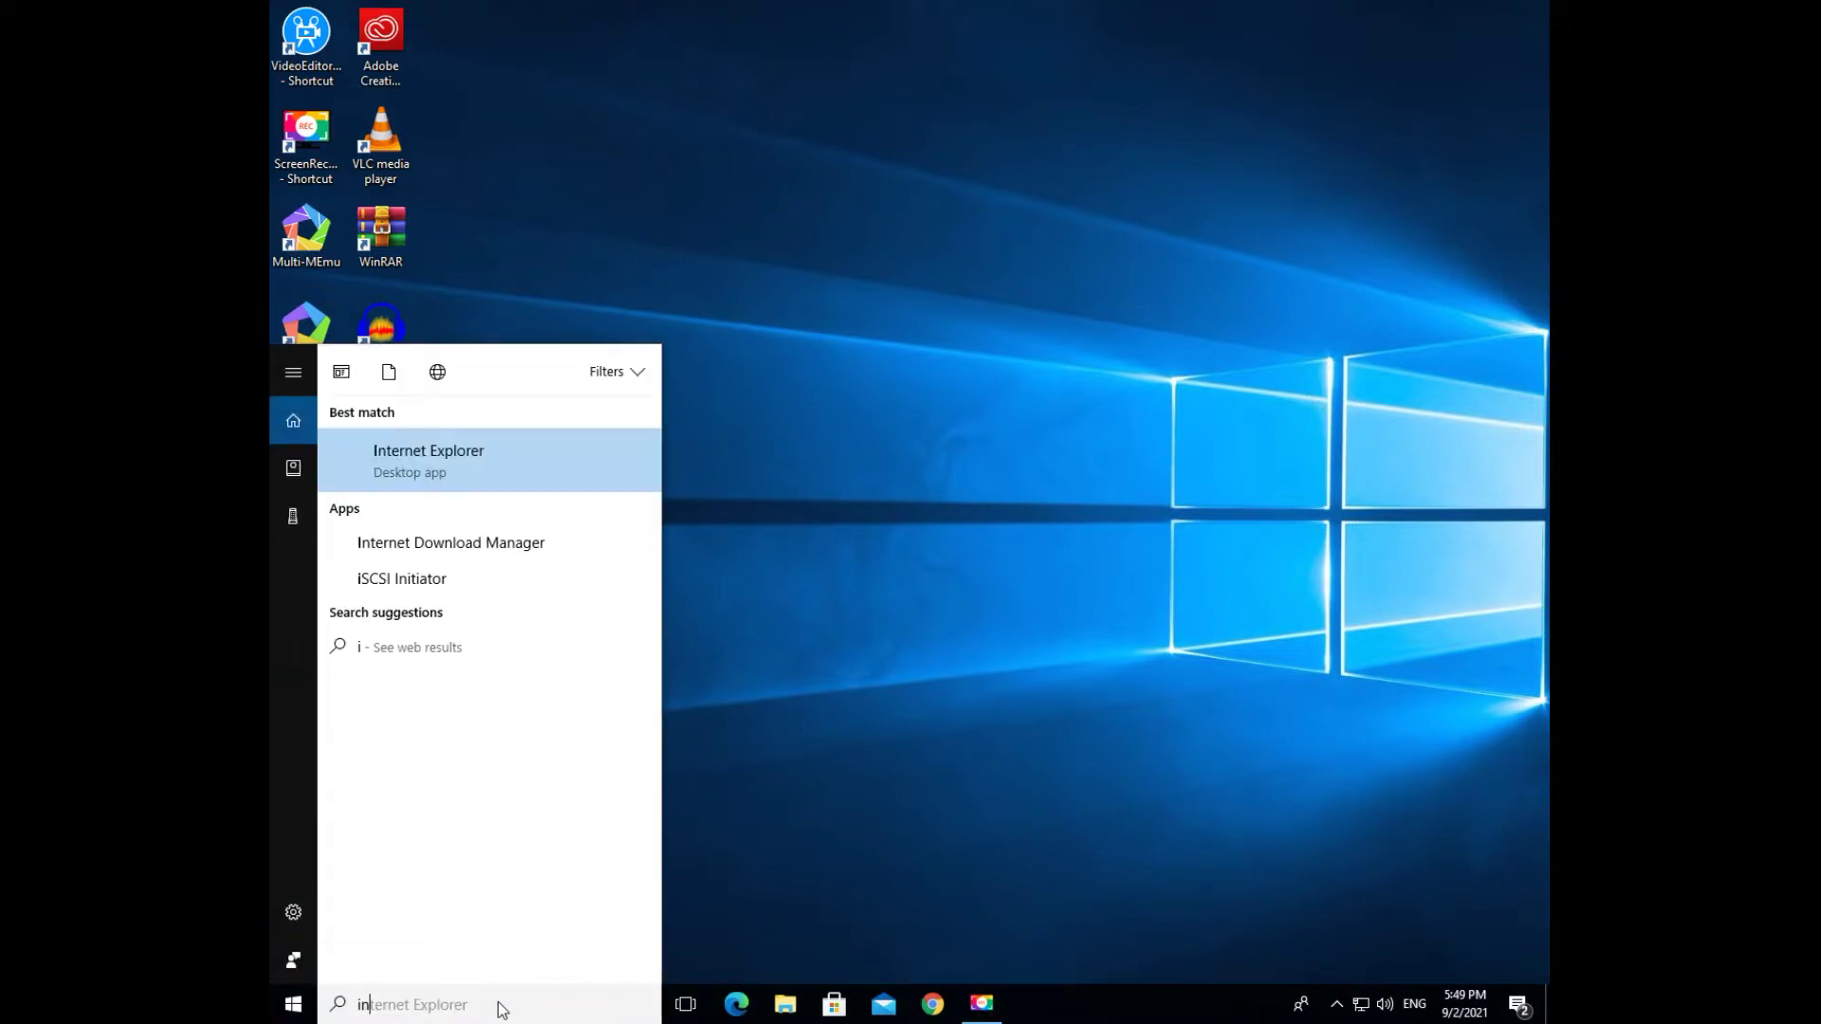
type("v")
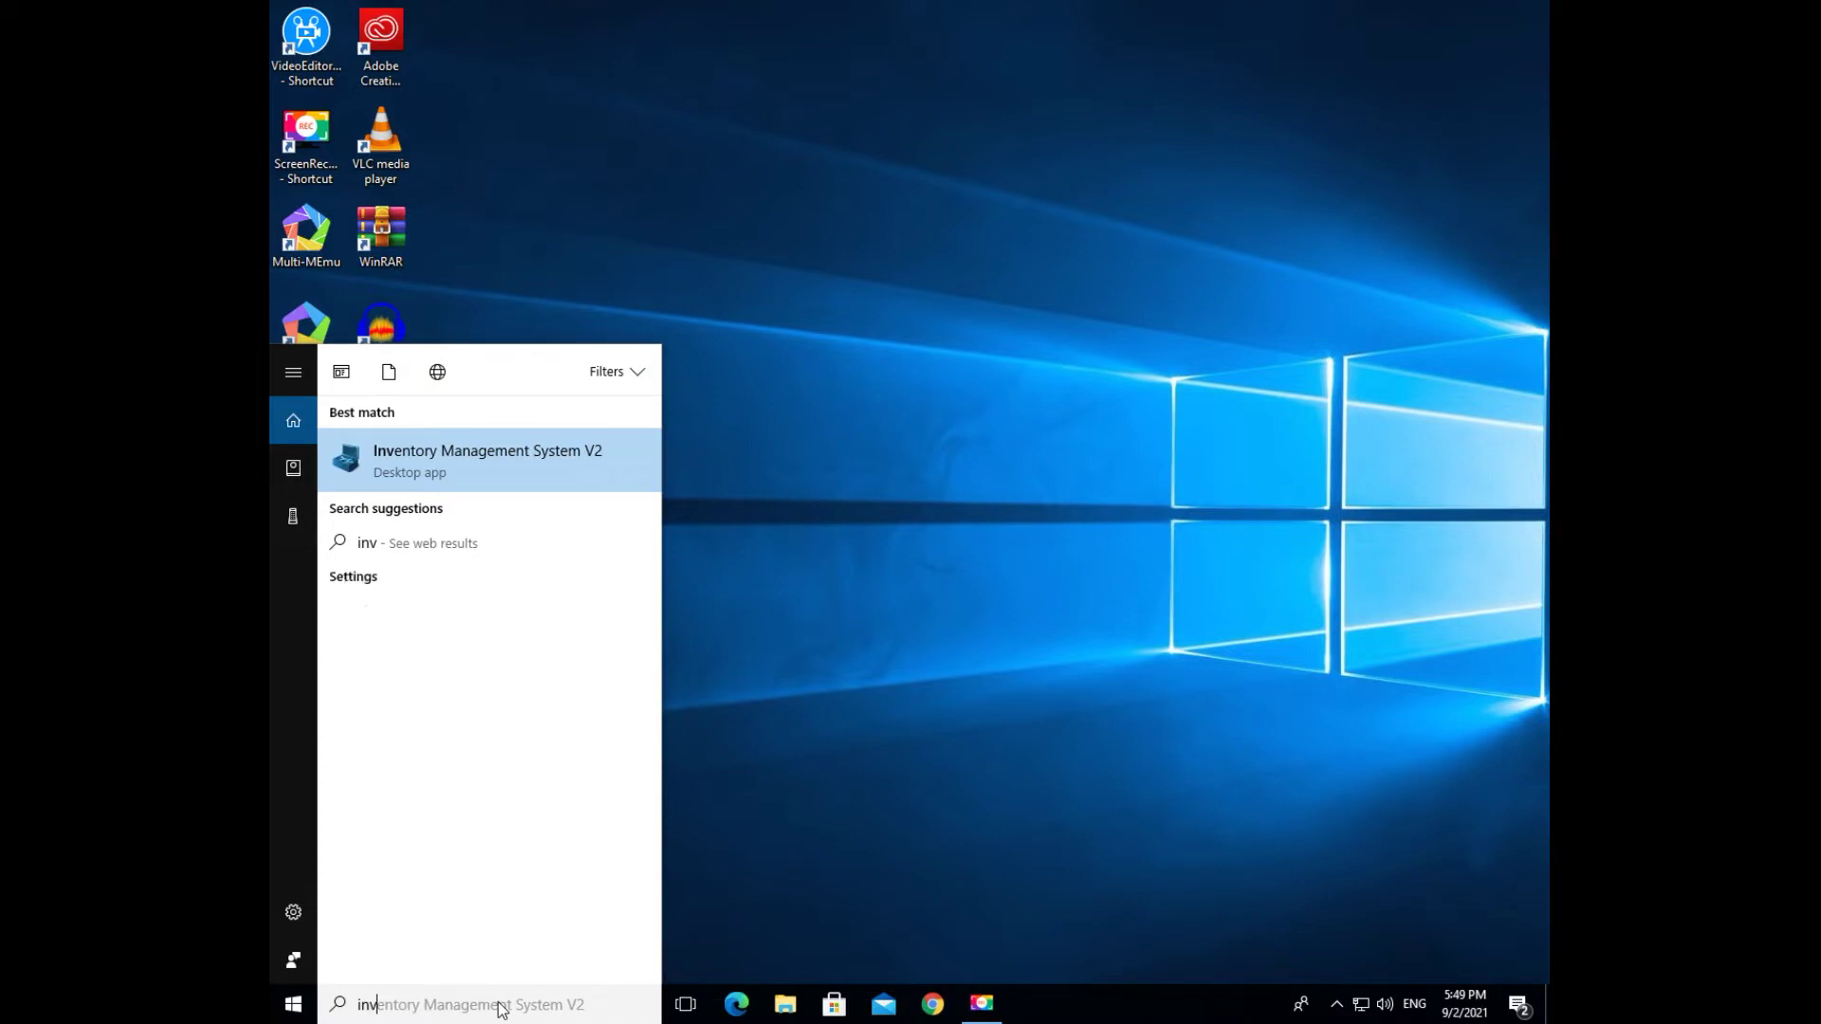
right_click(494, 460)
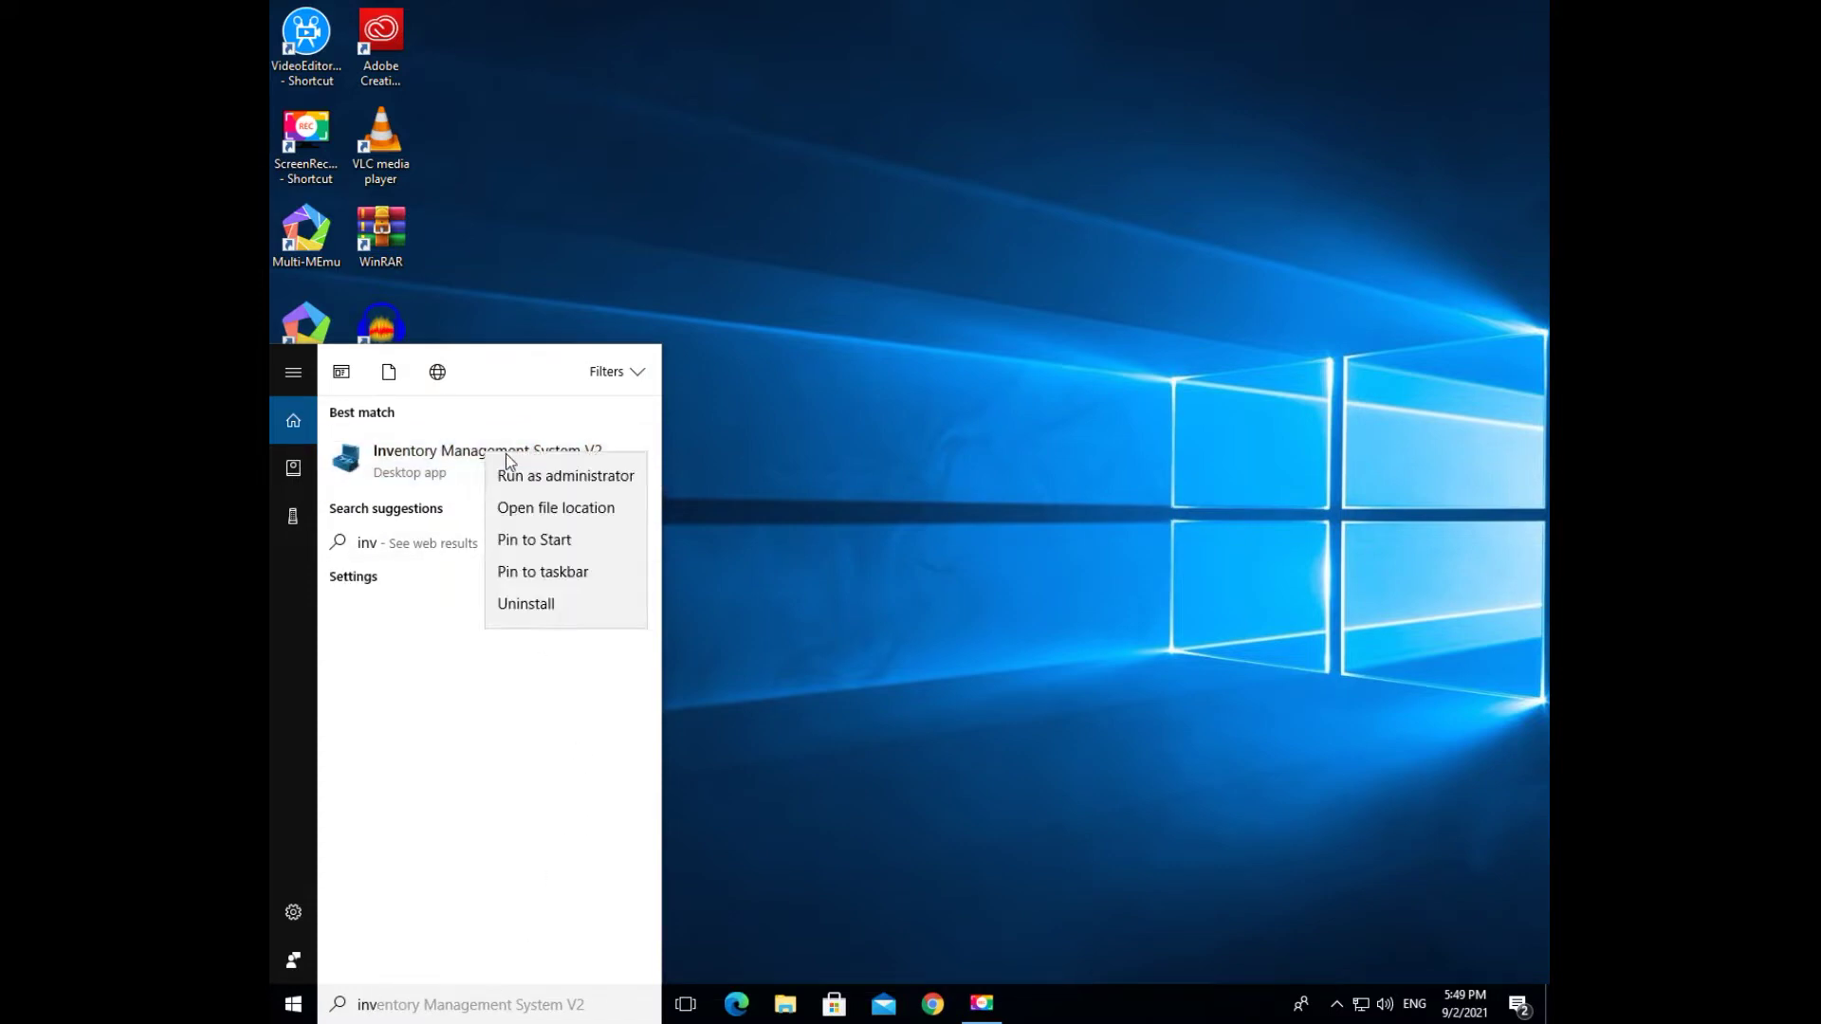
left_click(551, 575)
left_click(817, 550)
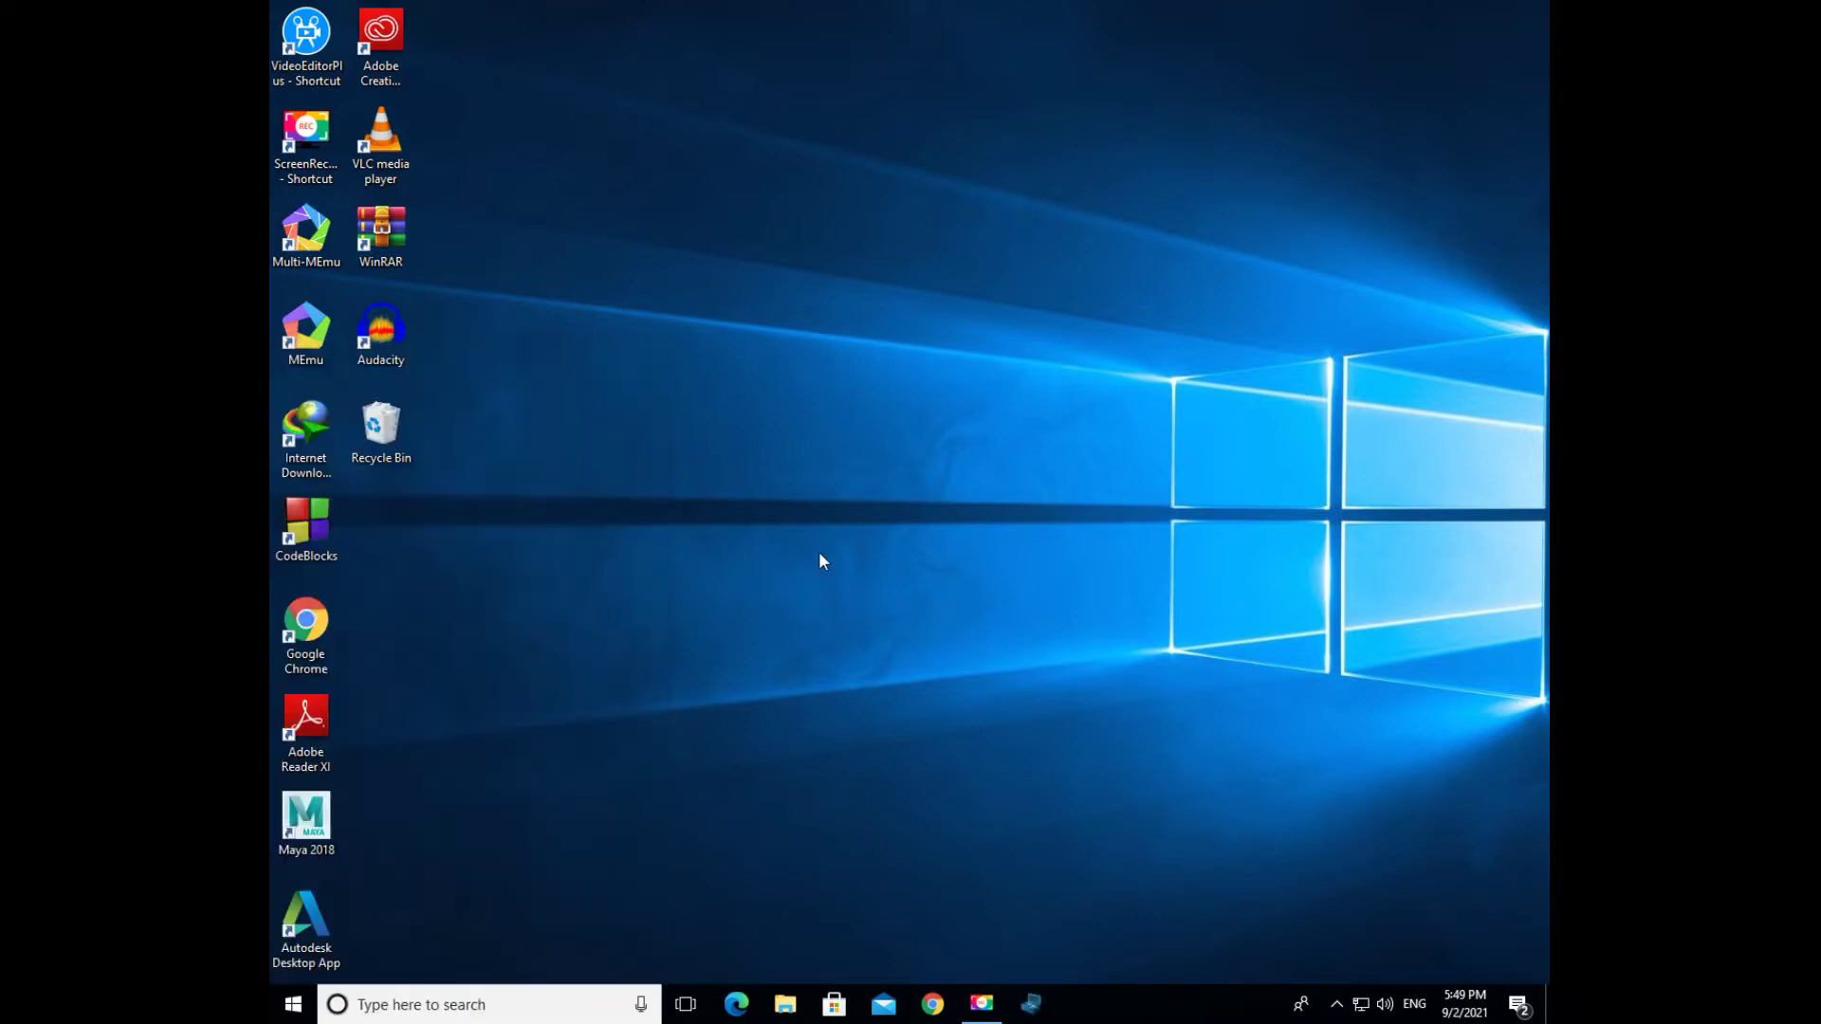
- Launch the pinned app, log in, and dismiss the login, Limited Edition and record-count notices
left_click(1033, 1002)
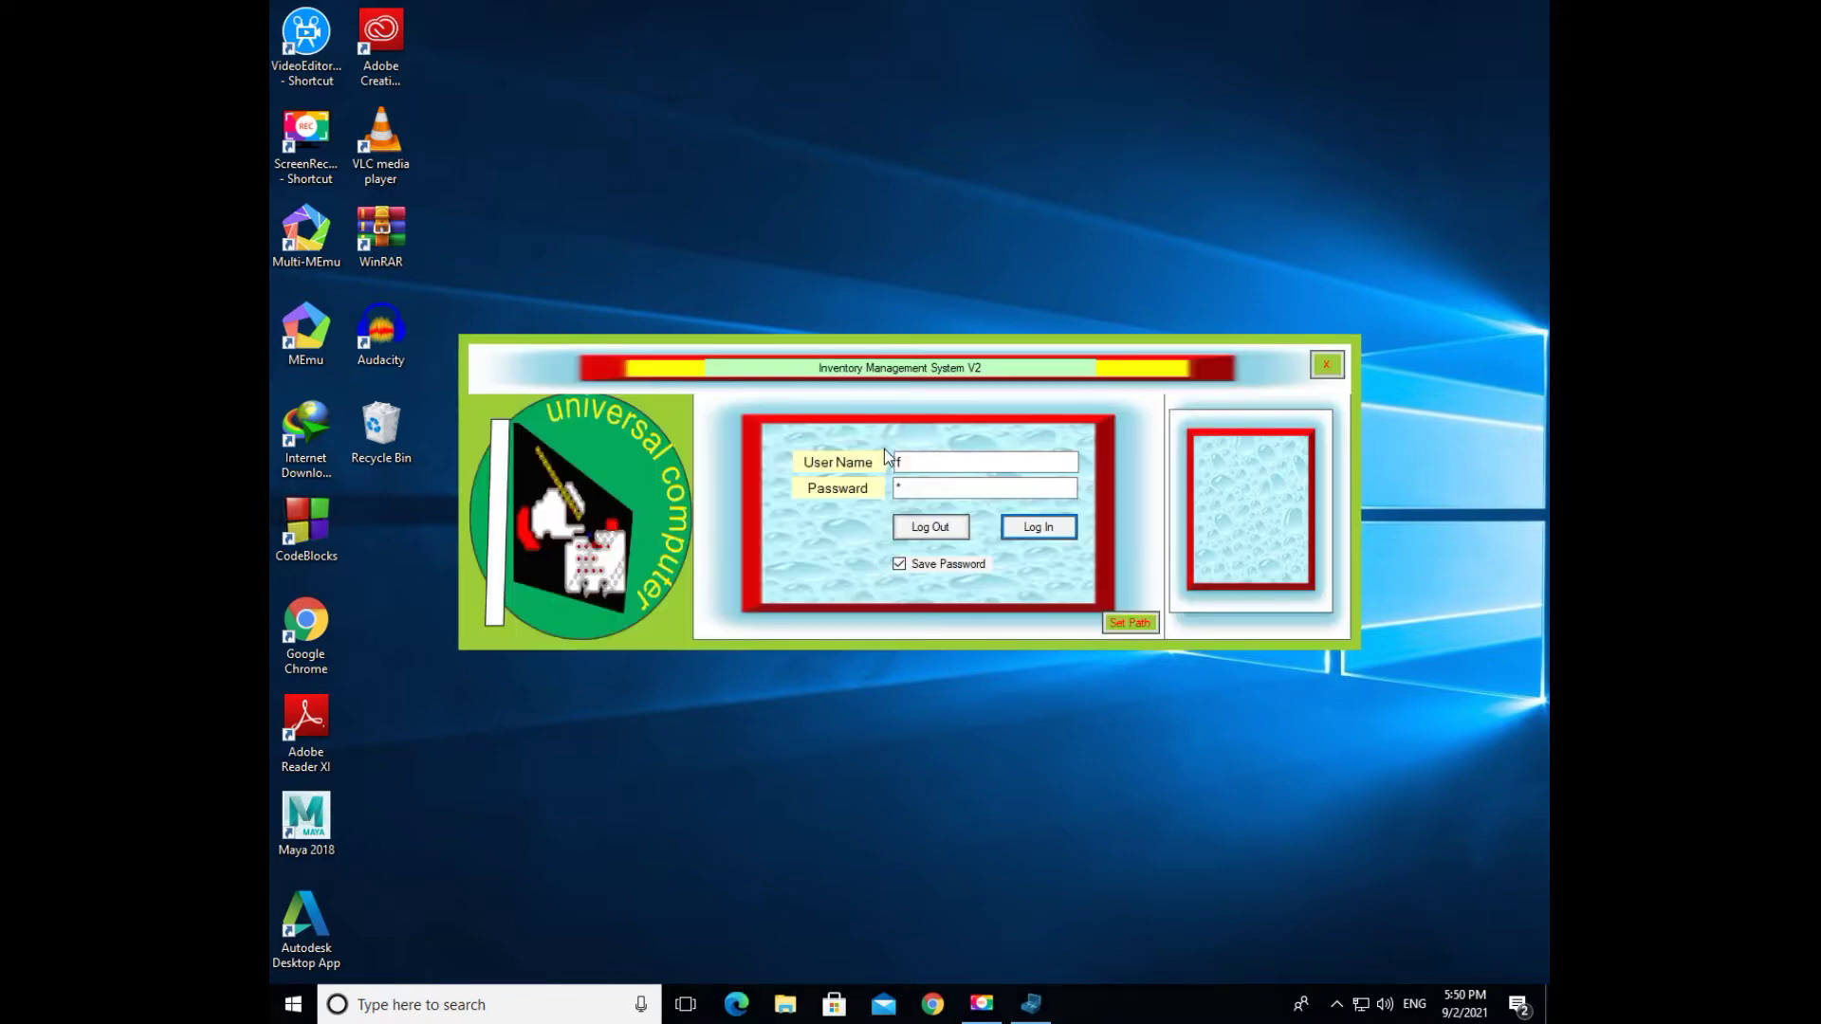
double_click(897, 462)
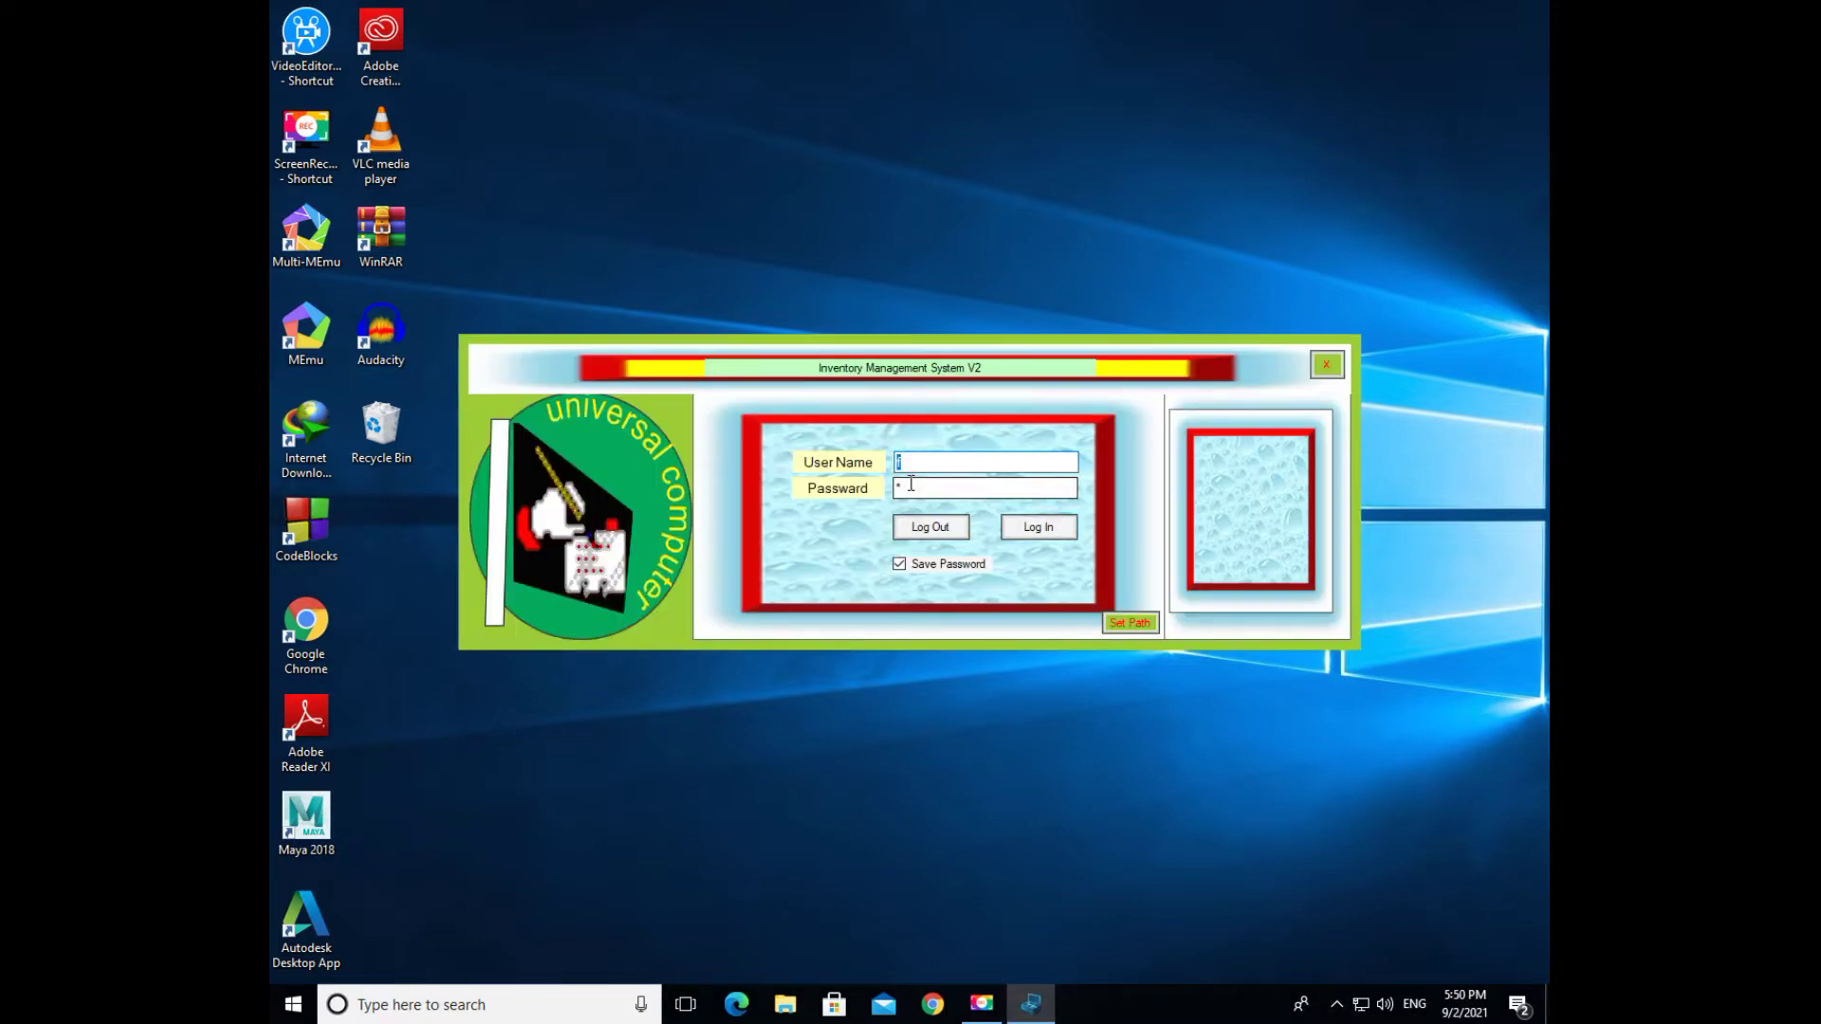
left_click(910, 485)
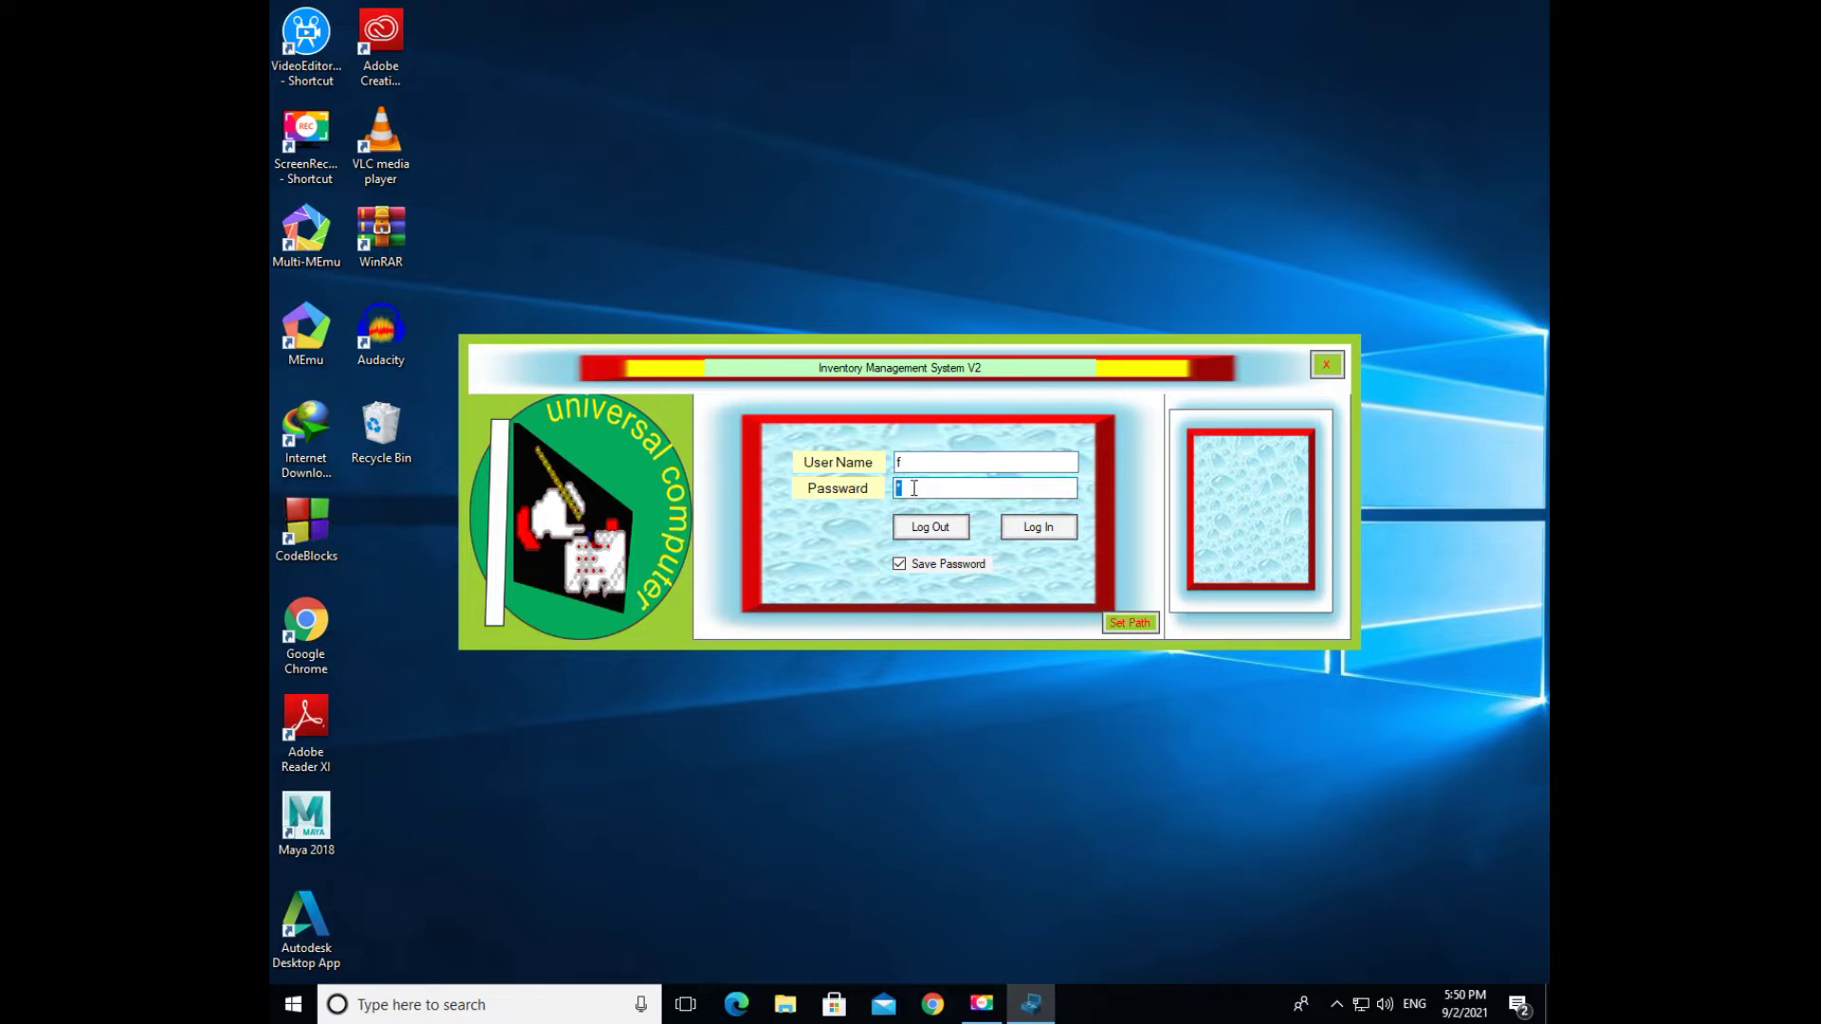
left_click(1044, 529)
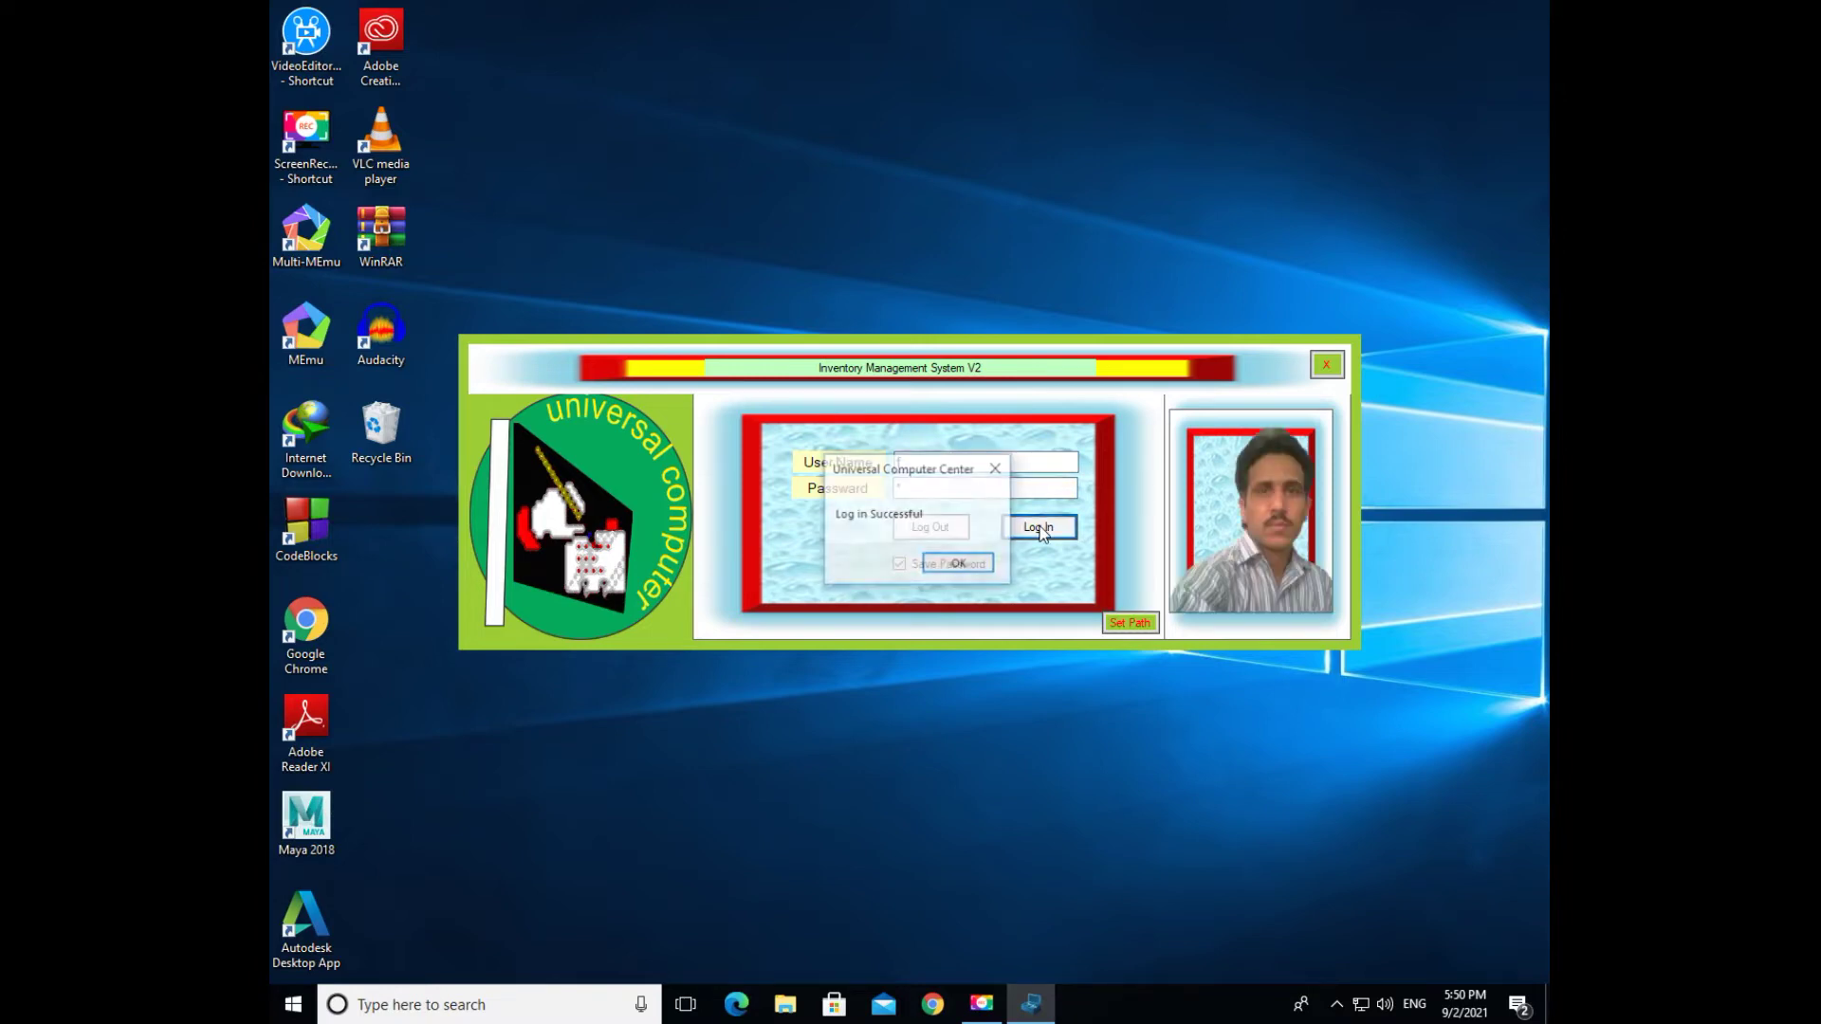
left_click(959, 564)
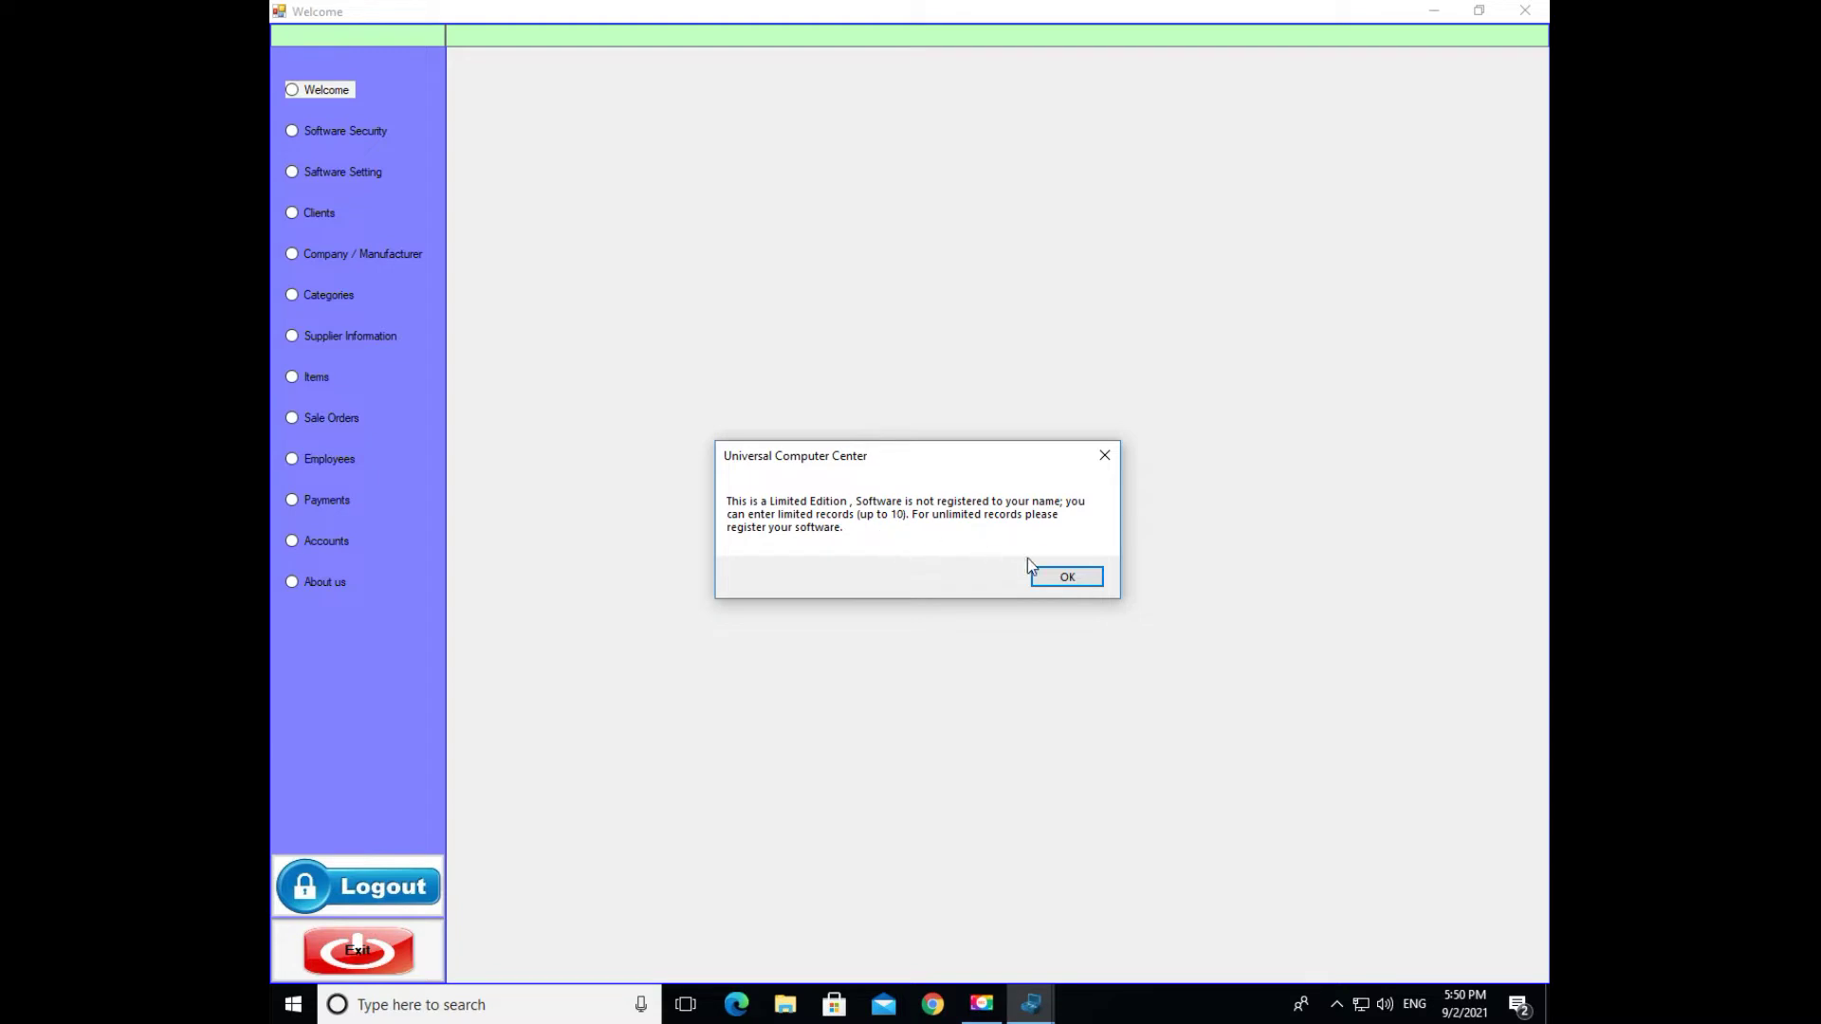
left_click(1065, 579)
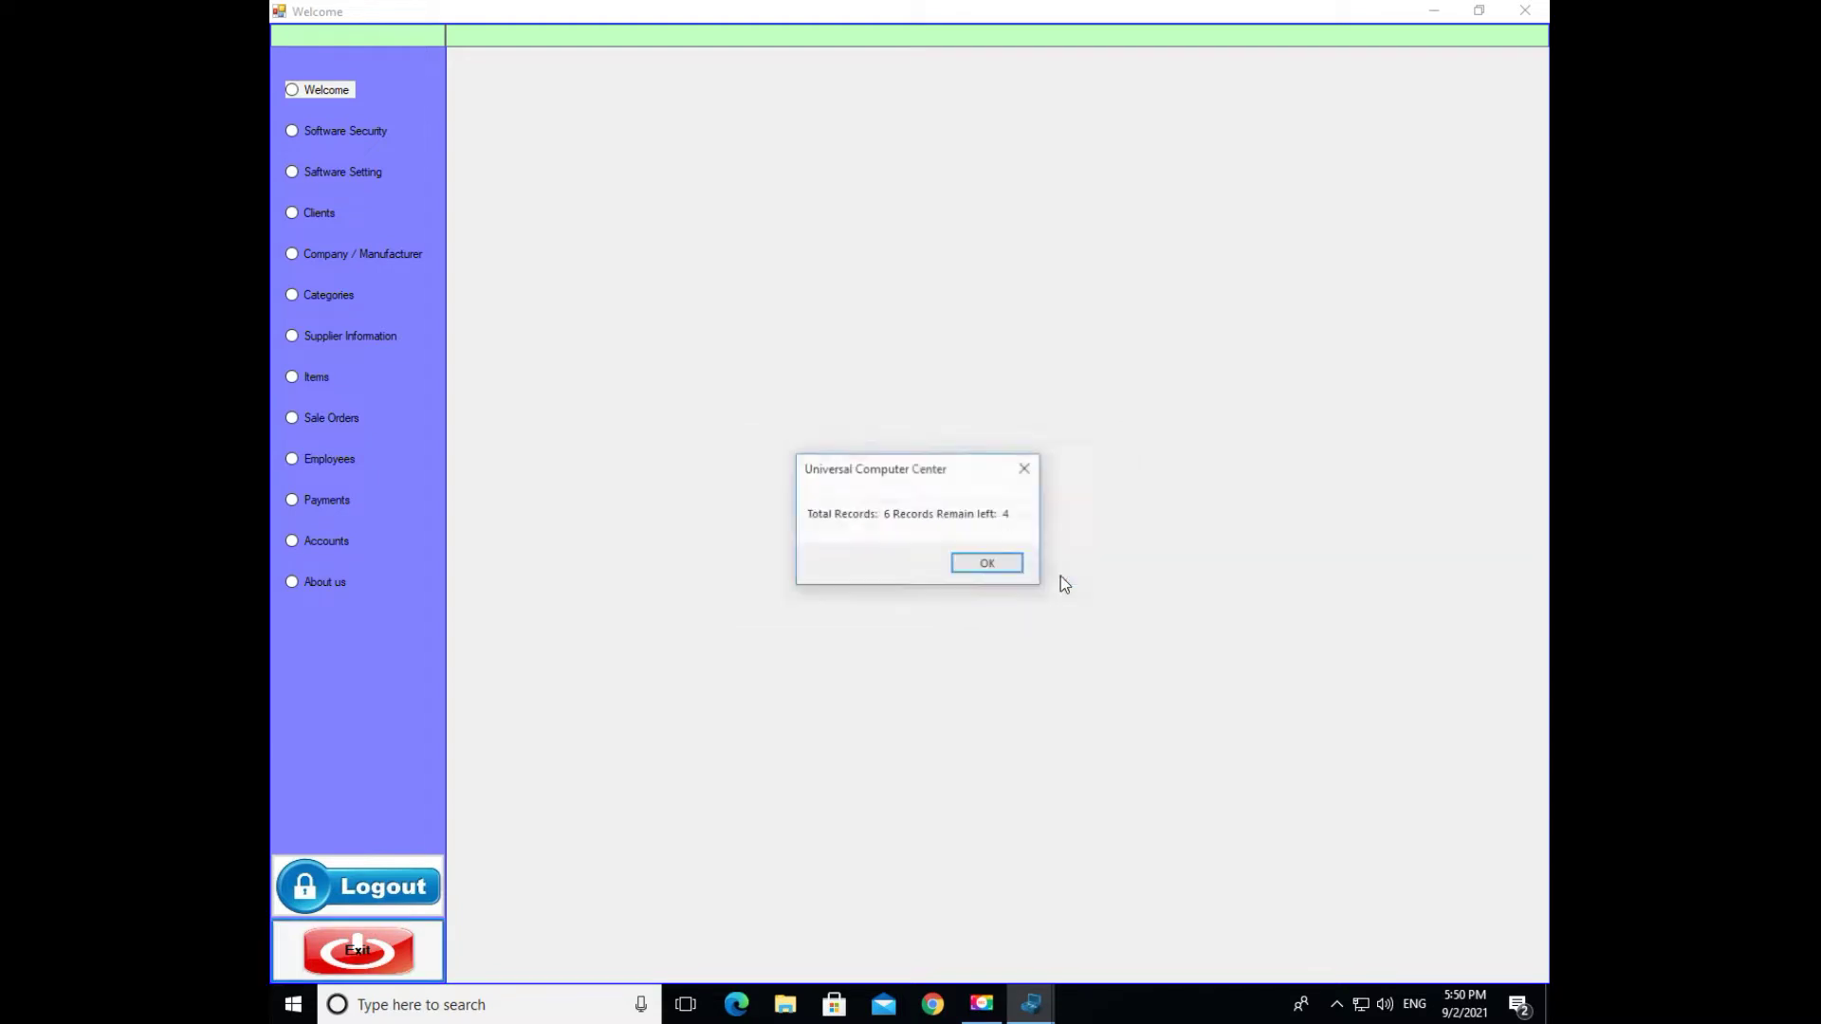
left_click(989, 568)
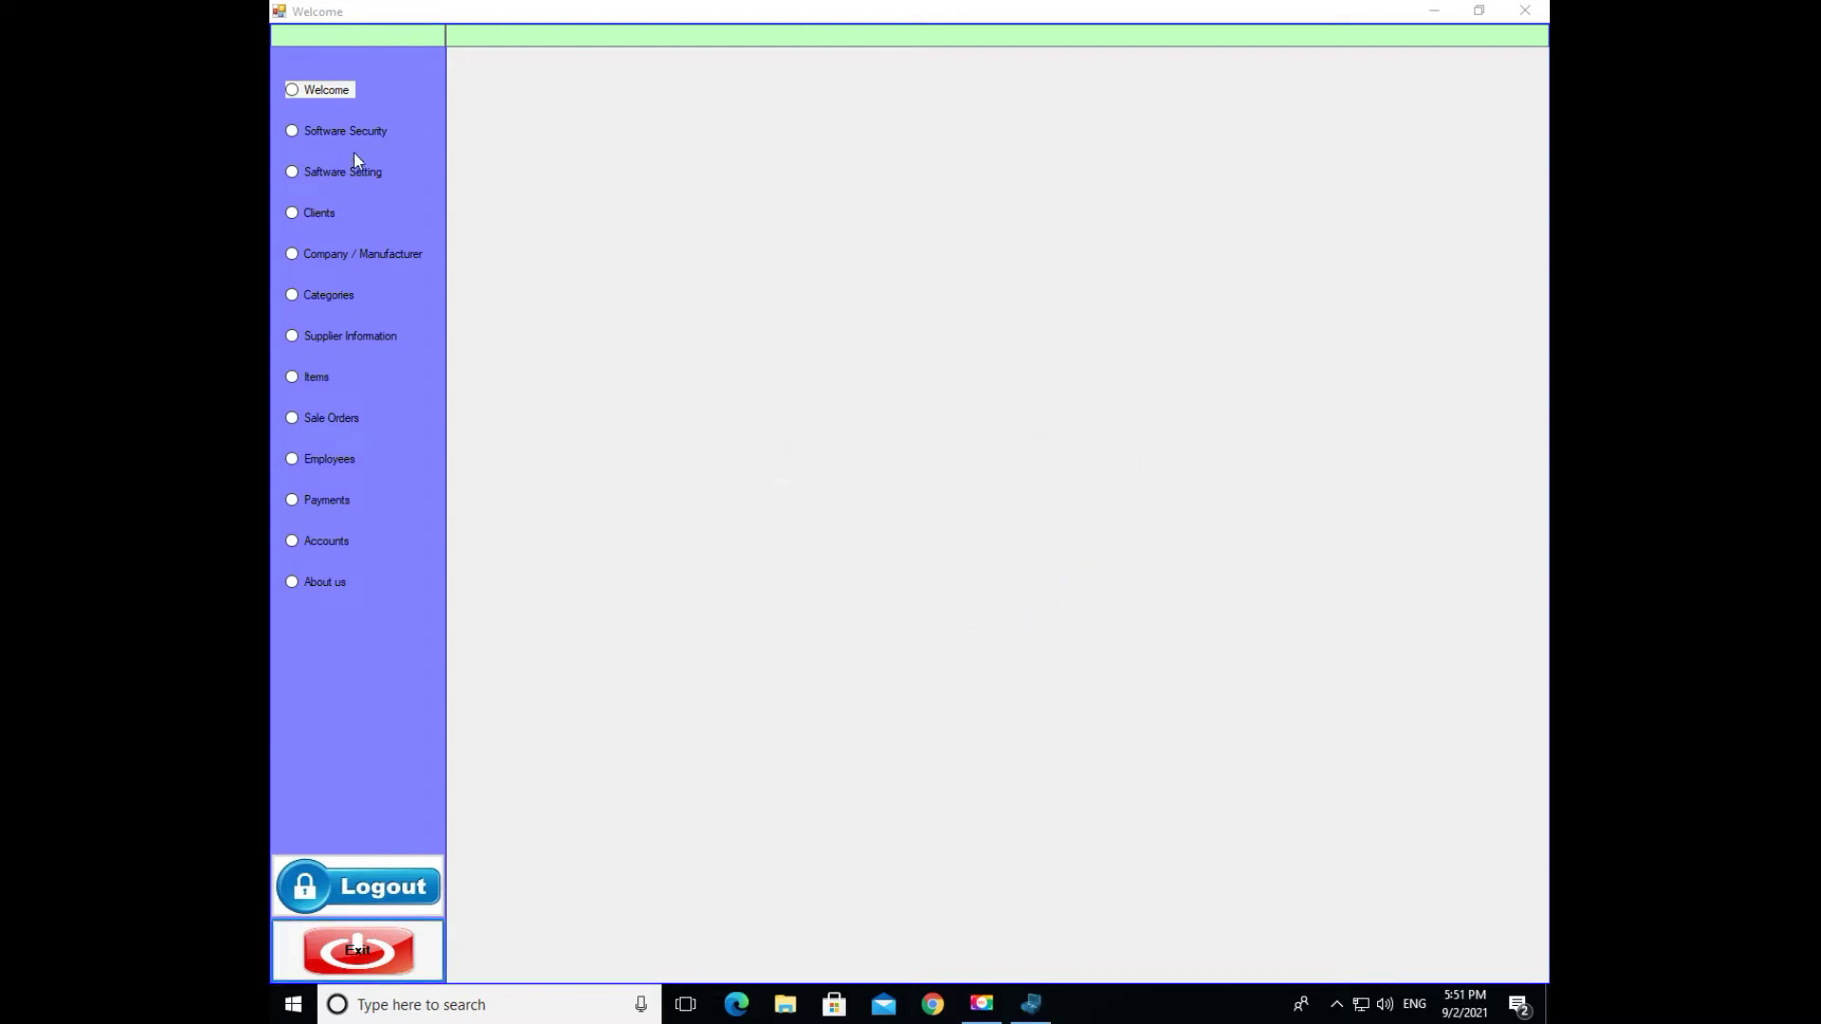
- Visit Software Security, Software Setting, Clients, Company / Manufacturer, Categories, Supplier Information, then Items
left_click(352, 138)
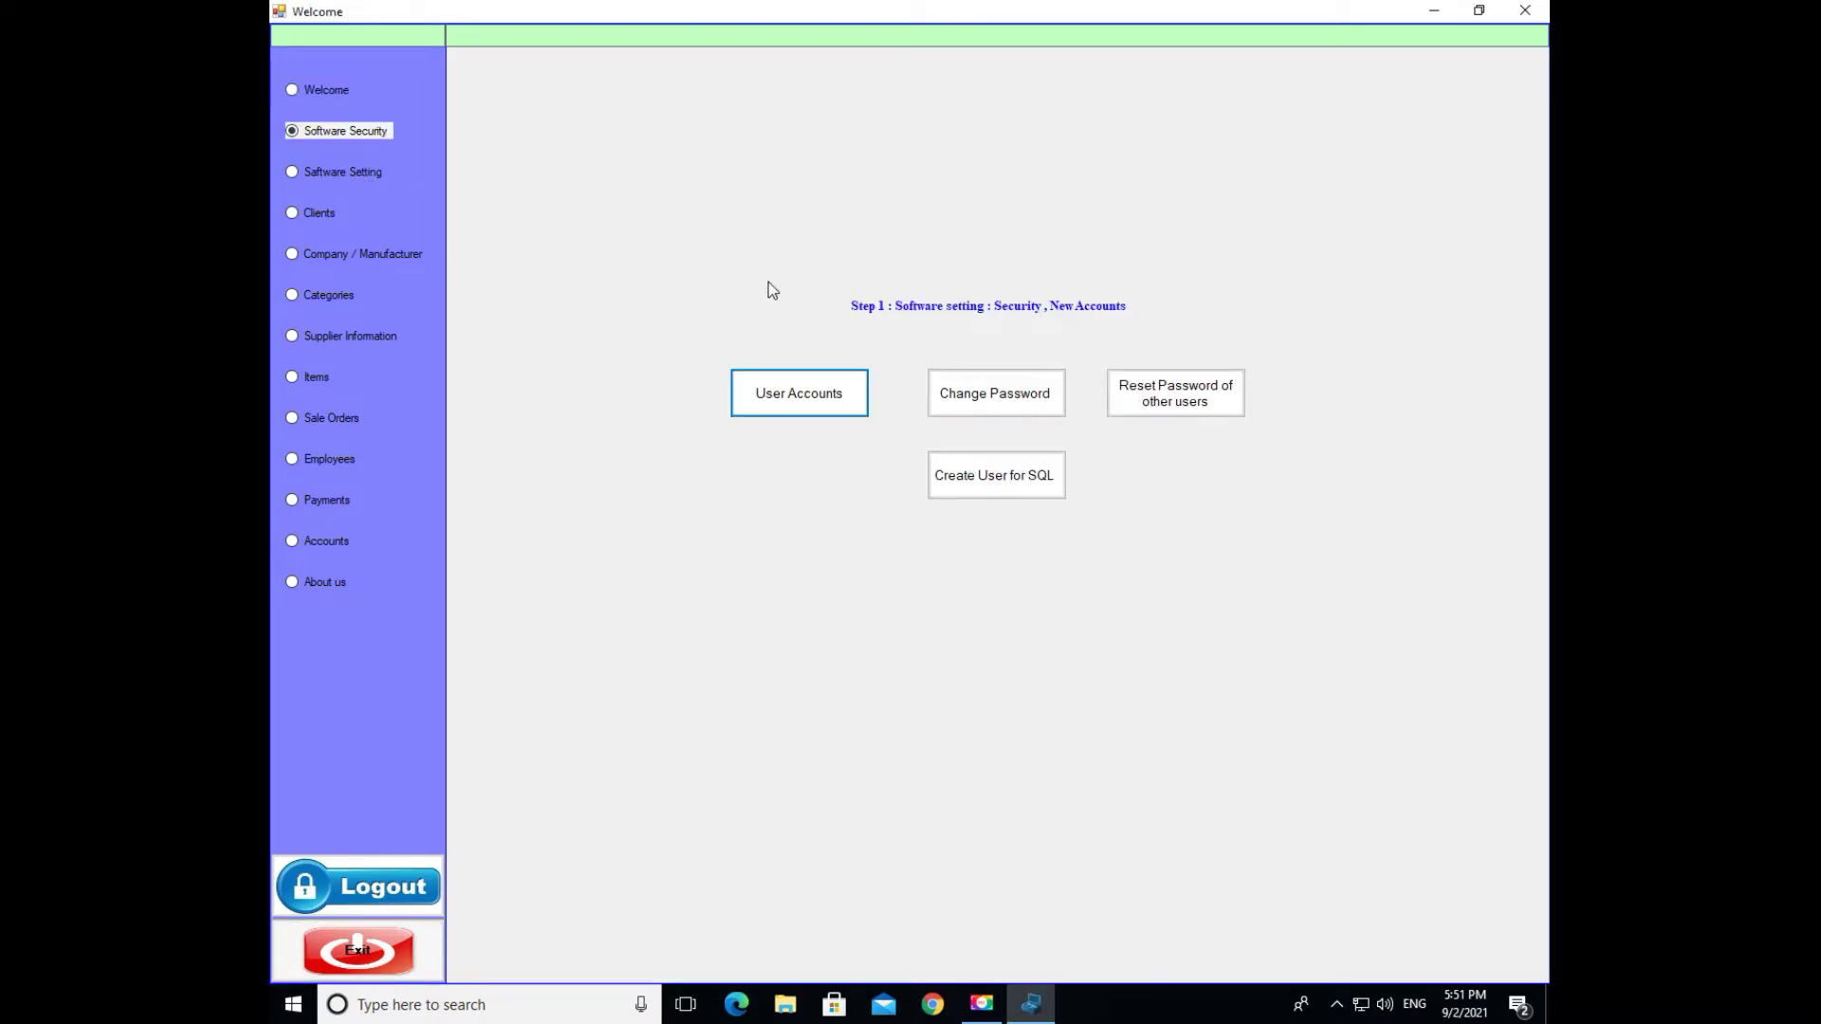
left_click(344, 172)
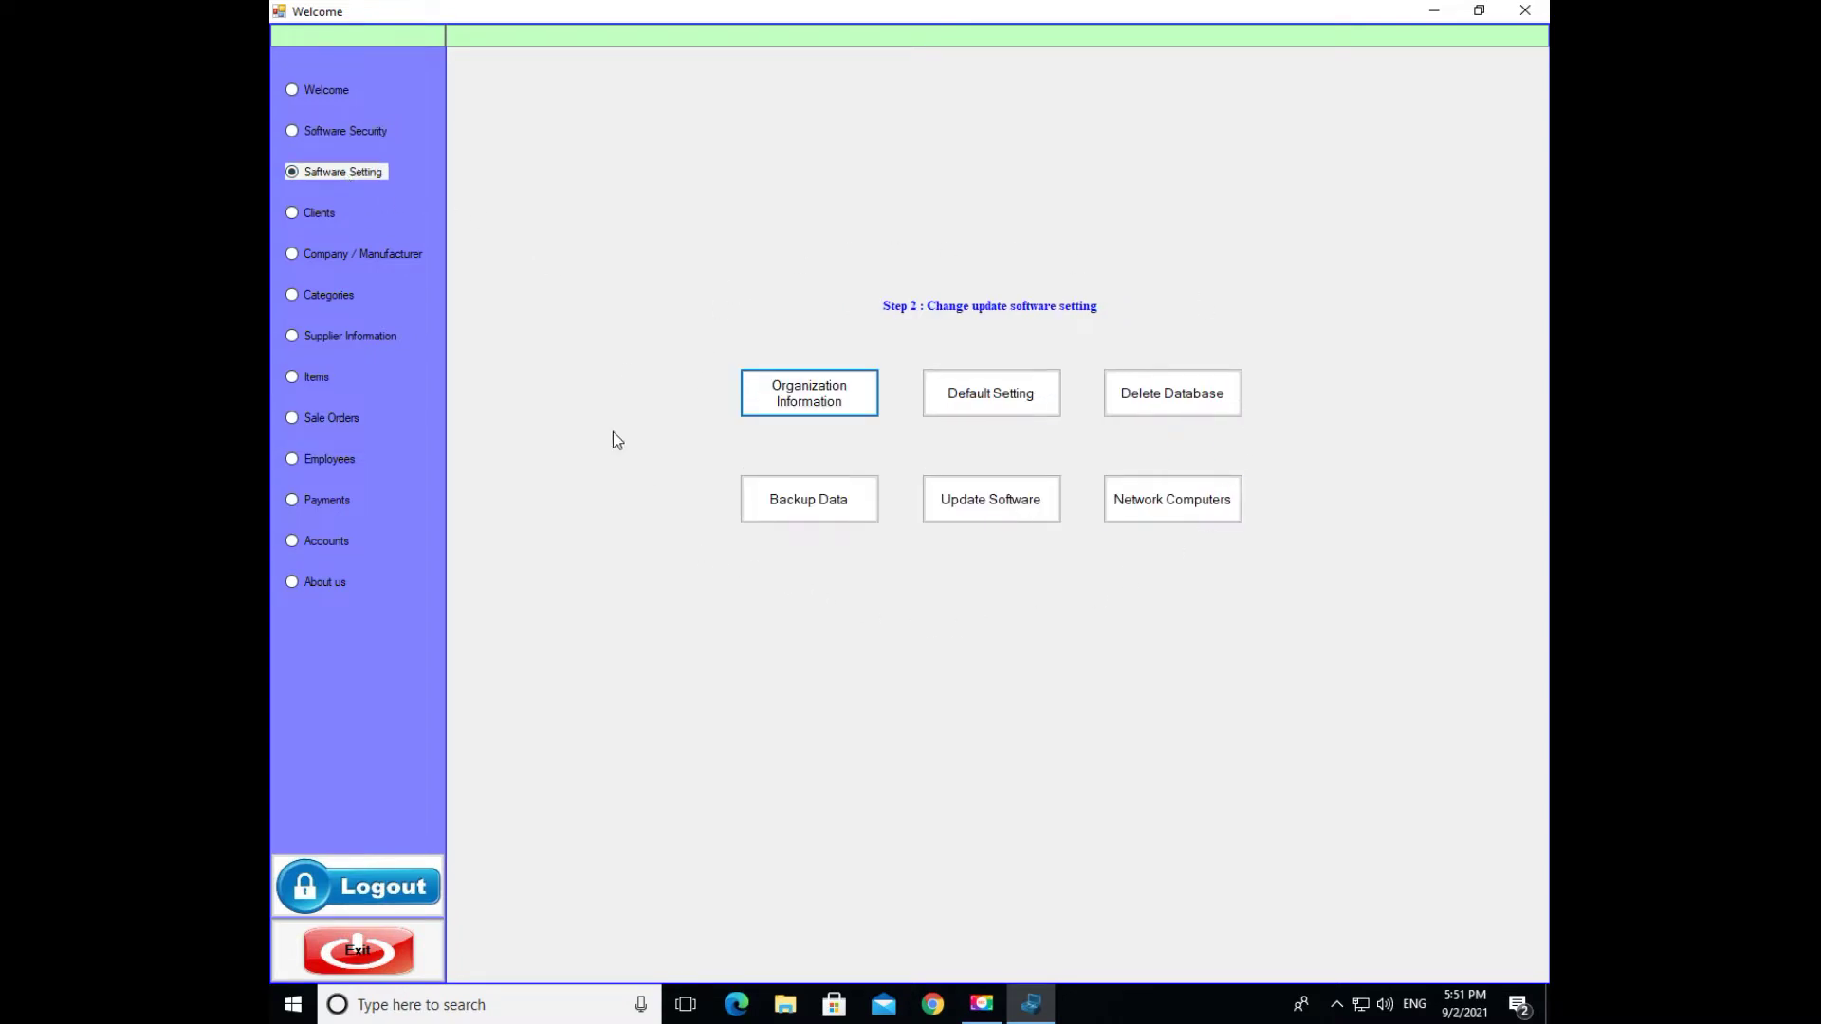
left_click(316, 218)
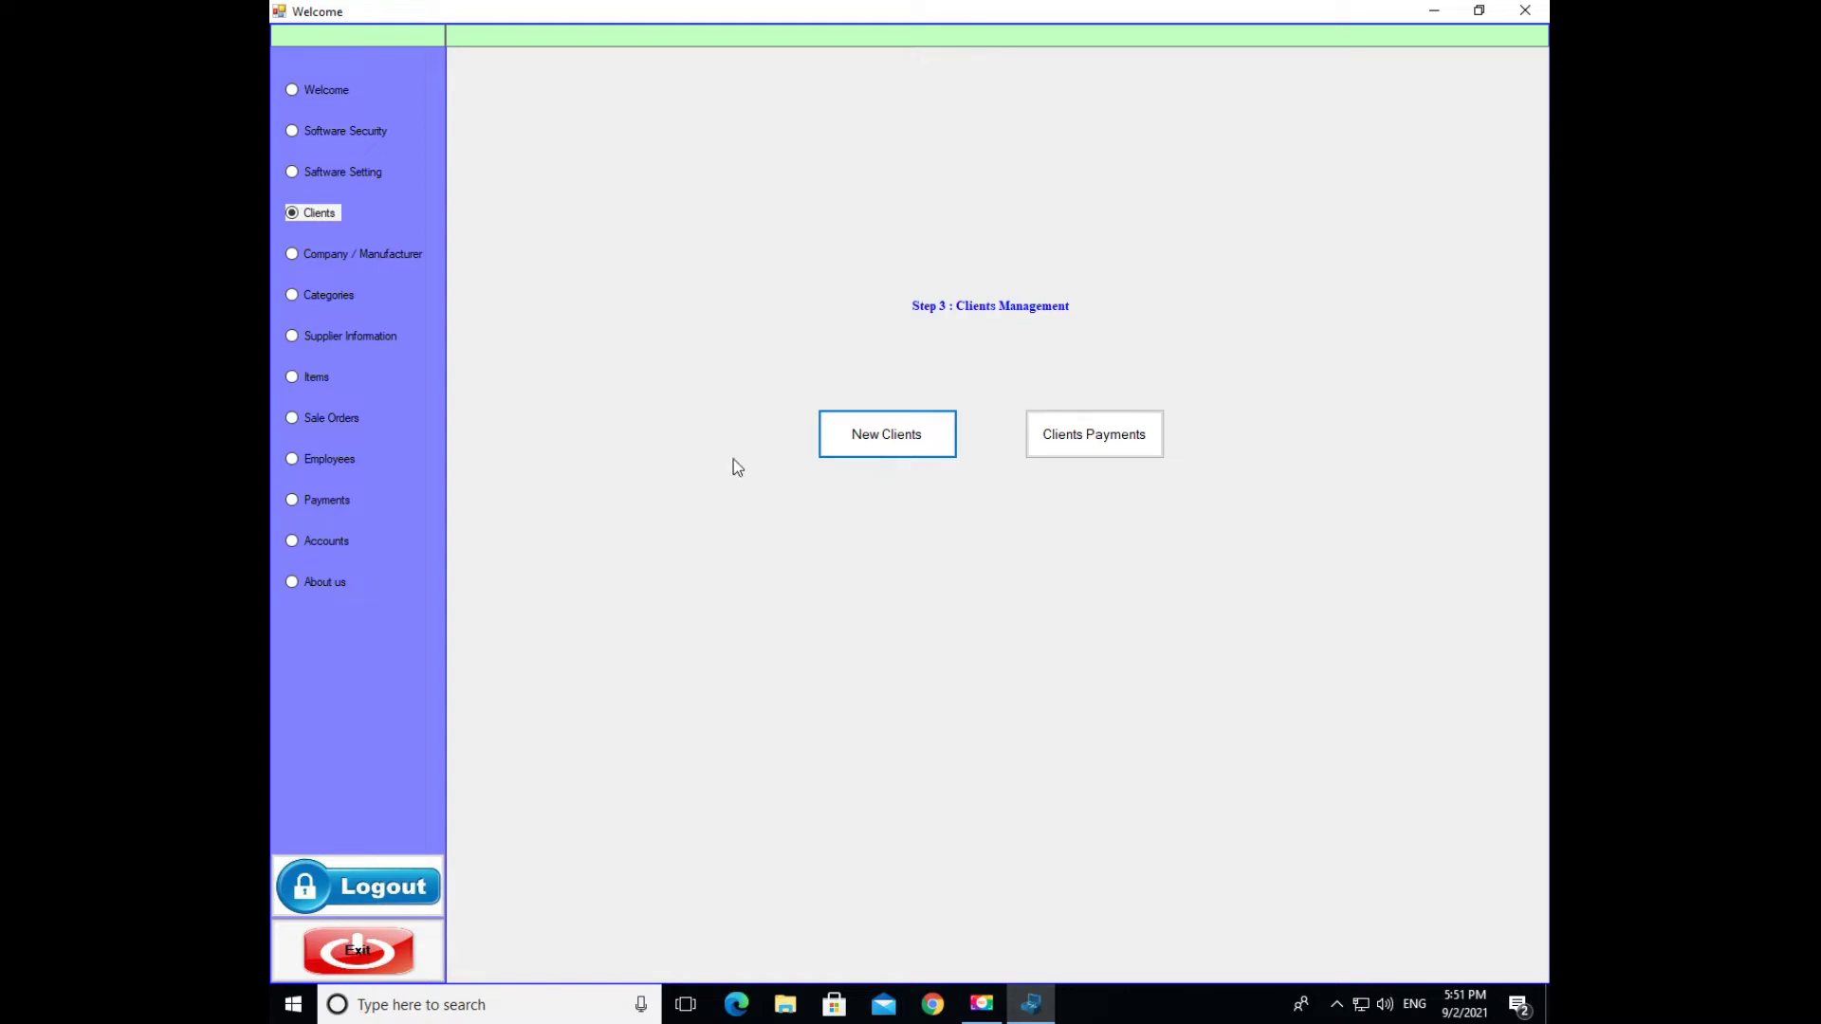
left_click(326, 254)
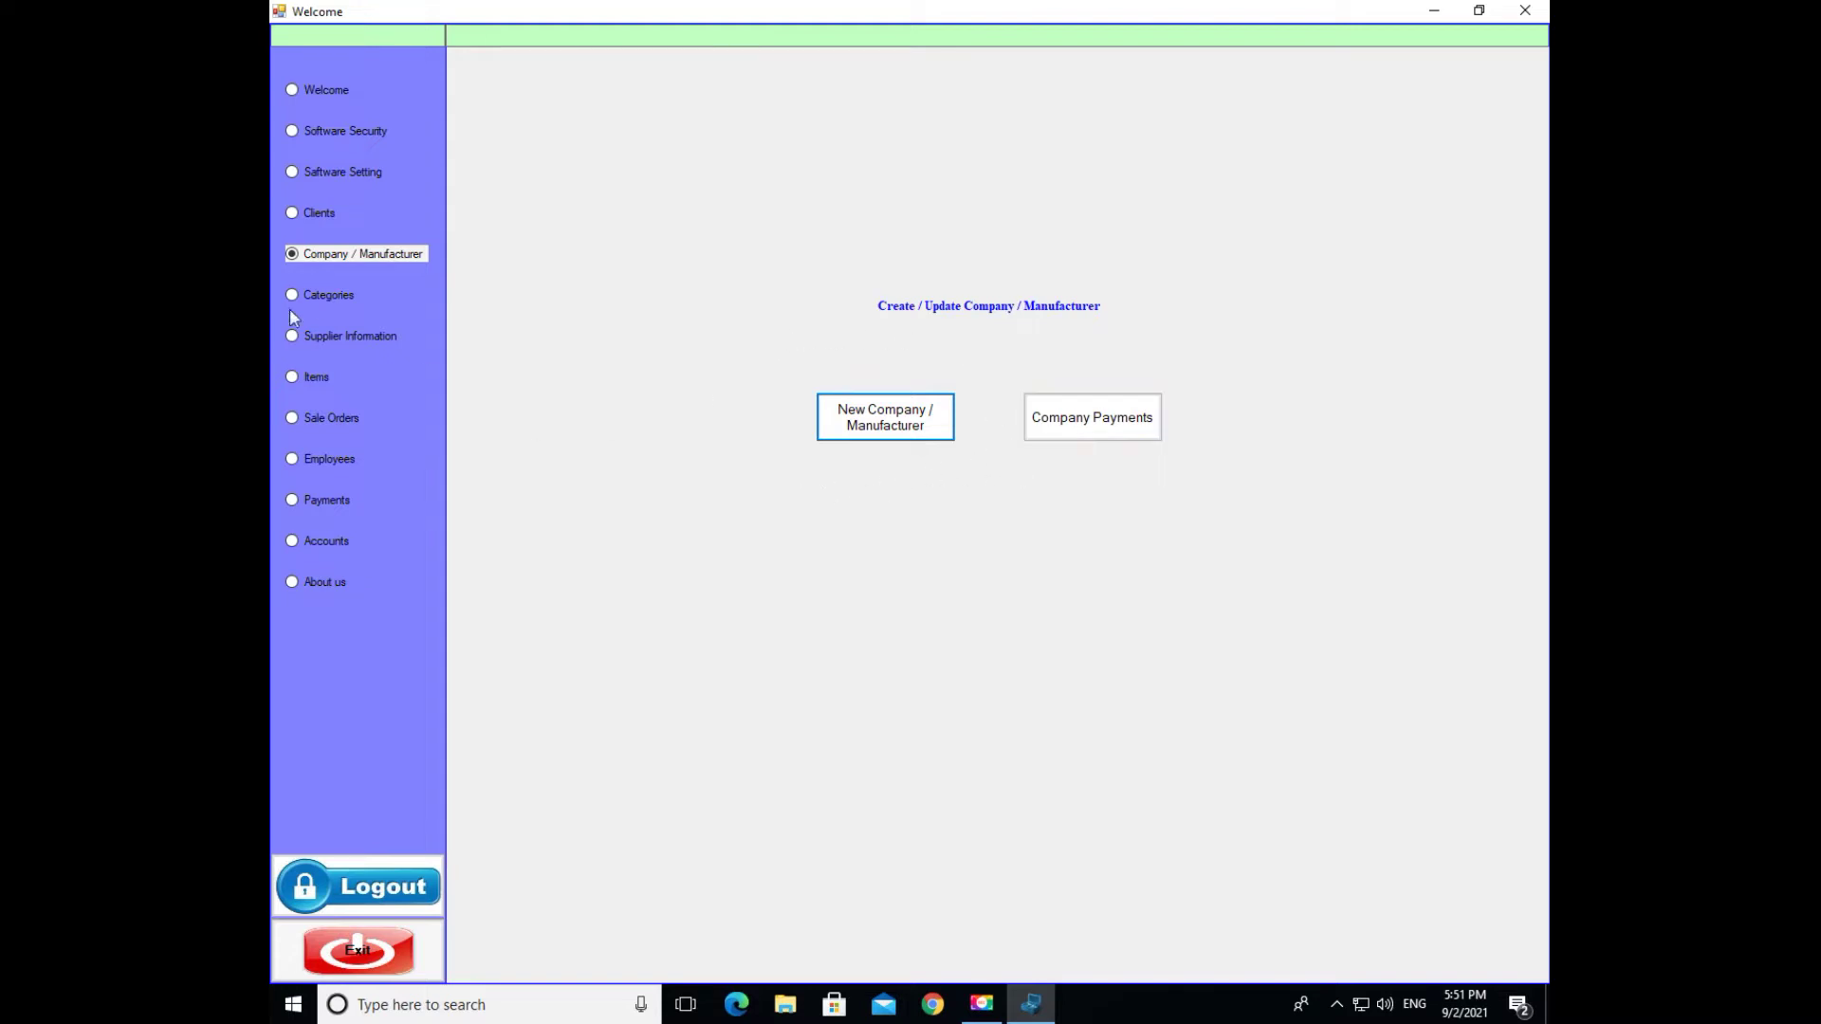
left_click(313, 288)
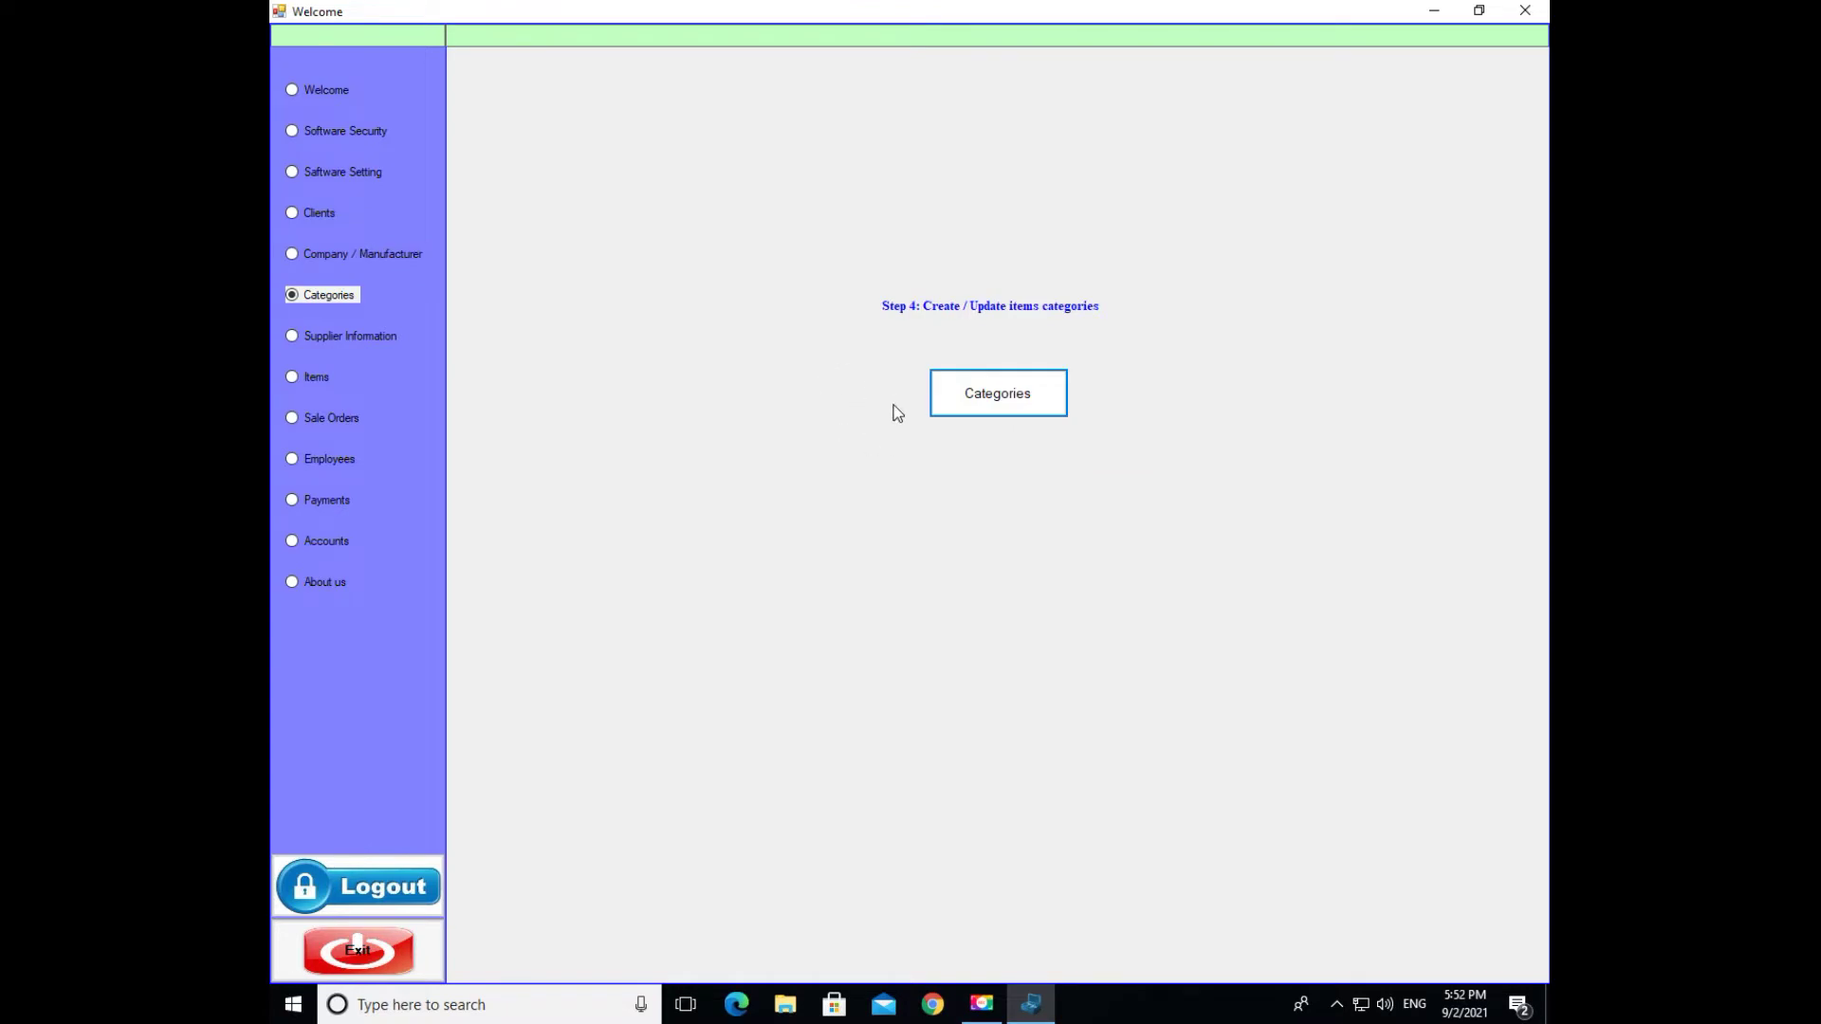
left_click(361, 340)
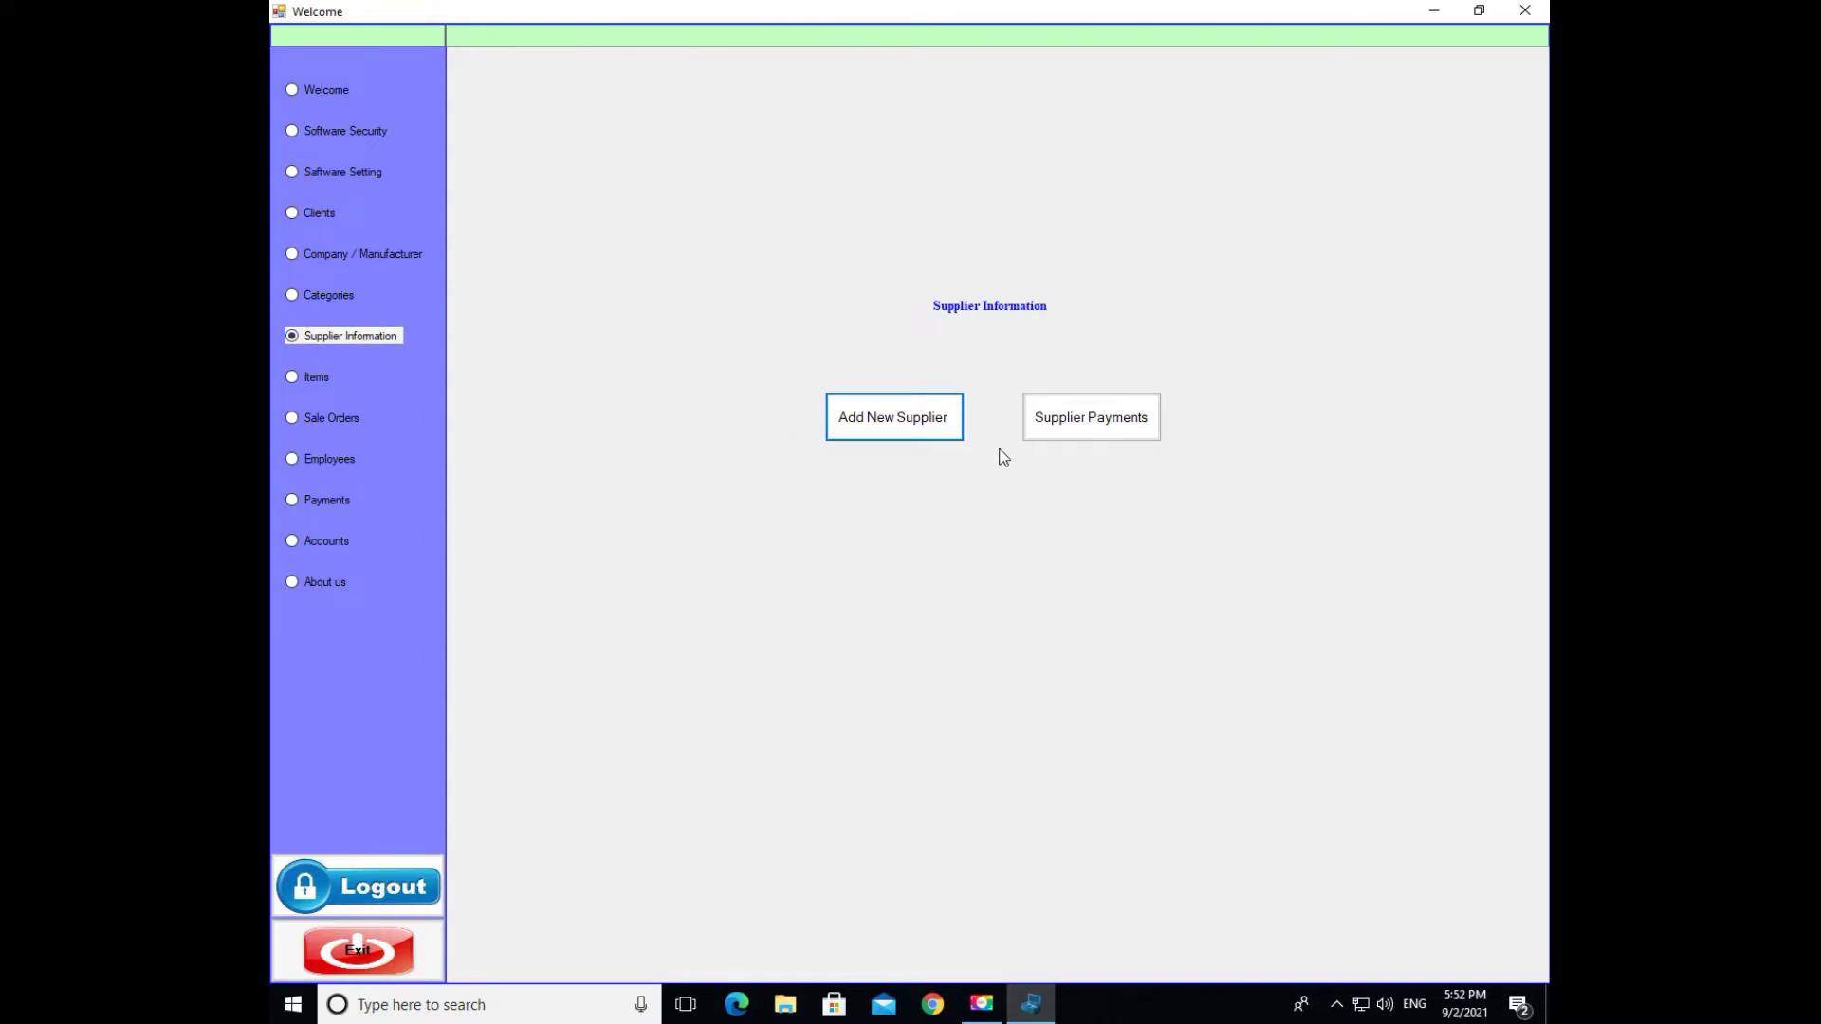
left_click(299, 378)
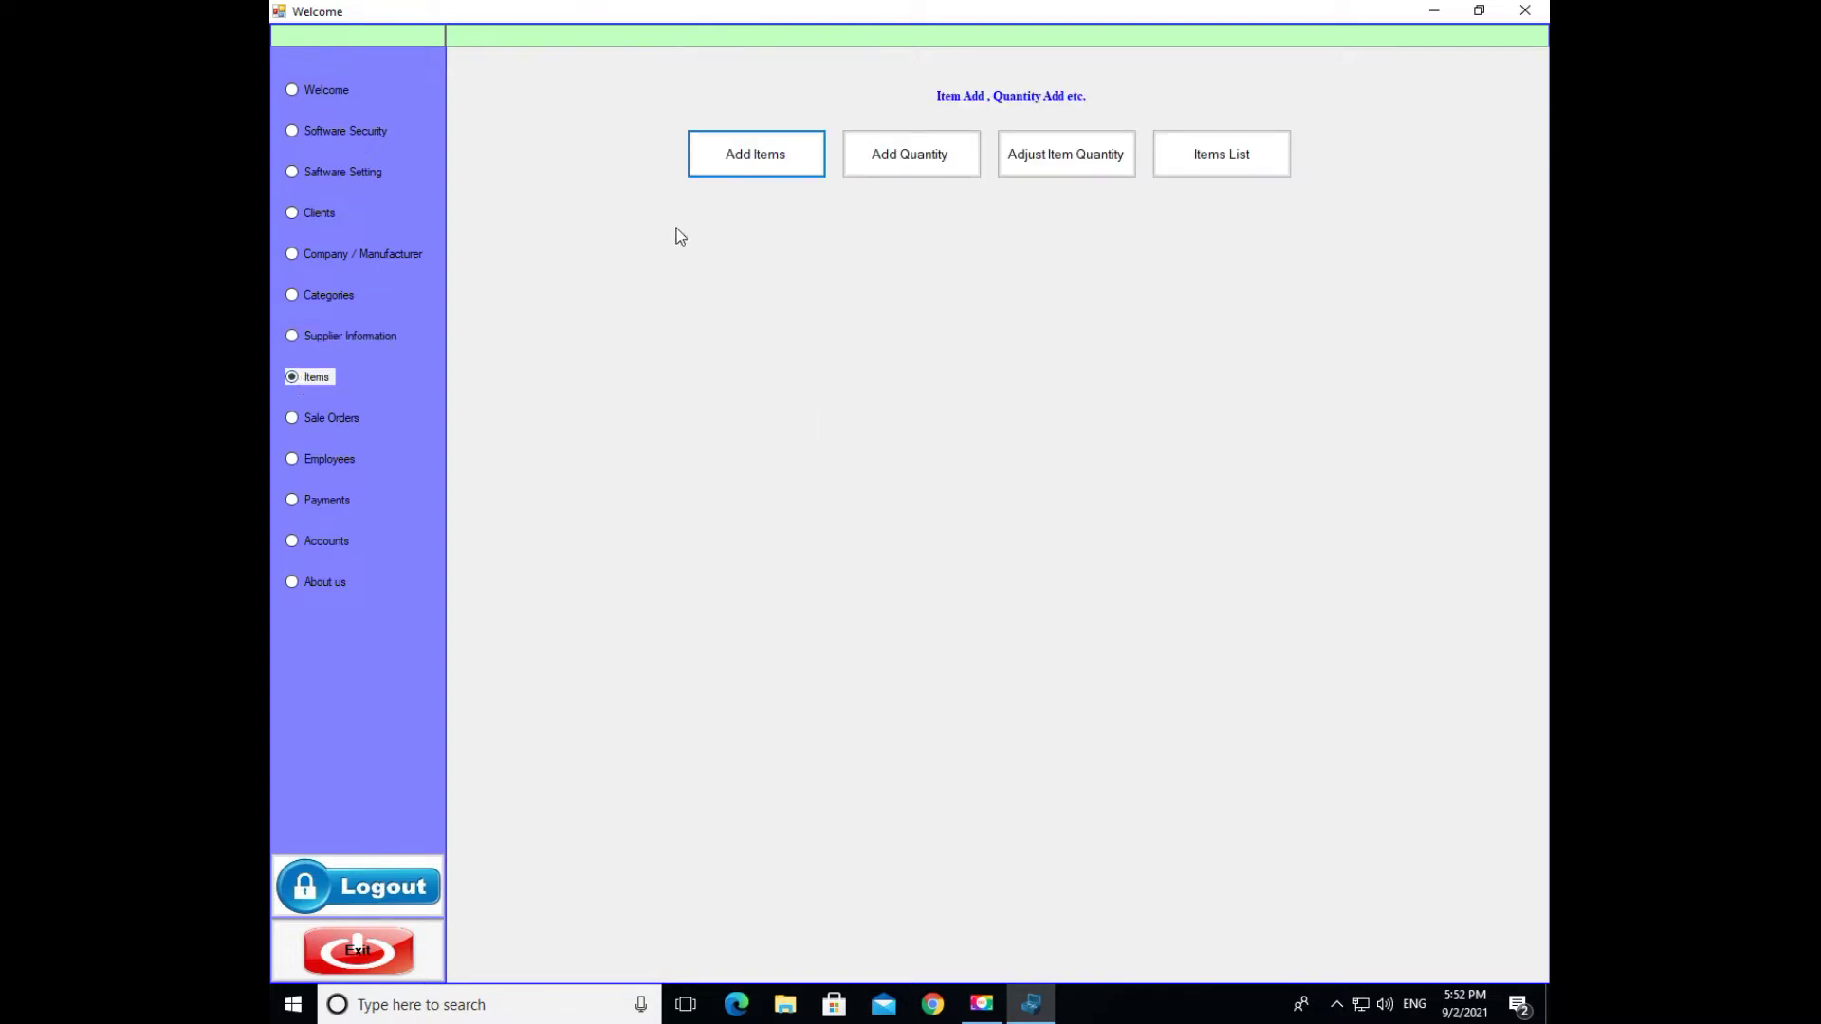
- Preview the Add Items, Adjust Item Quantity and Items List descriptions
left_click(786, 172)
left_click(1011, 168)
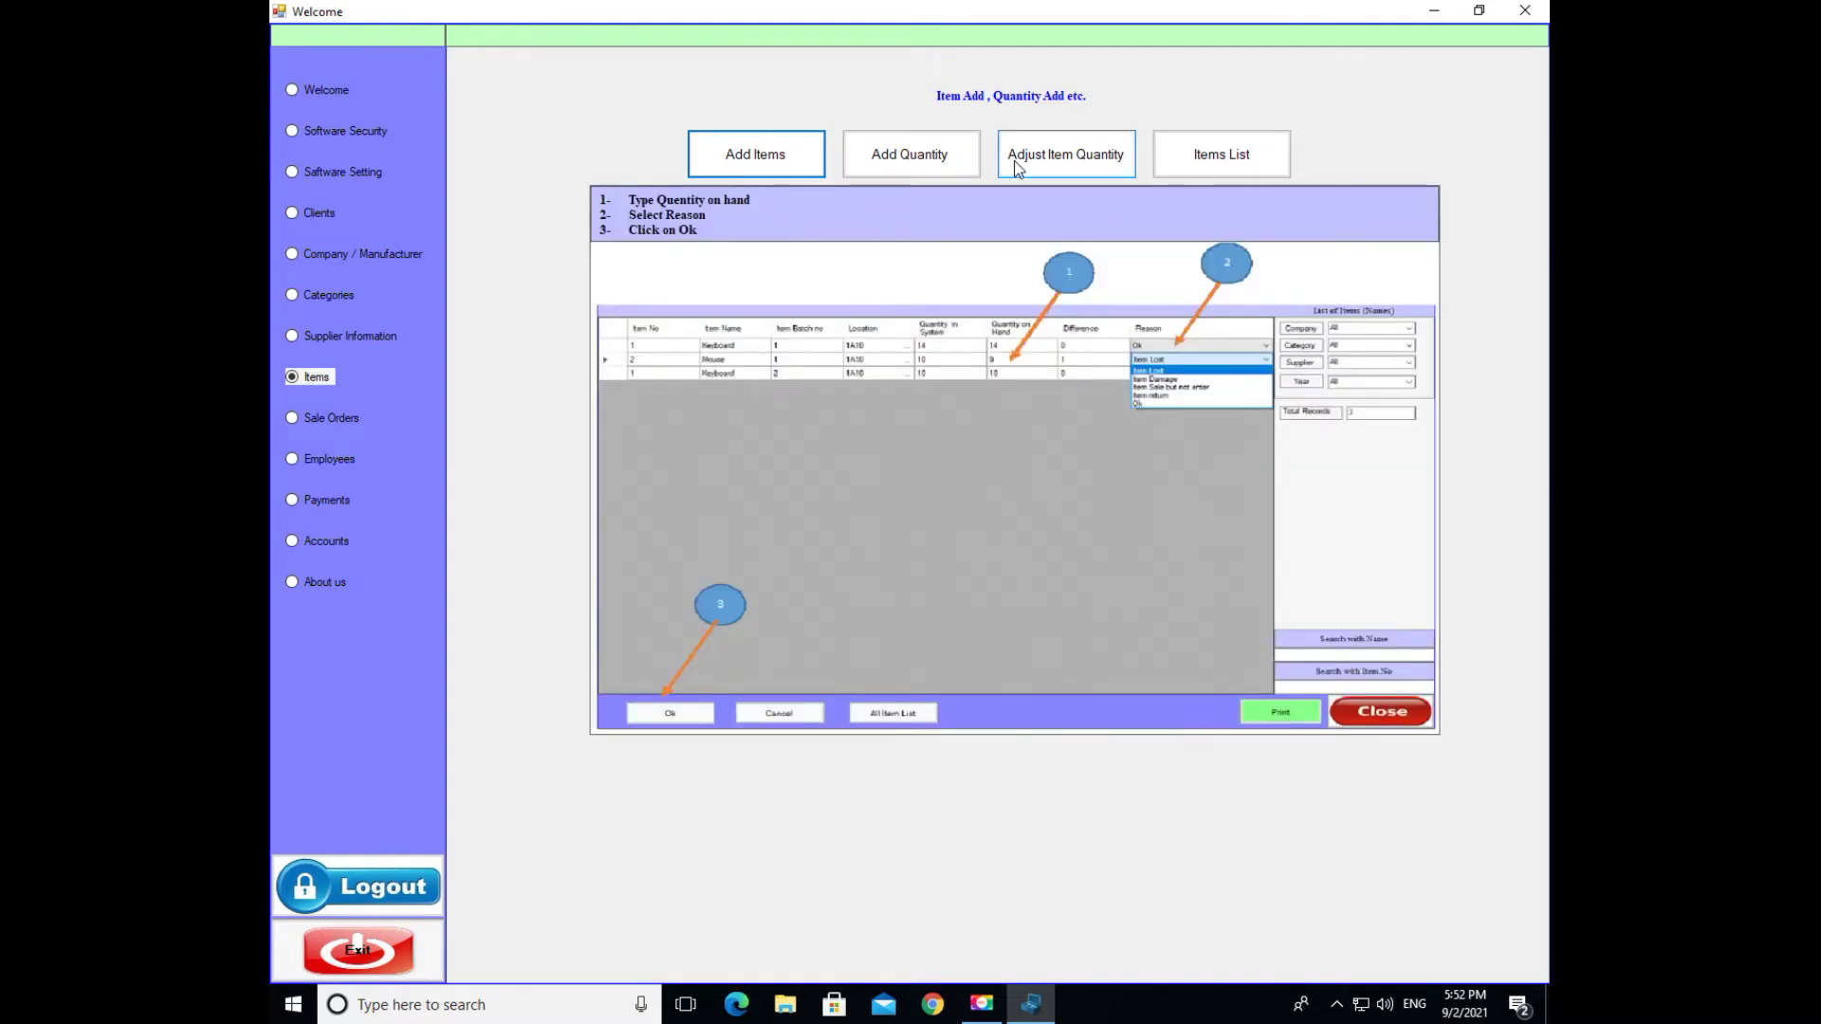
left_click(1208, 172)
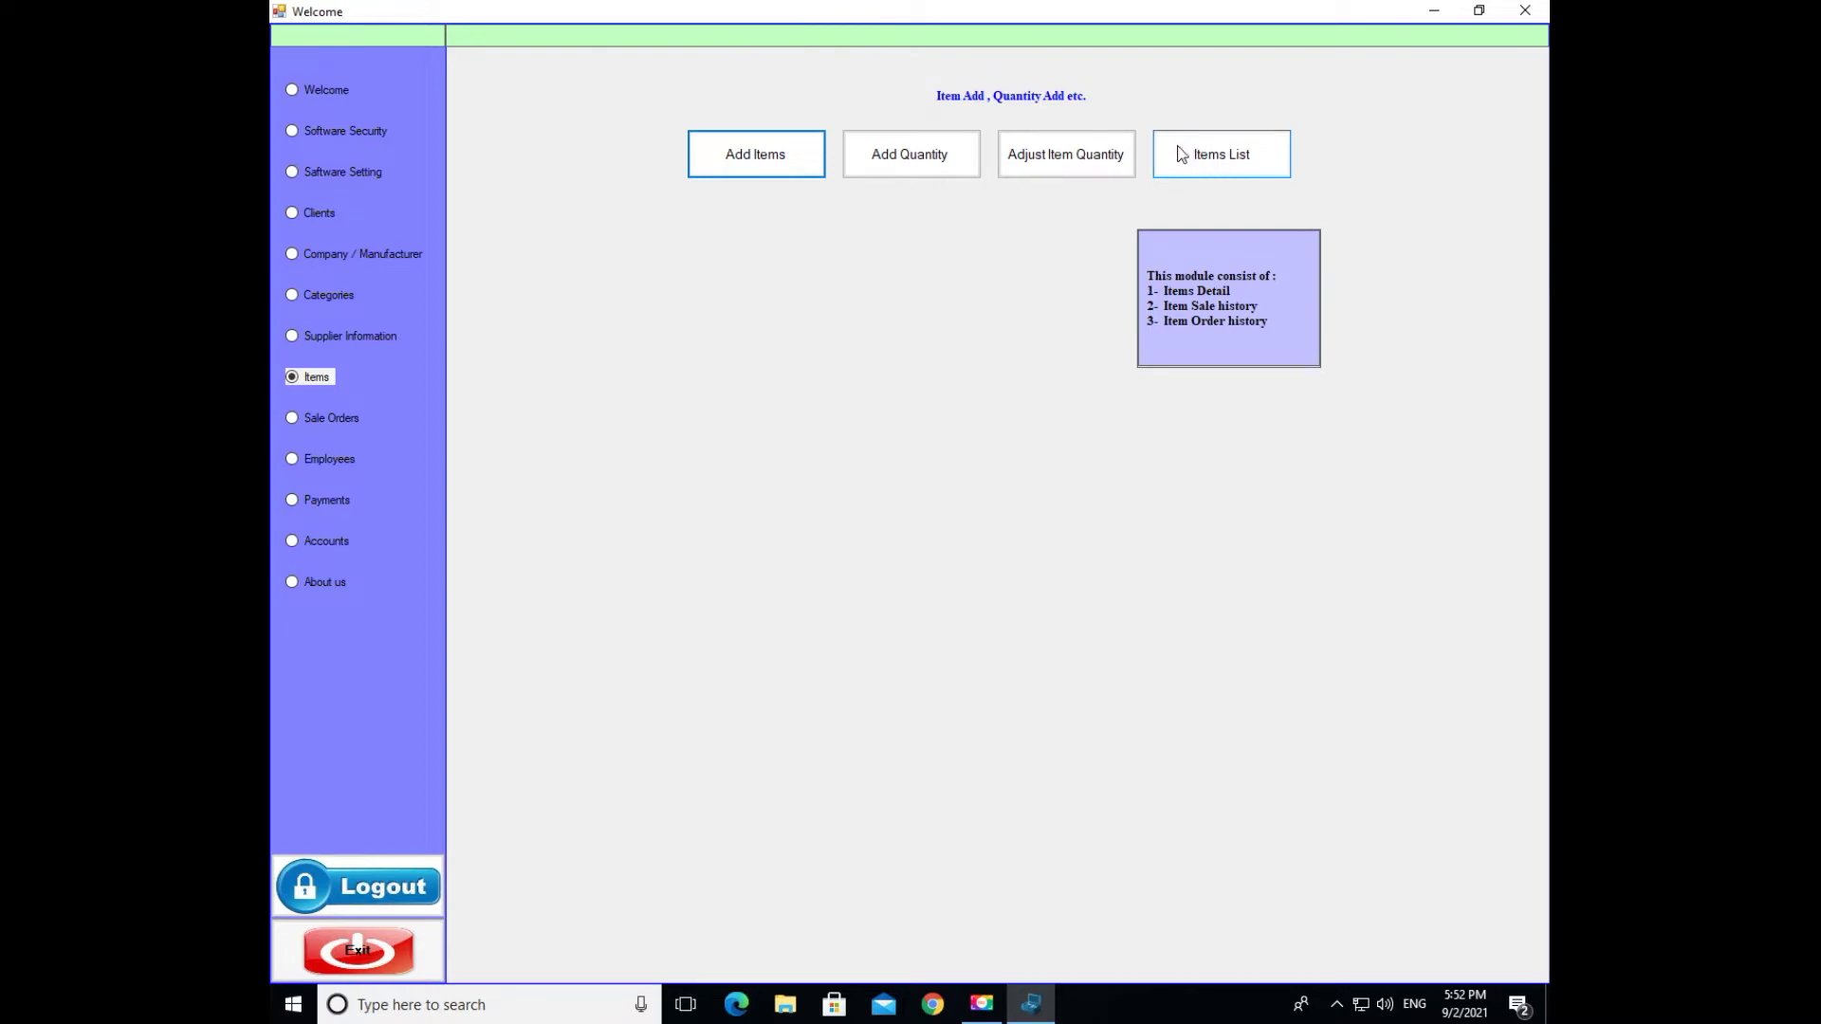
- Browse Sale Orders, Employees, Payments (Company/Supplier Payments), Accounts, and finally About us
left_click(331, 419)
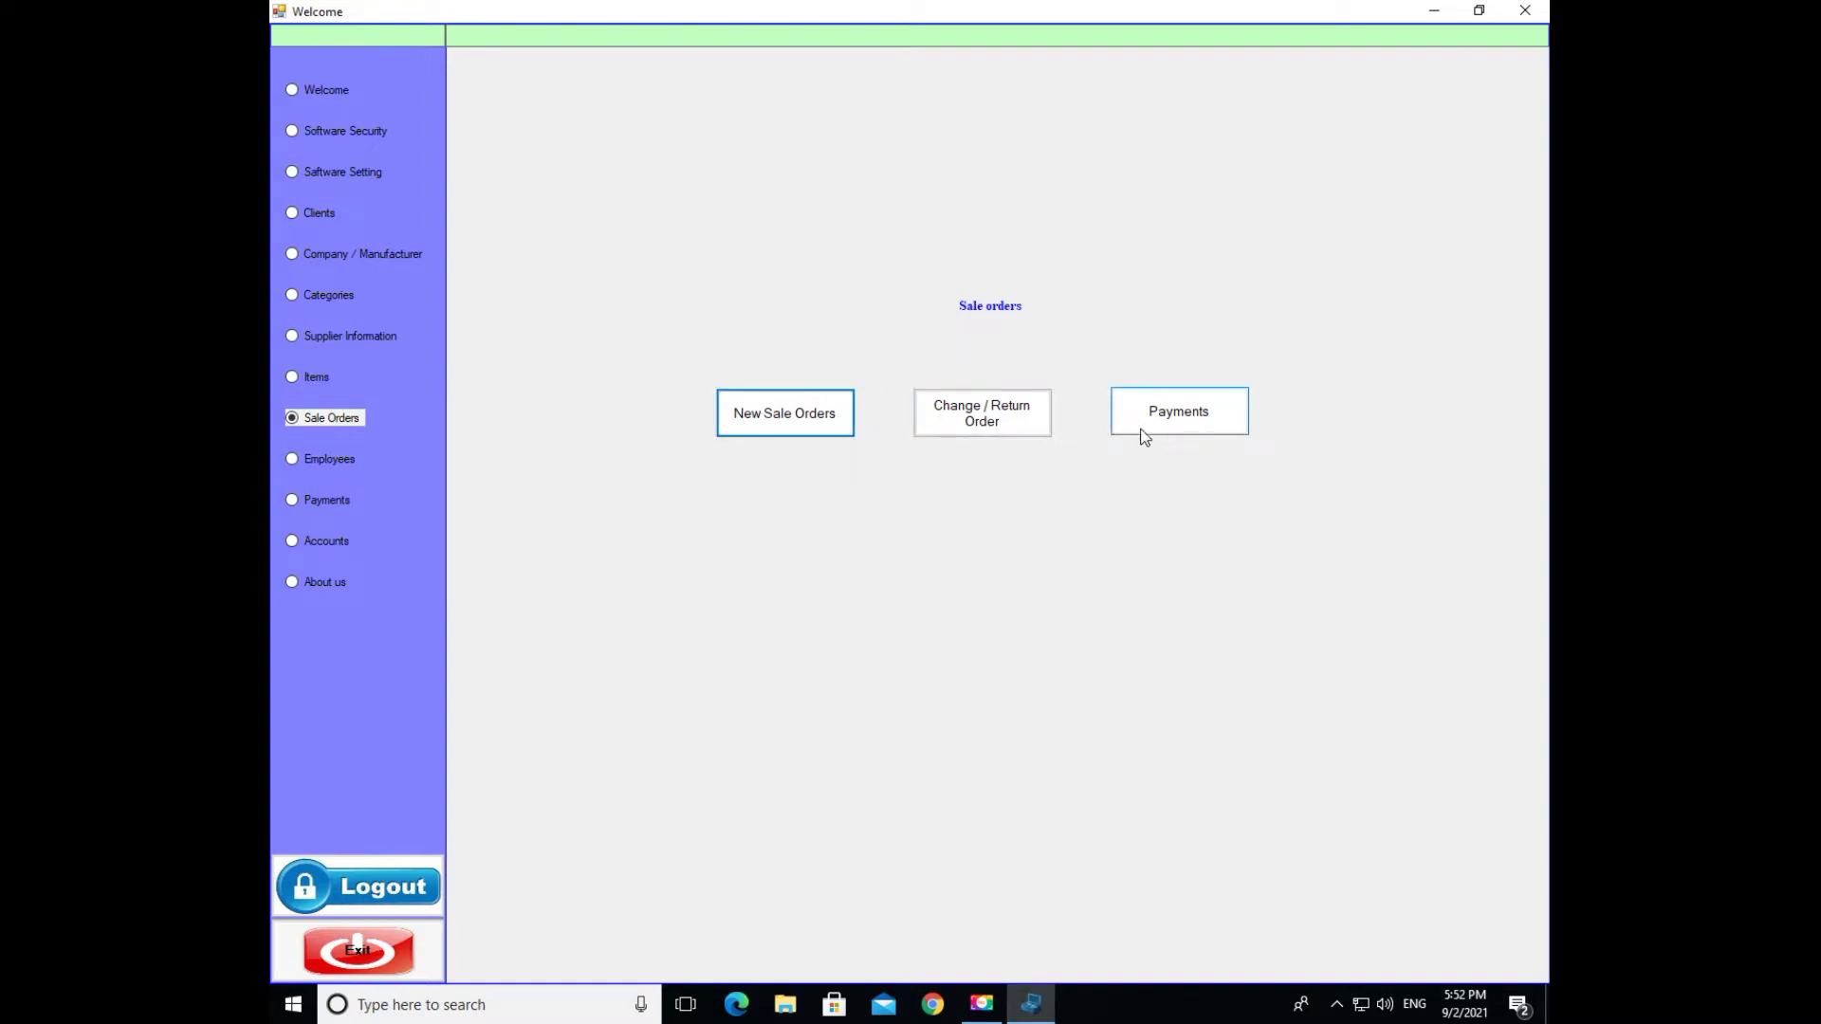
left_click(319, 464)
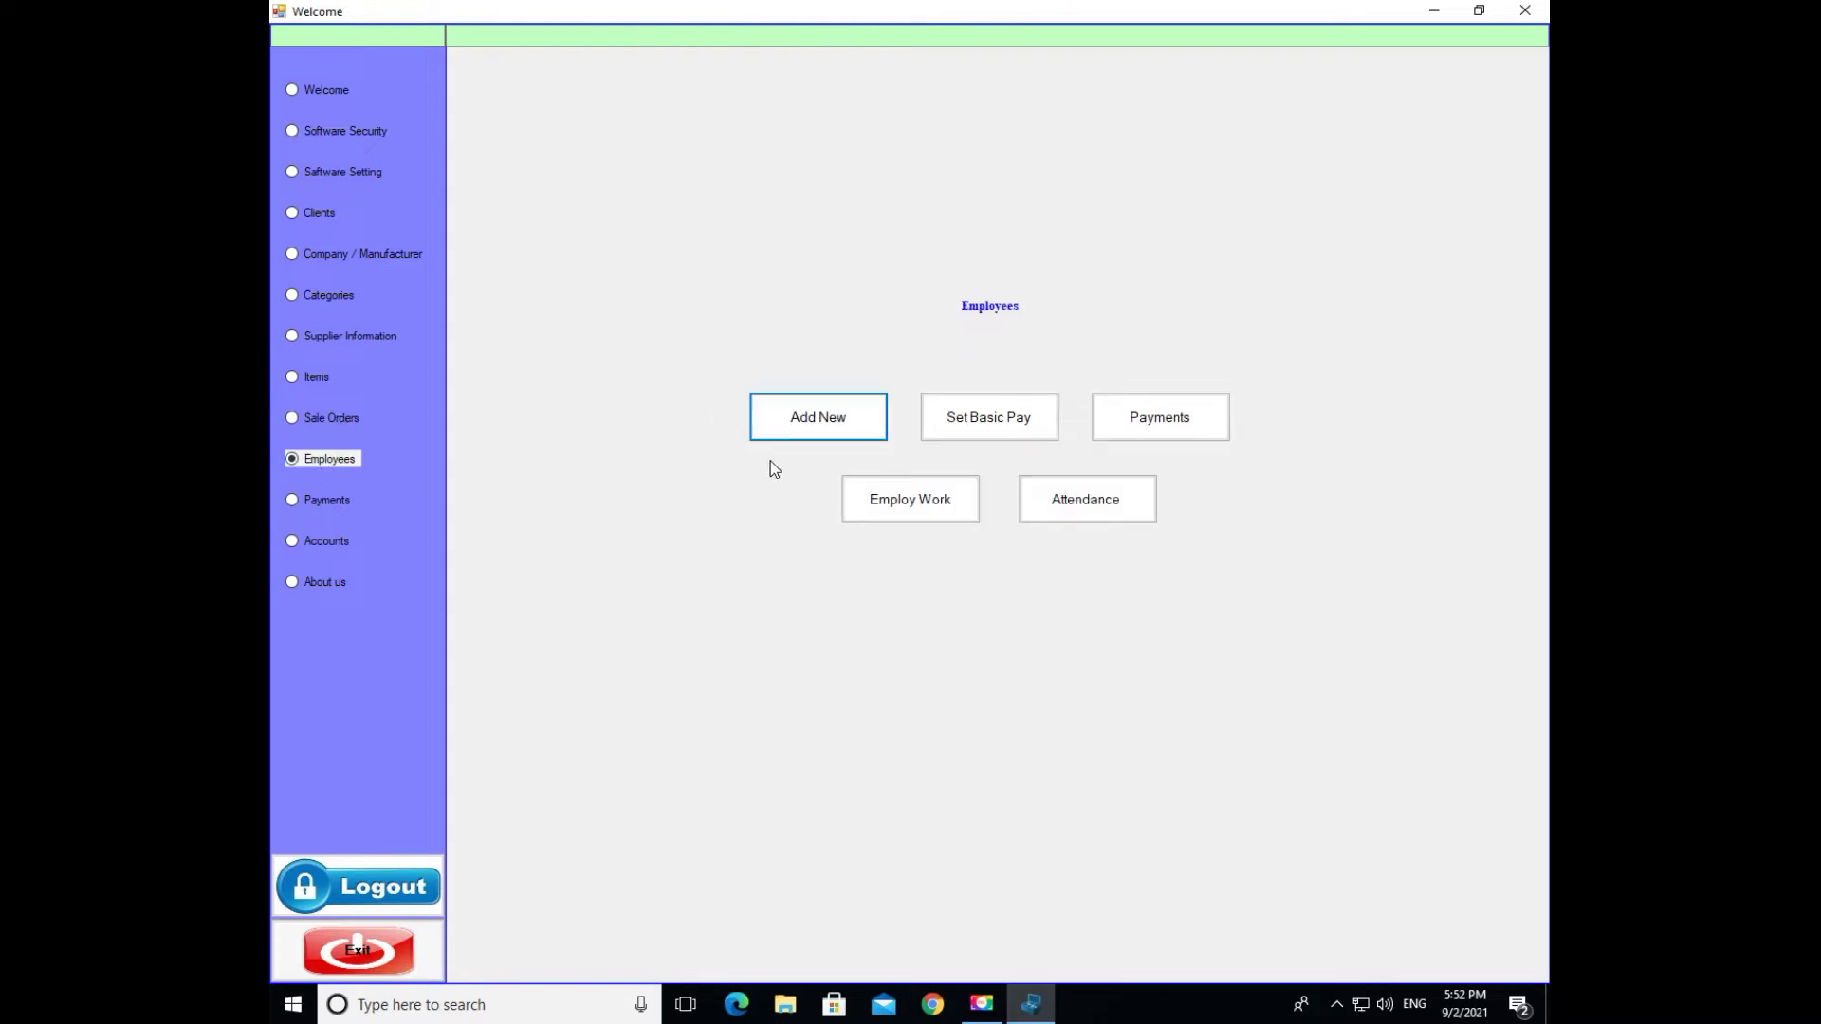
left_click(789, 437)
left_click(294, 502)
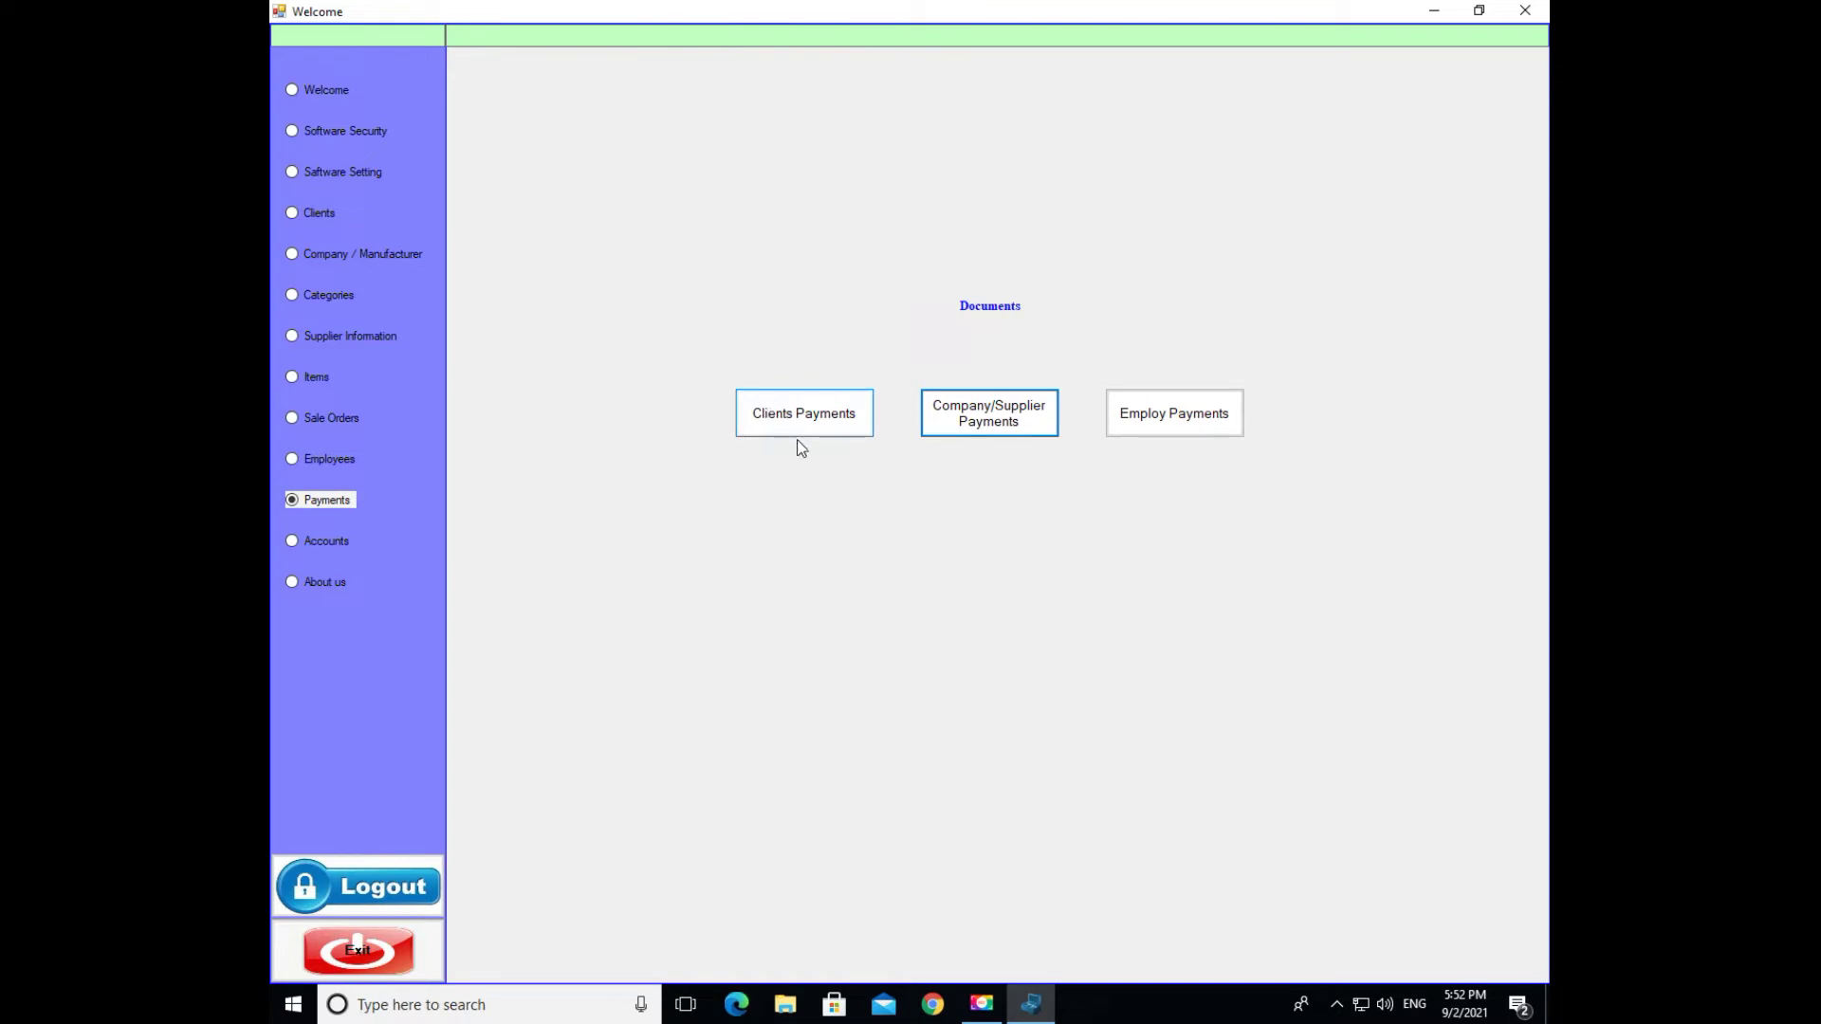
left_click(954, 429)
left_click(333, 543)
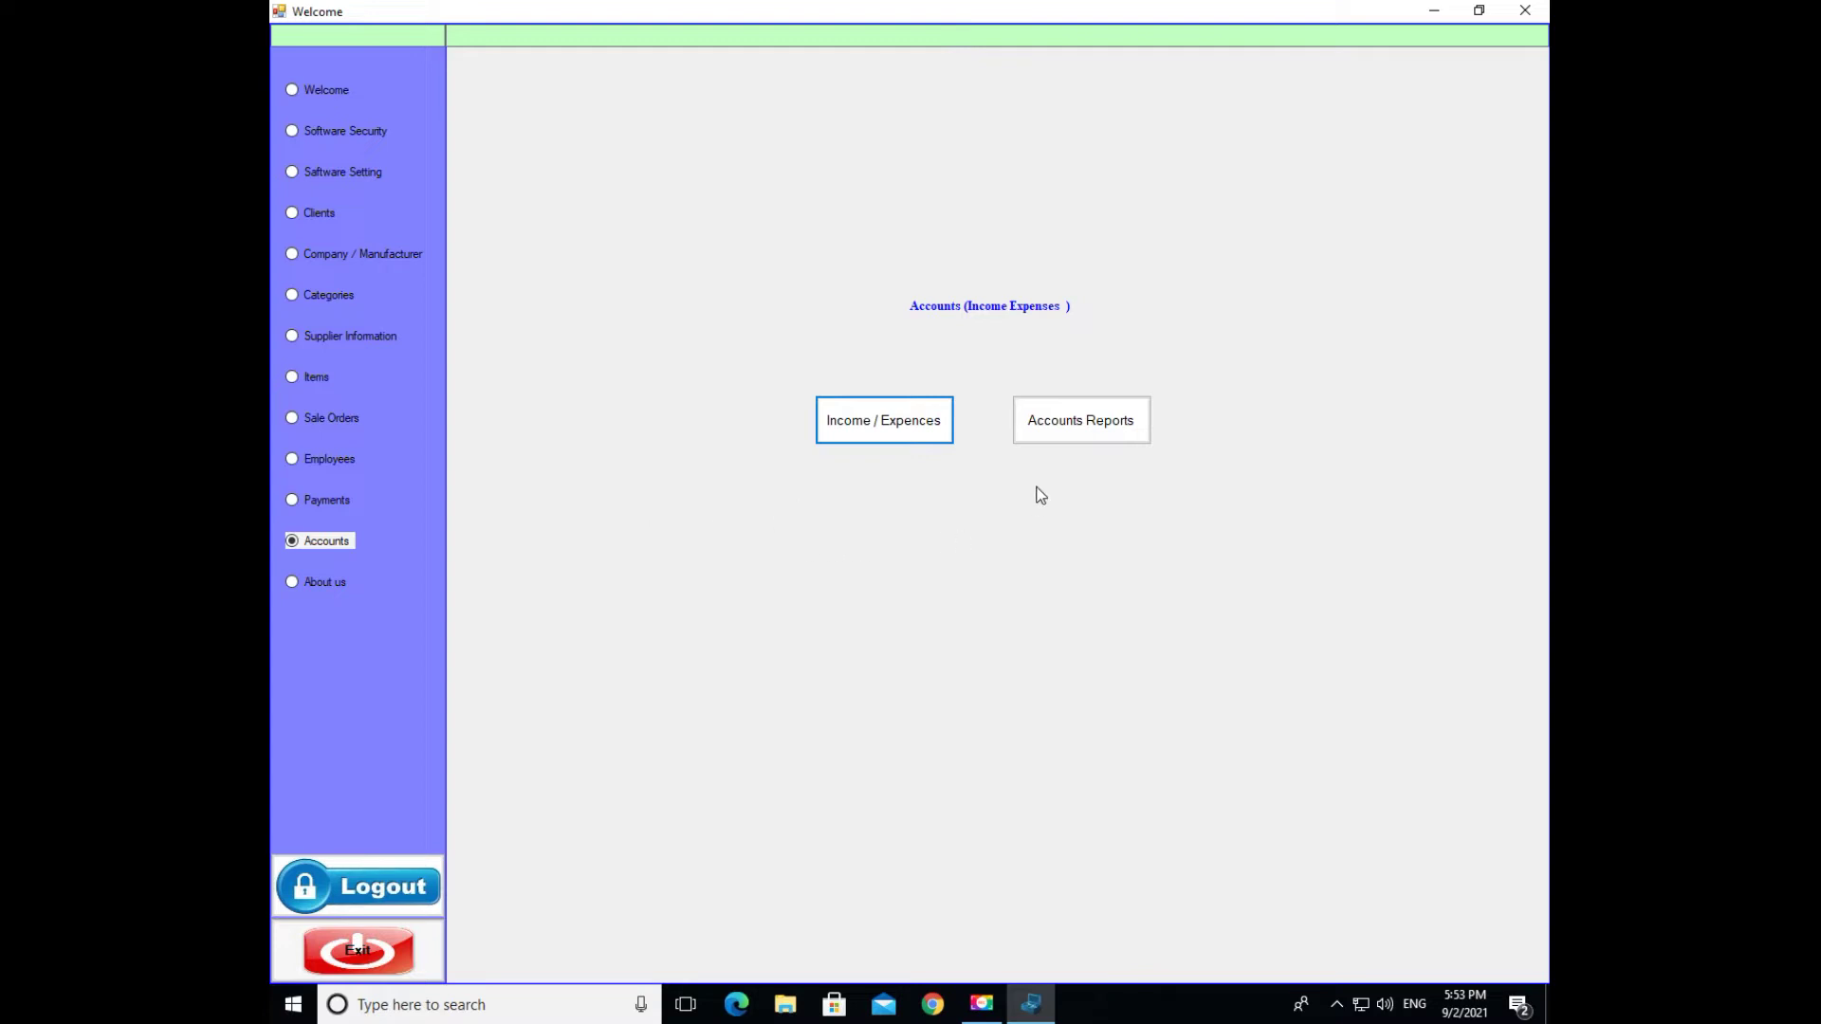
left_click(299, 582)
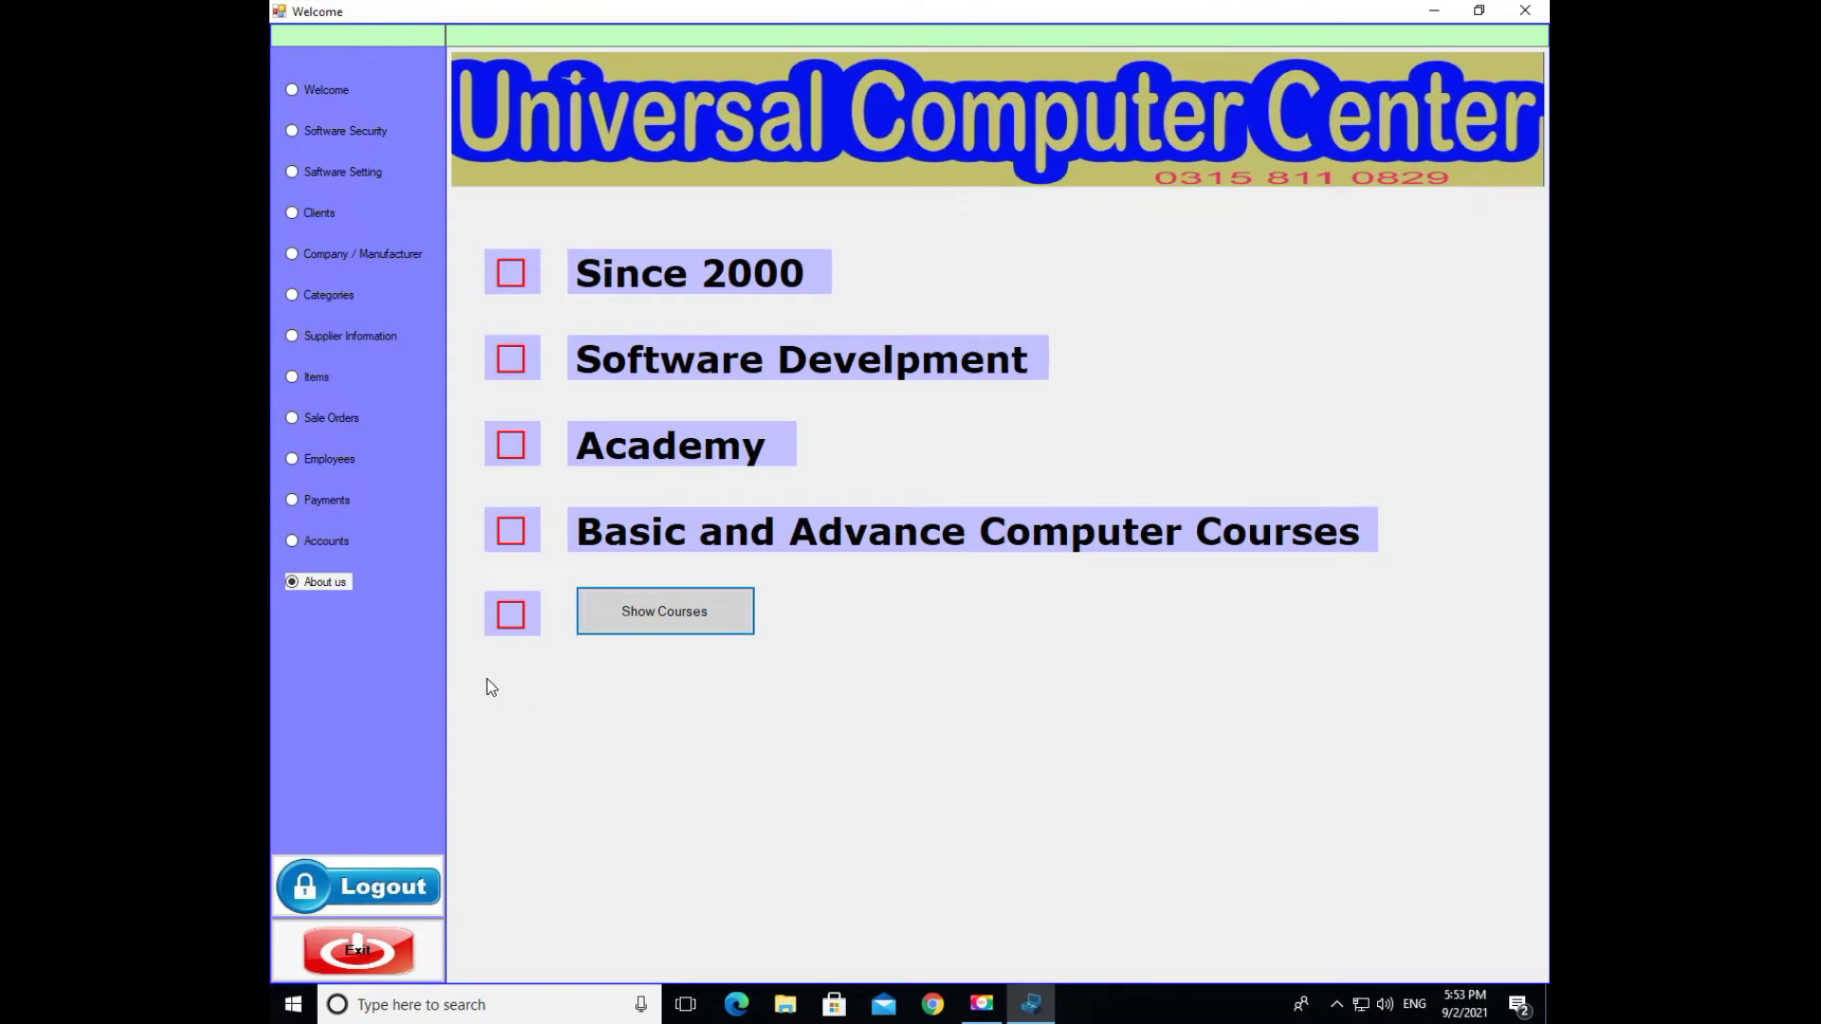
- Open the Software Security user accounts form and view the two existing users
left_click(320, 129)
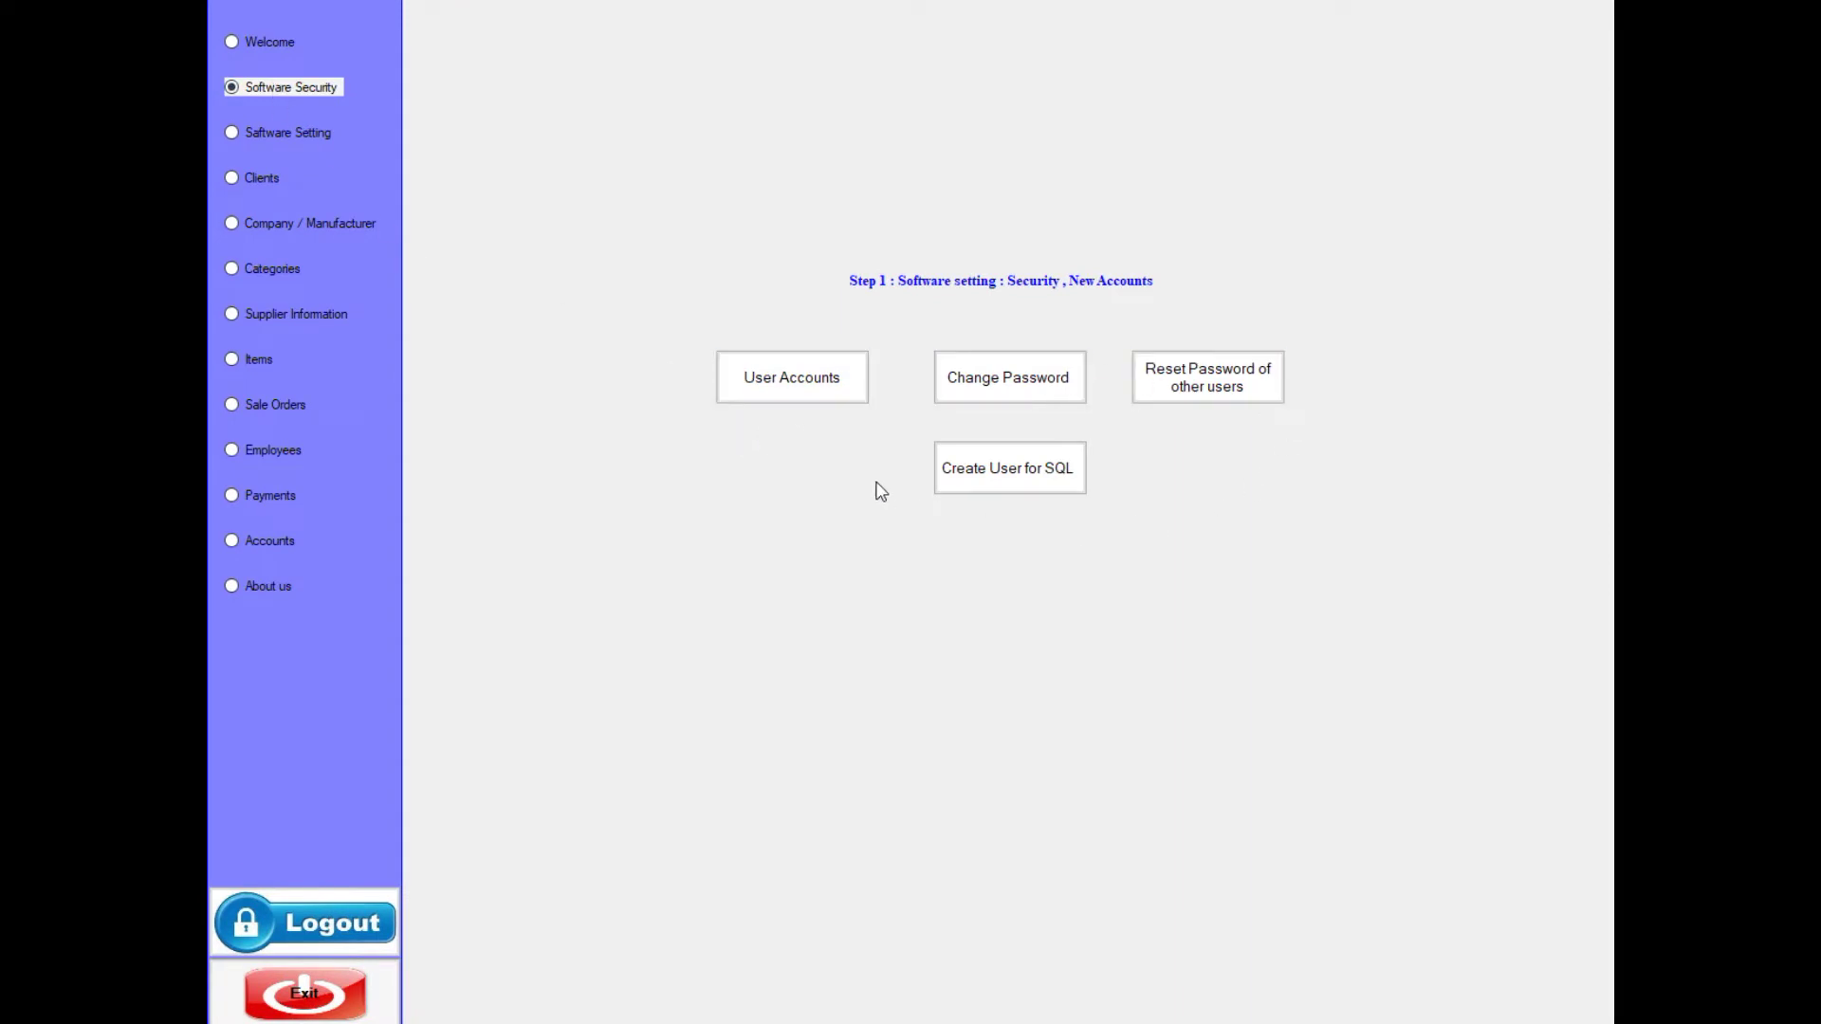
left_click(808, 387)
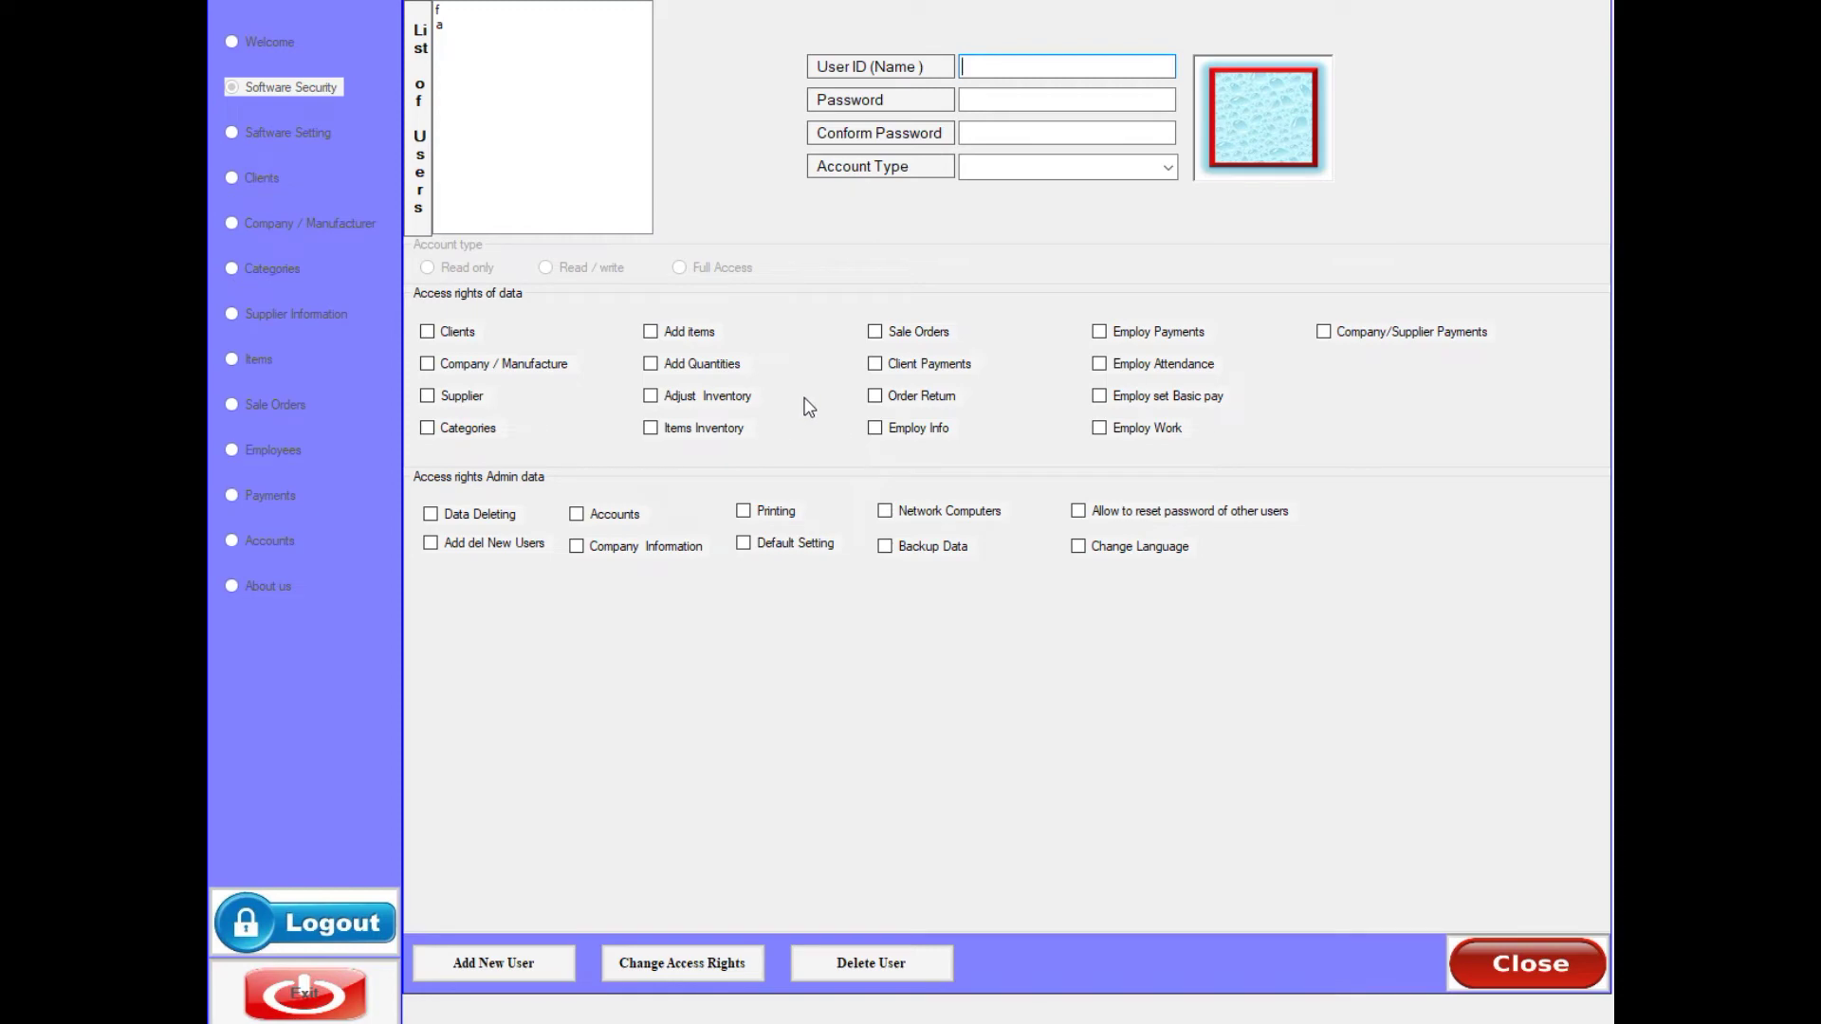
left_click(445, 9)
left_click(446, 23)
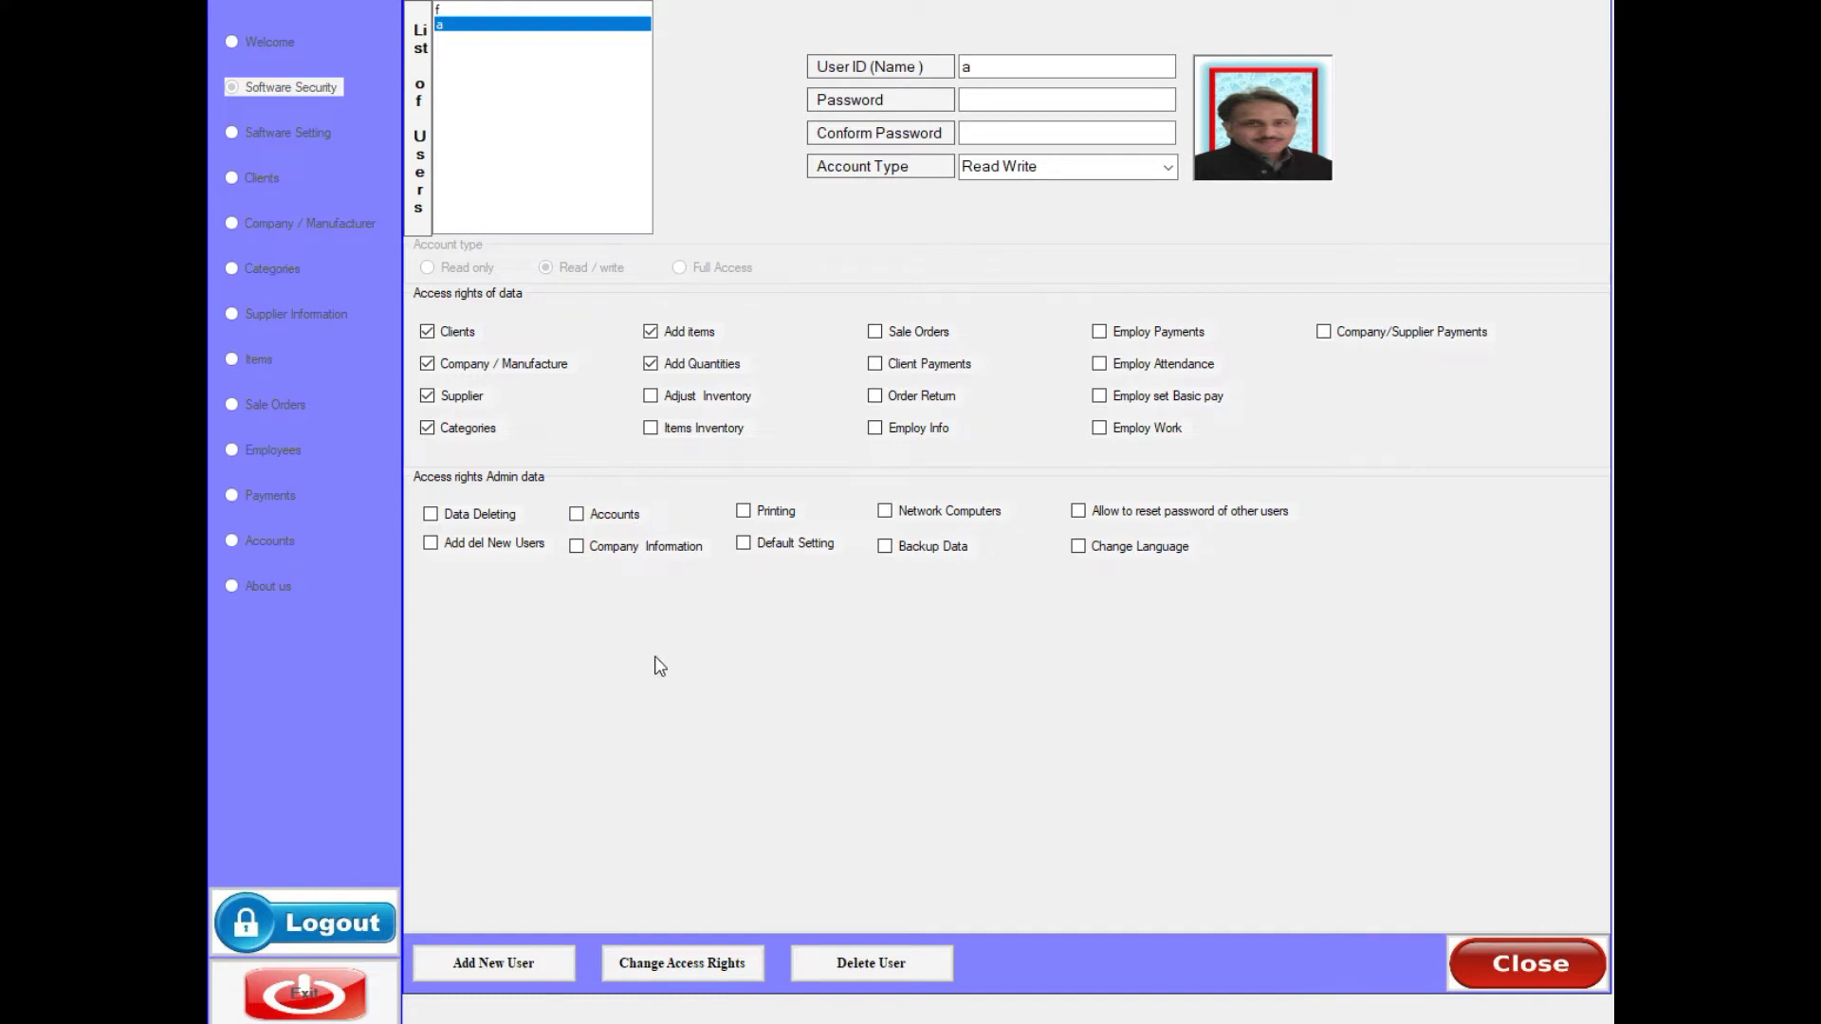
- Start a new user, entering the user name and the same password twice
left_click(485, 966)
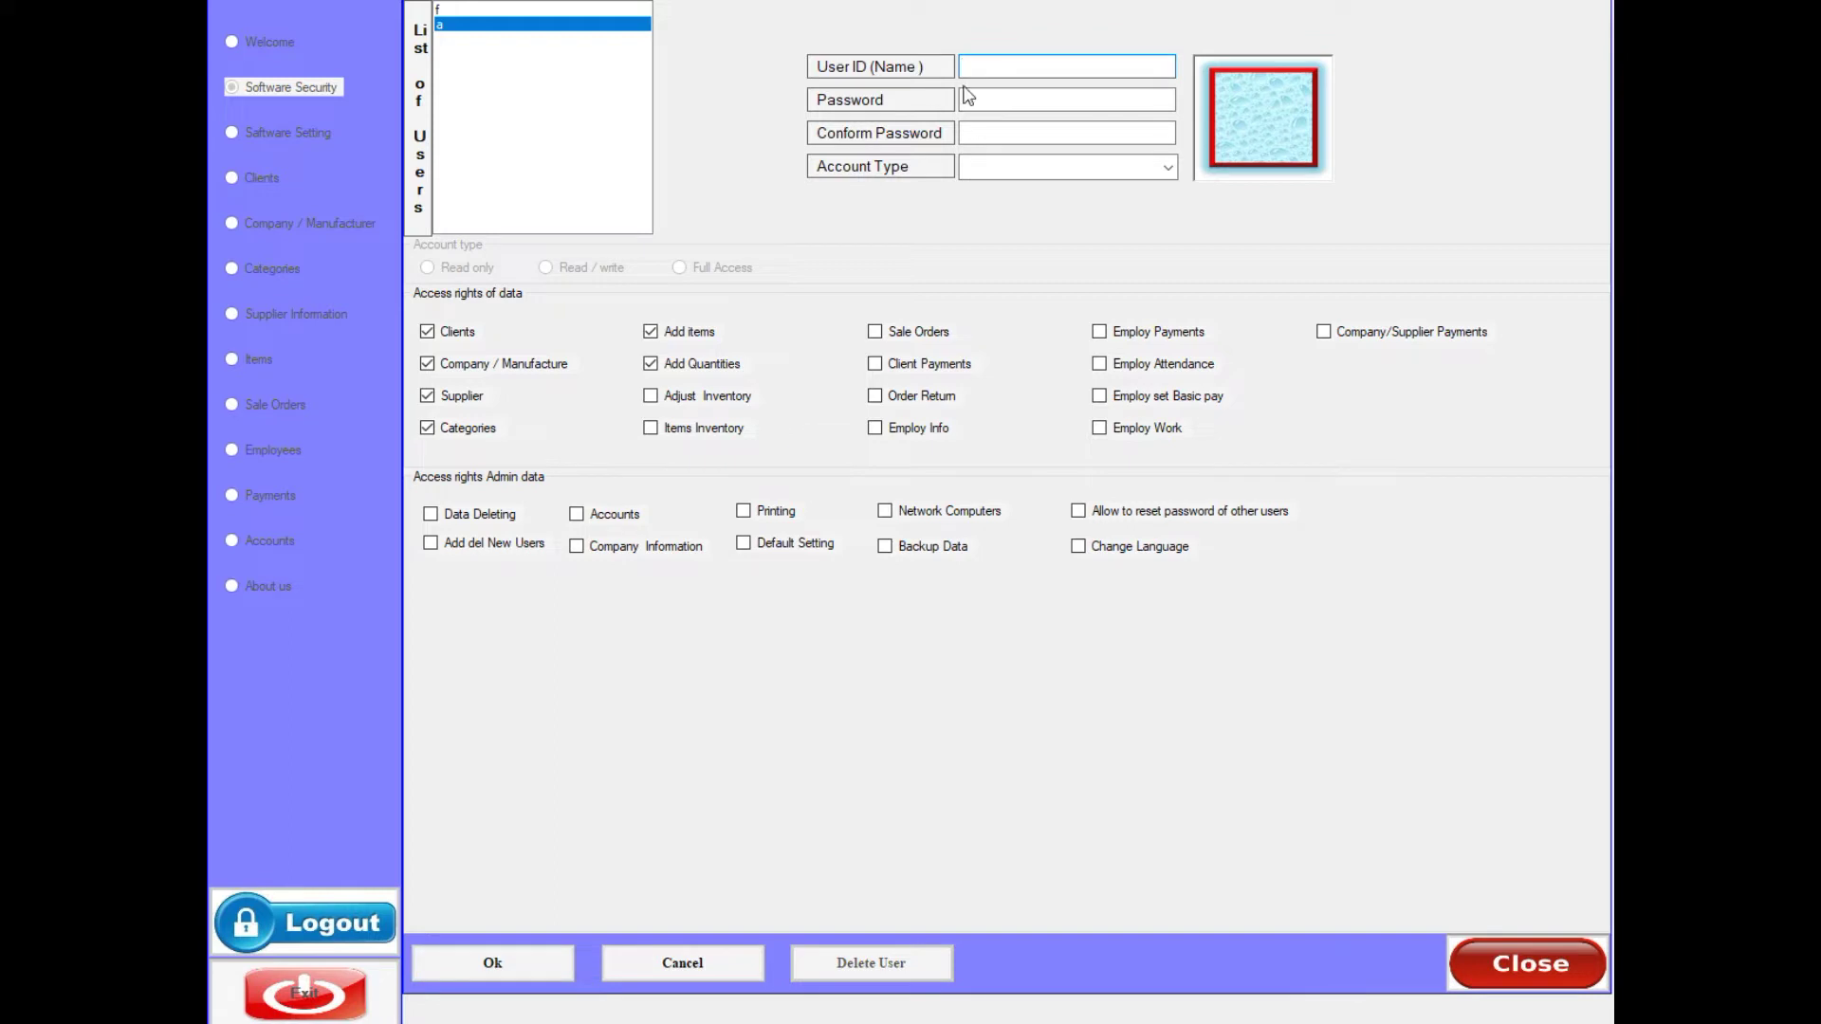
type("Ali")
left_click(991, 97)
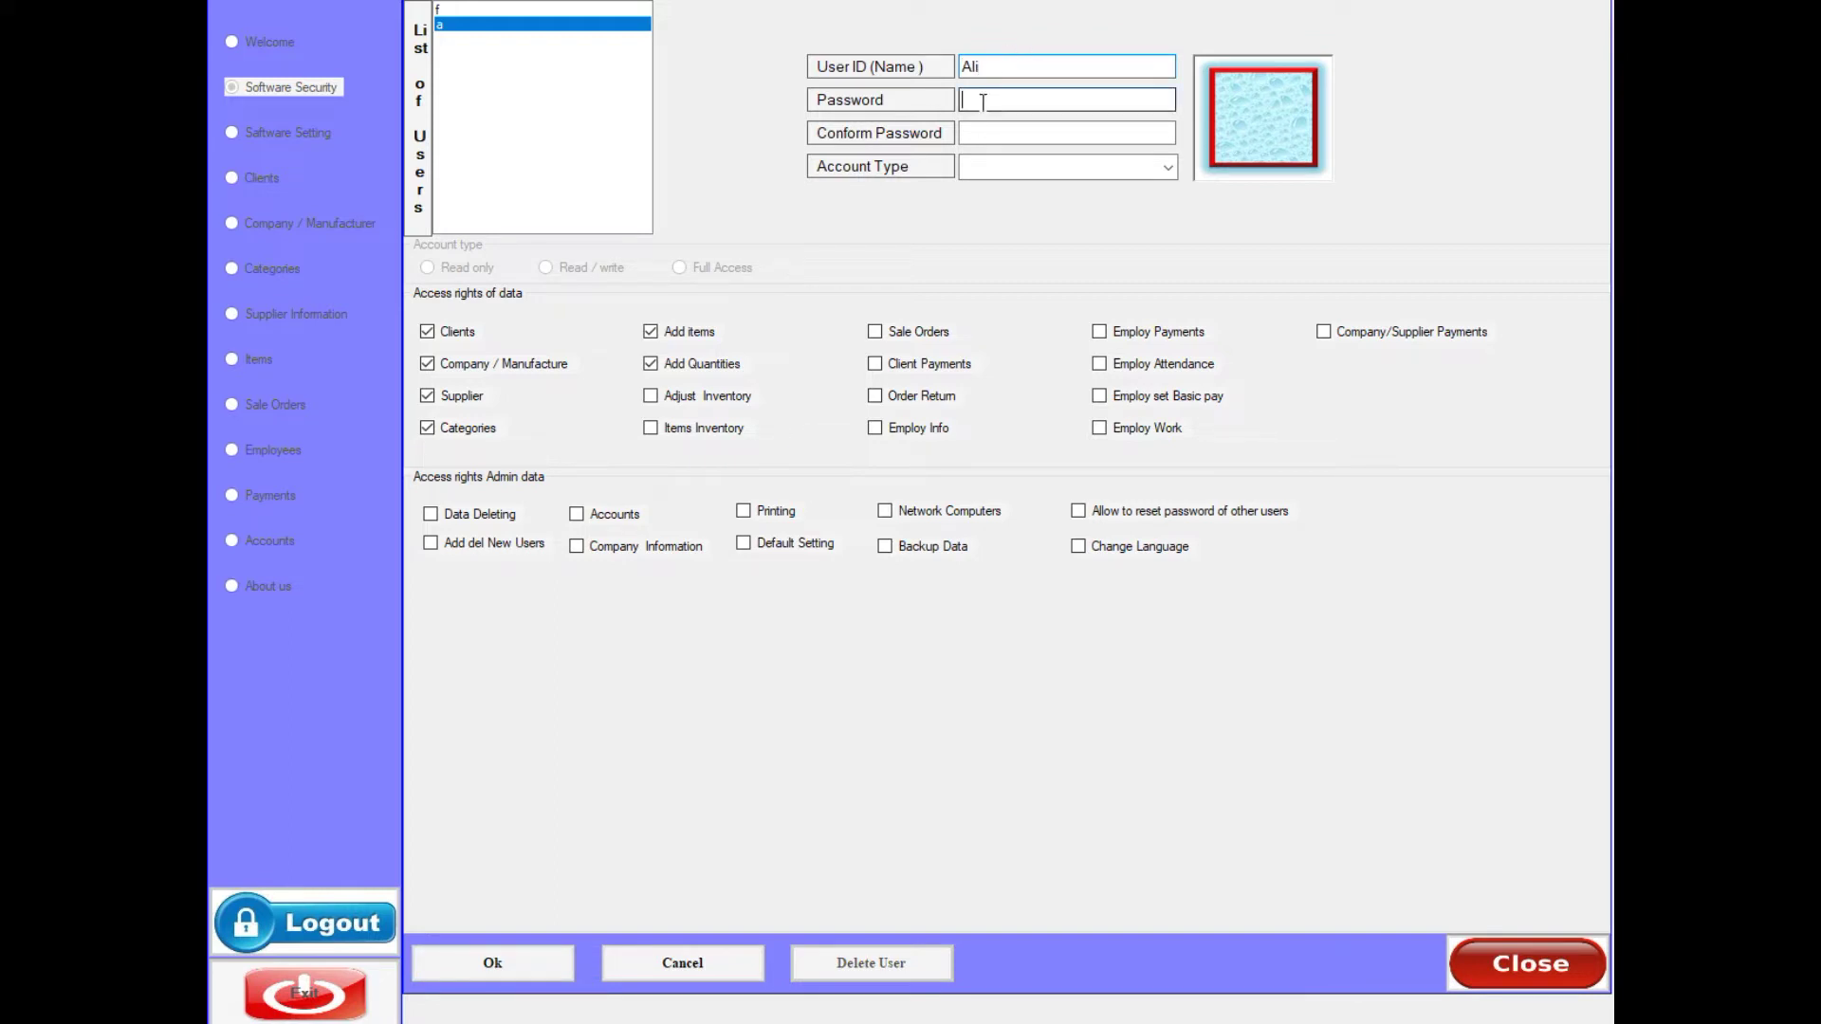
type("1")
left_click(987, 132)
type("1")
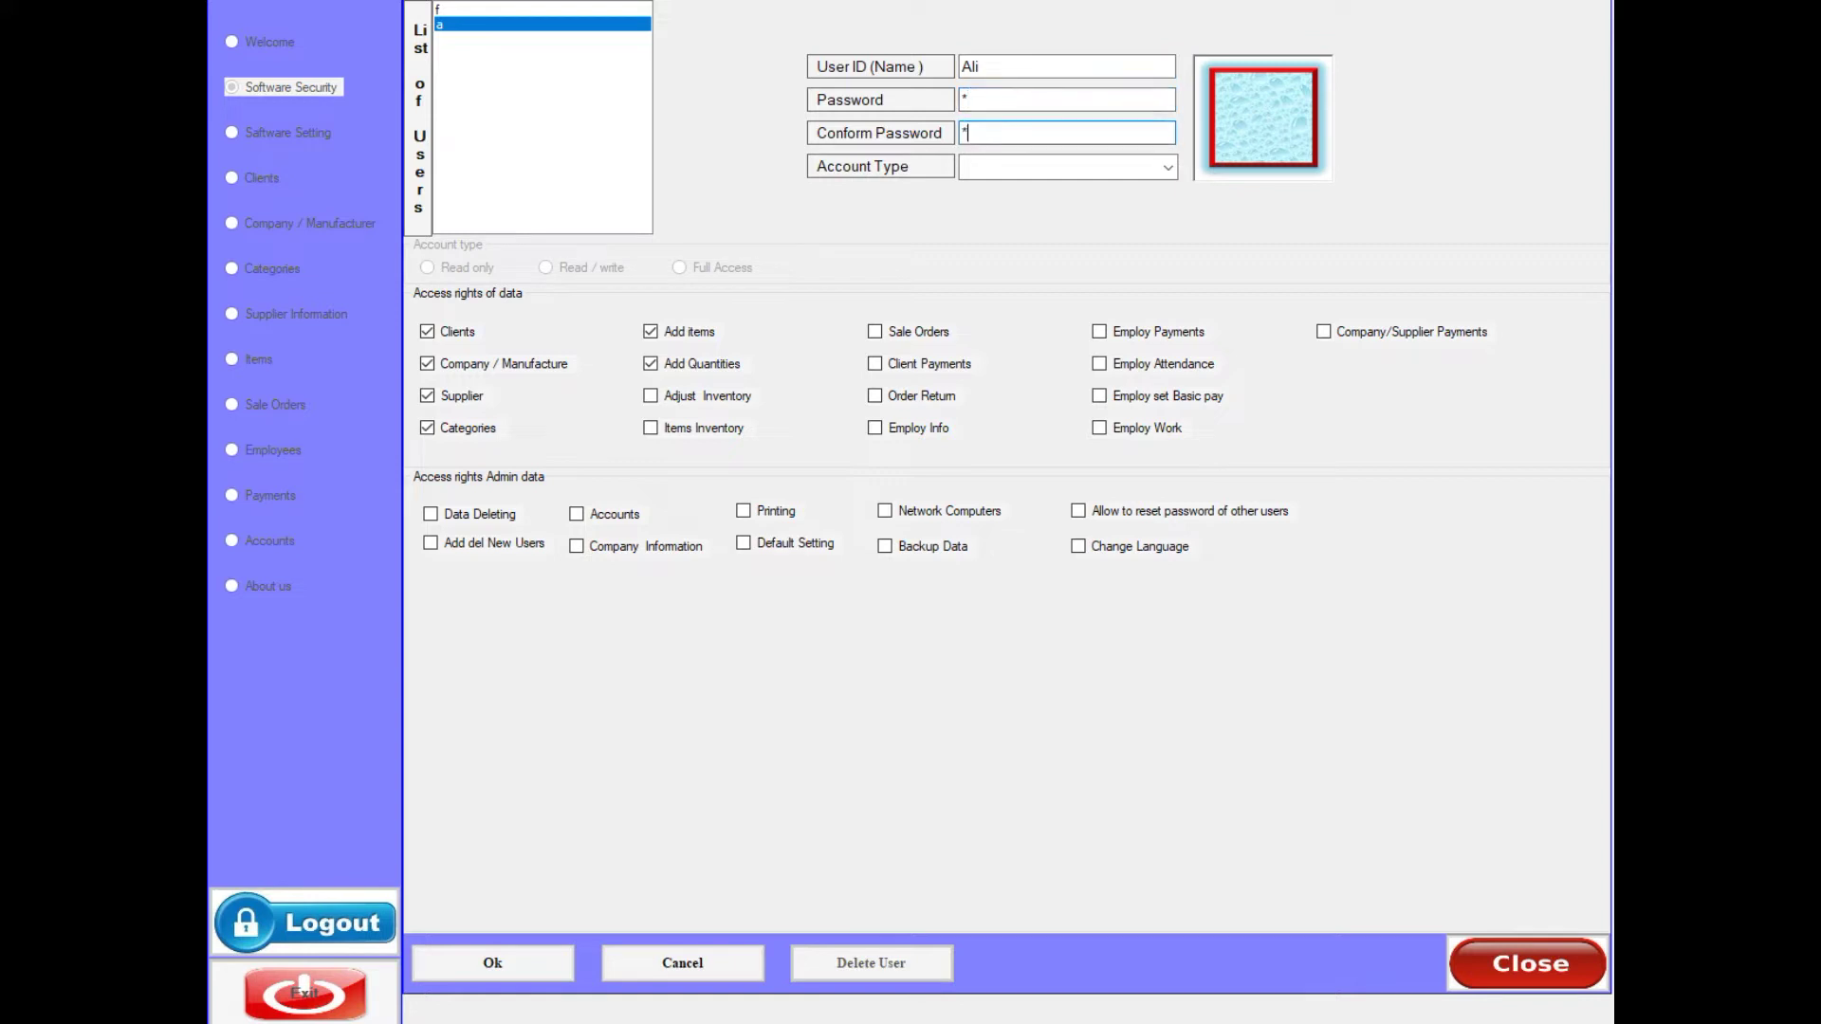
- Make the account Read Write and grant Add Quantities, Adjust Inventory, Items Inventory, Categories, Supplier, Company / Manufacture rights
left_click(1168, 168)
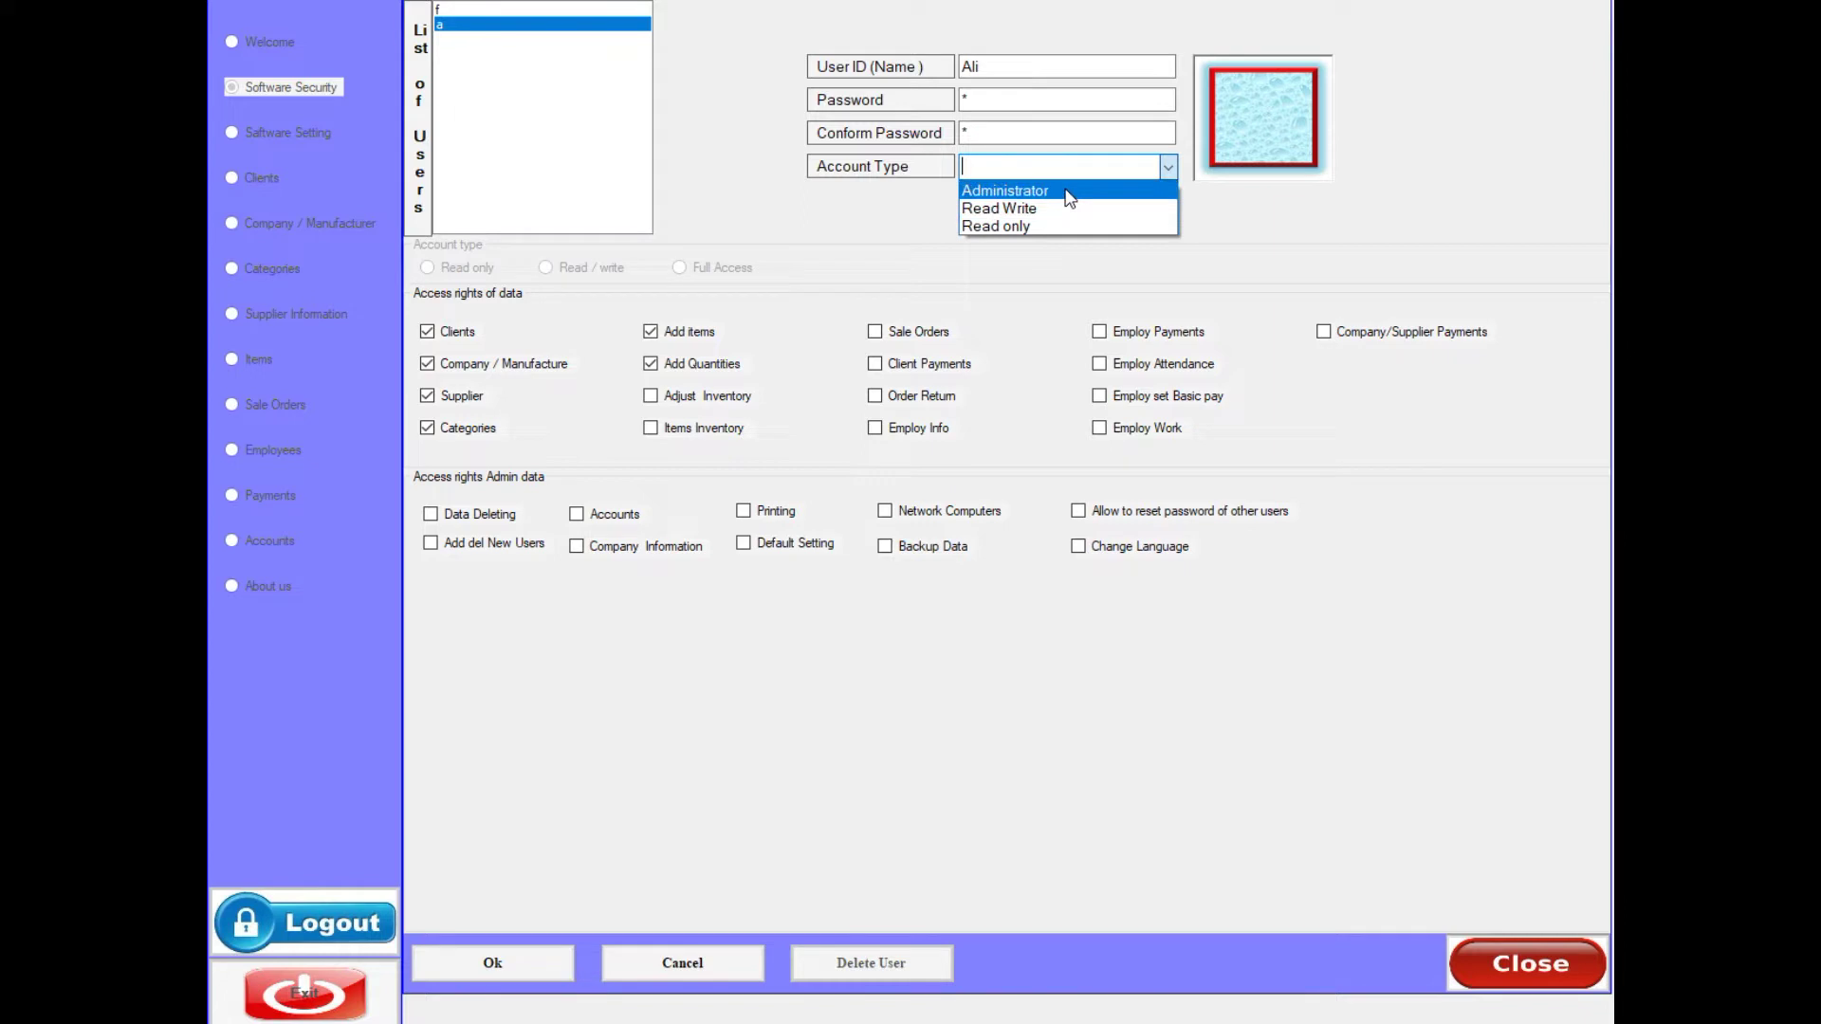
left_click(1069, 193)
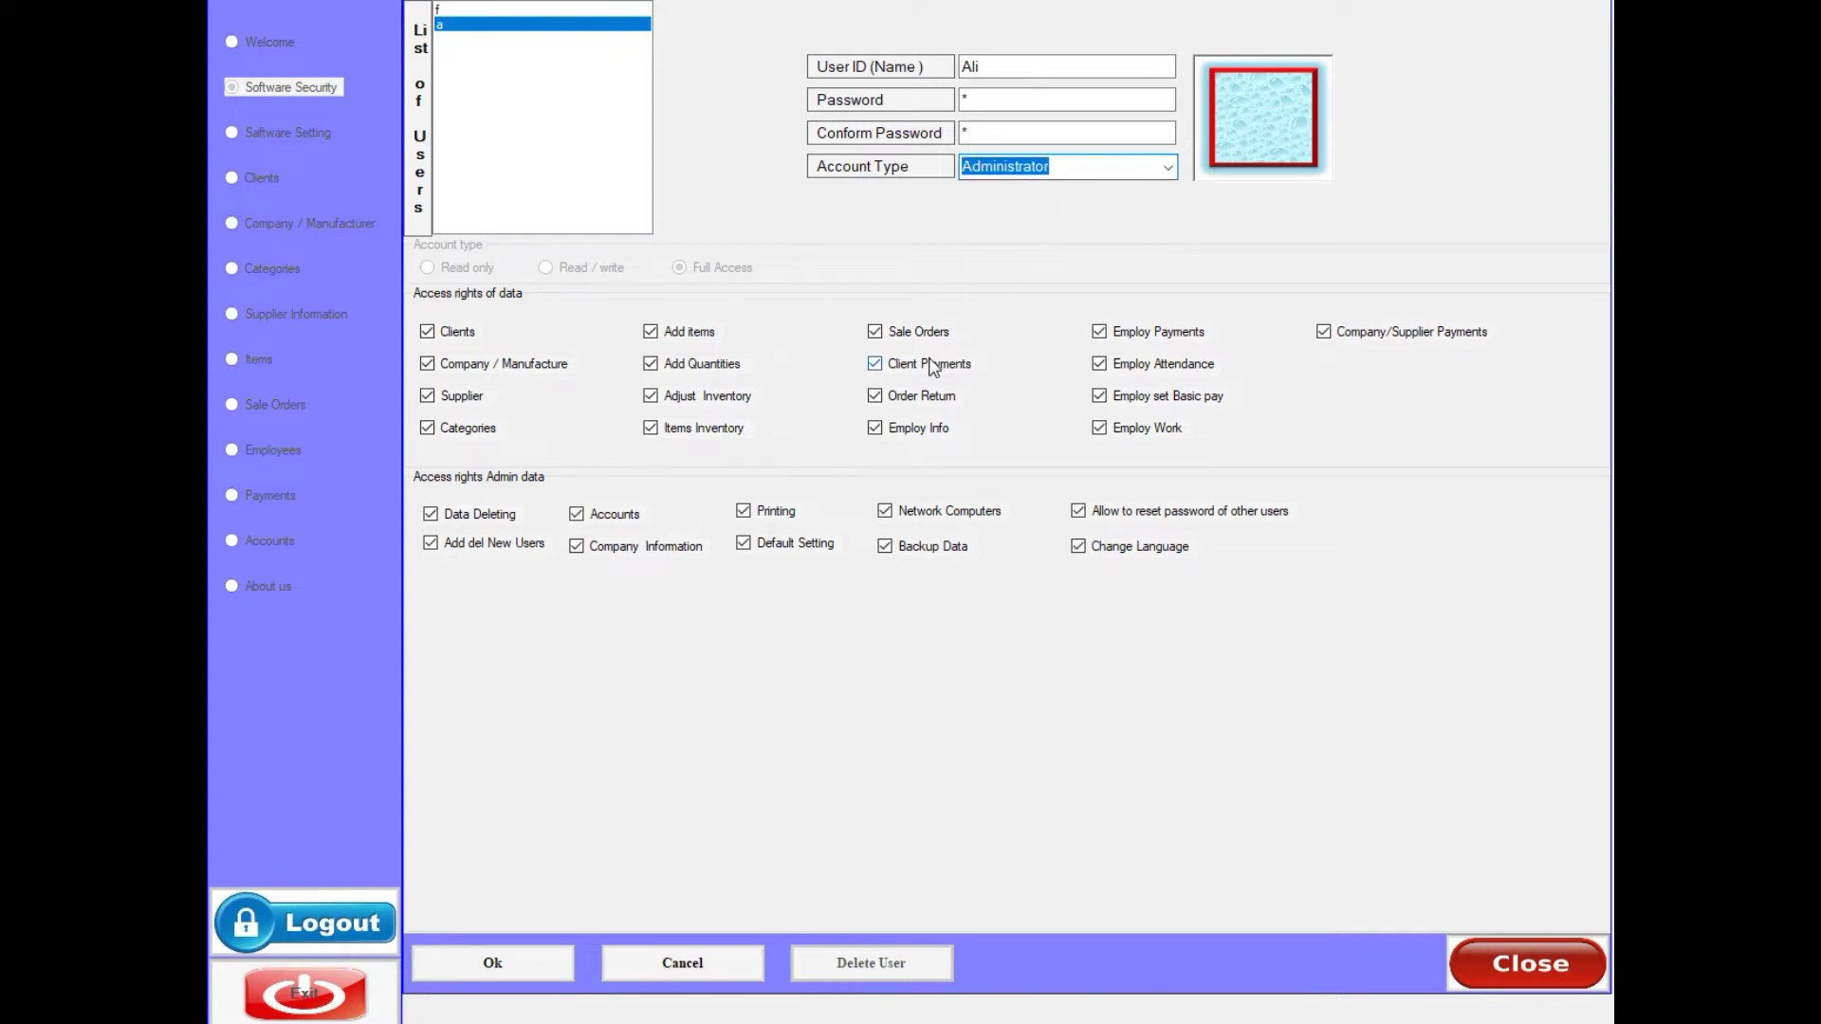
left_click(1161, 167)
left_click(1064, 205)
left_click(651, 362)
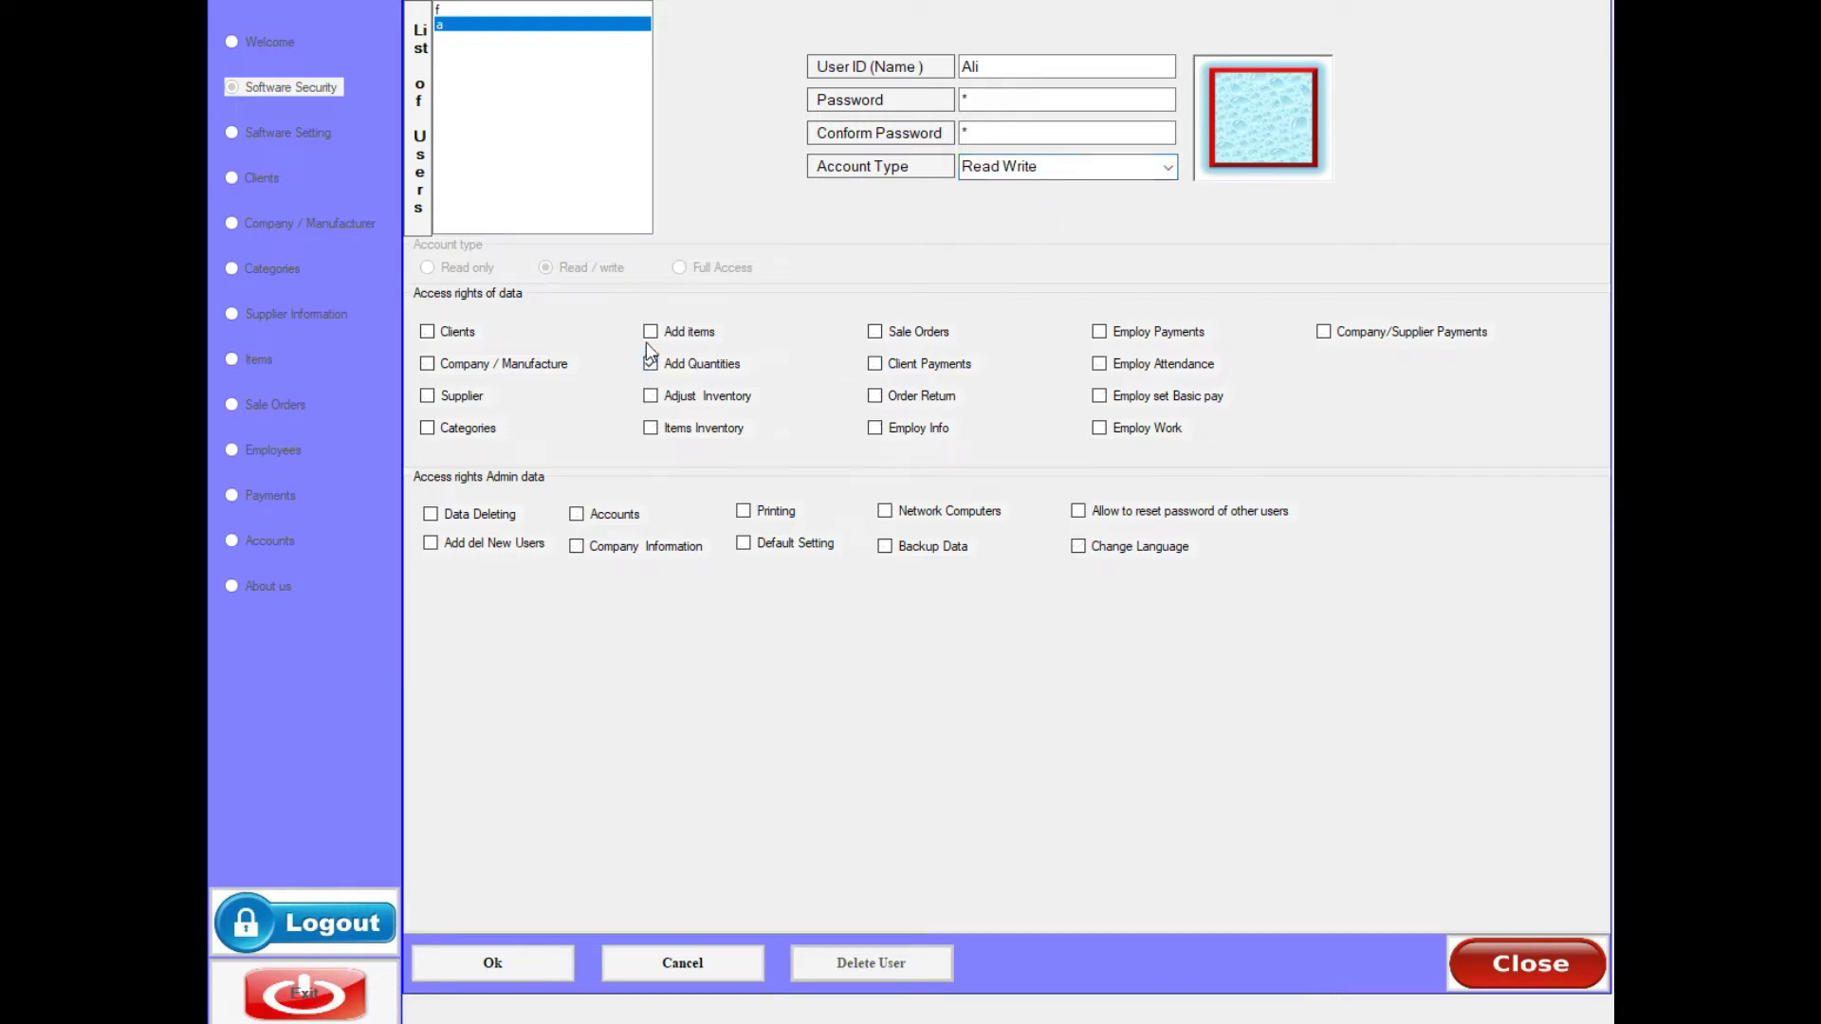
left_click(650, 395)
left_click(651, 427)
left_click(446, 430)
left_click(447, 398)
left_click(446, 366)
- Switch the account type to Read only, then back to Read Write
left_click(1164, 175)
left_click(1041, 232)
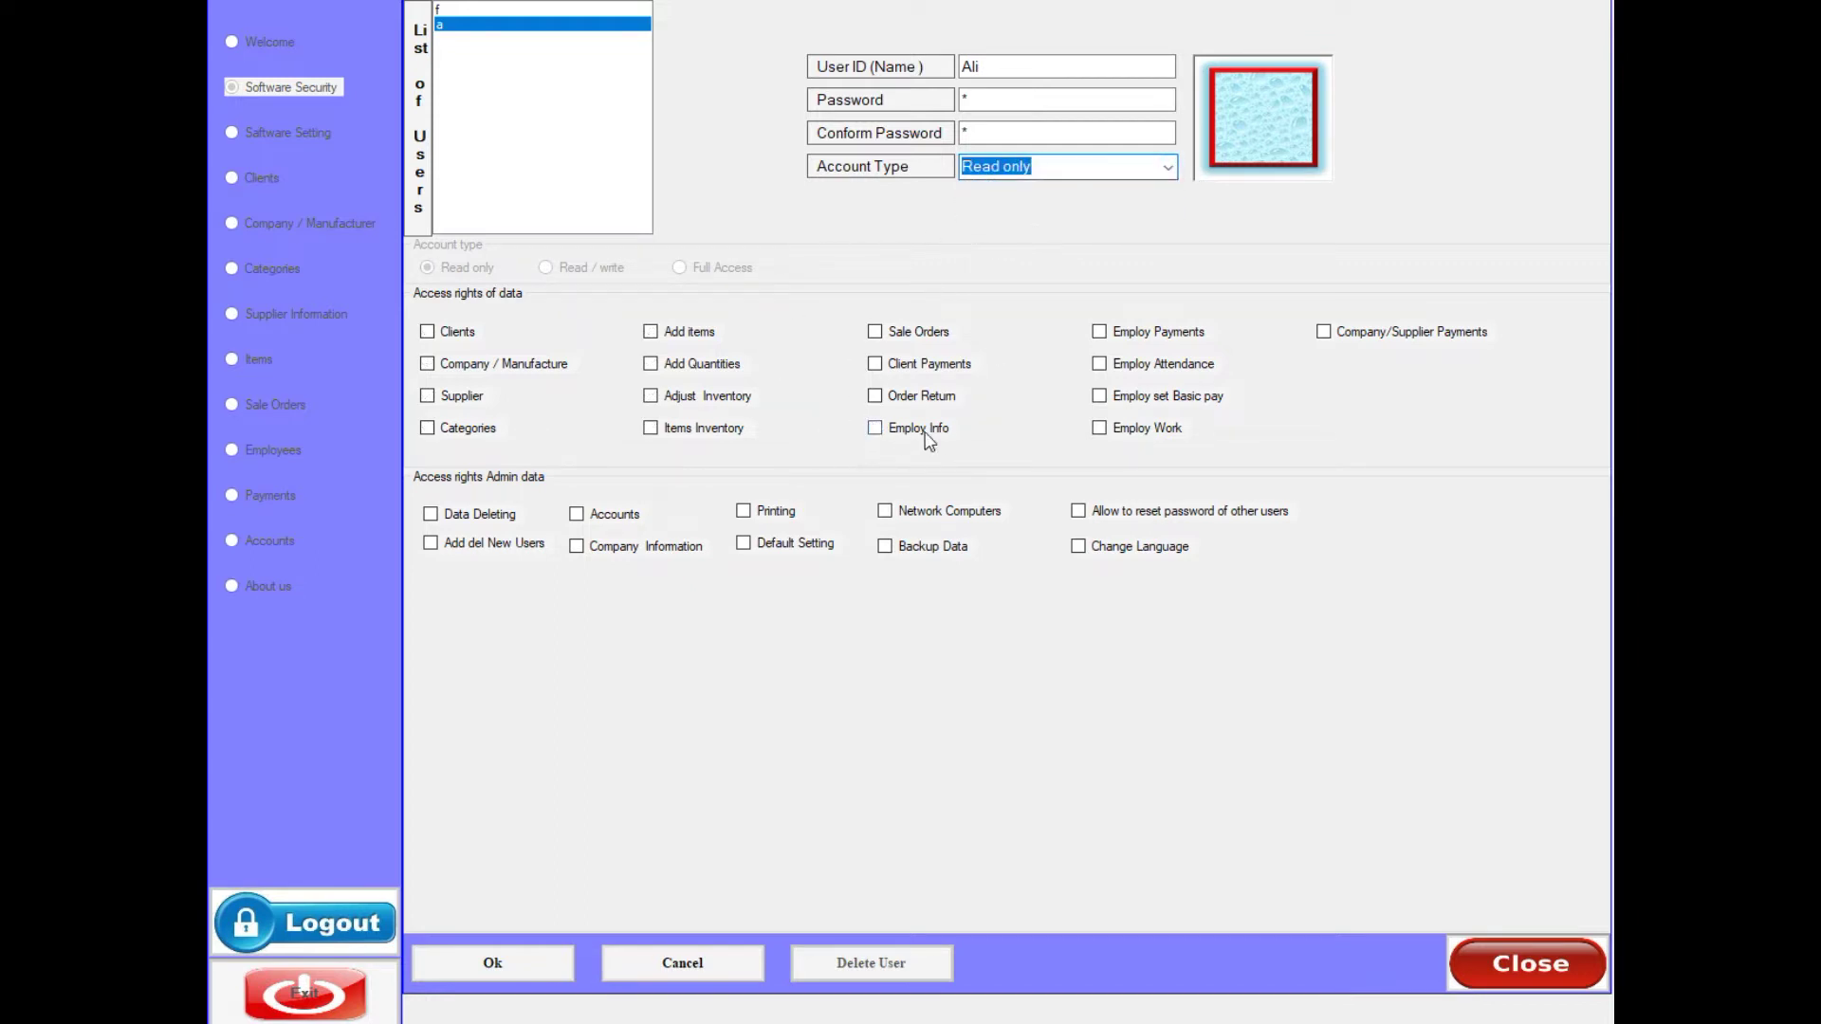
left_click(1167, 167)
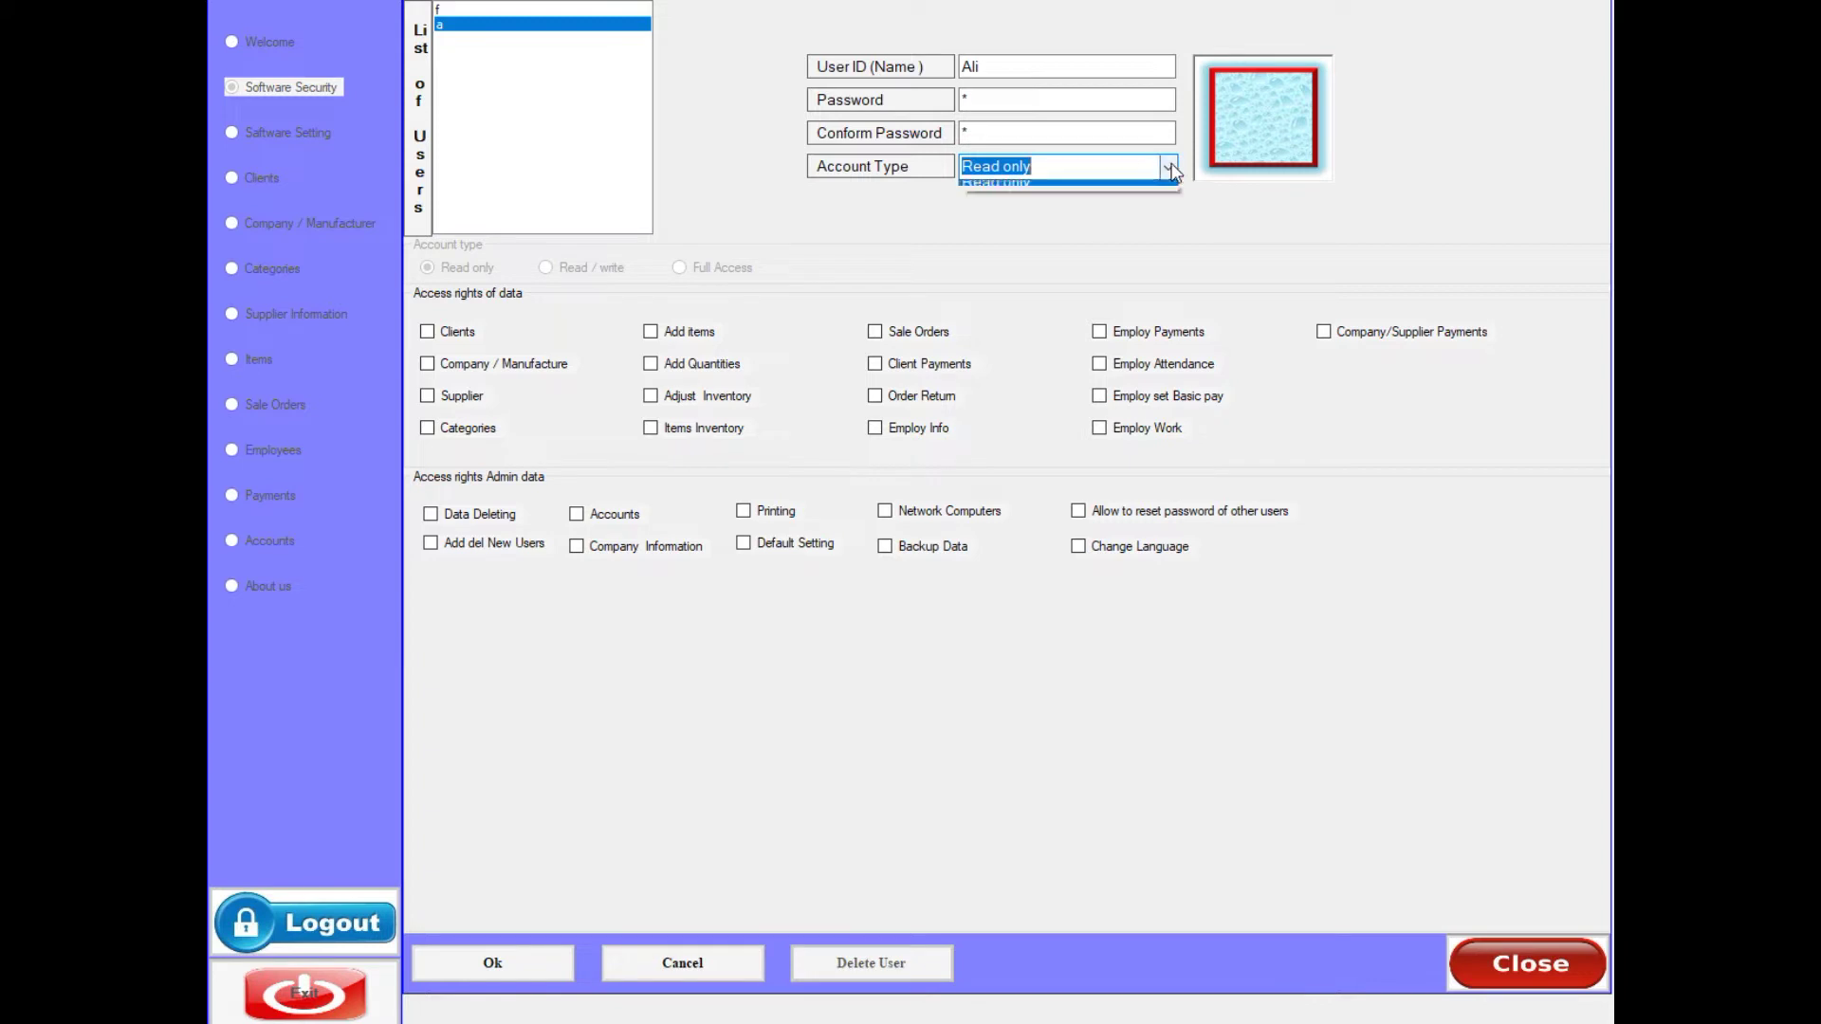
left_click(1037, 209)
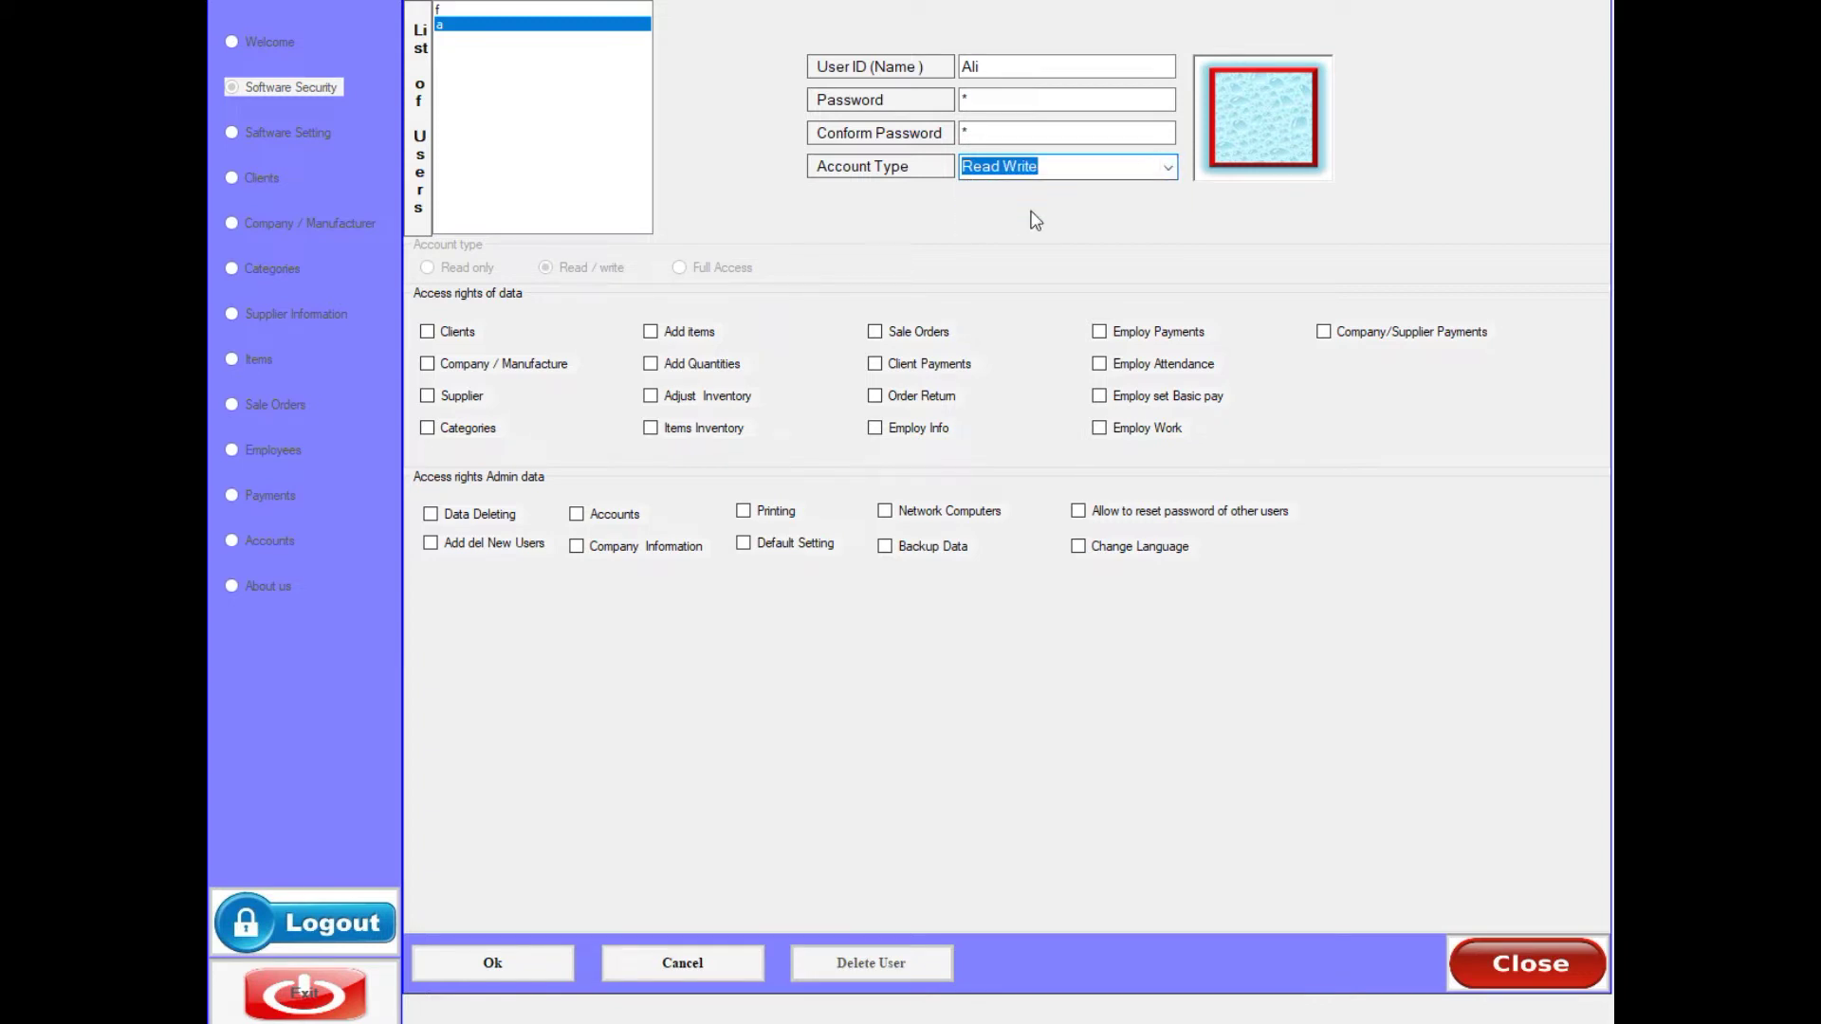
- Attach JPG image 2 as the user's photo and save the new account
left_click(1240, 134)
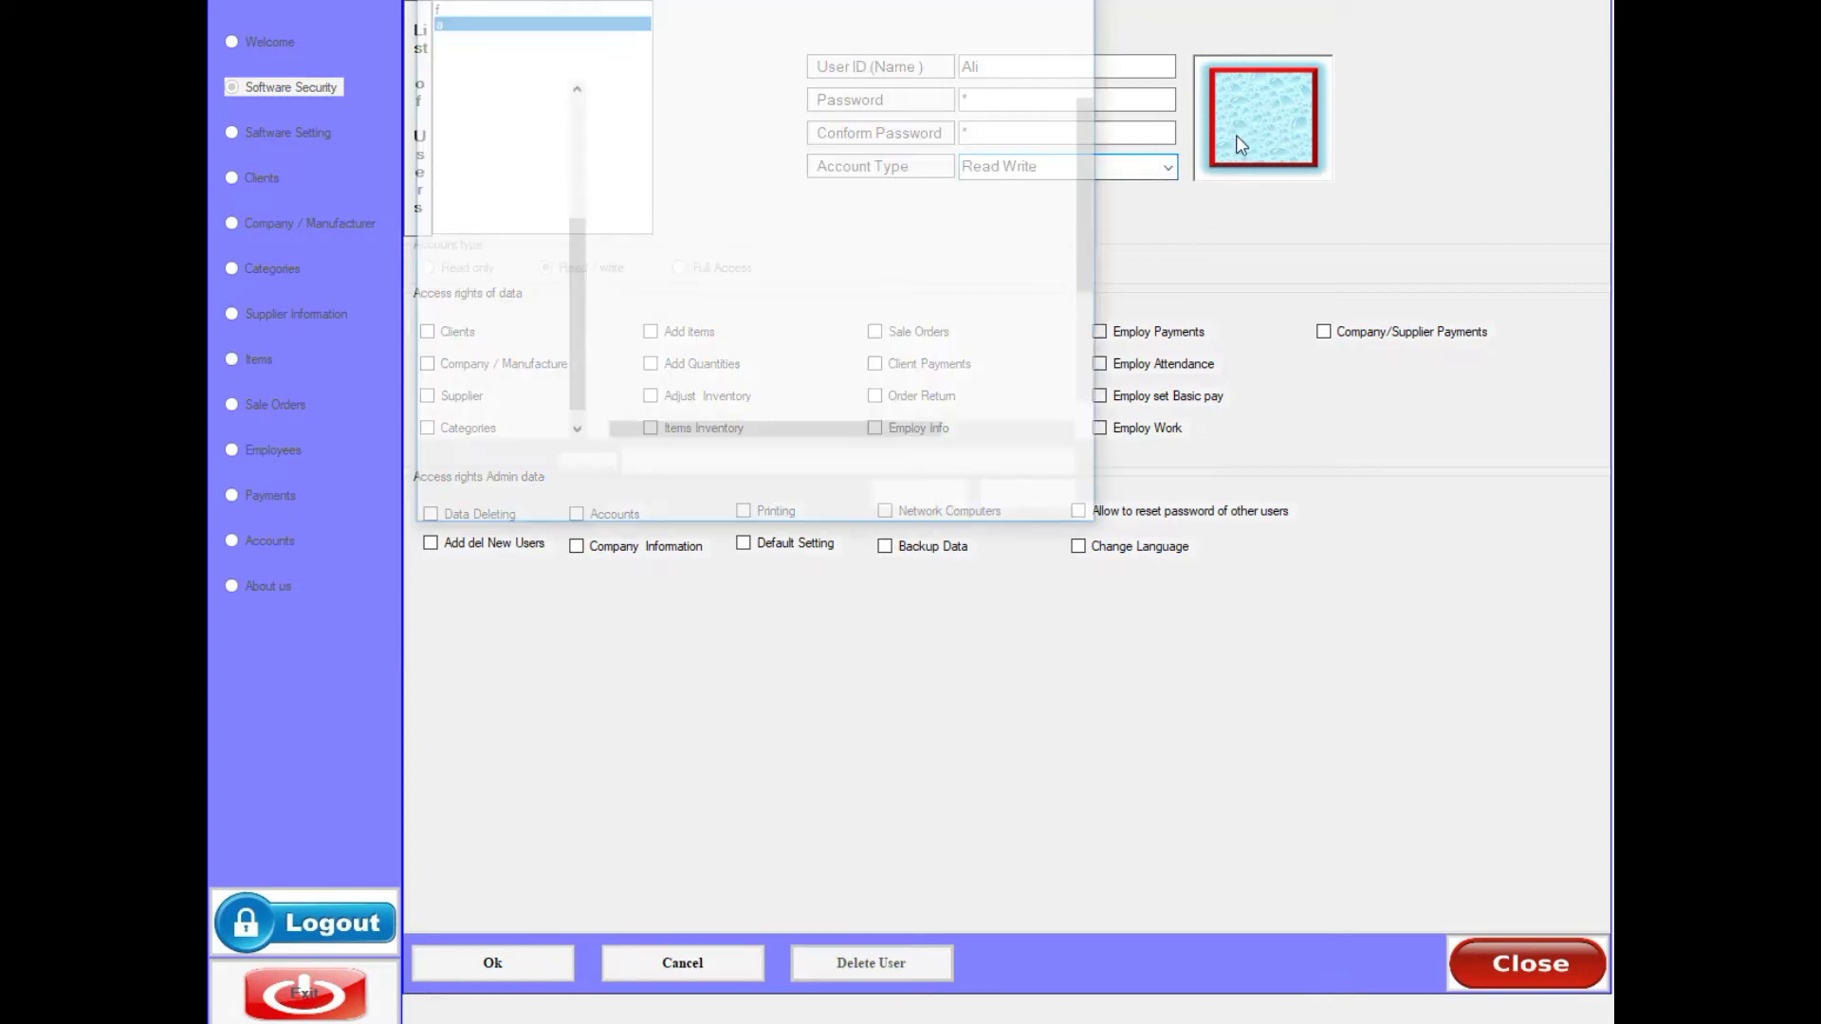
scroll(904, 312, "down", 4)
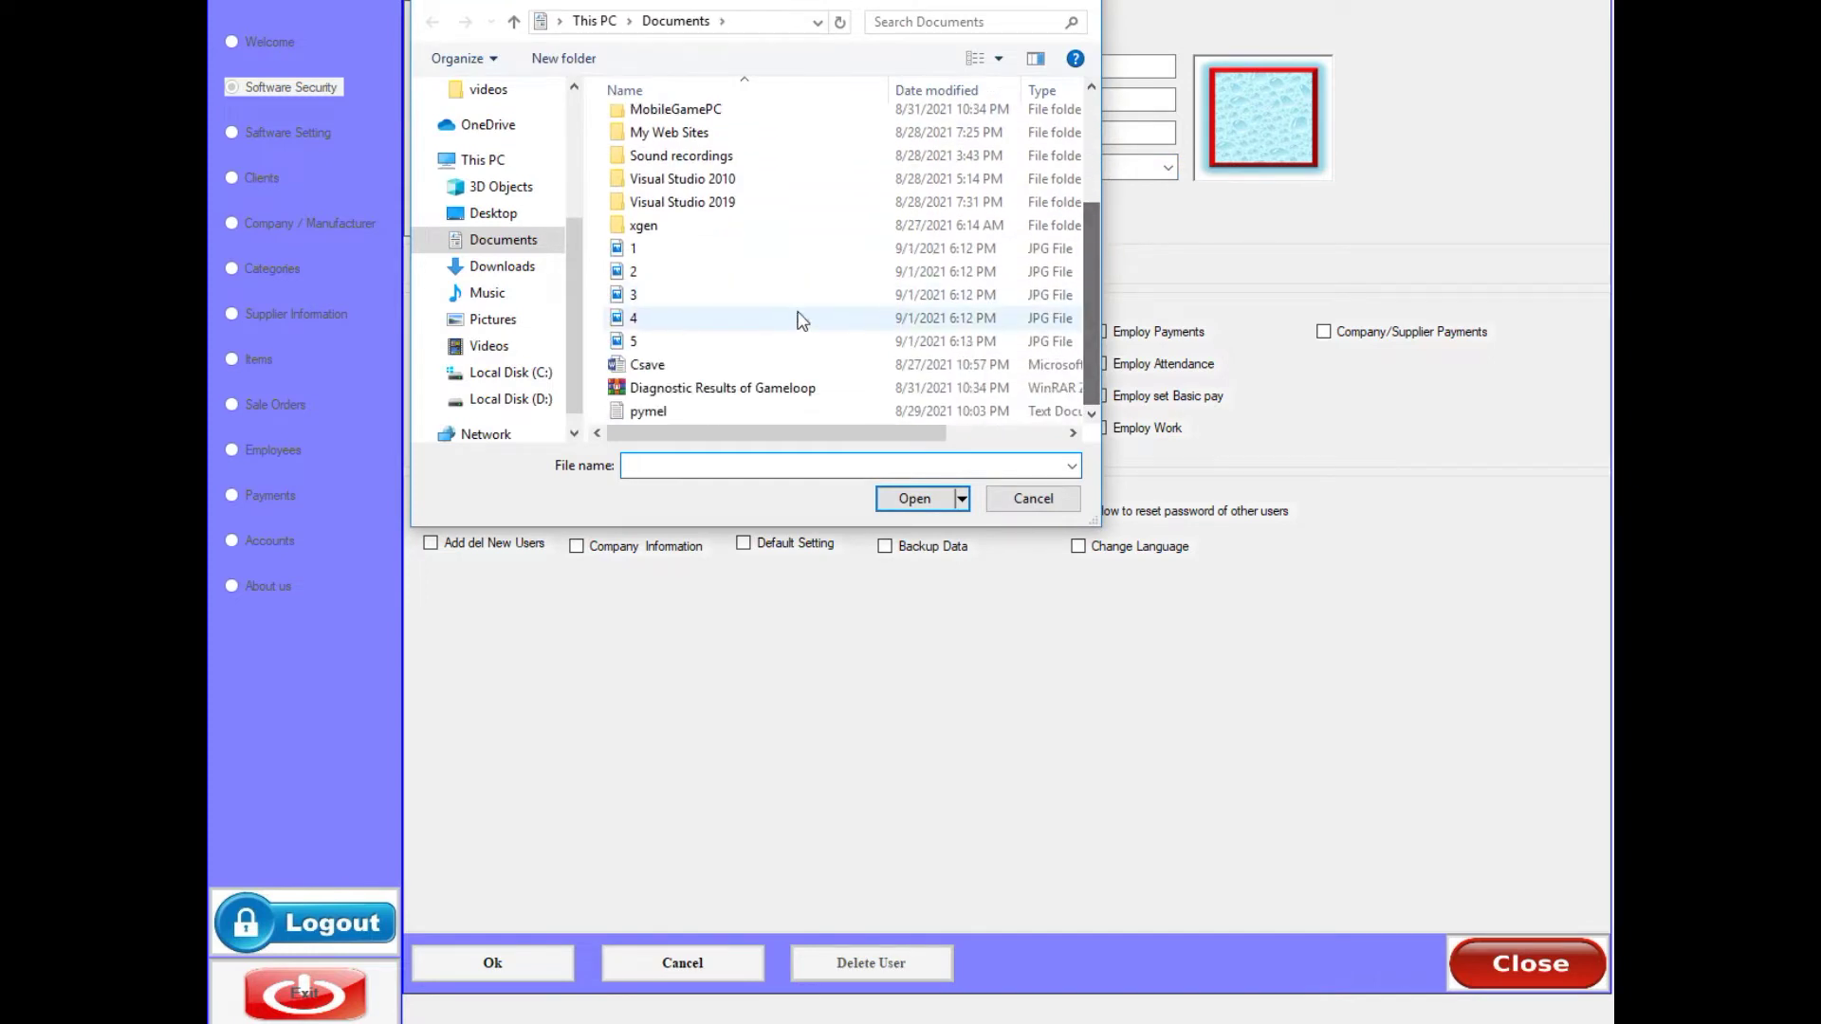
left_click(655, 273)
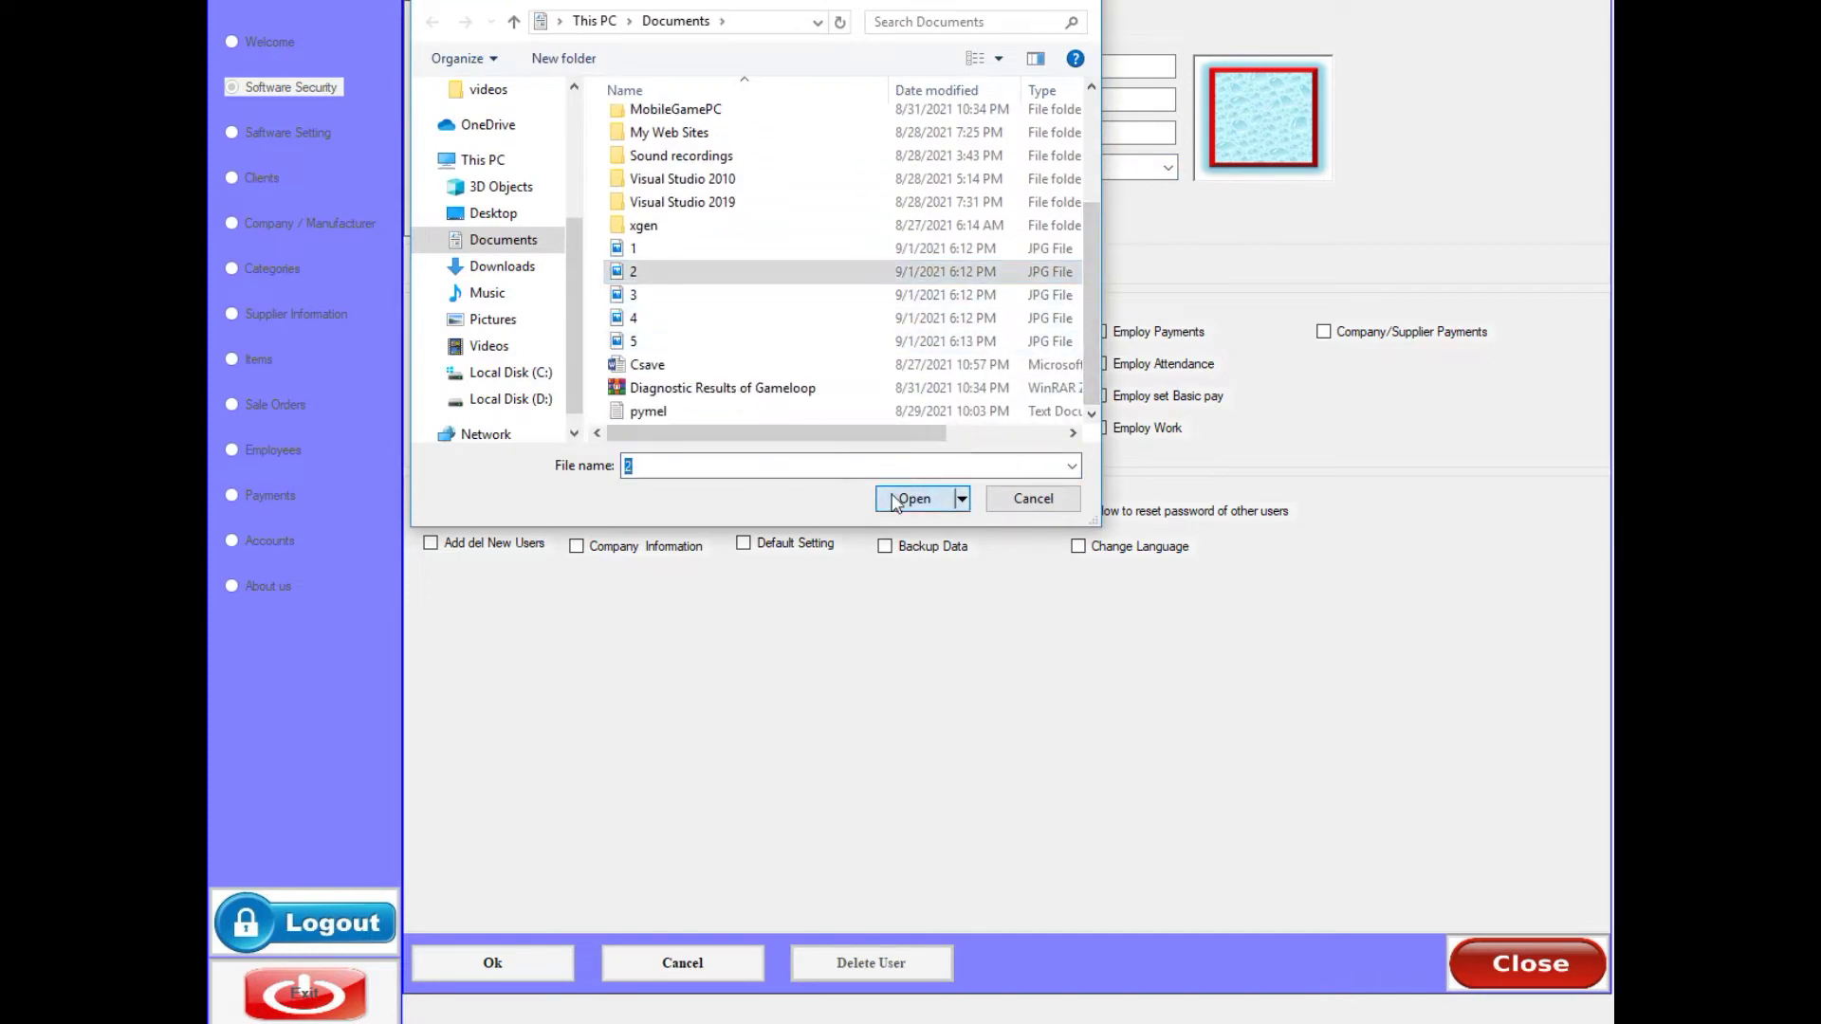
left_click(895, 500)
left_click(509, 959)
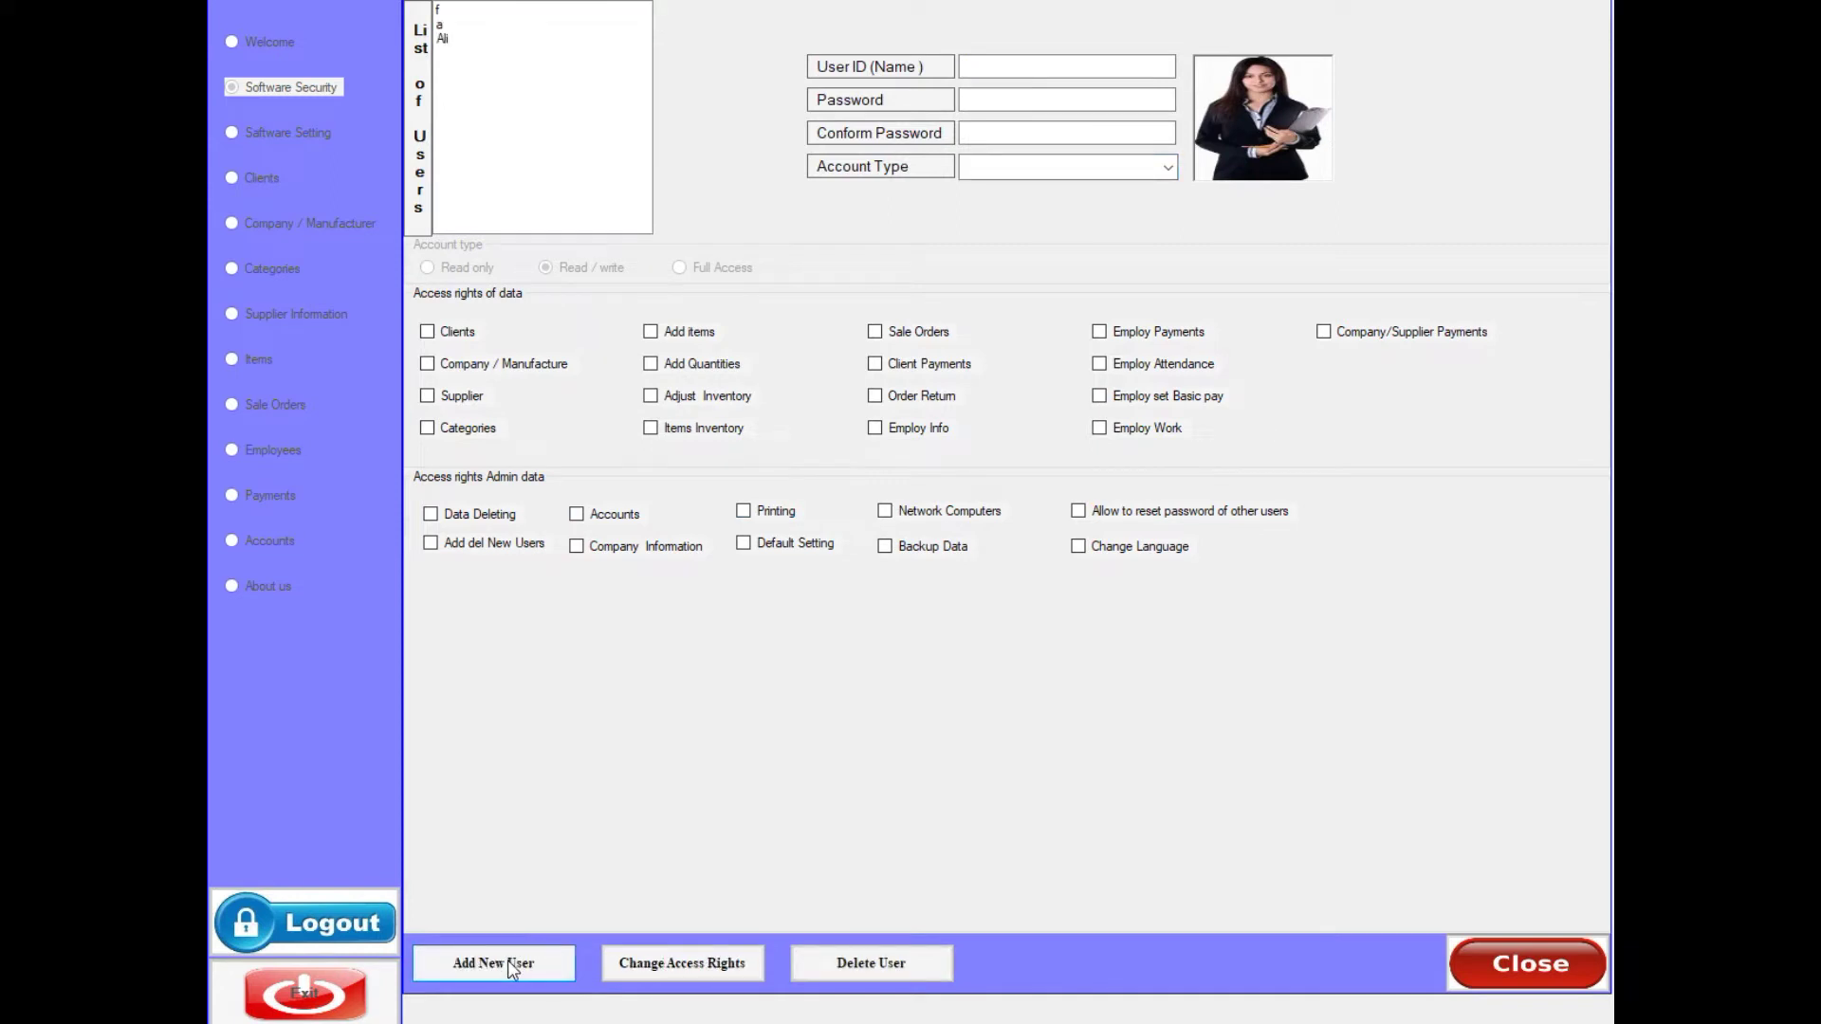
- Give the new user the Add items, Adjust Inventory and Company / Manufacture rights and save
left_click(459, 40)
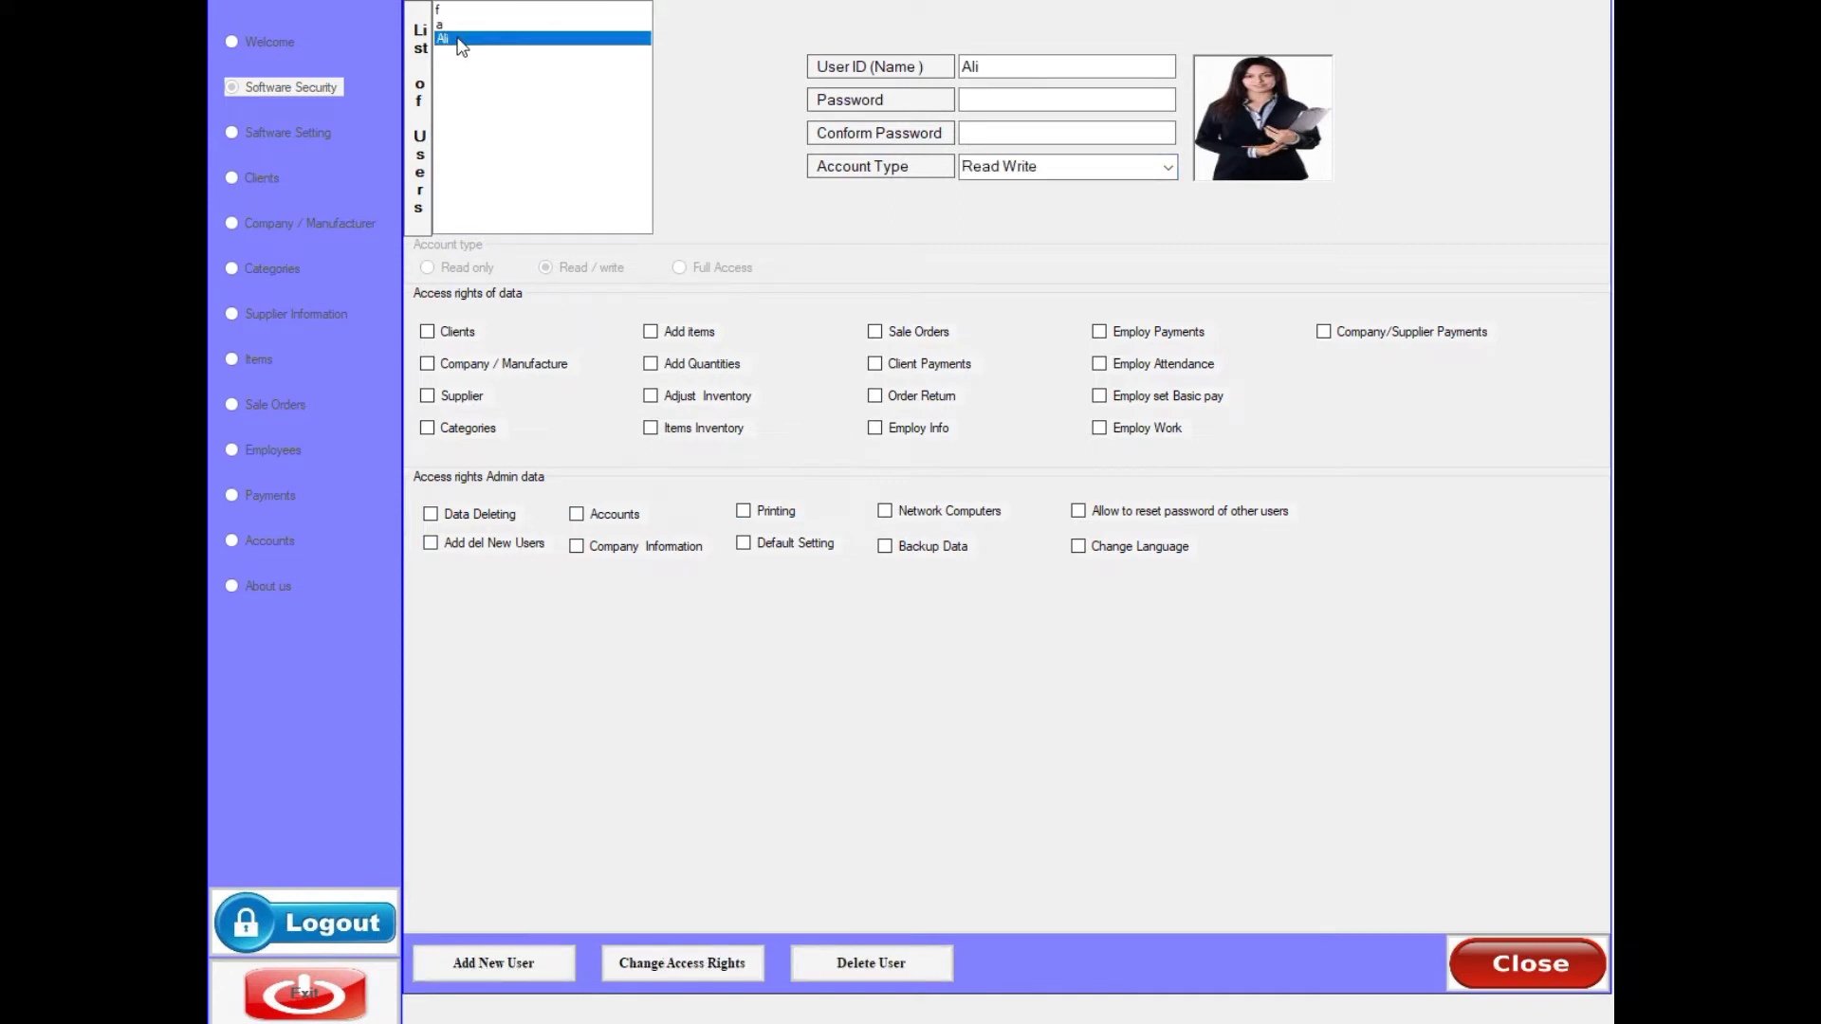
left_click(452, 25)
left_click(452, 11)
left_click(451, 23)
left_click(453, 38)
left_click(451, 25)
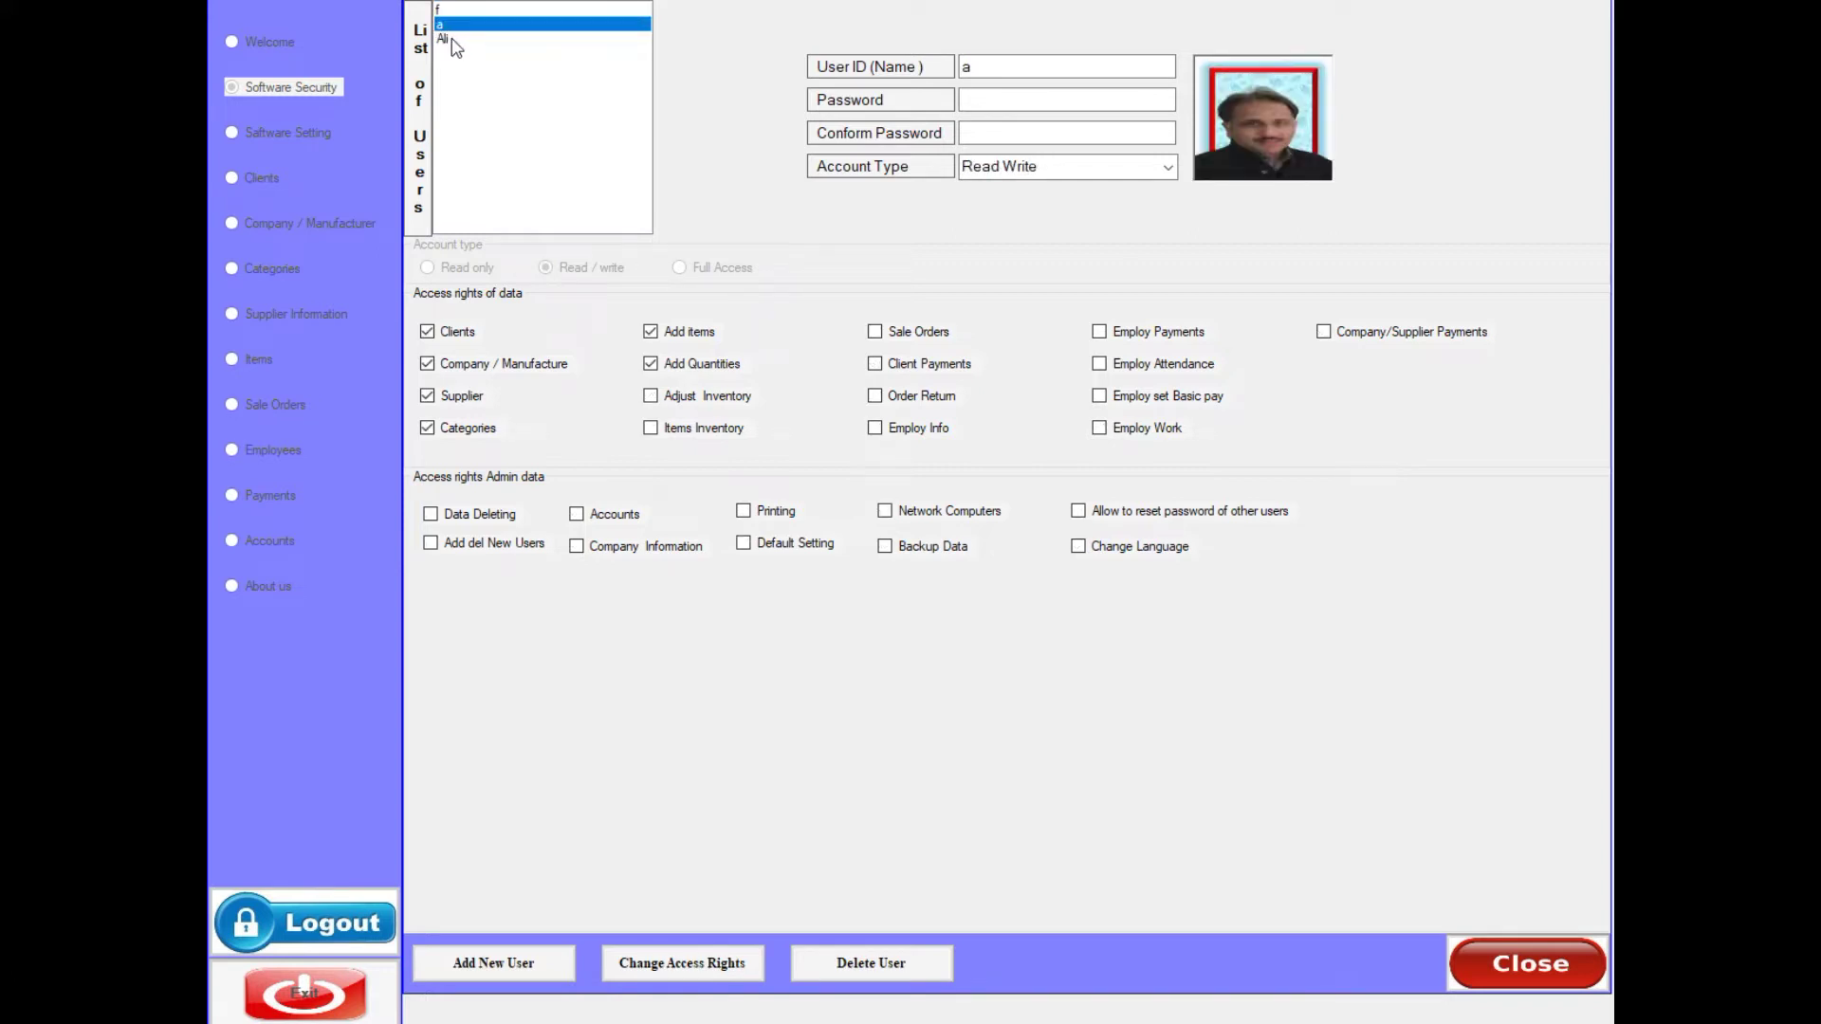
left_click(452, 40)
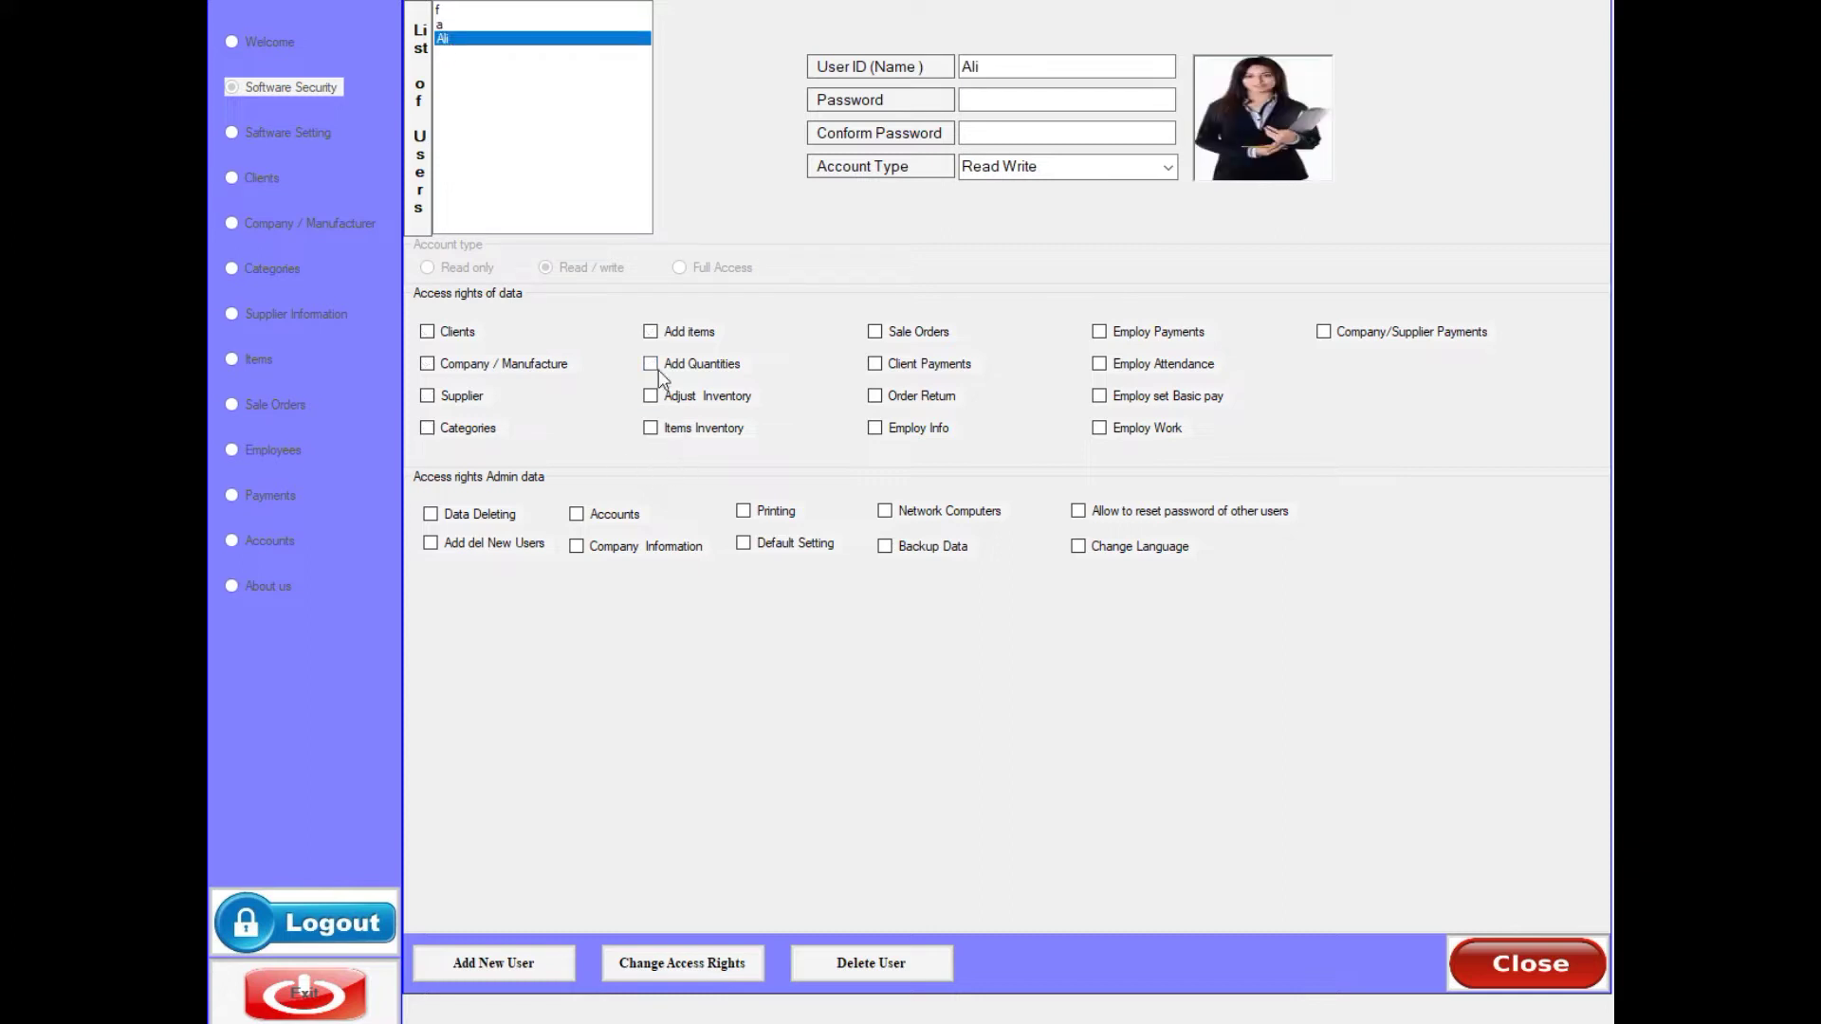
left_click(652, 332)
left_click(652, 397)
left_click(459, 366)
left_click(714, 964)
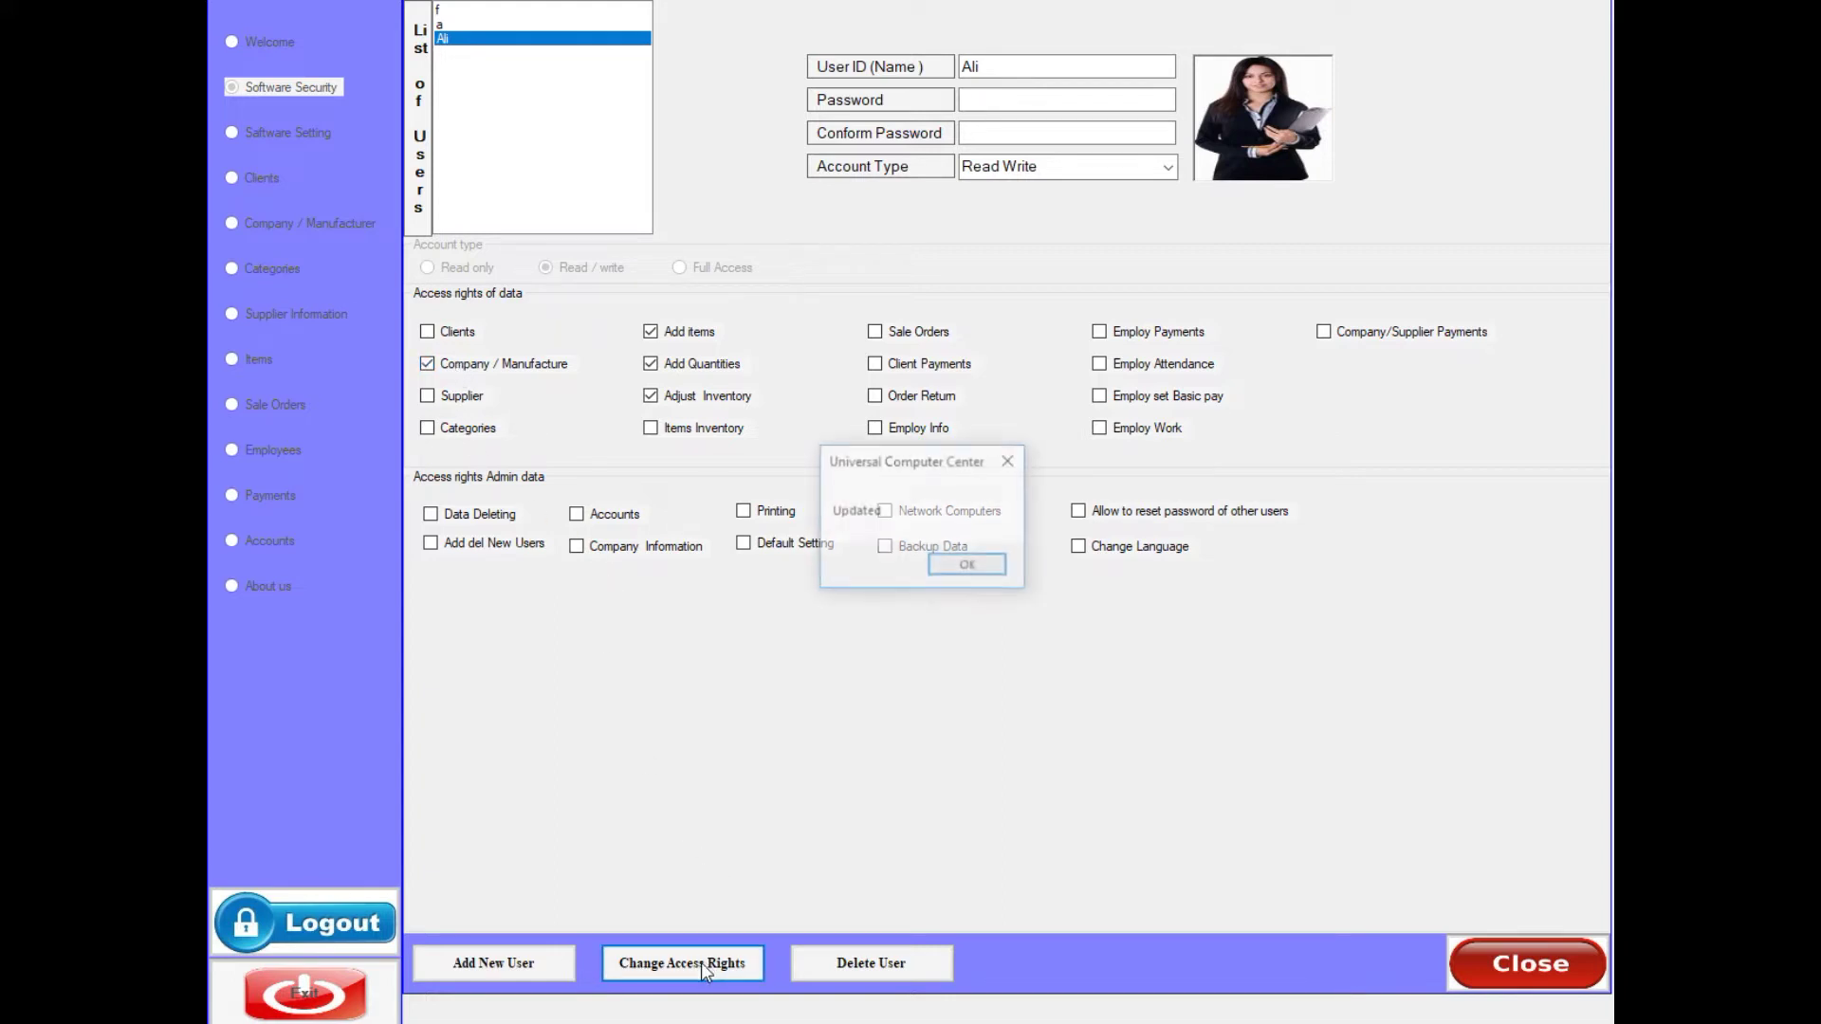
left_click(965, 566)
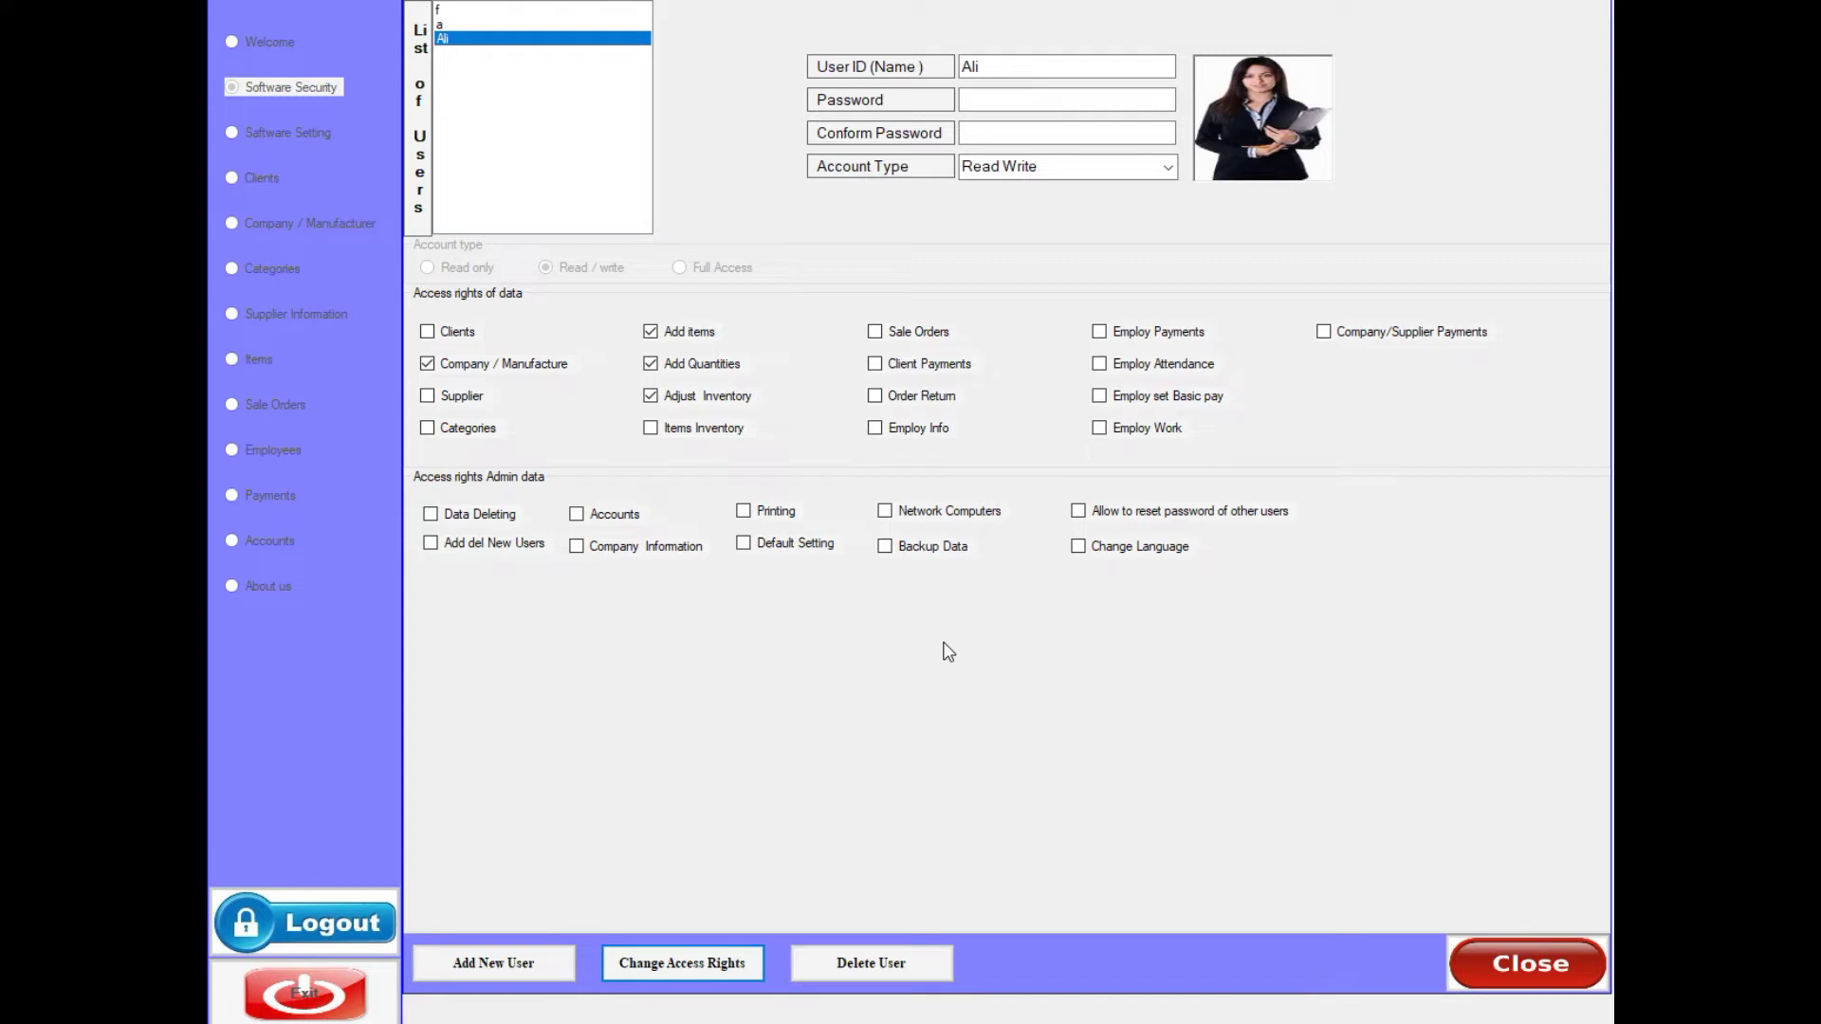
- Delete the new user account, confirm, and close the user accounts window
left_click(452, 41)
left_click(853, 960)
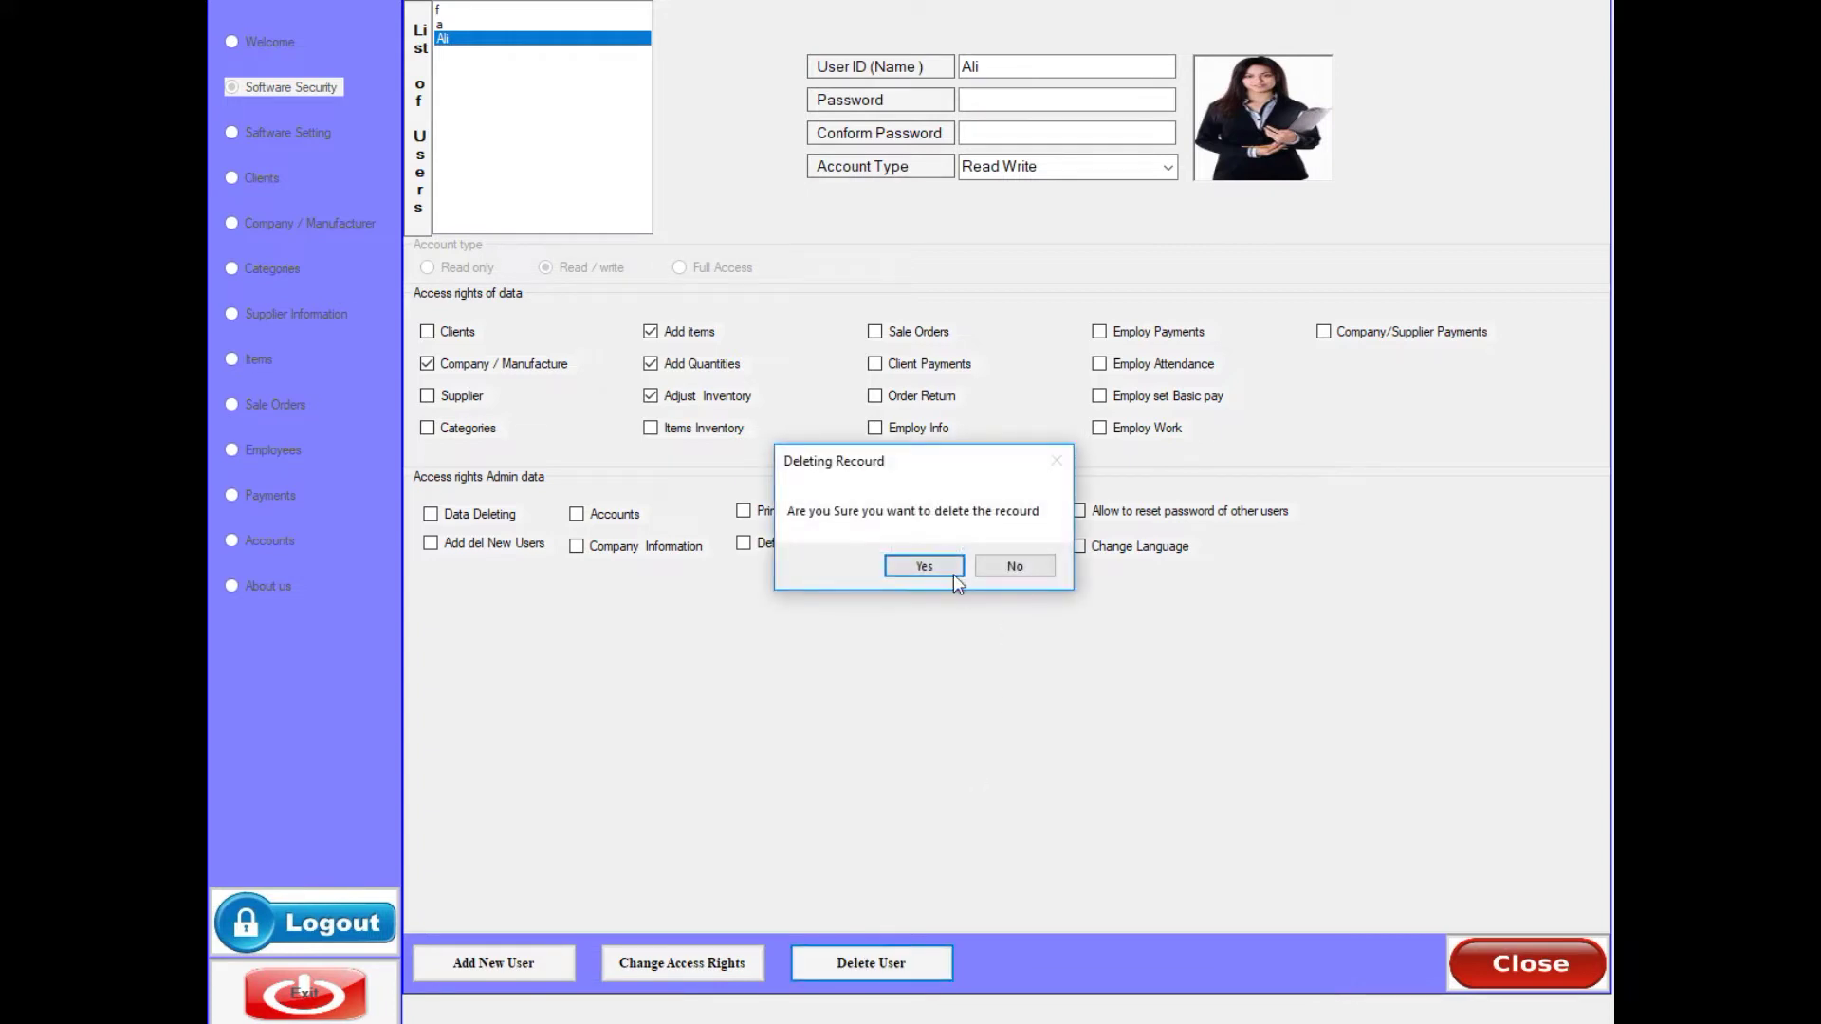
left_click(925, 566)
left_click(977, 569)
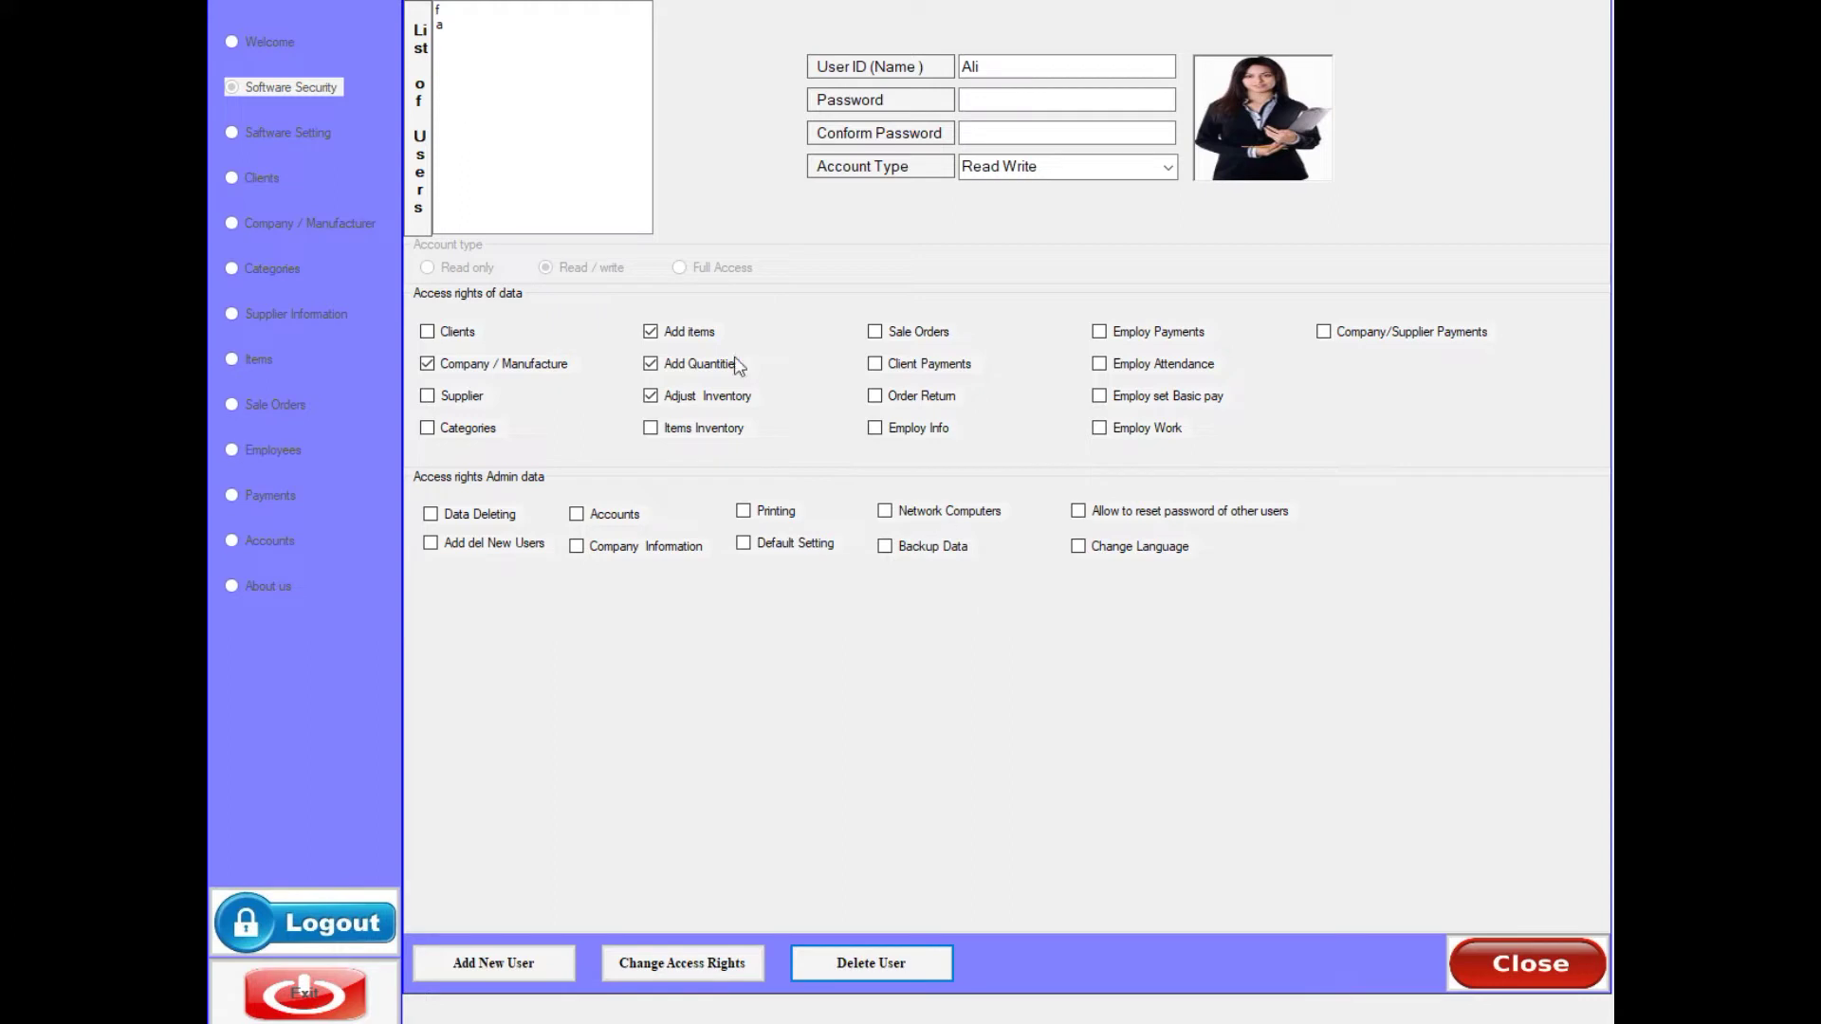
left_click(1499, 956)
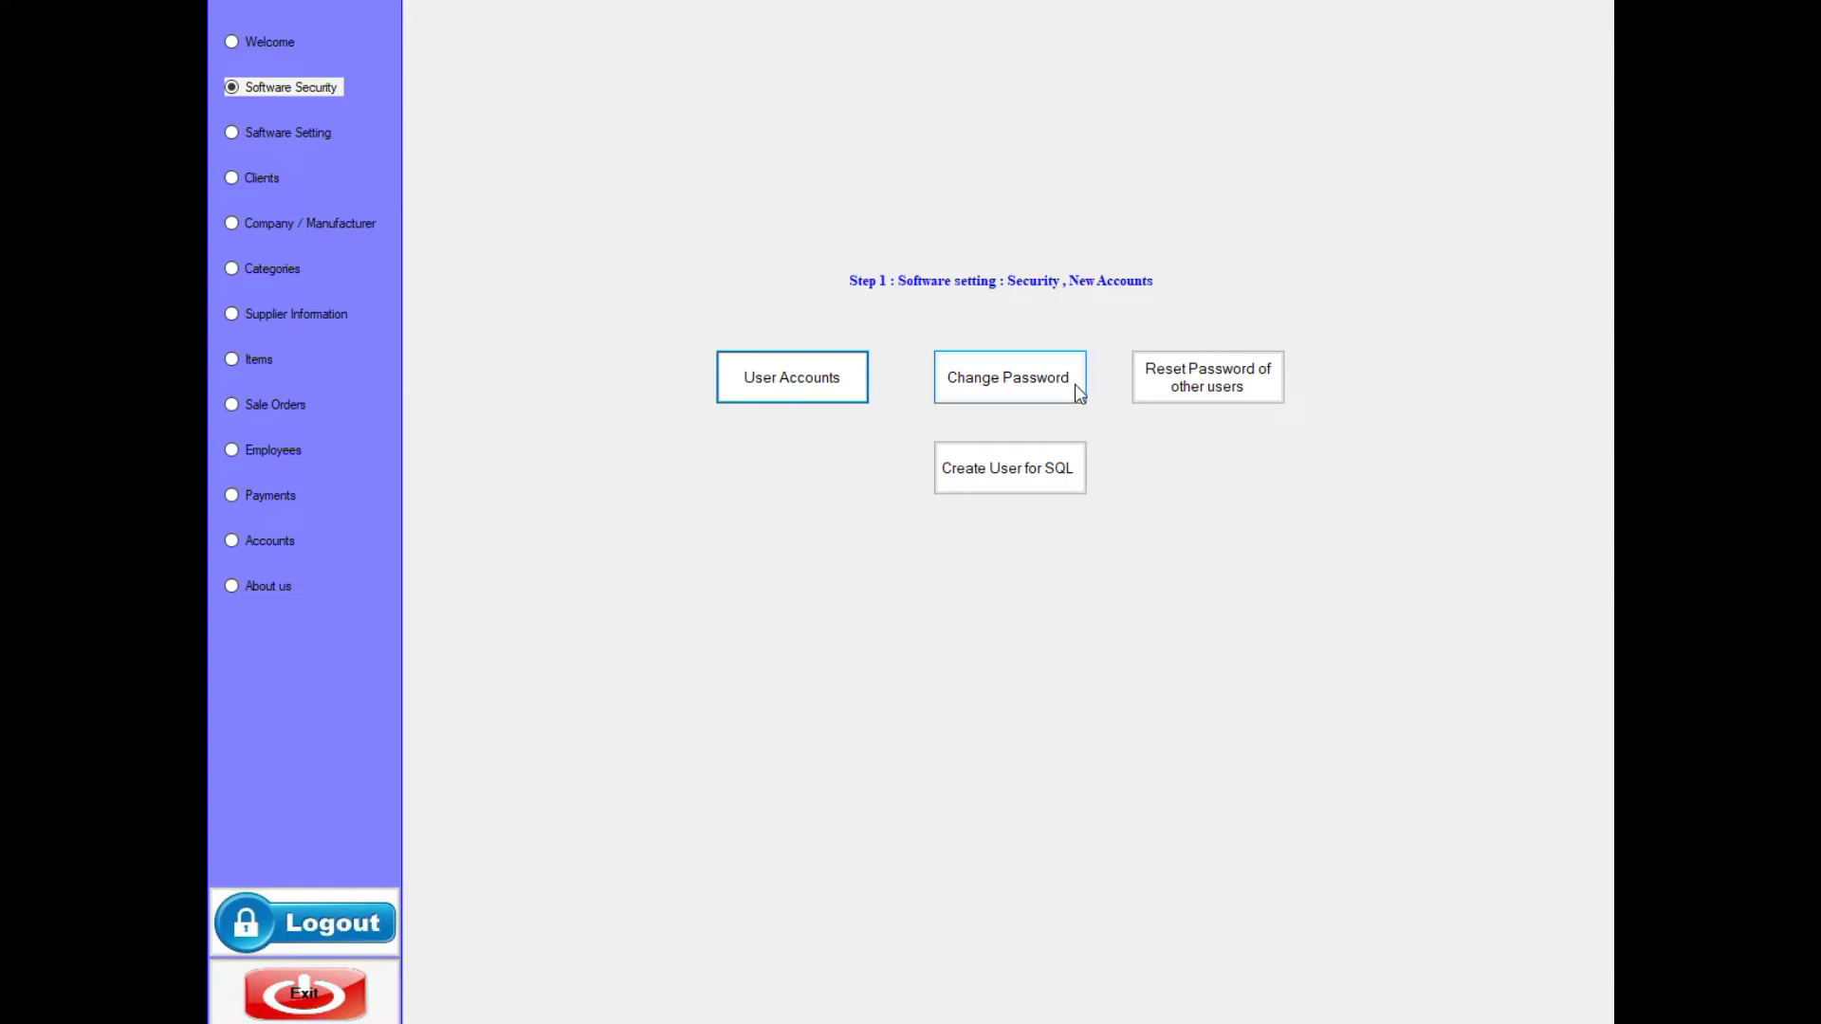
- Fill in the change password form for user ID f; the submission is rejected for a wrong old password
left_click(990, 389)
left_click(712, 68)
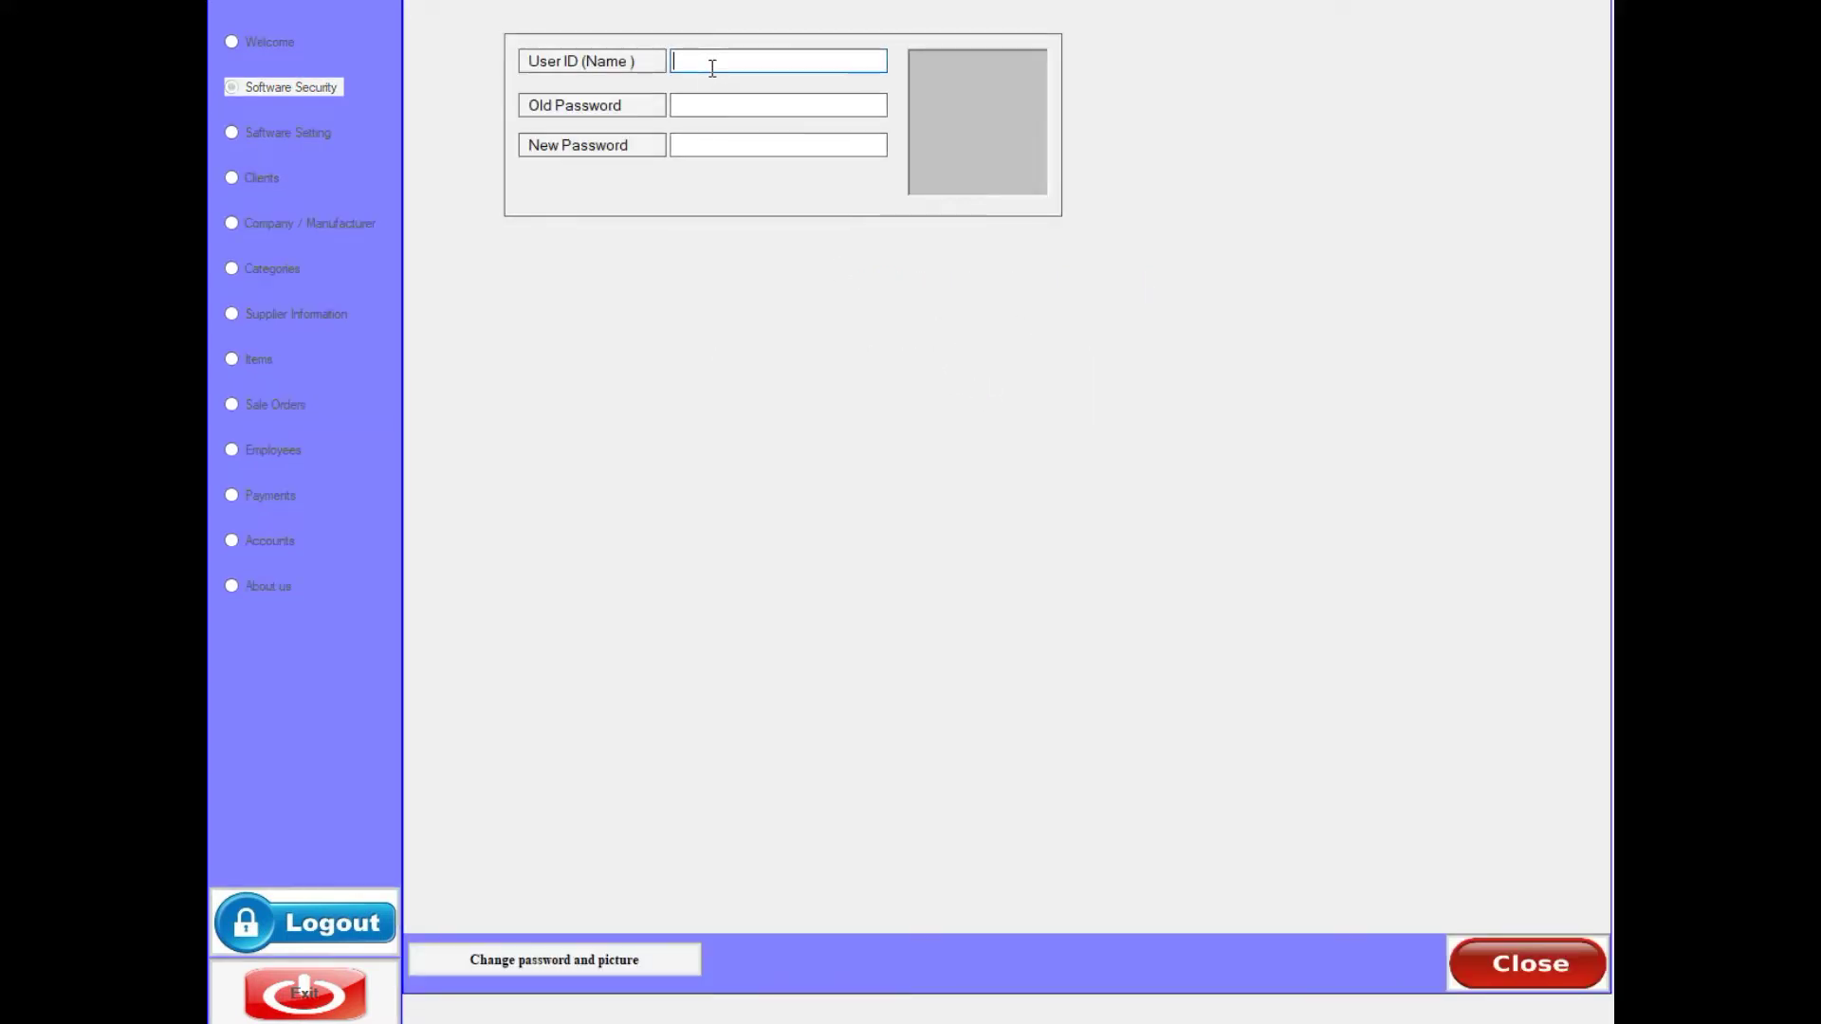
type("f")
left_click(724, 98)
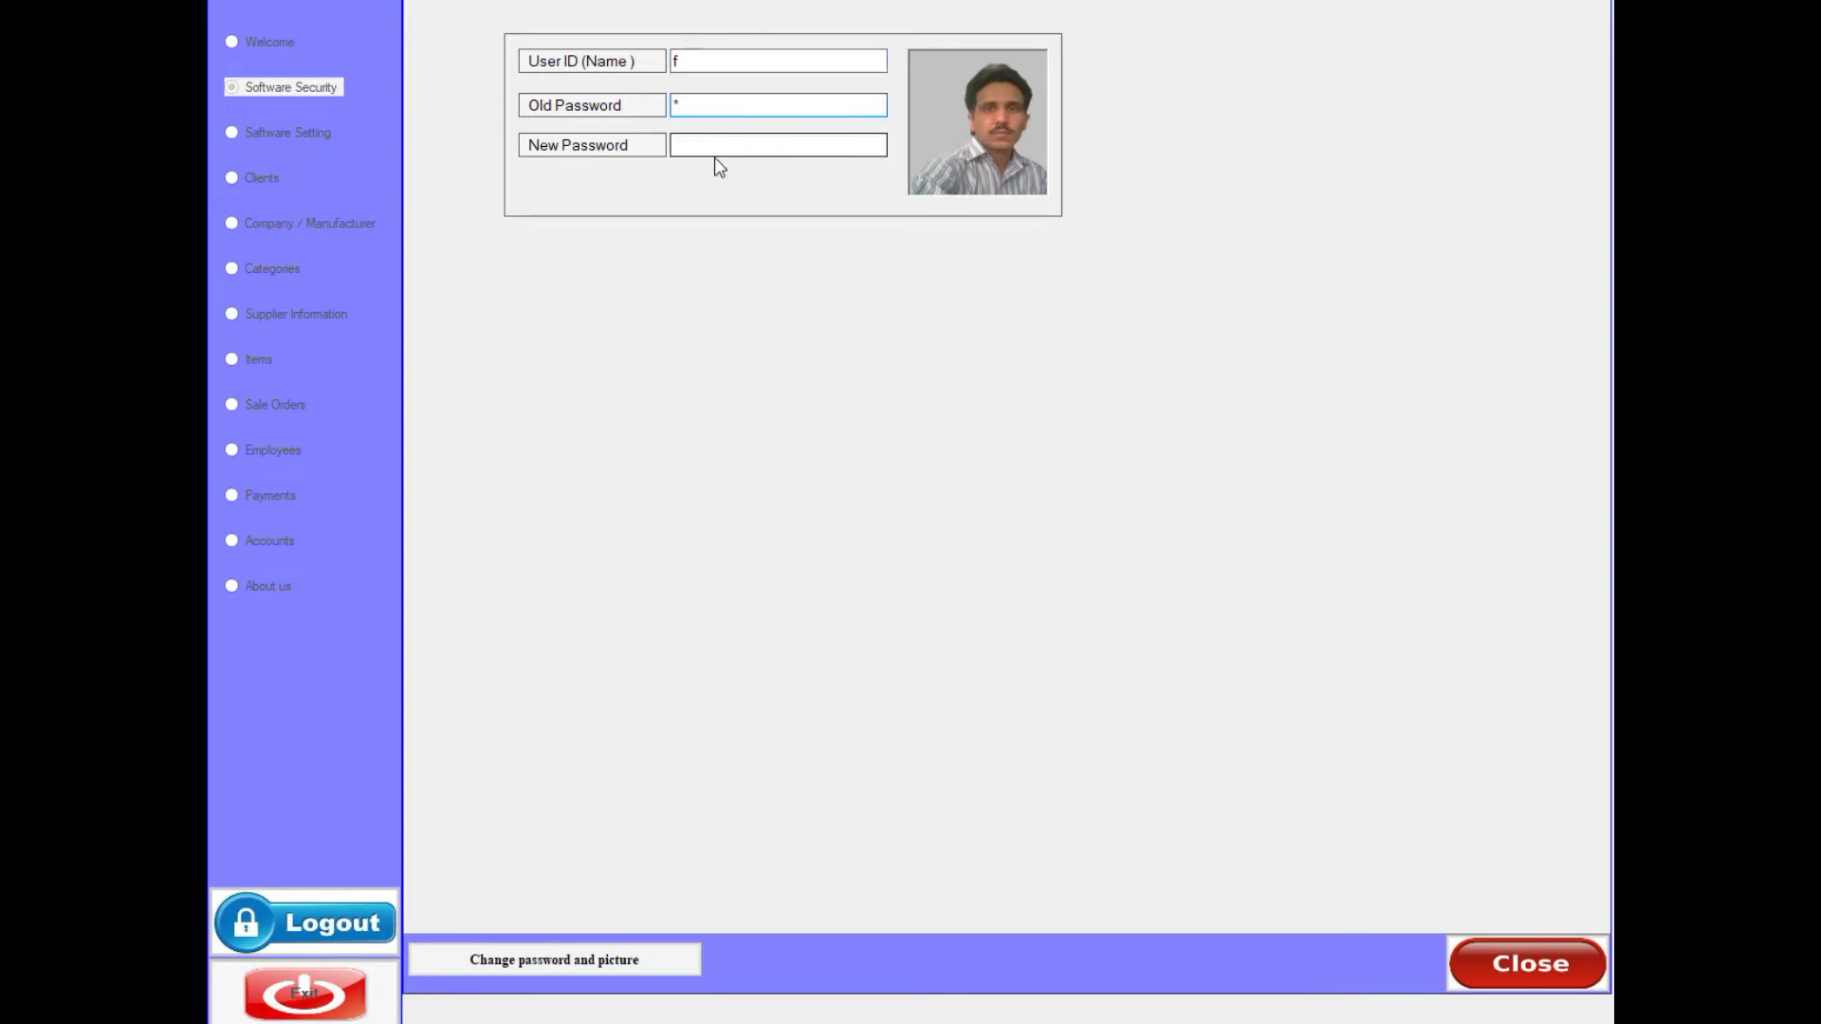
left_click(712, 144)
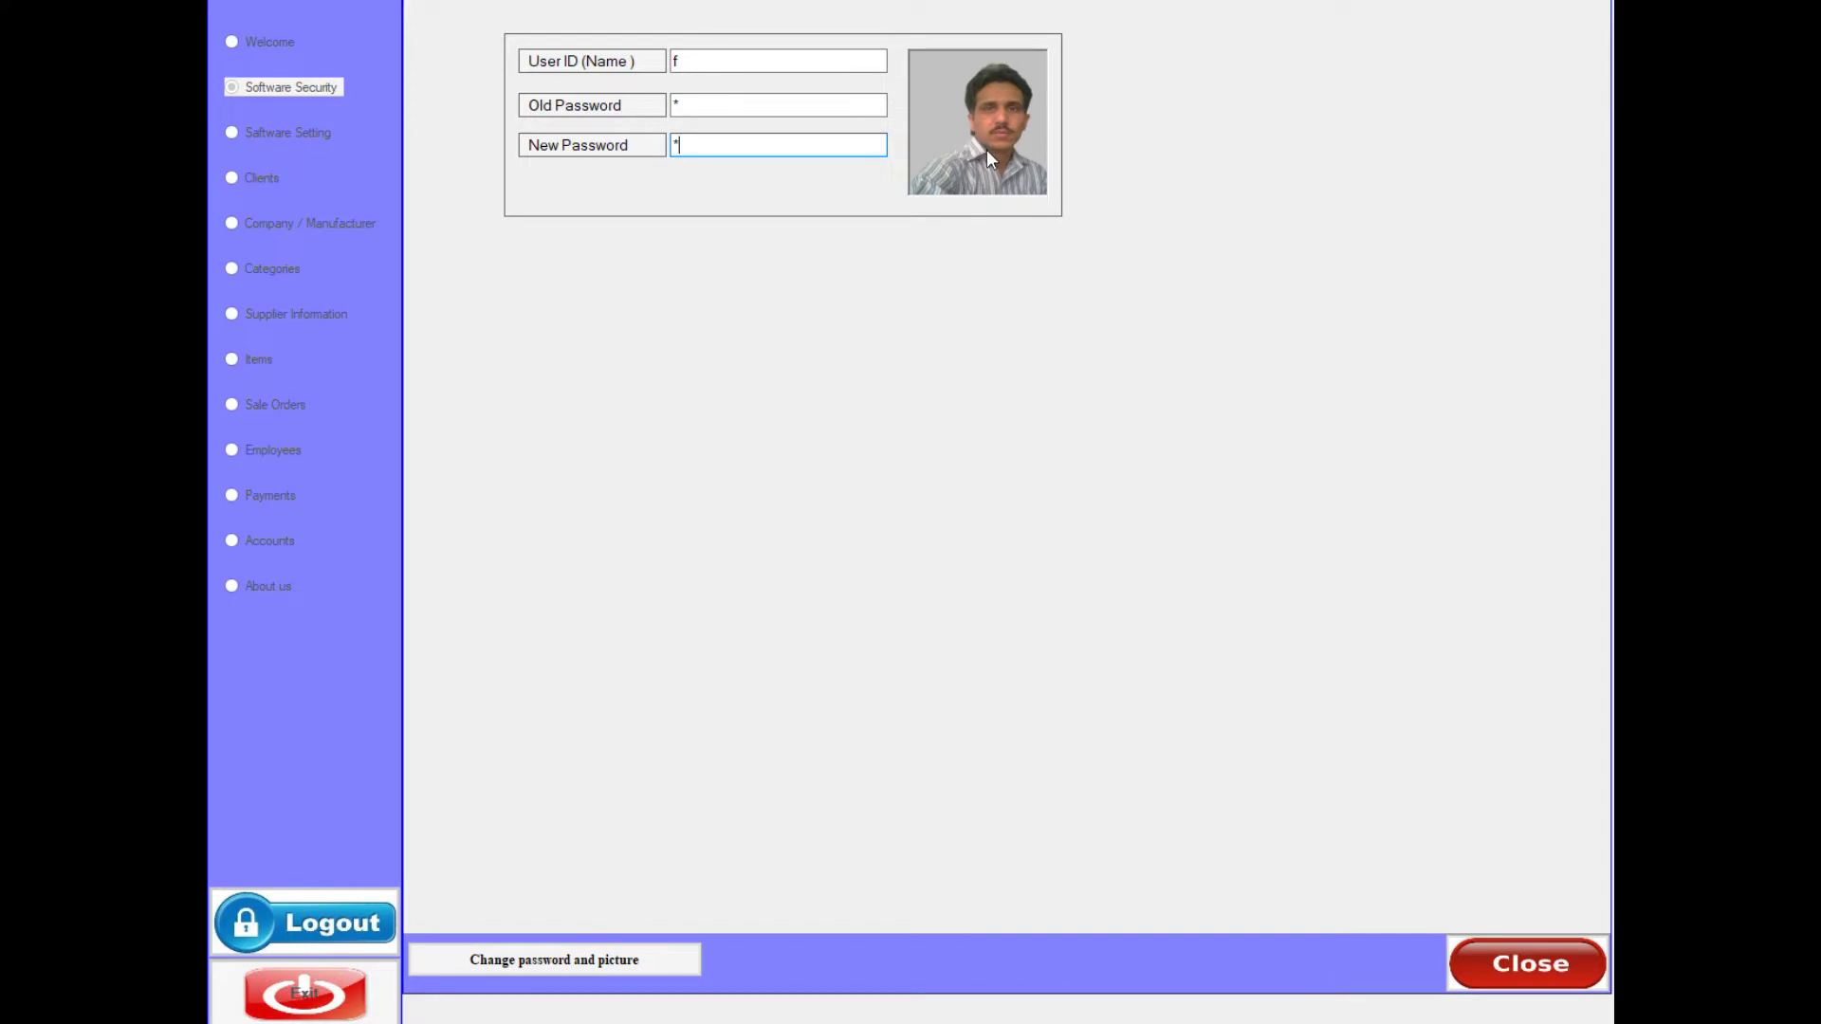
left_click(510, 964)
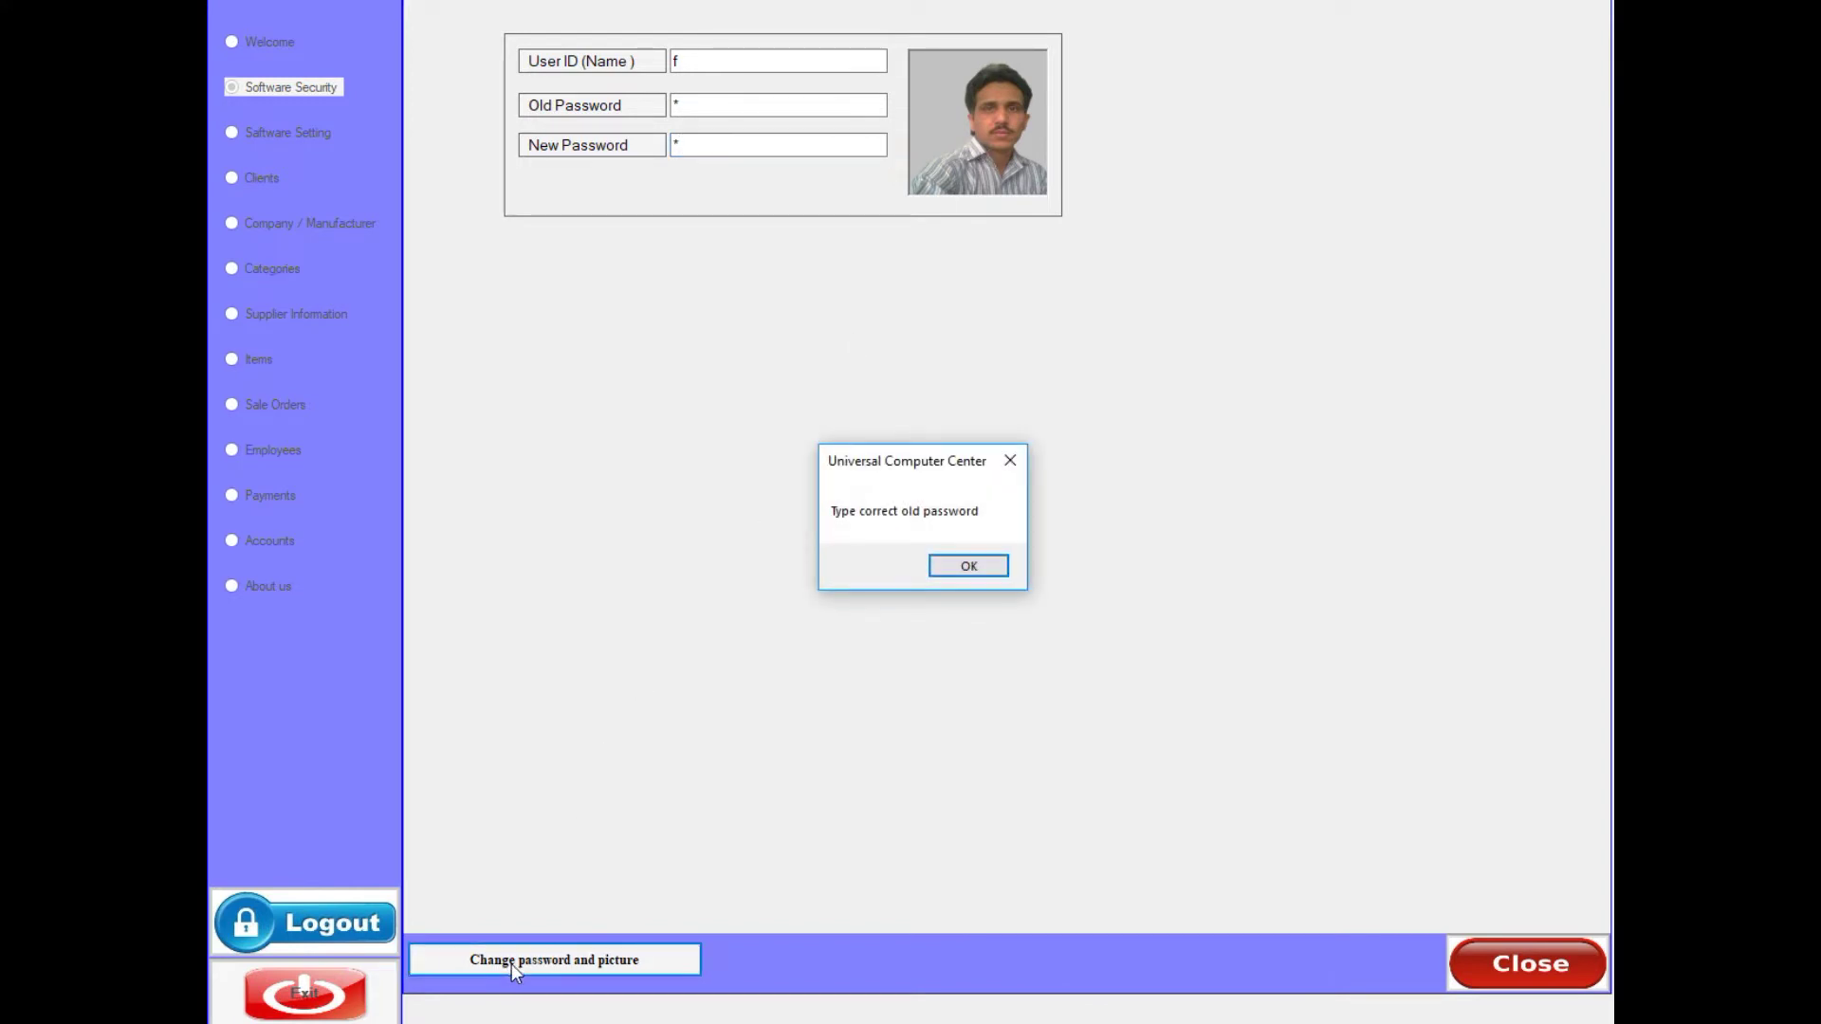
left_click(962, 566)
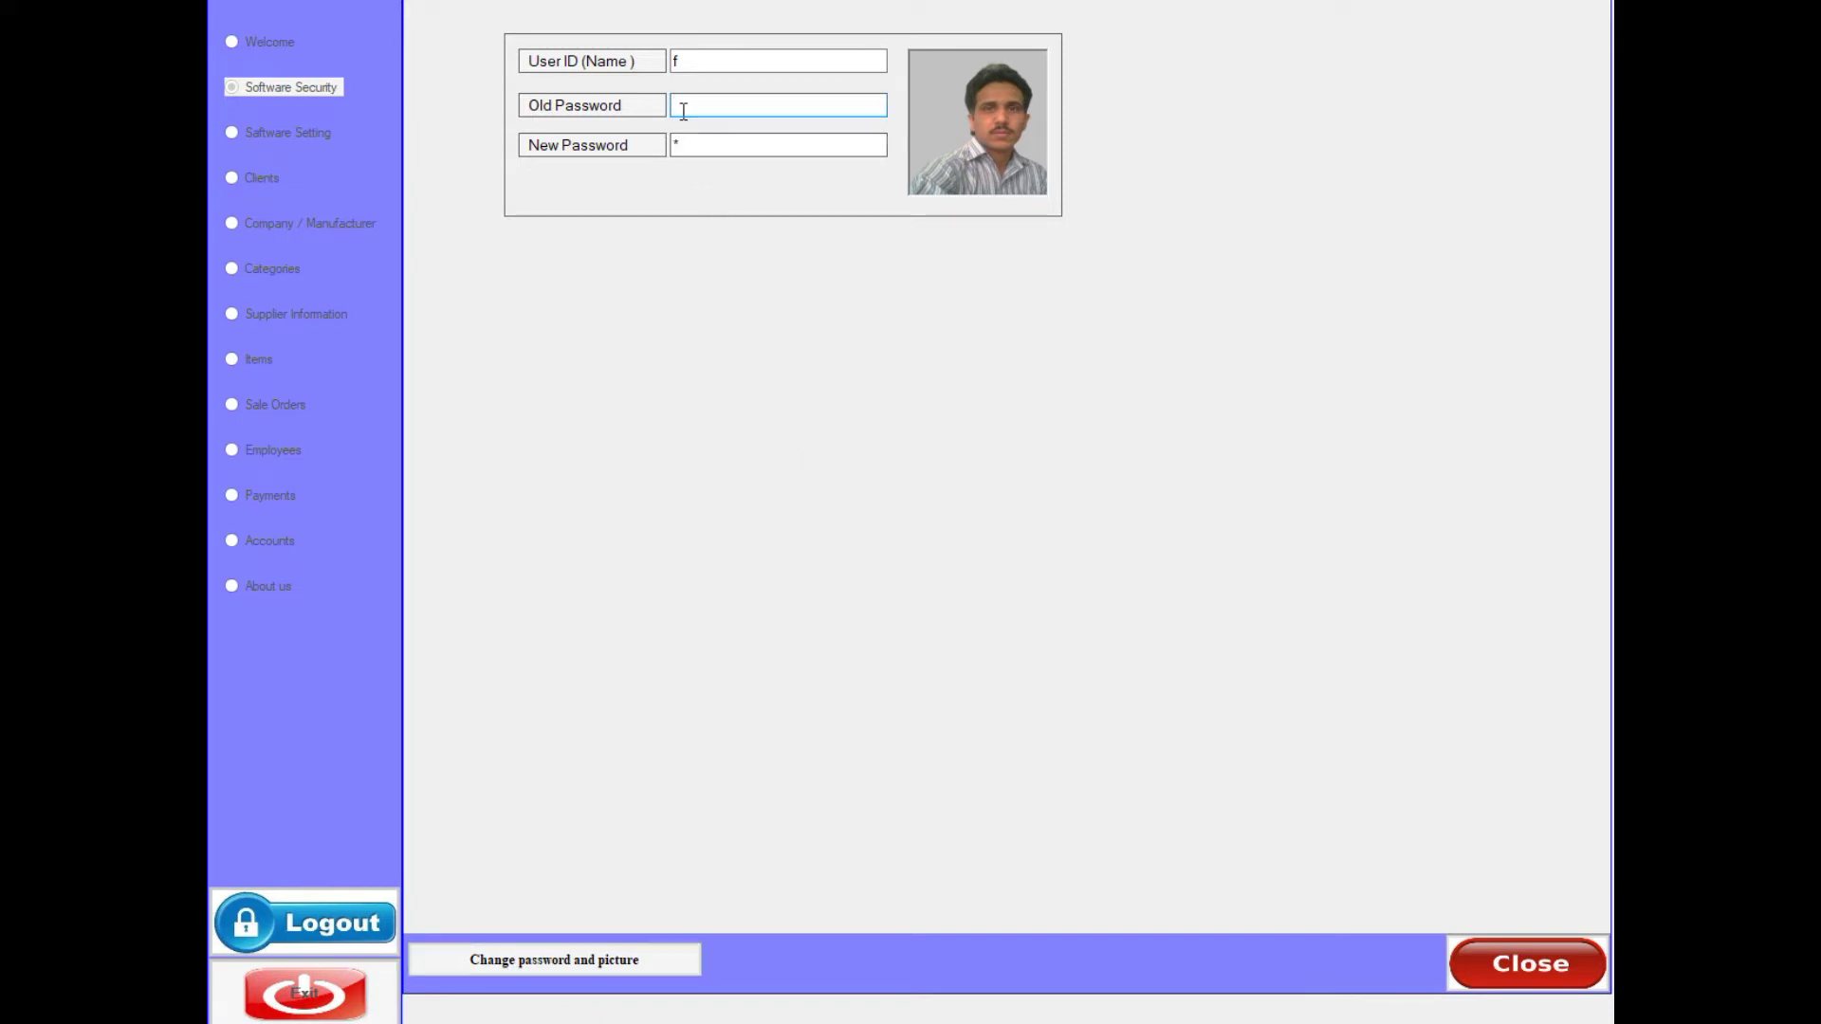
- Correct the new password entry, submit the change successfully, and close the form
left_click(683, 144)
left_click(589, 959)
left_click(589, 959)
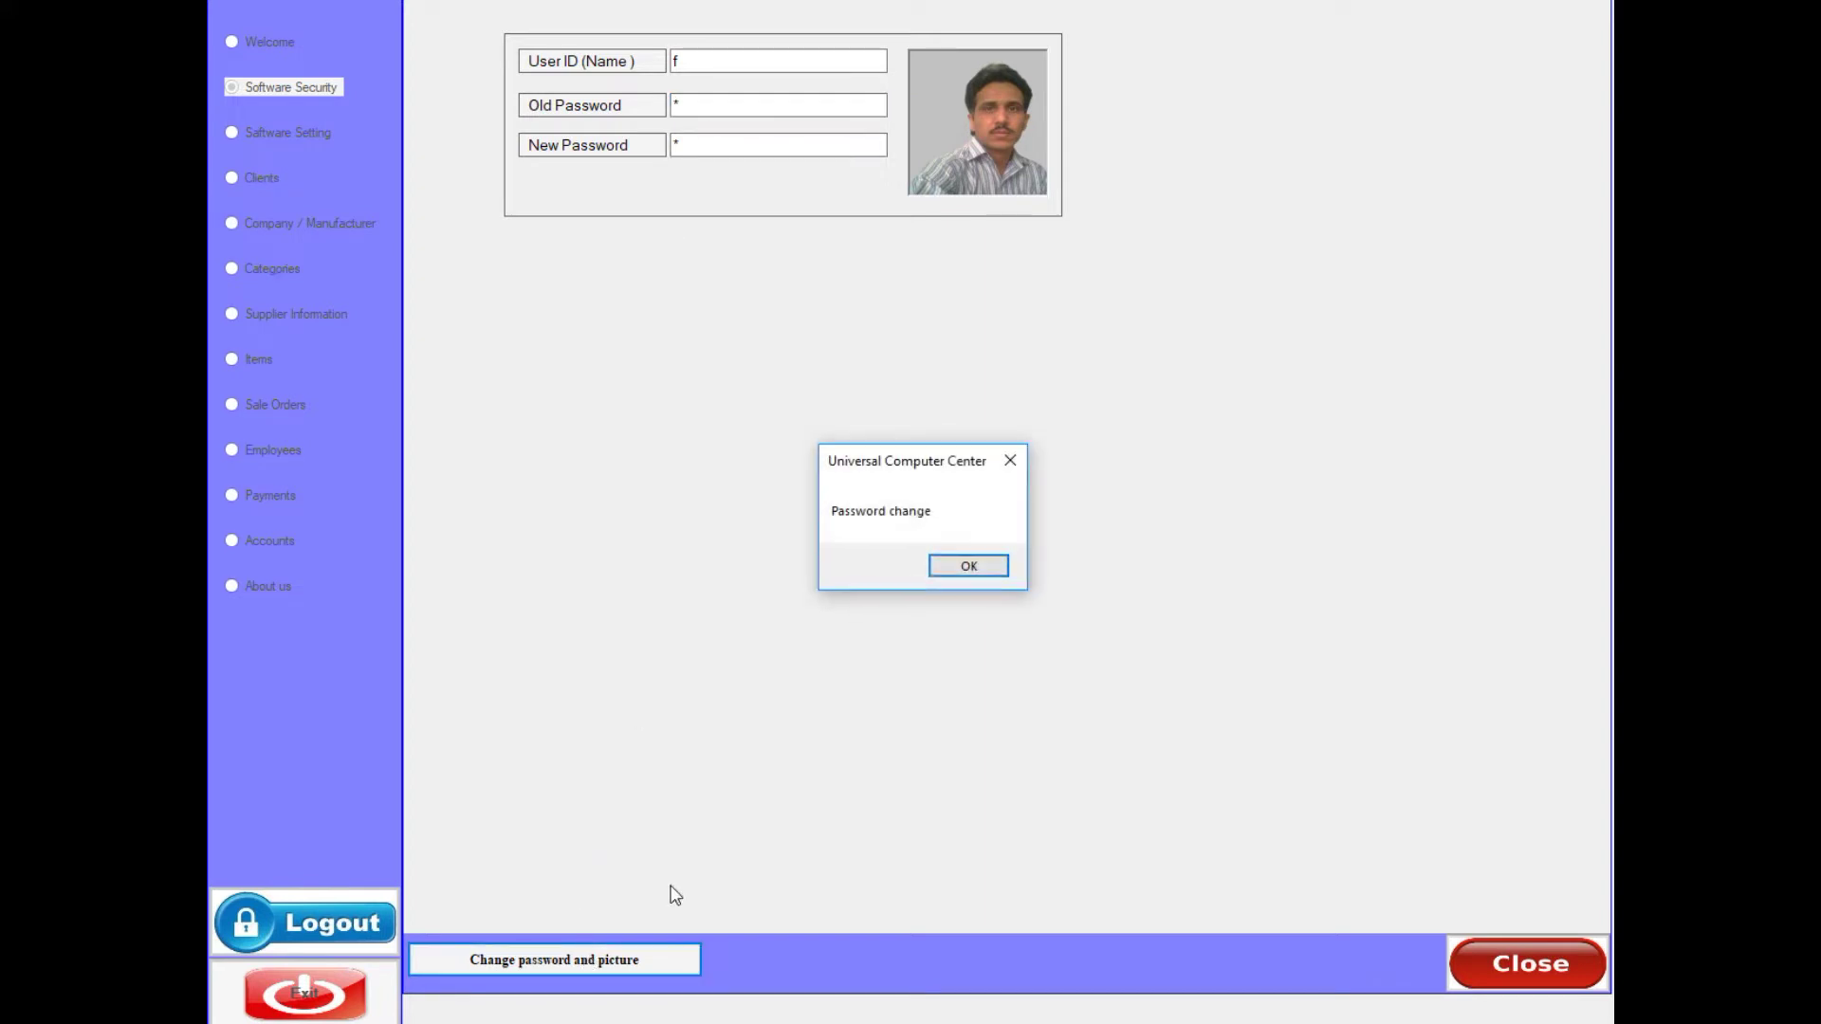
left_click(970, 566)
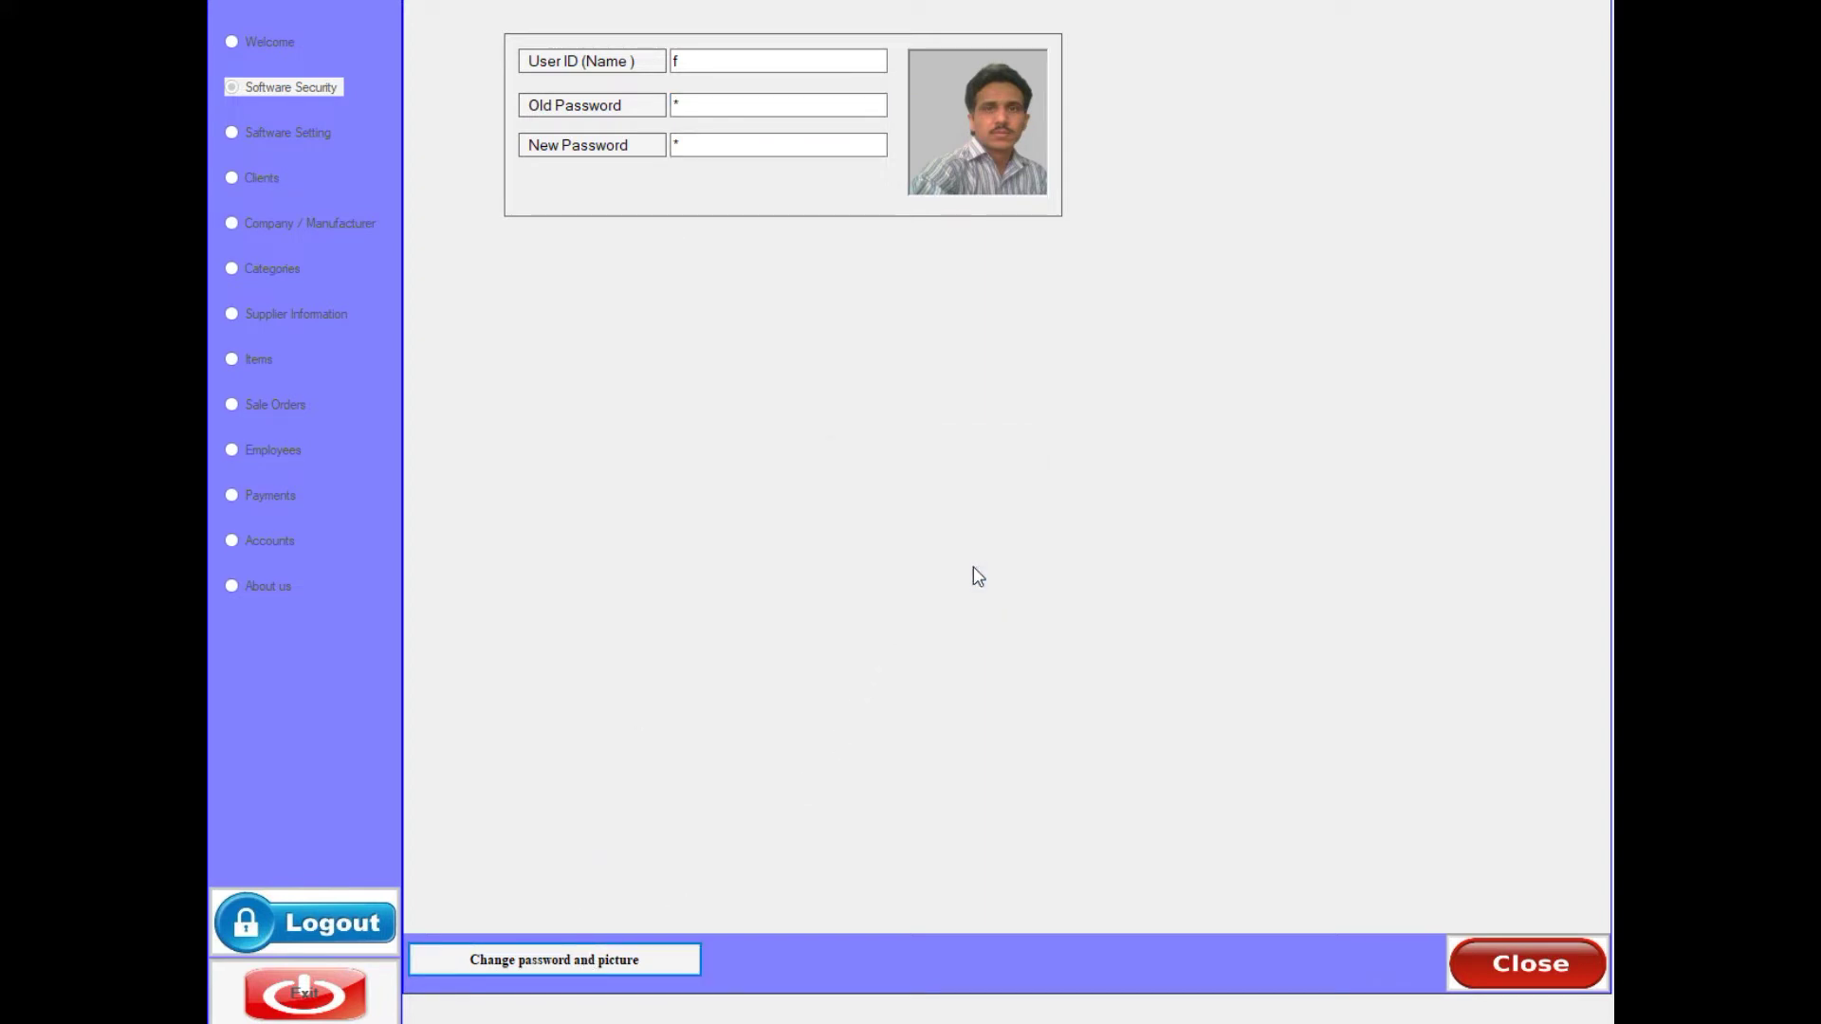
left_click(1489, 964)
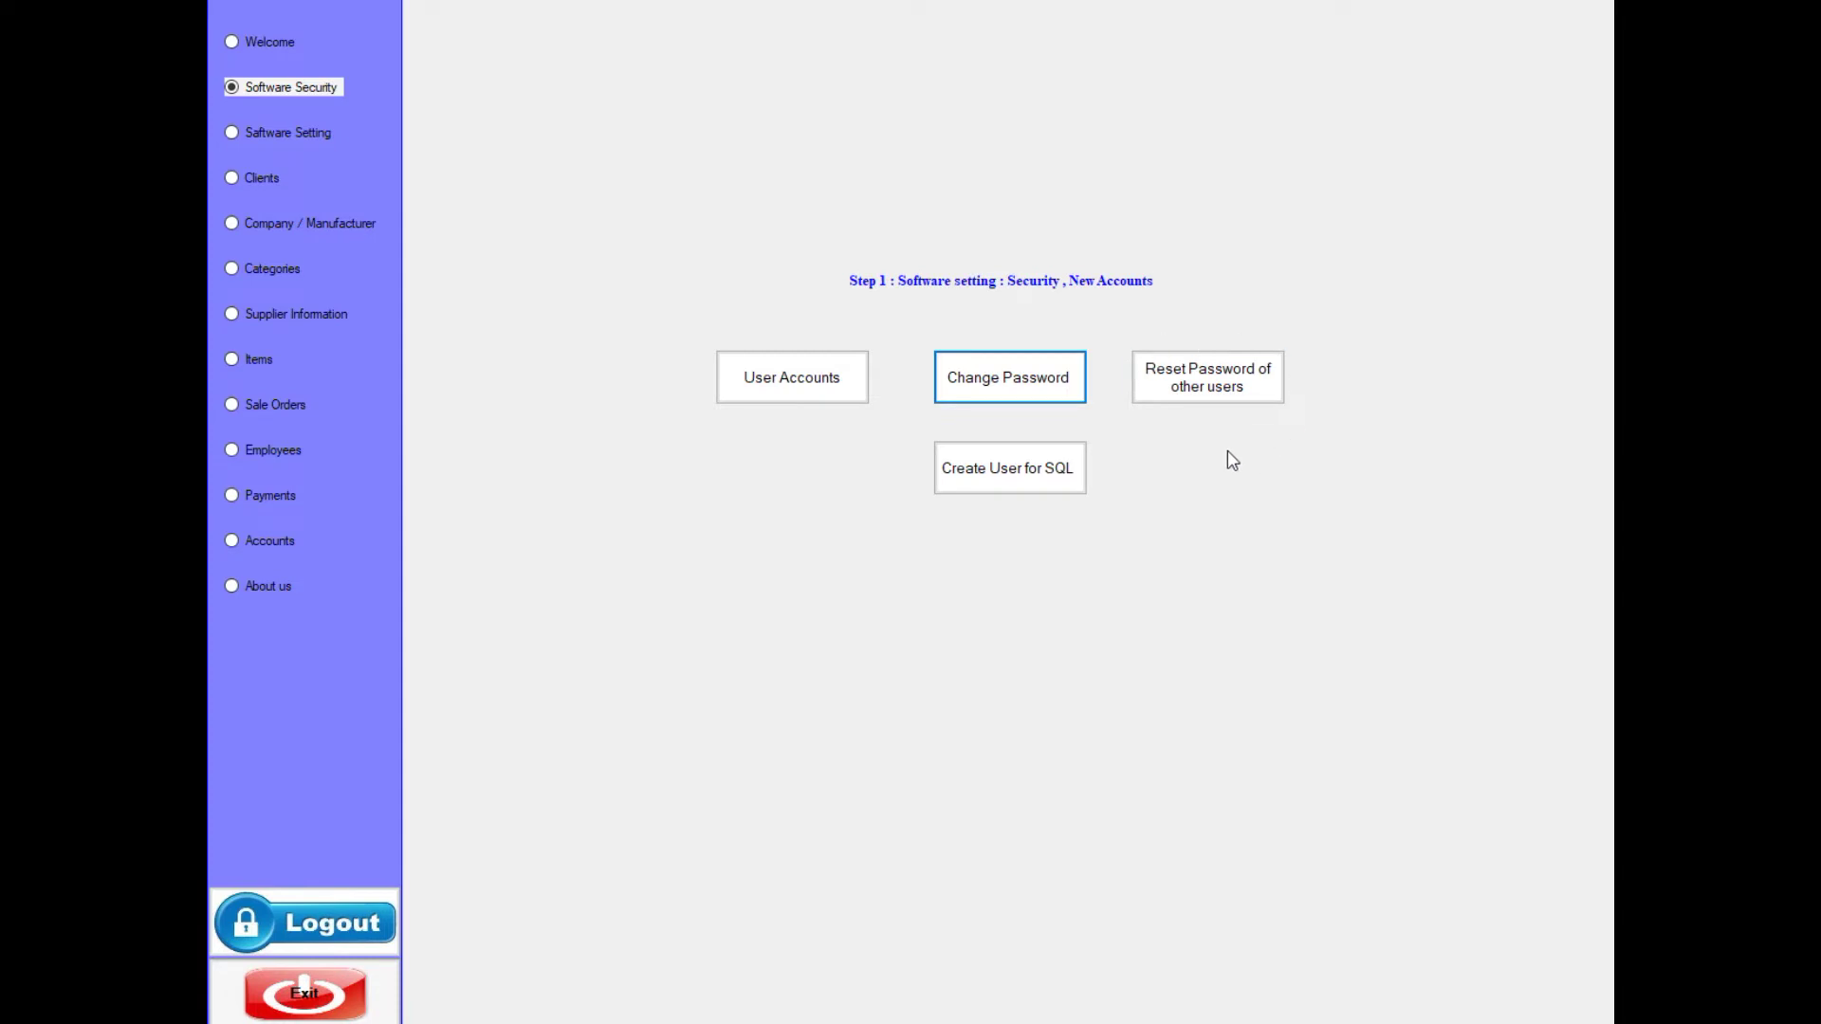
- In the reset form for other users, compare the listed users and choose the one to reset
left_click(1212, 393)
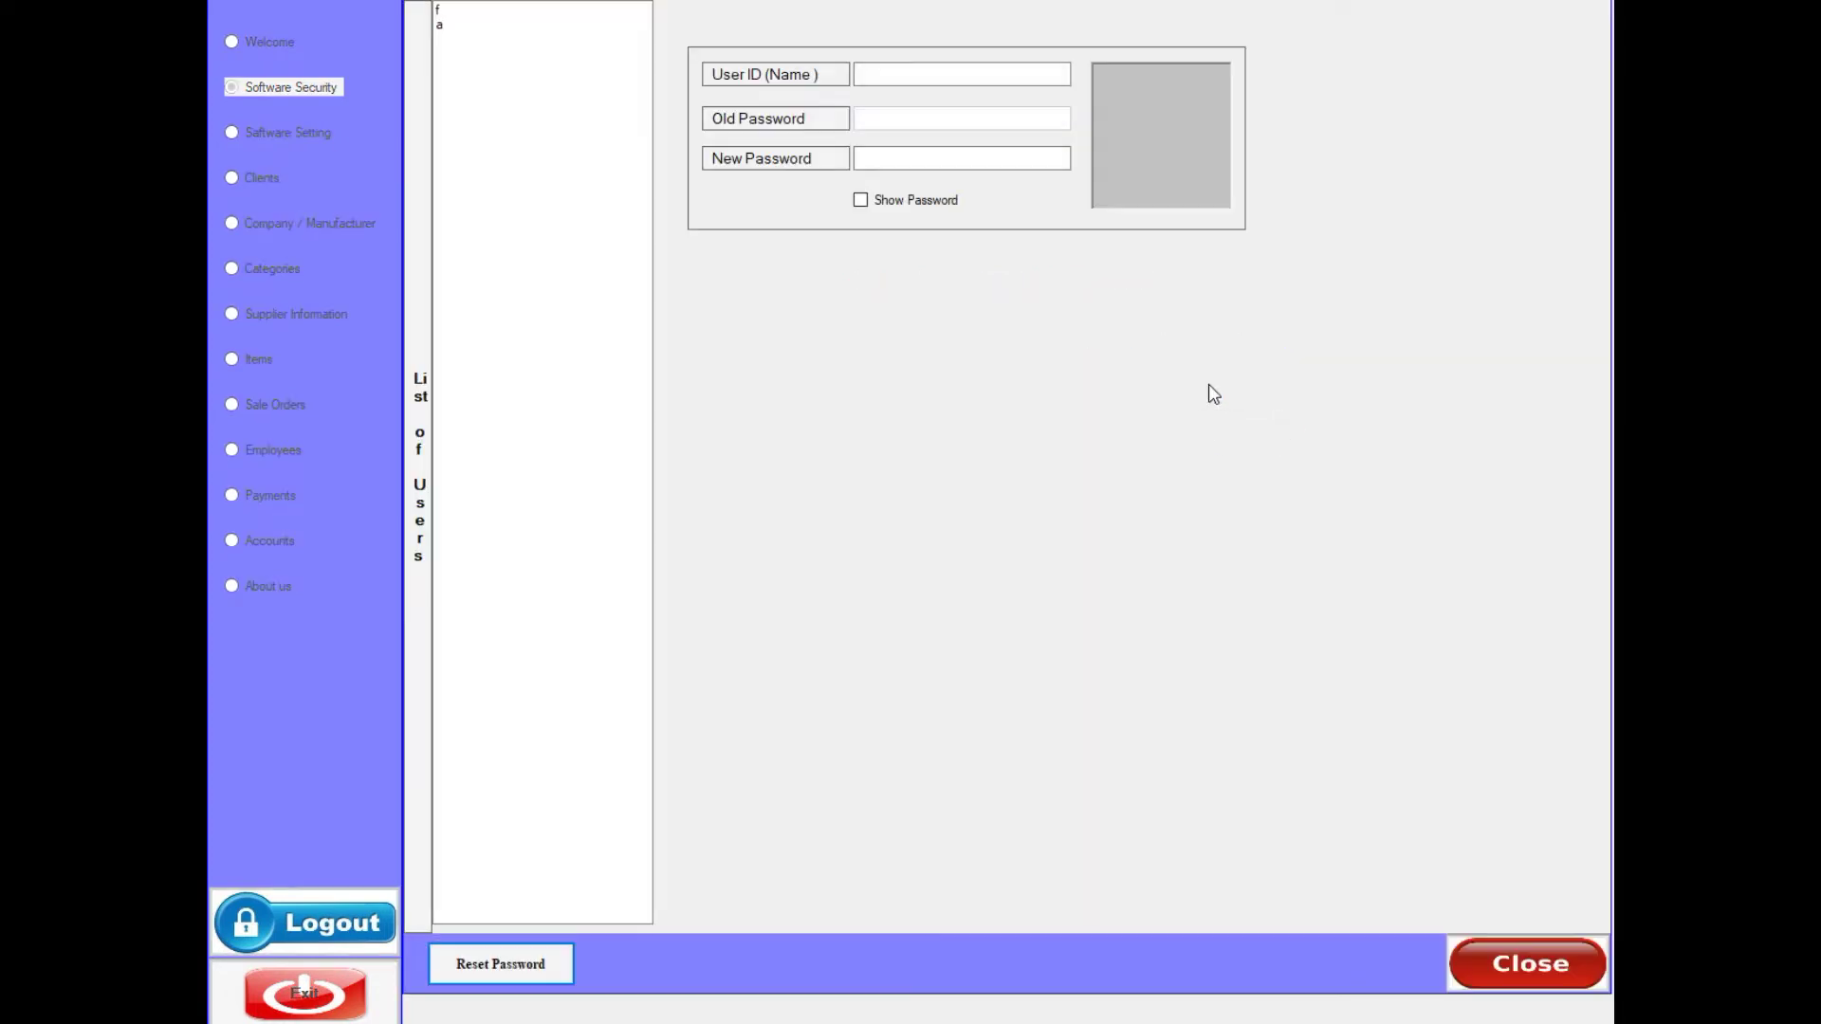
left_click(443, 26)
left_click(447, 12)
left_click(446, 26)
left_click(449, 13)
left_click(449, 26)
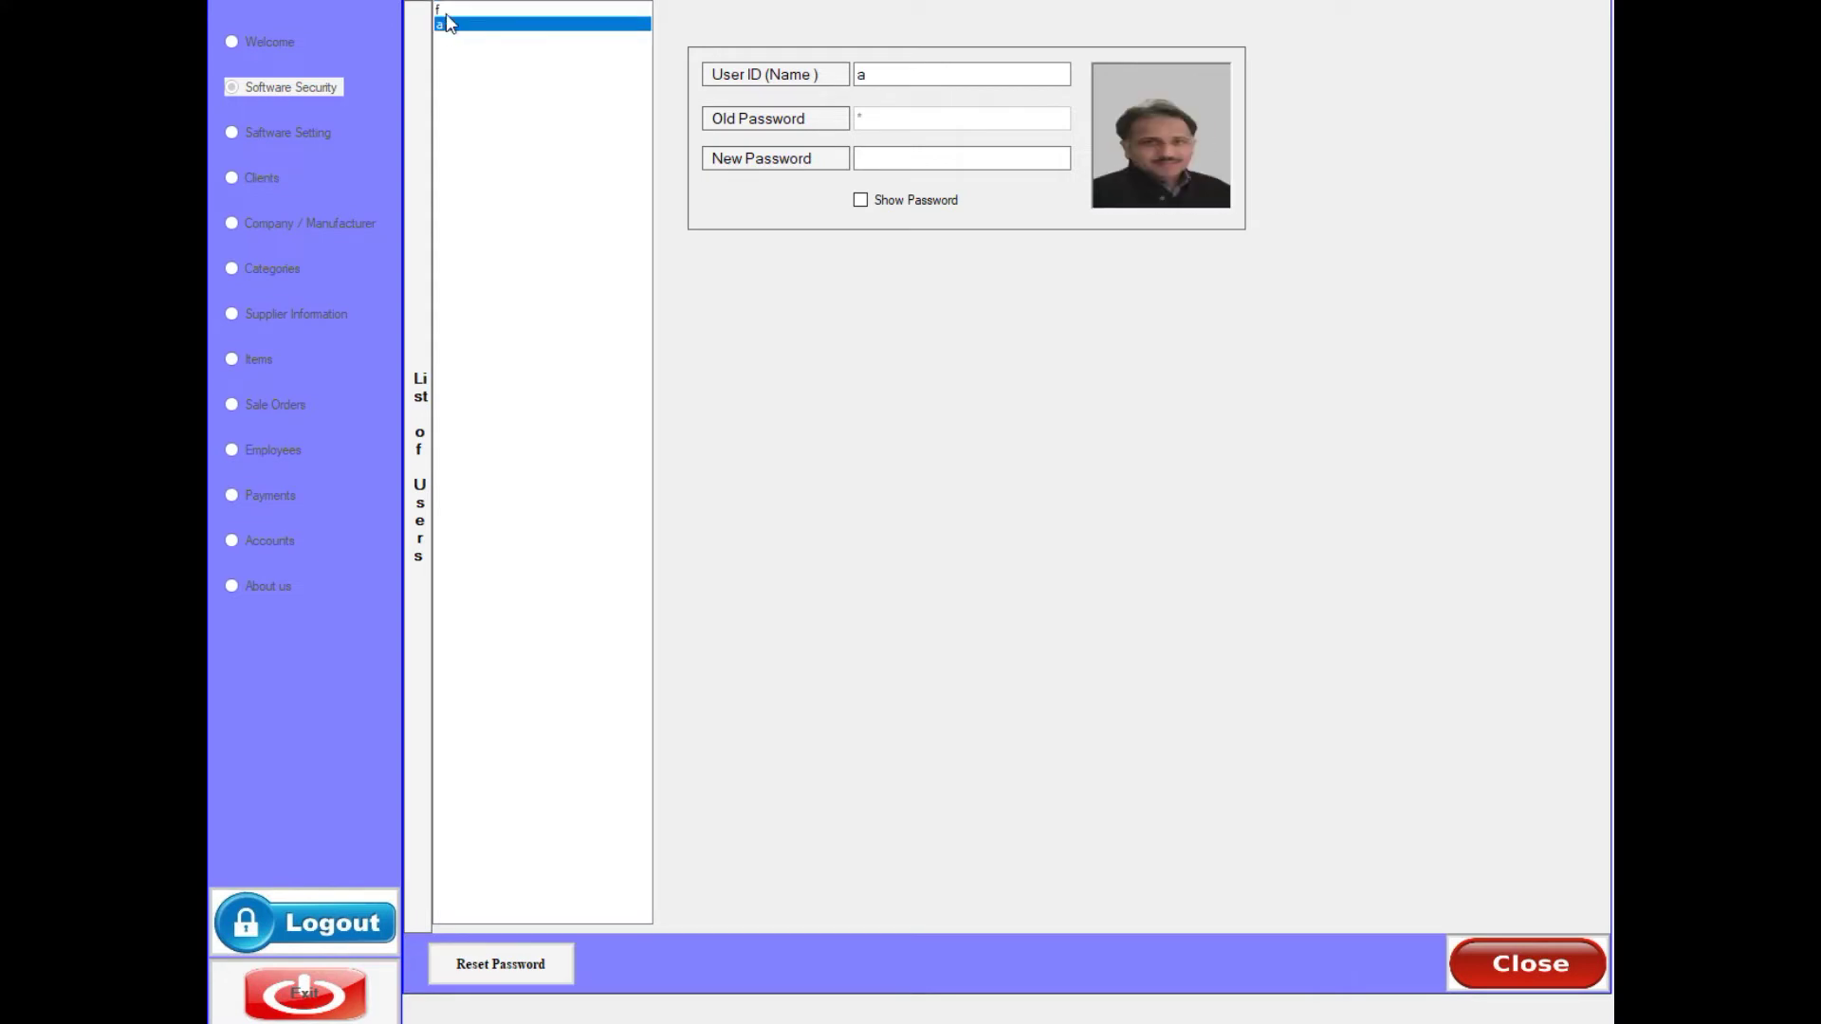
left_click(445, 11)
left_click(447, 25)
left_click(445, 11)
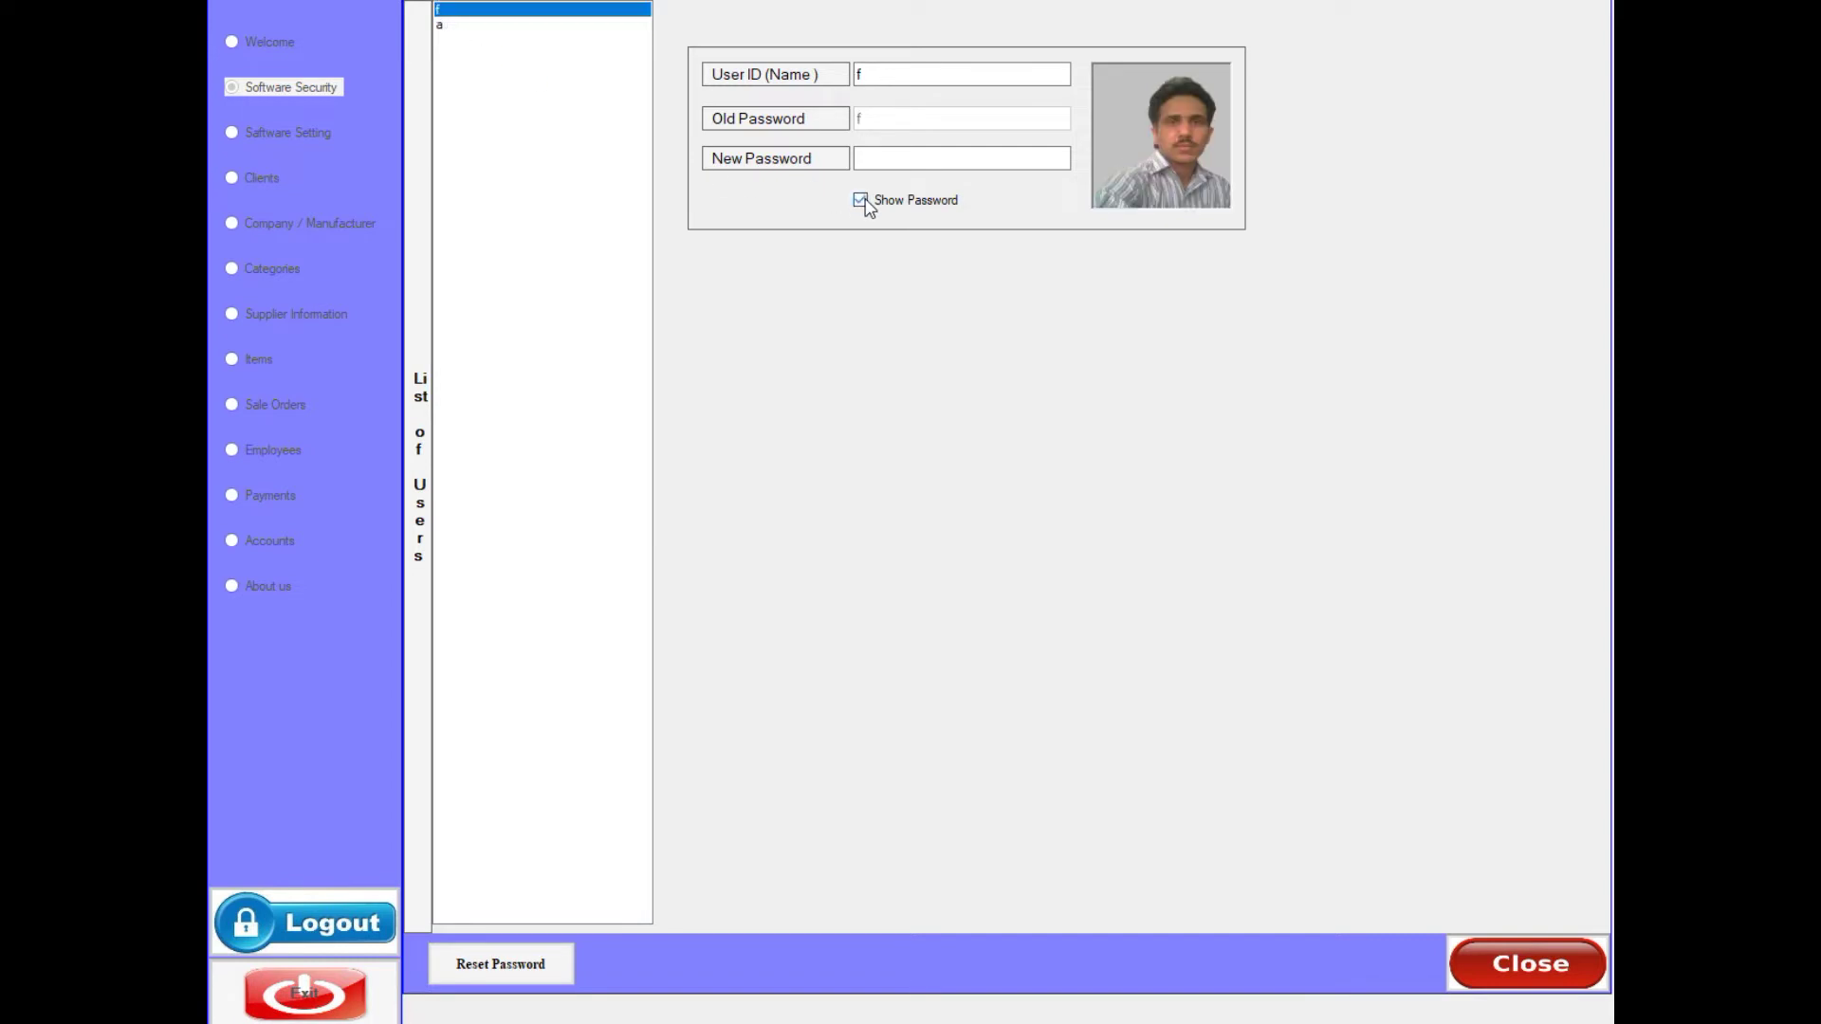
left_click(453, 25)
- Give the chosen user a new password, confirm the reset, and close the form
left_click(867, 160)
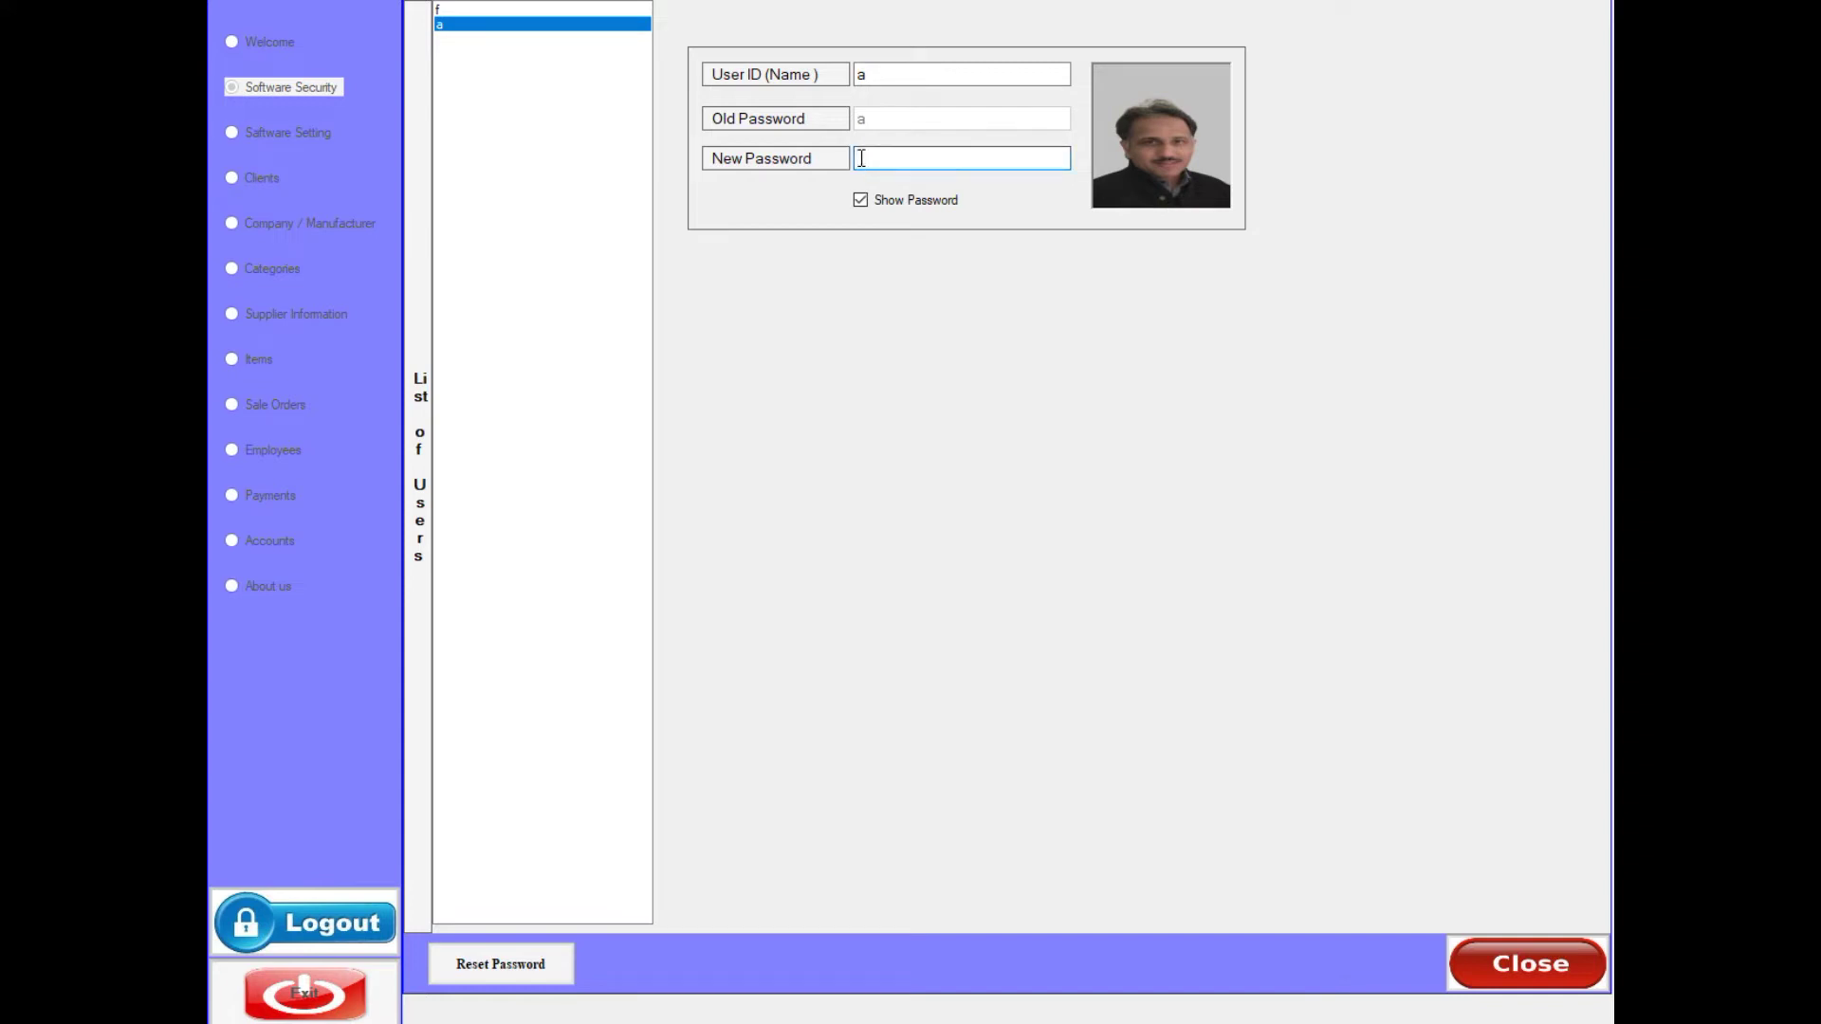
type("f")
left_click(483, 963)
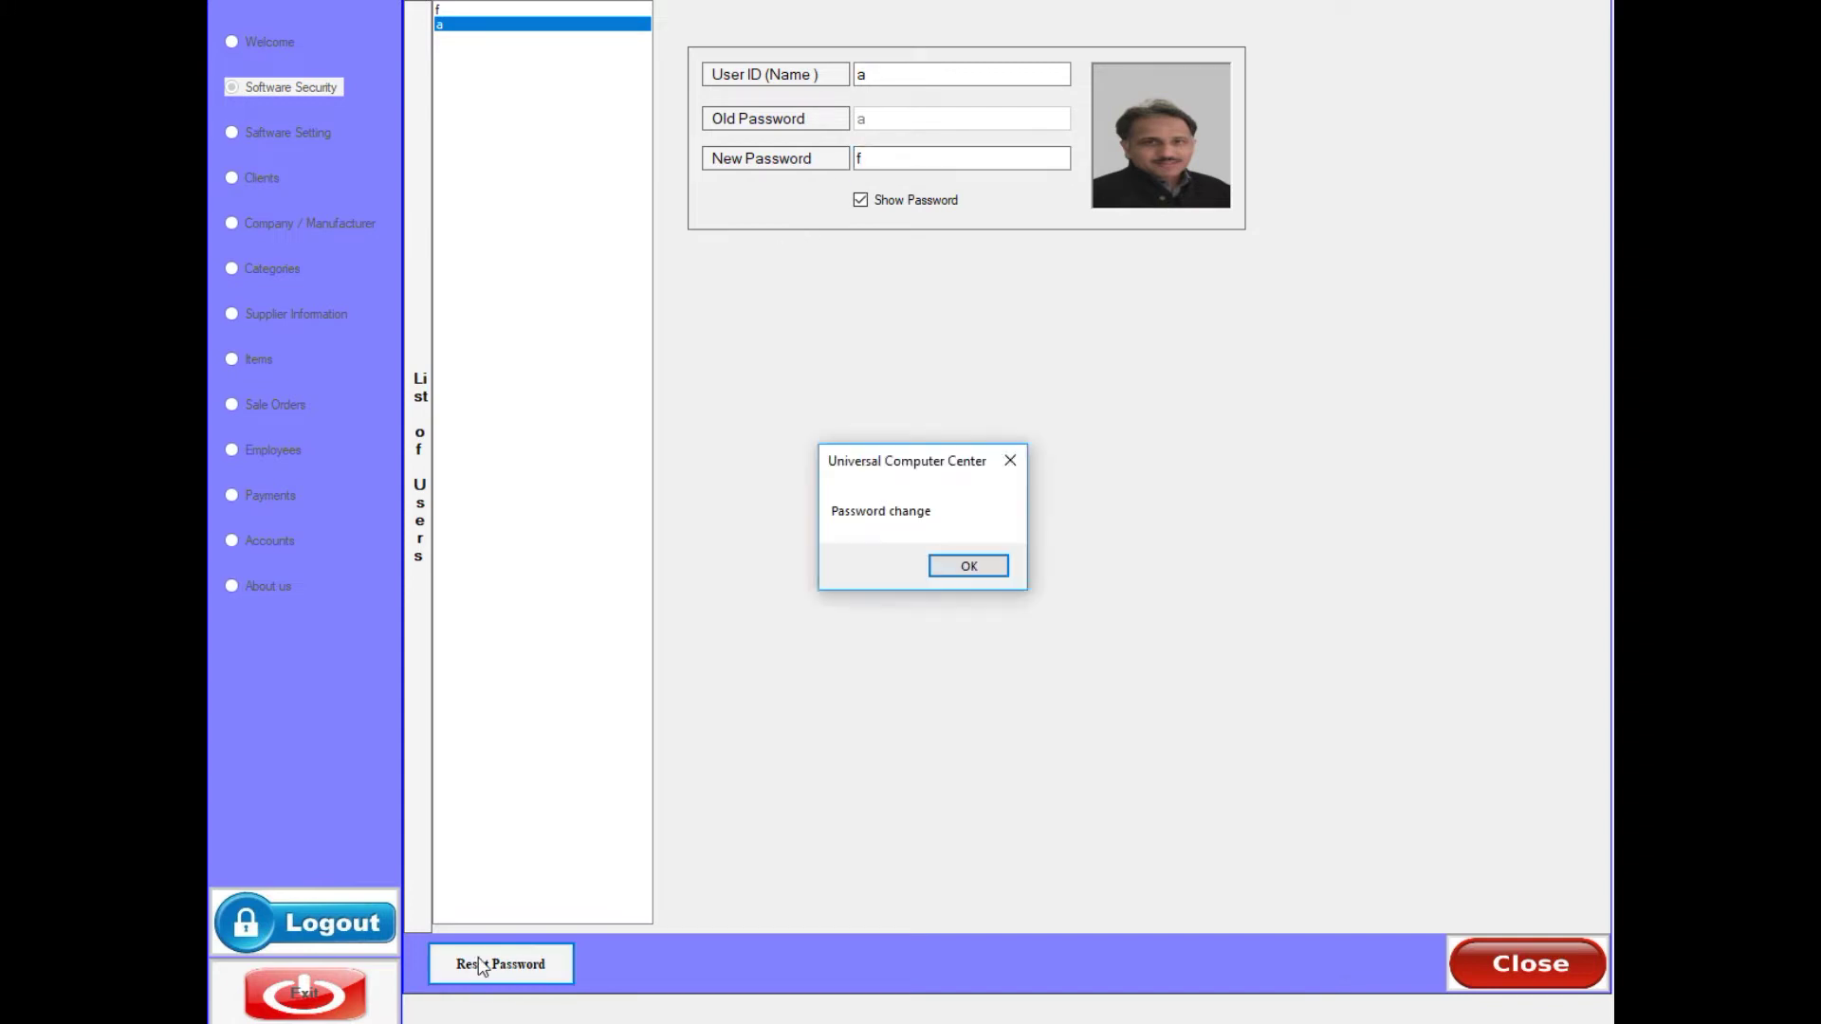
left_click(973, 568)
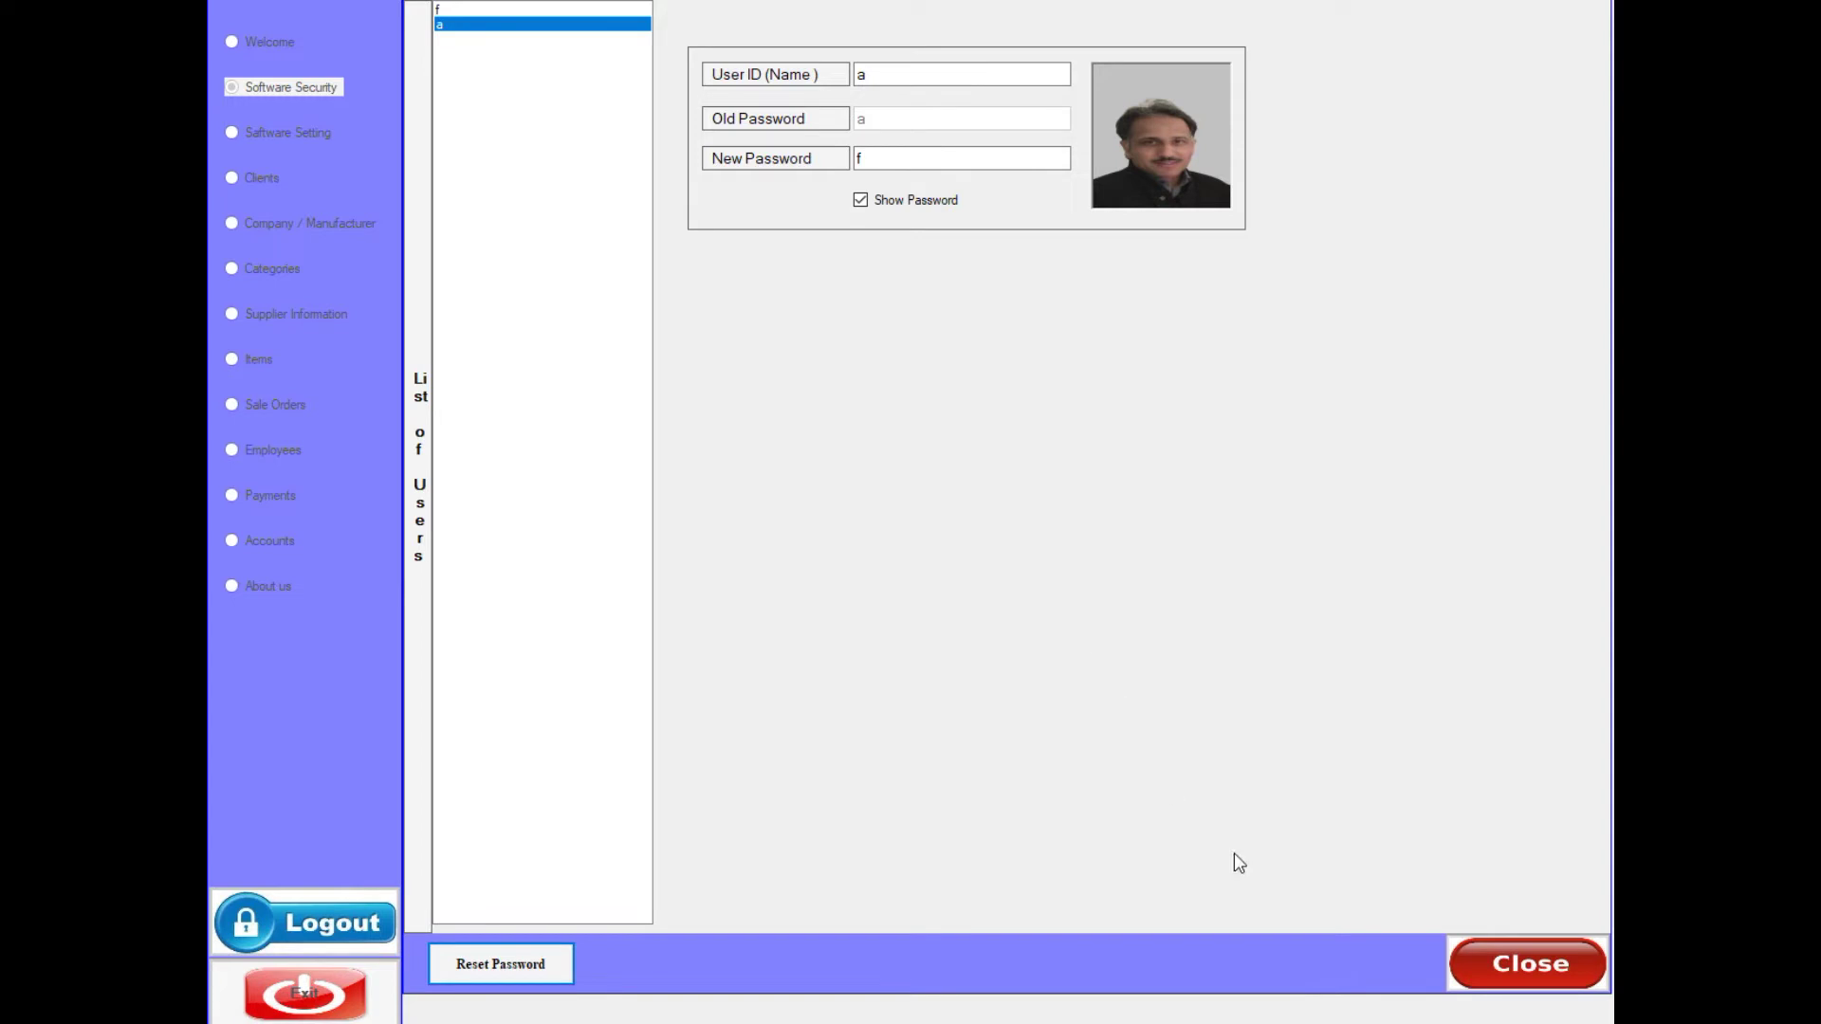
left_click(1493, 954)
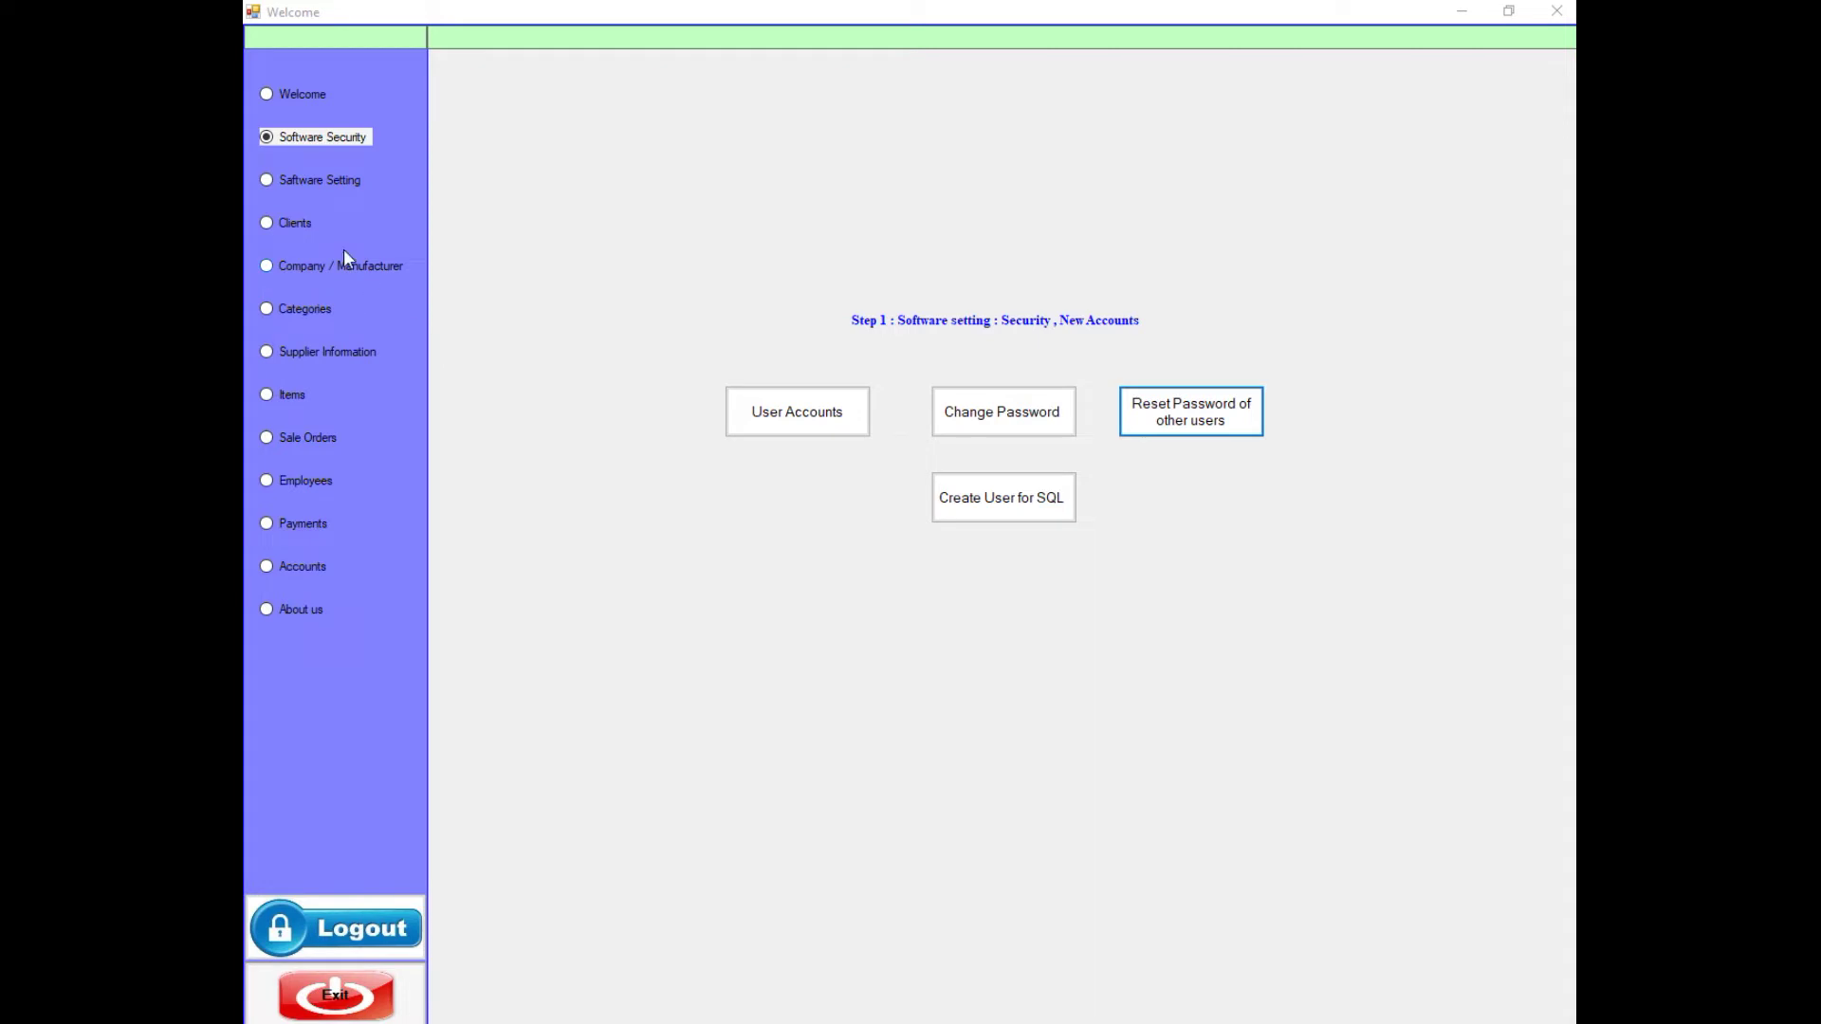
- Change the Organization Information bank name from DDD to DDD21, update, and close the form
left_click(310, 184)
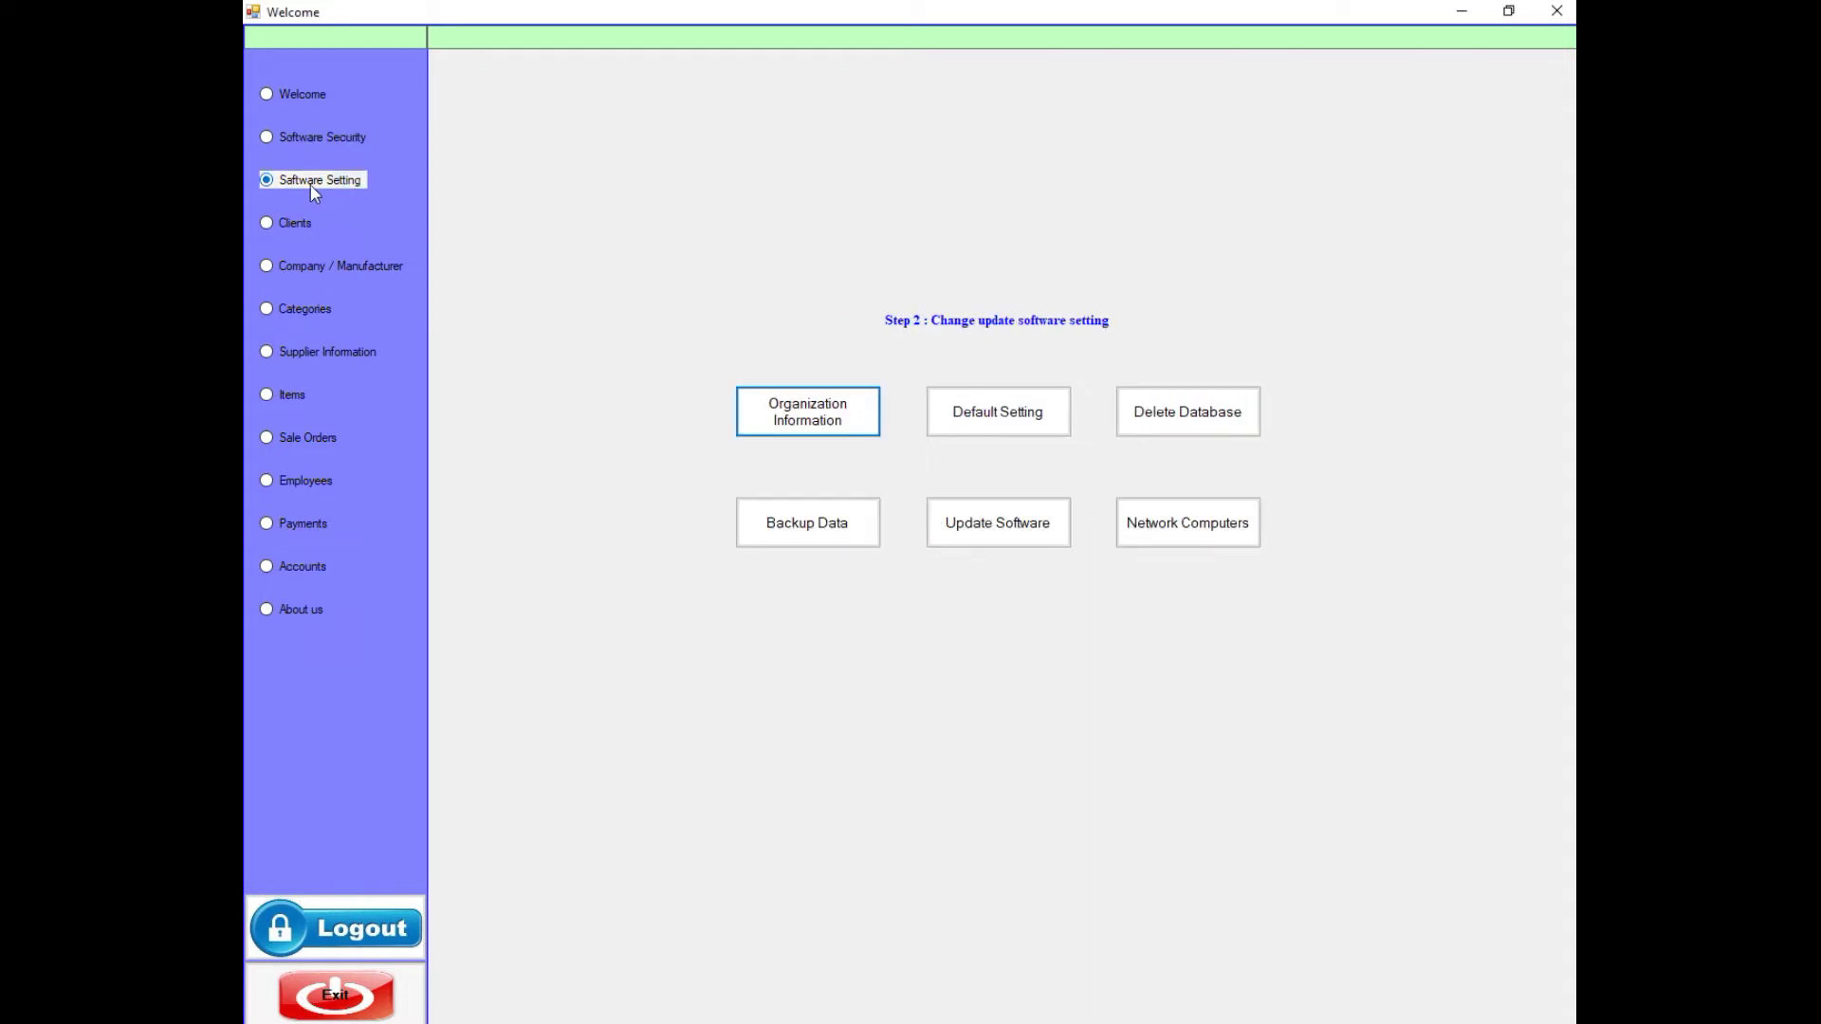
left_click(831, 423)
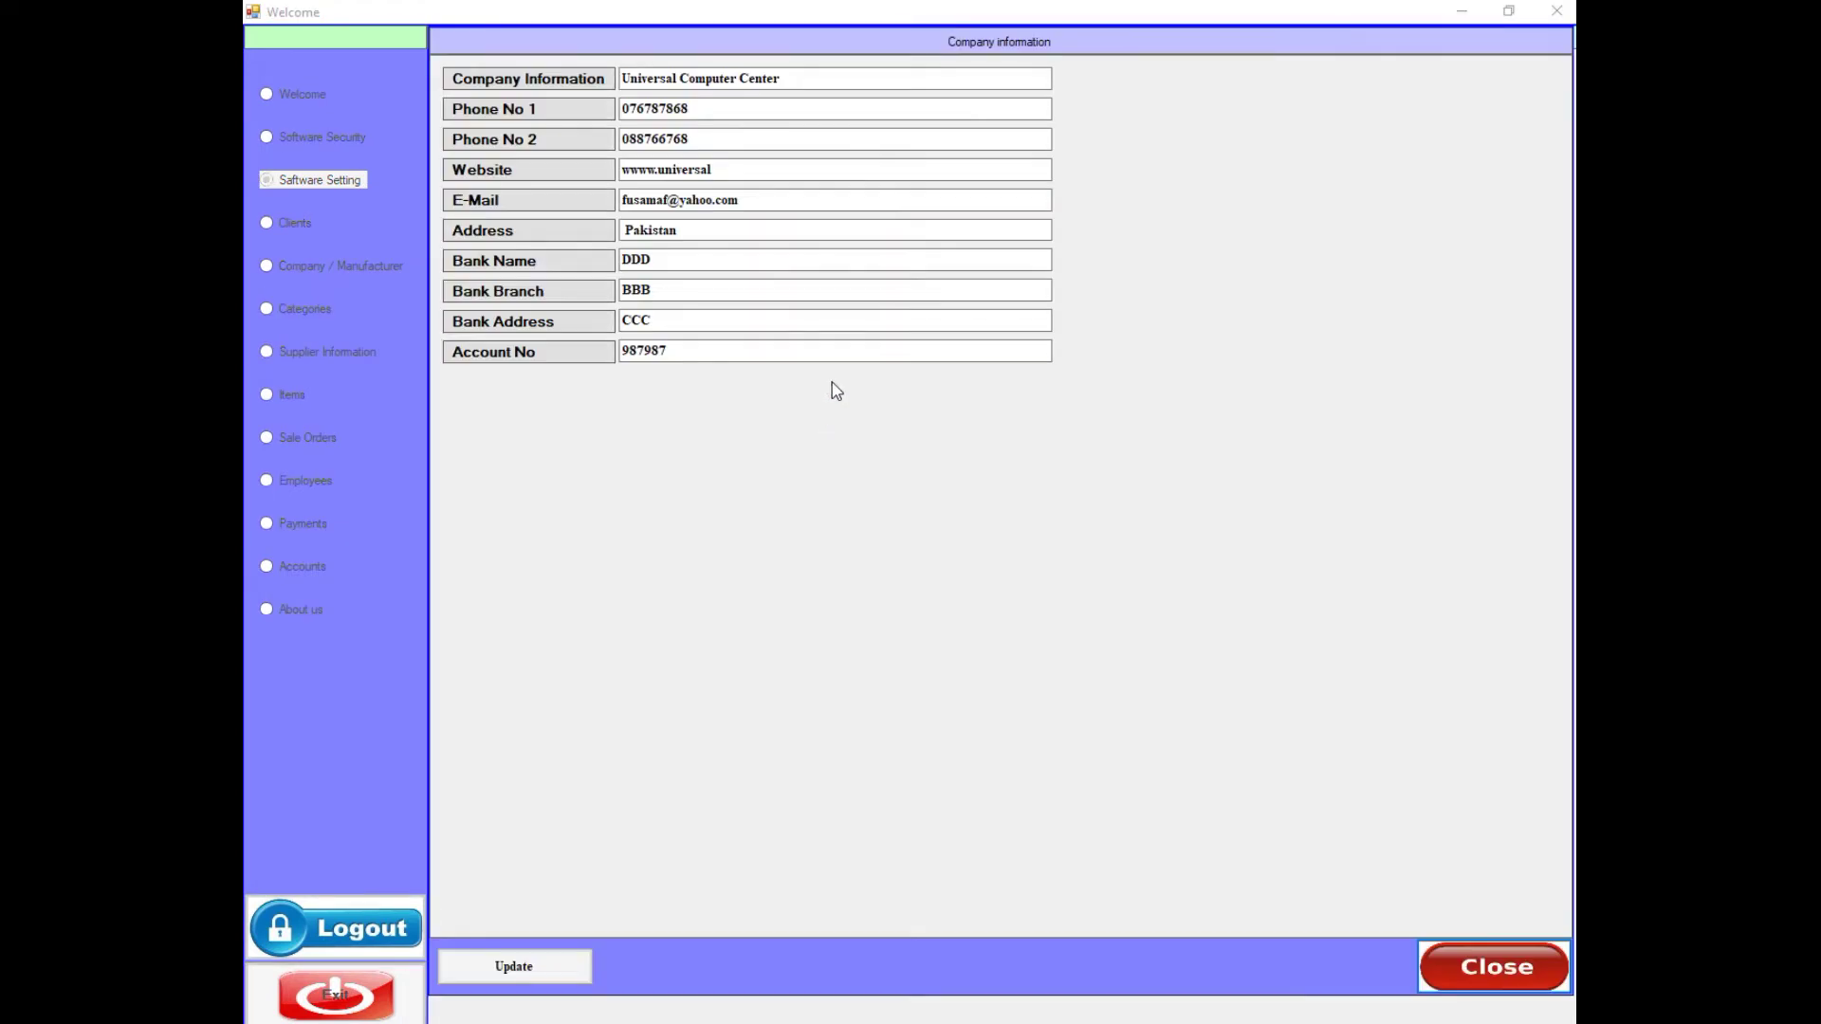
left_click_drag(715, 107, 575, 143)
left_click_drag(721, 169, 612, 166)
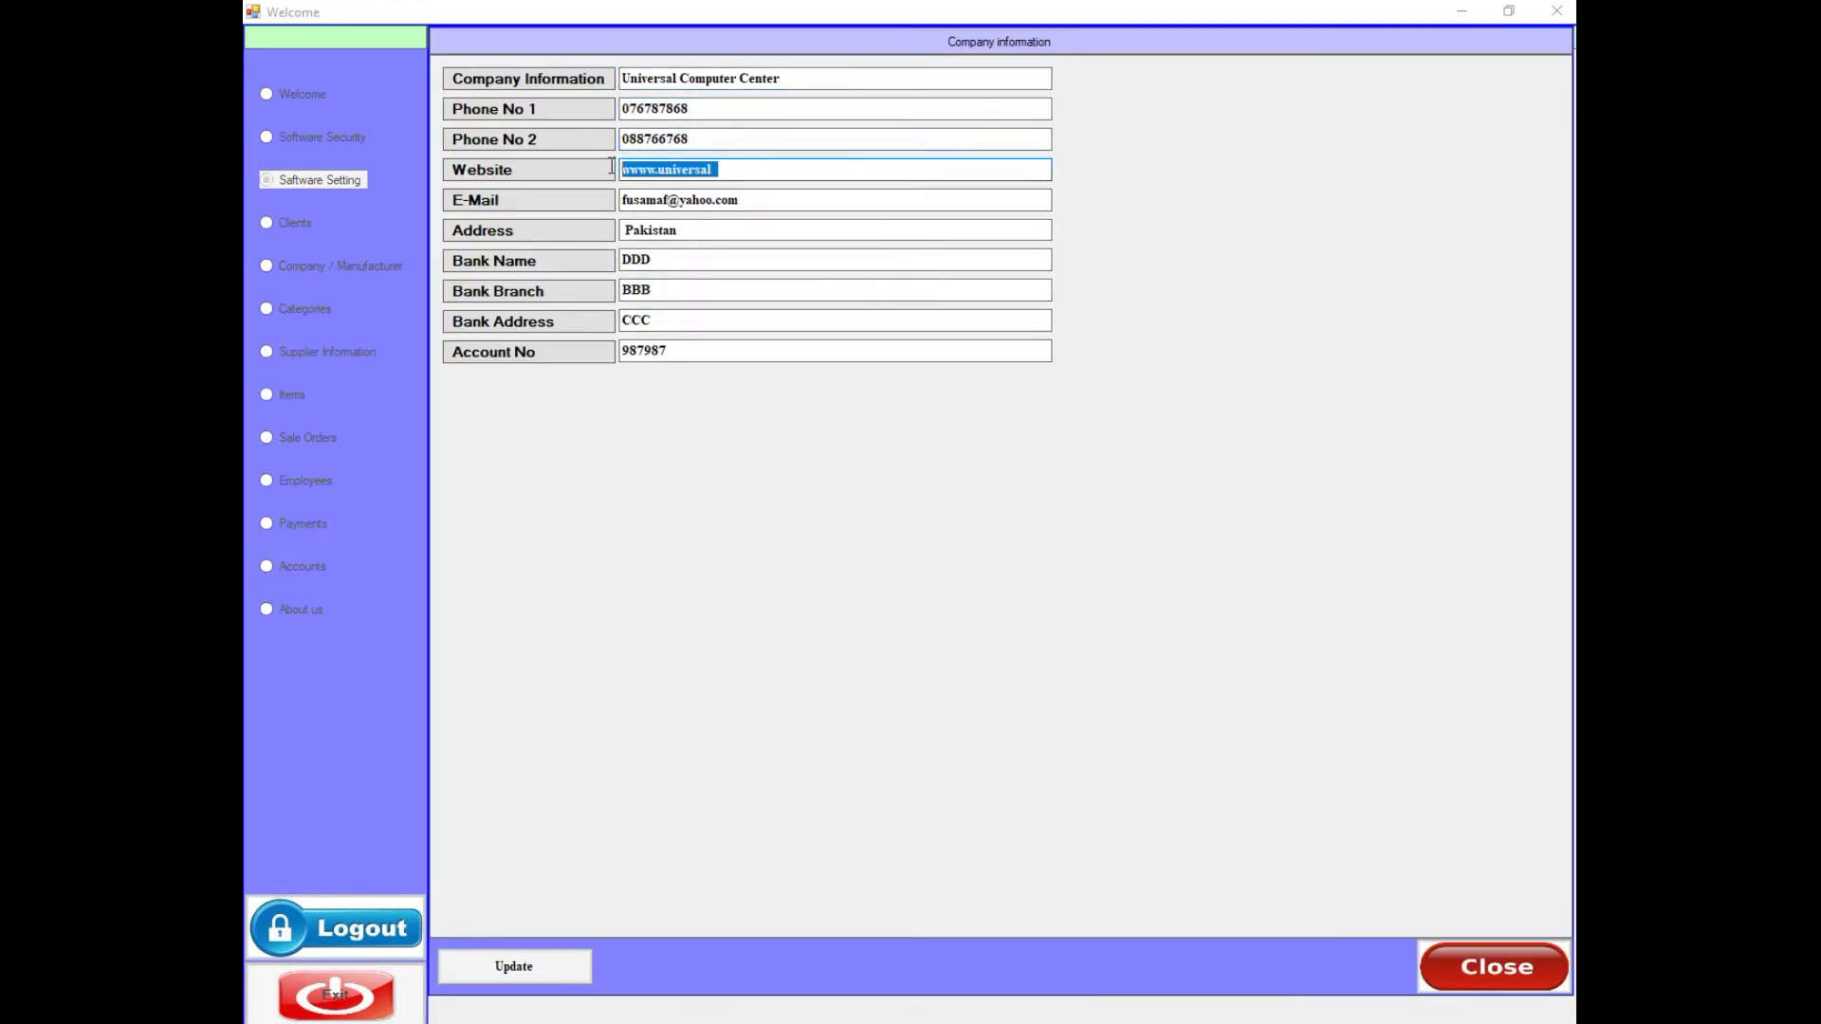
left_click(662, 263)
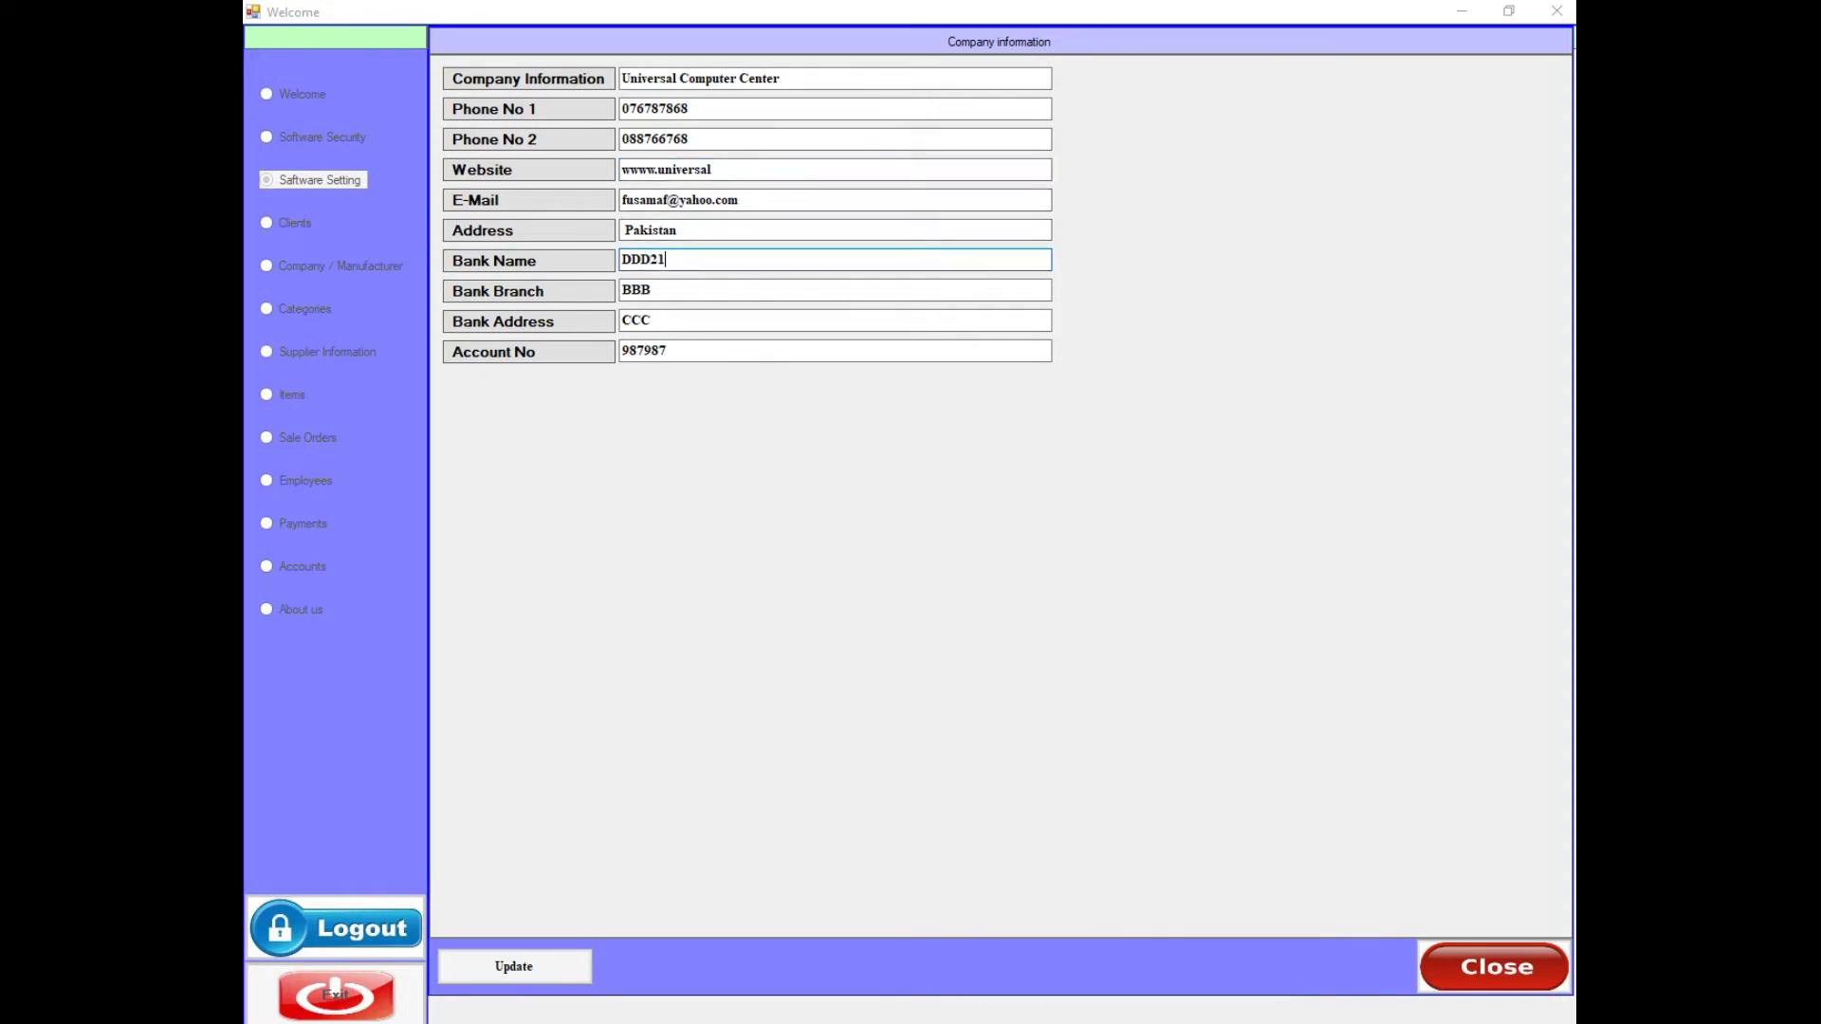
left_click(517, 968)
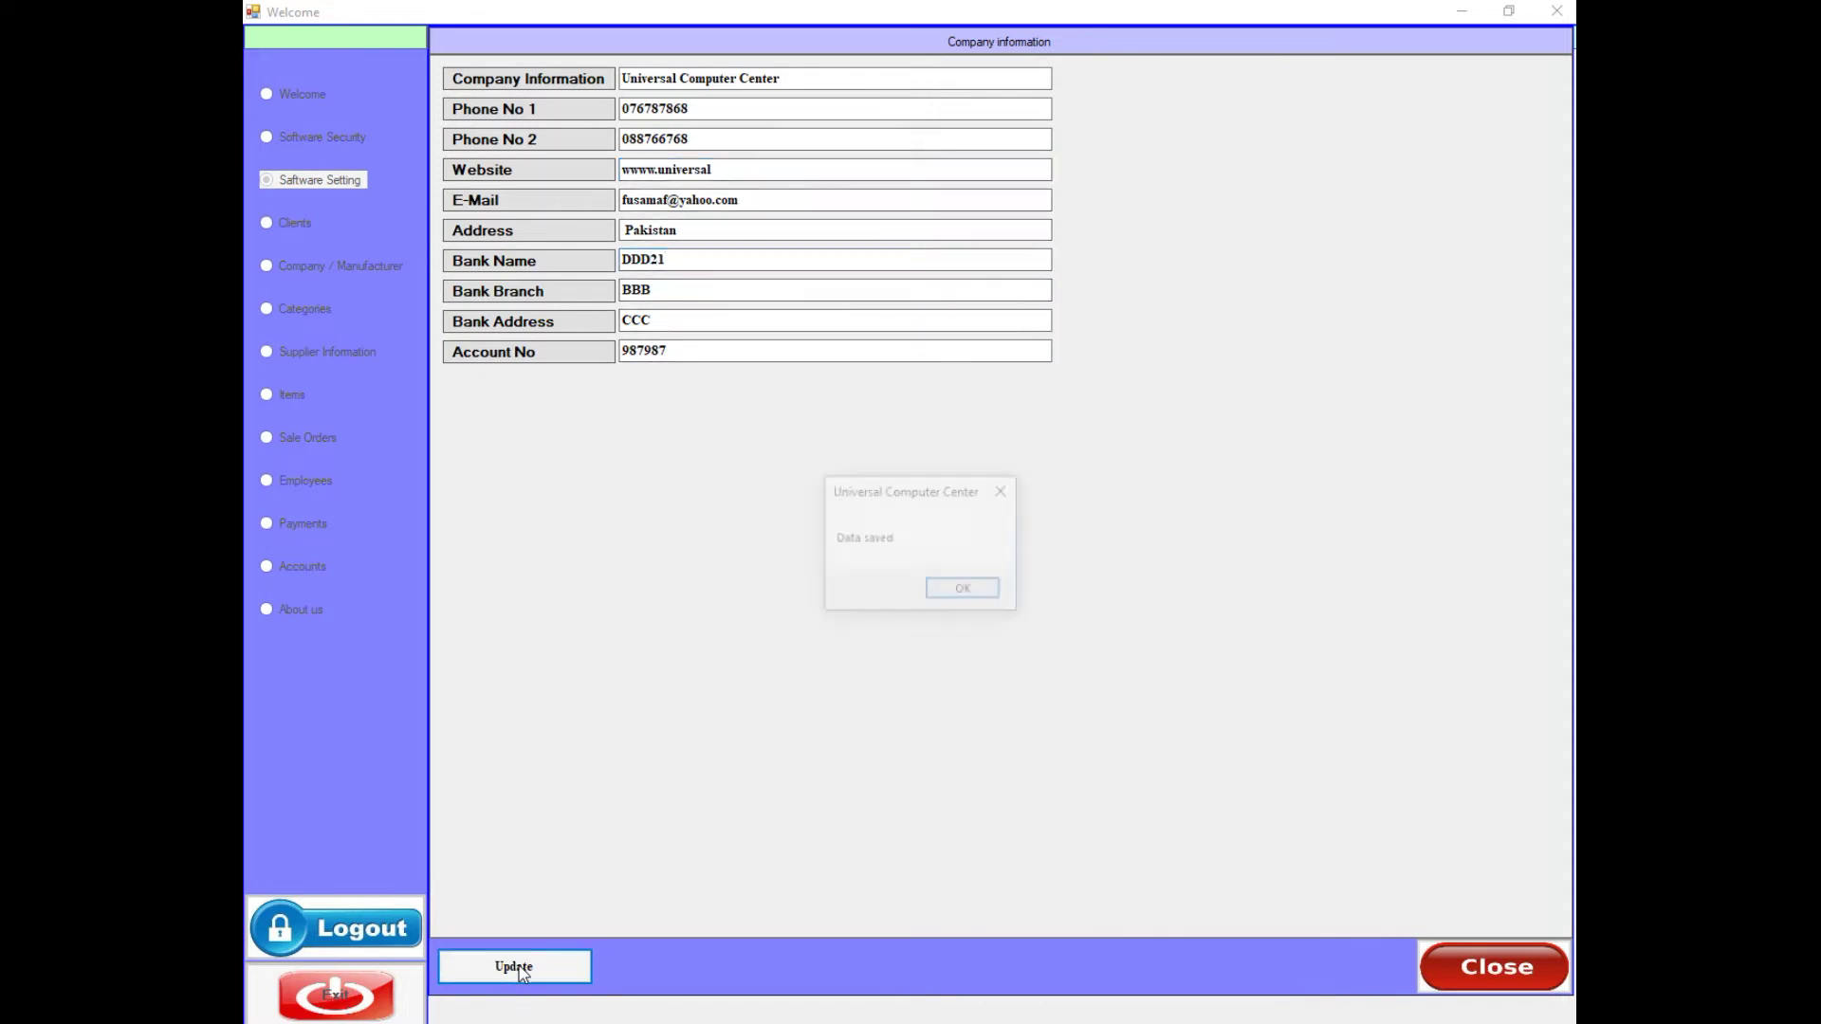
left_click(942, 601)
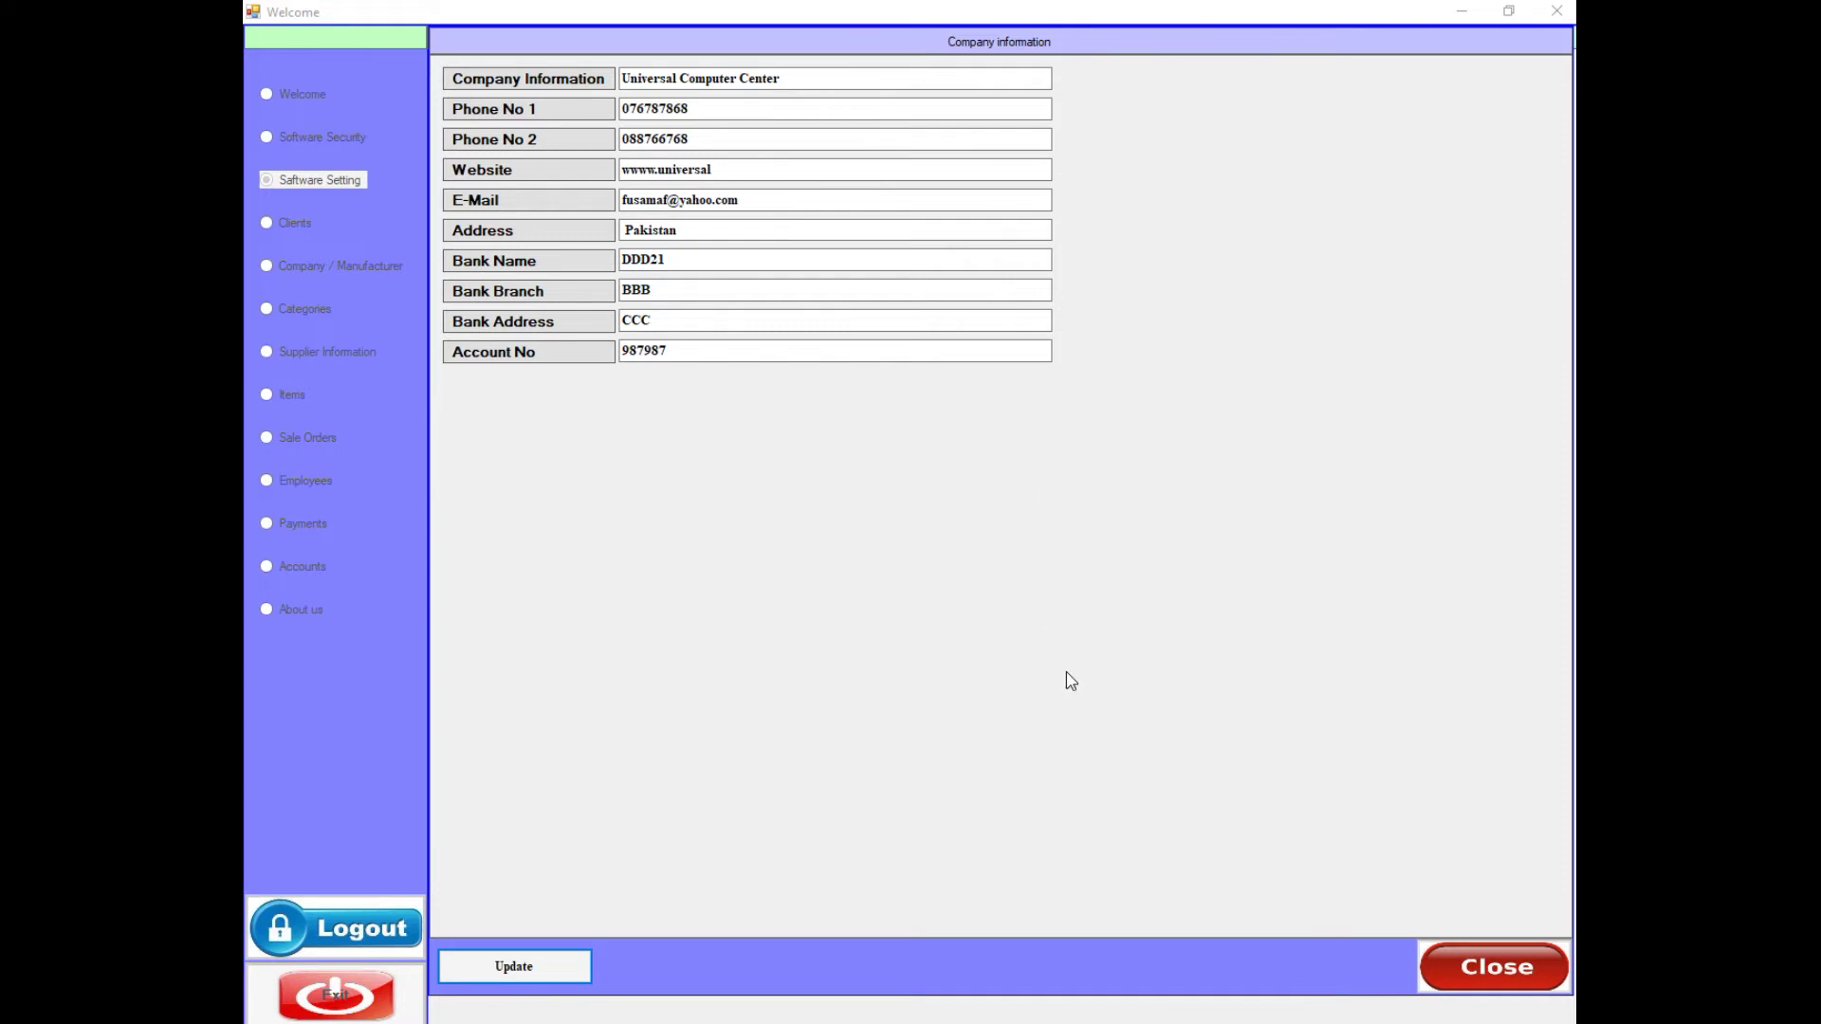
left_click(1461, 956)
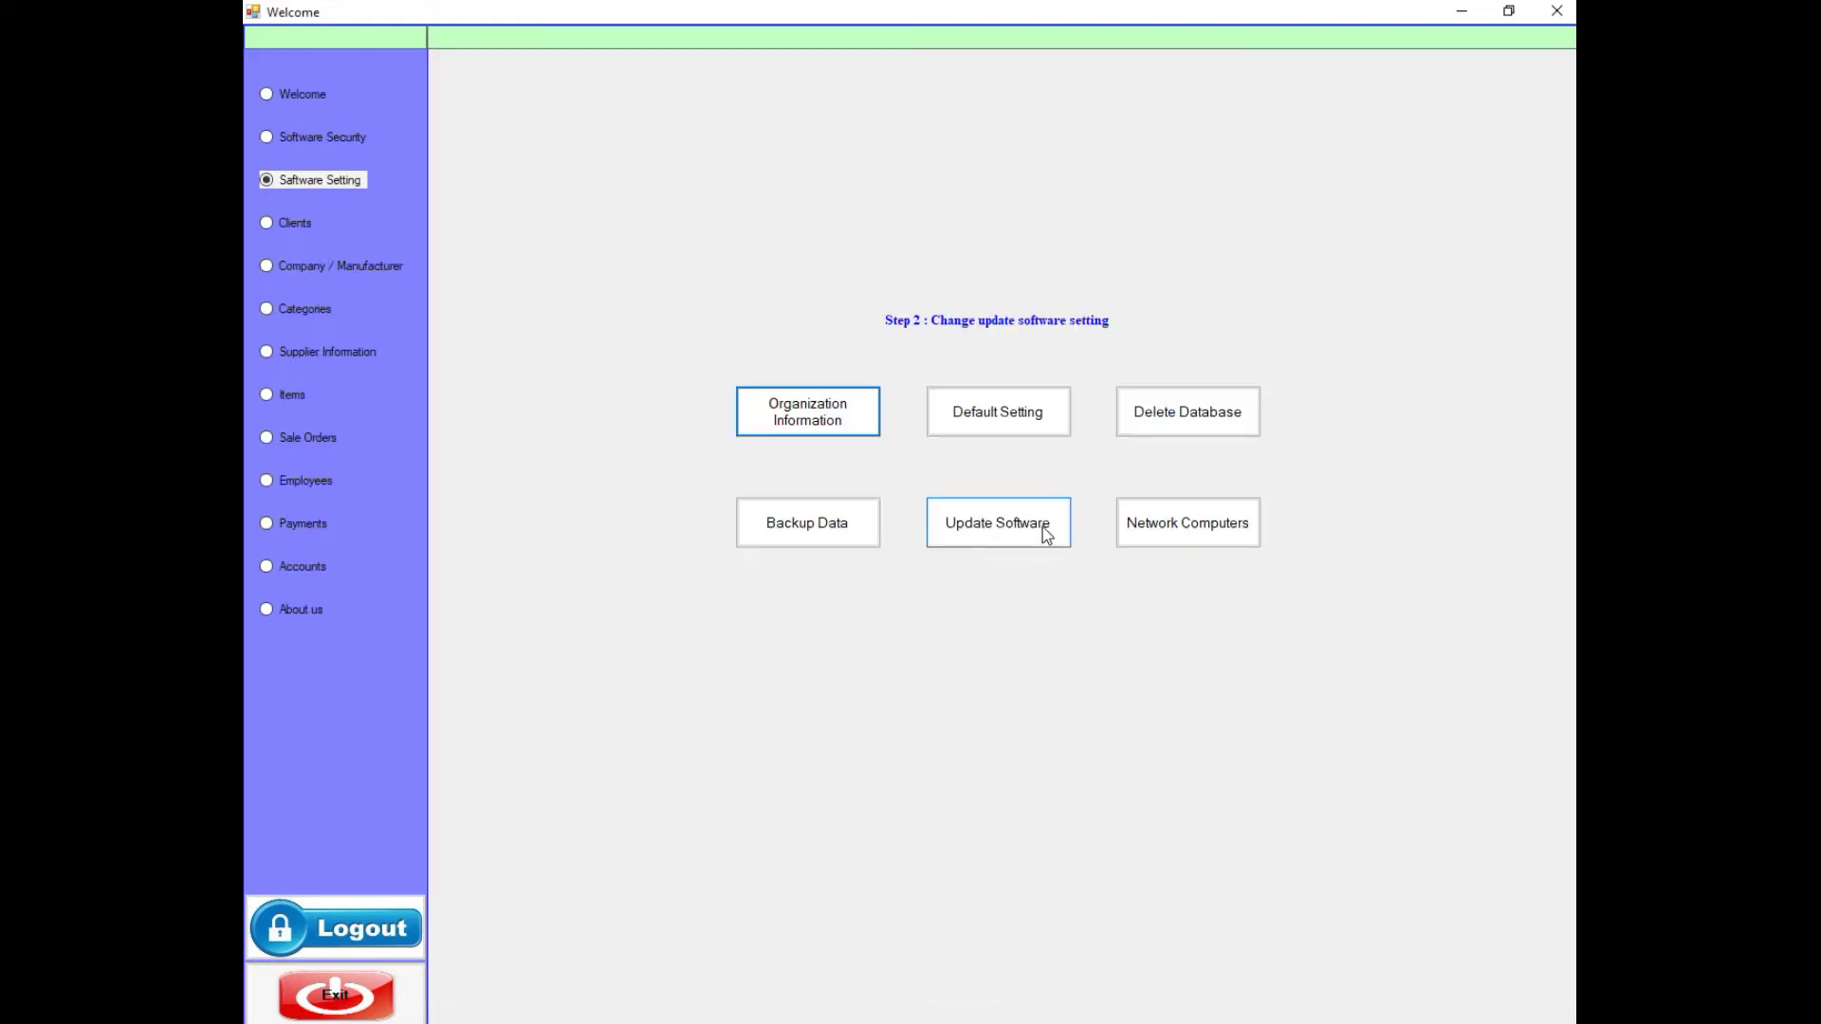
- Open the Software Default Setting form and inspect the default data path
left_click(983, 426)
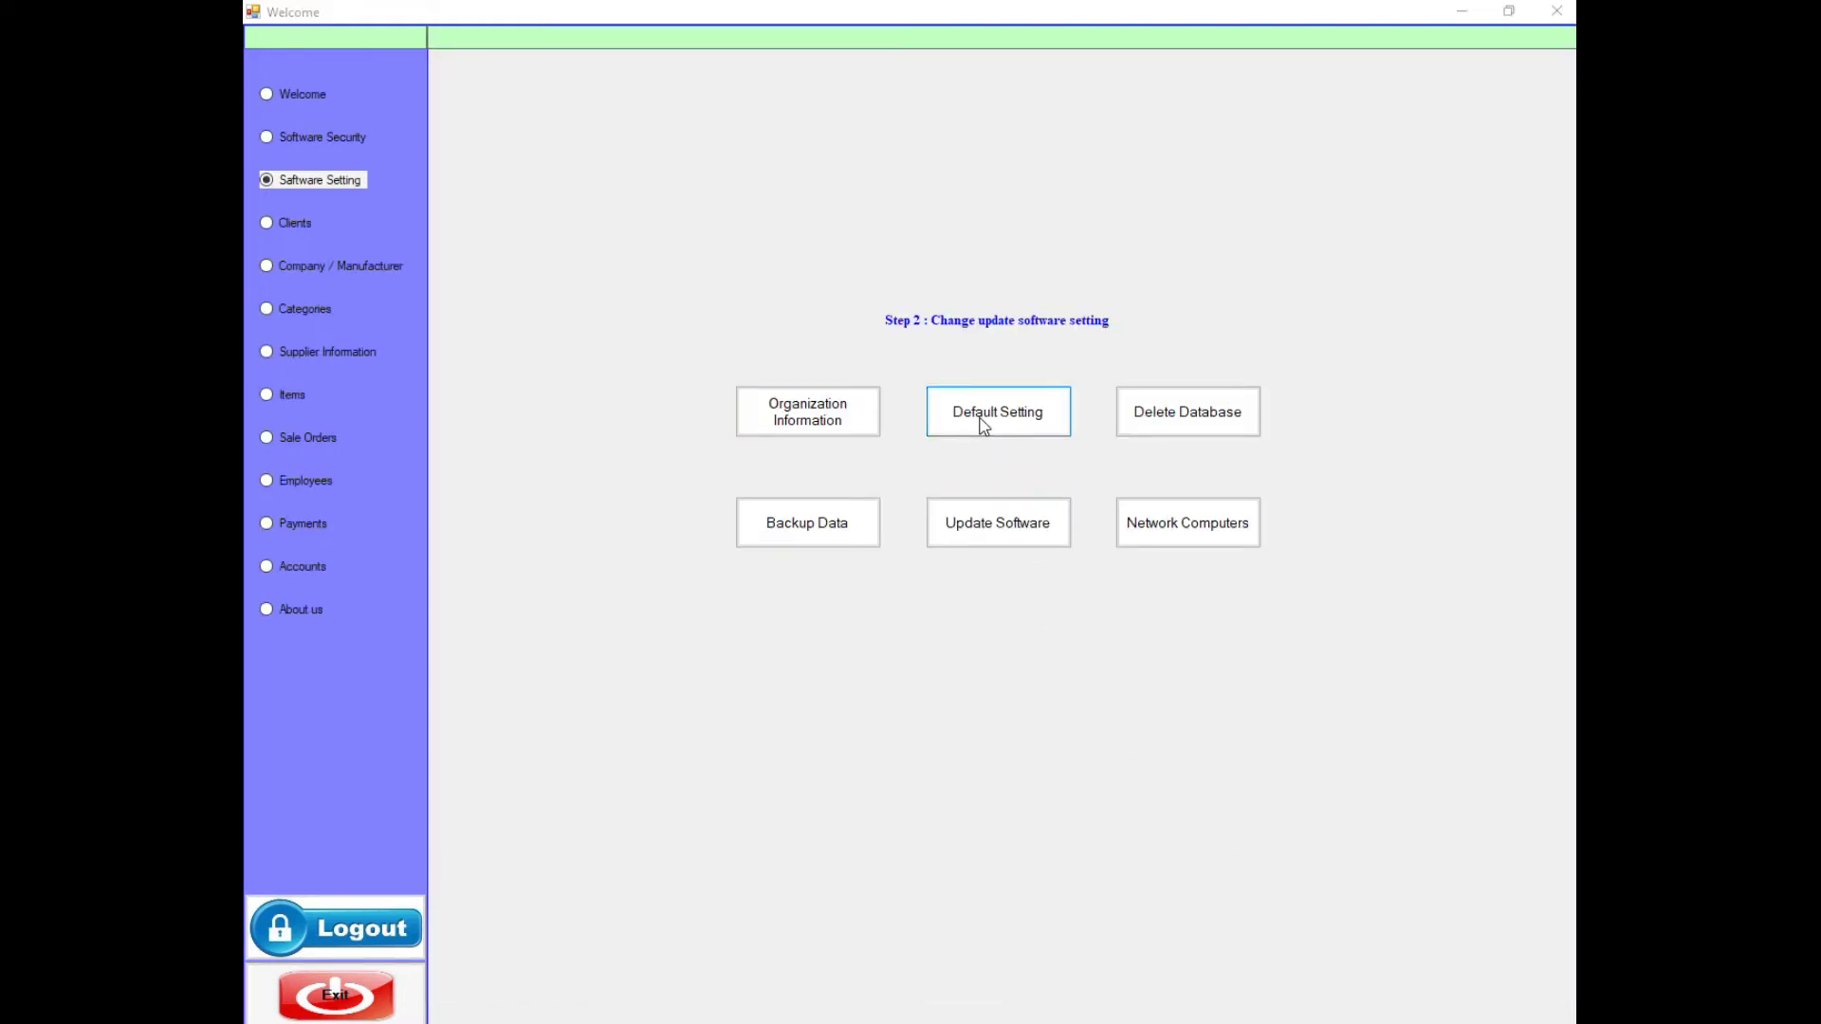
double_click(760, 81)
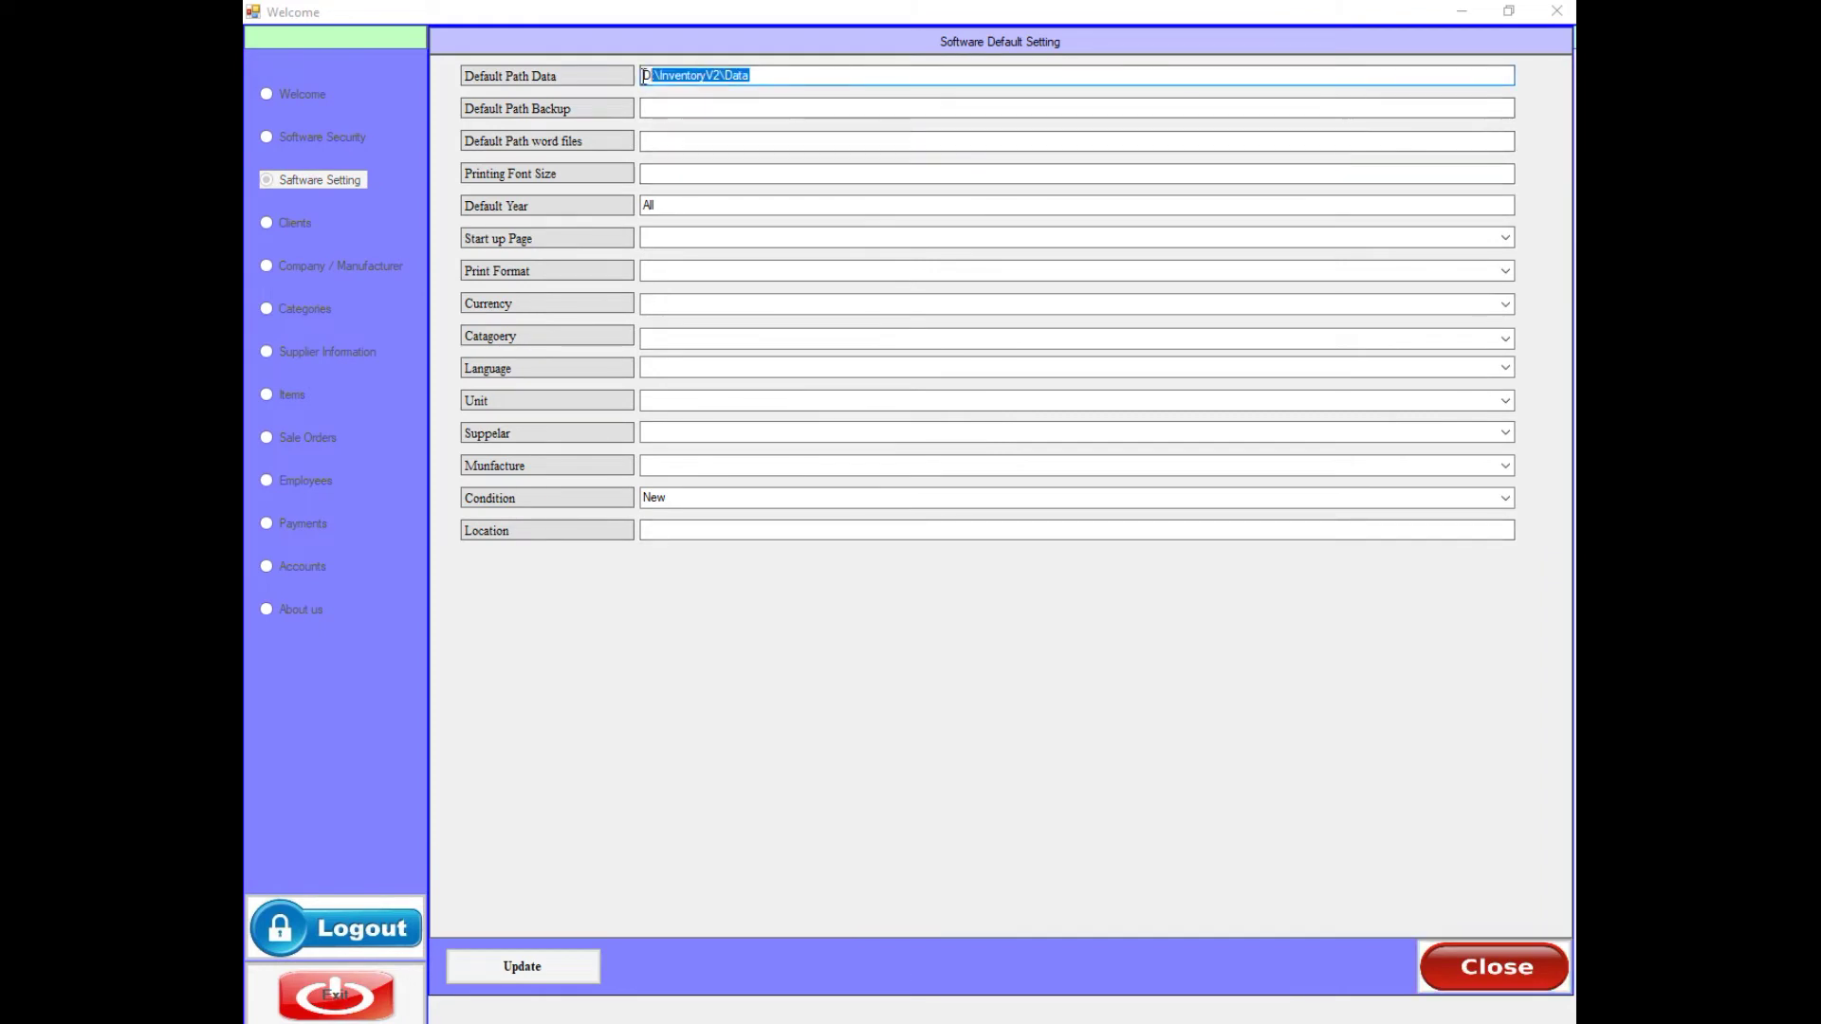
left_click(756, 79)
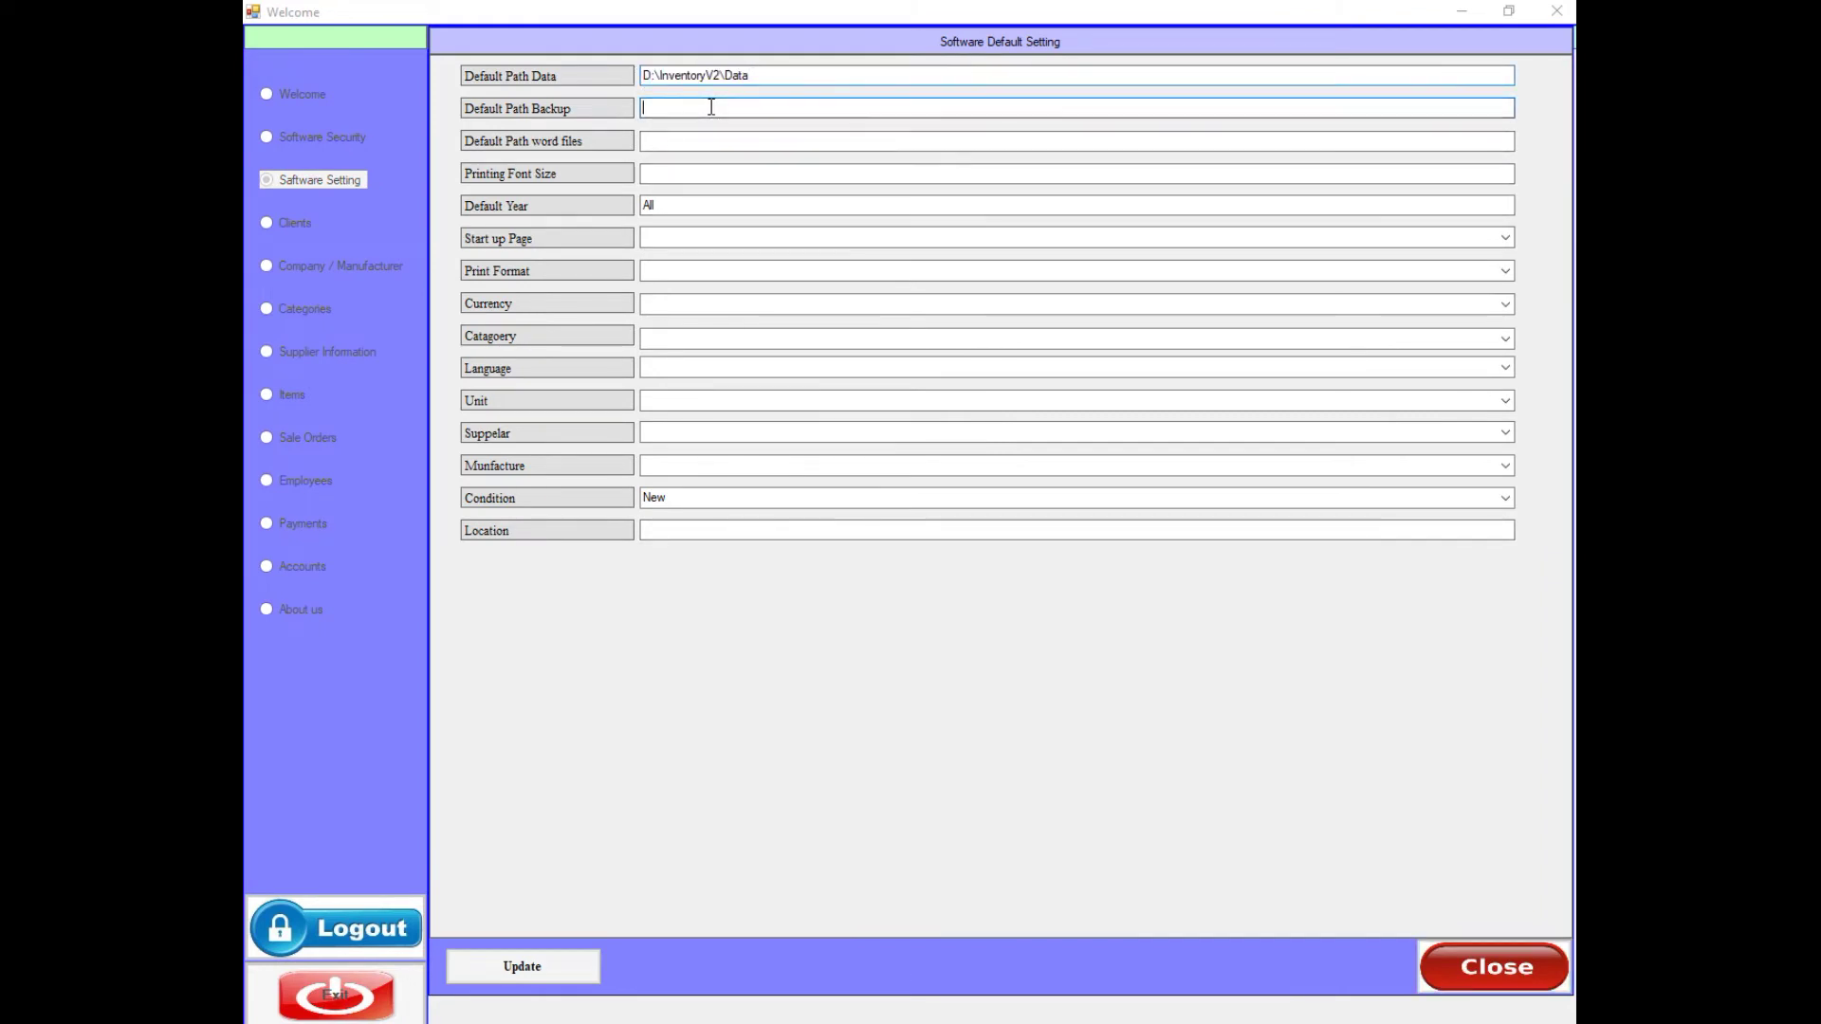
left_click_drag(754, 76, 623, 79)
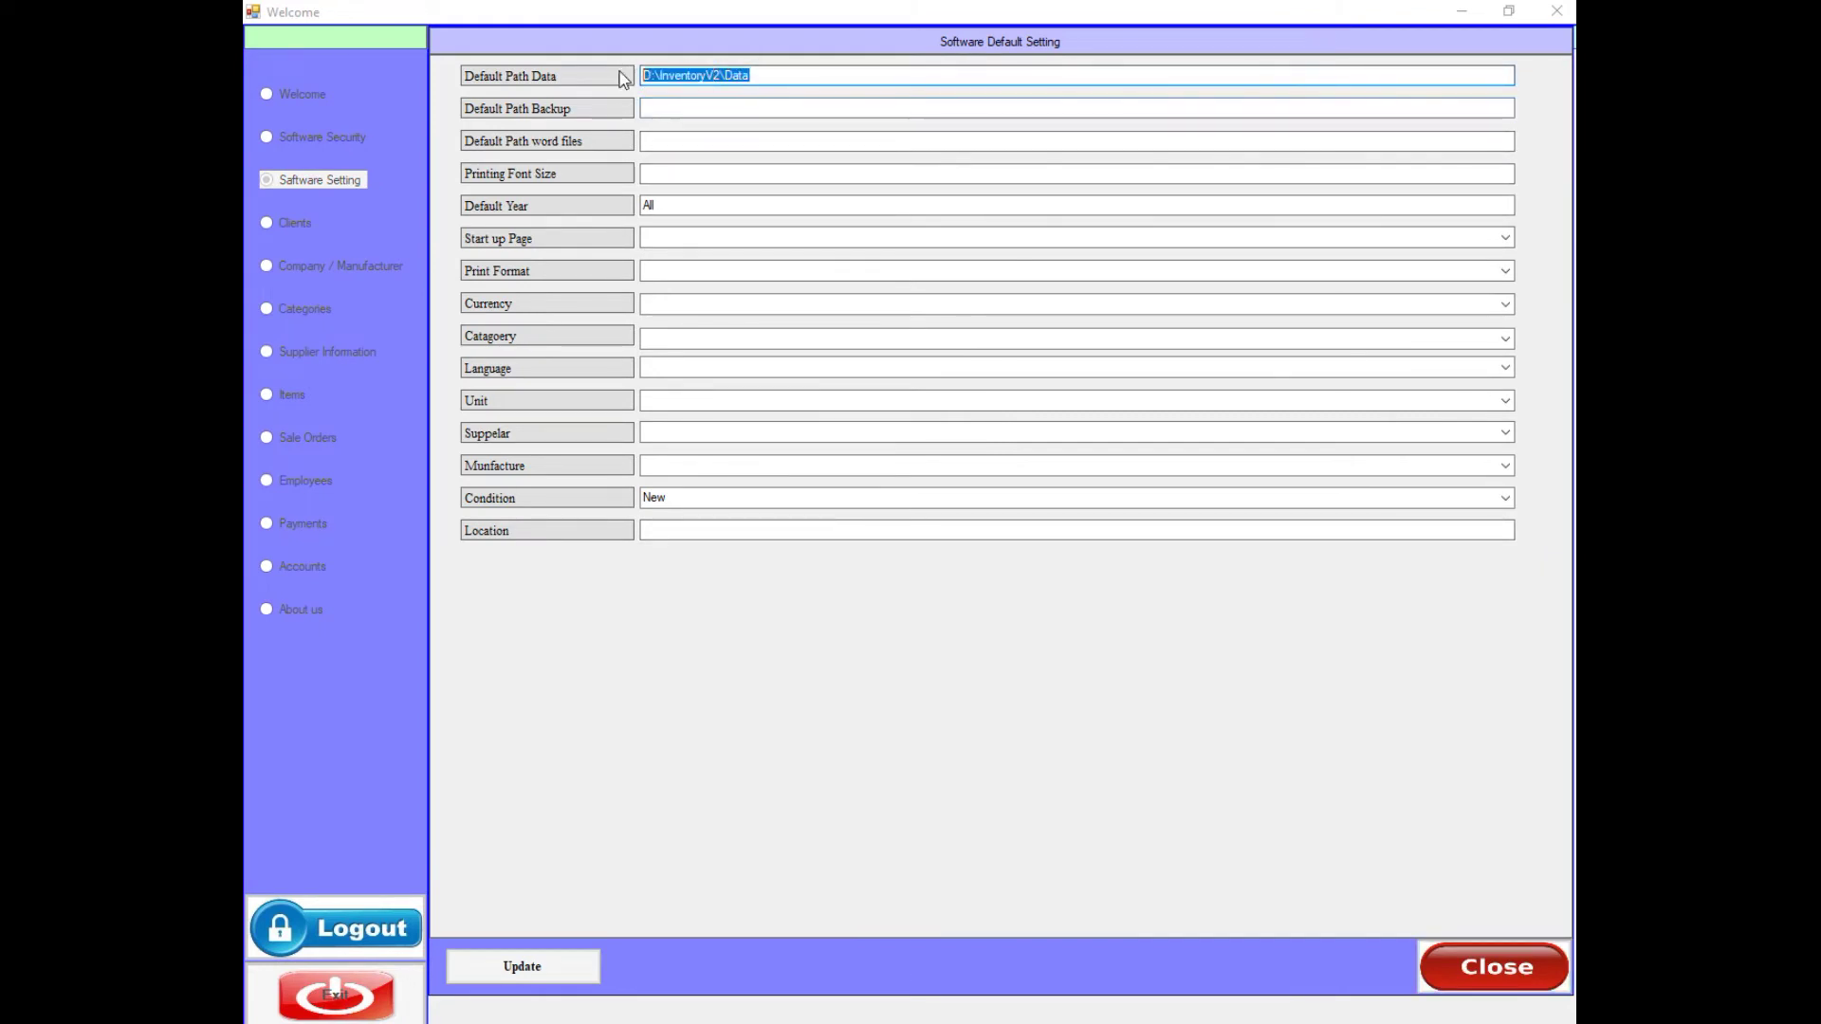
left_click(759, 75)
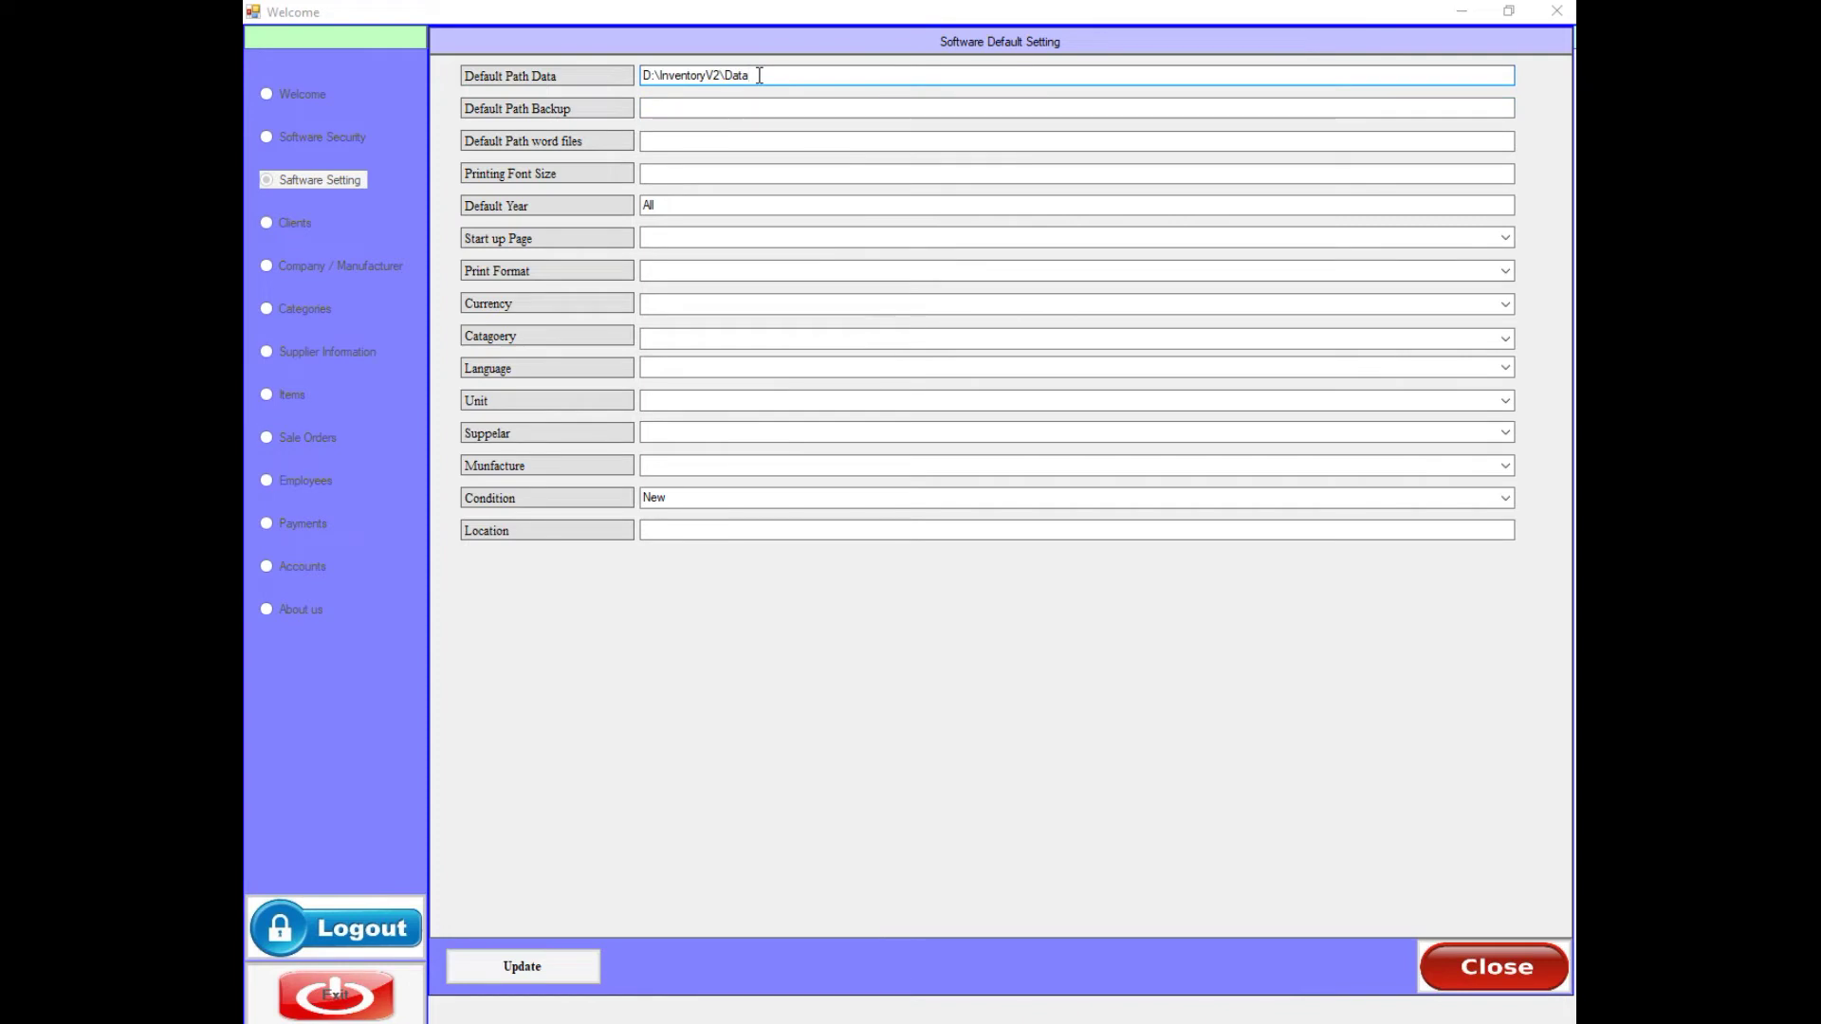
left_click_drag(759, 75, 749, 77)
left_click(670, 79)
left_click(765, 79)
- Set the start-up page to Welcome page
left_click(690, 107)
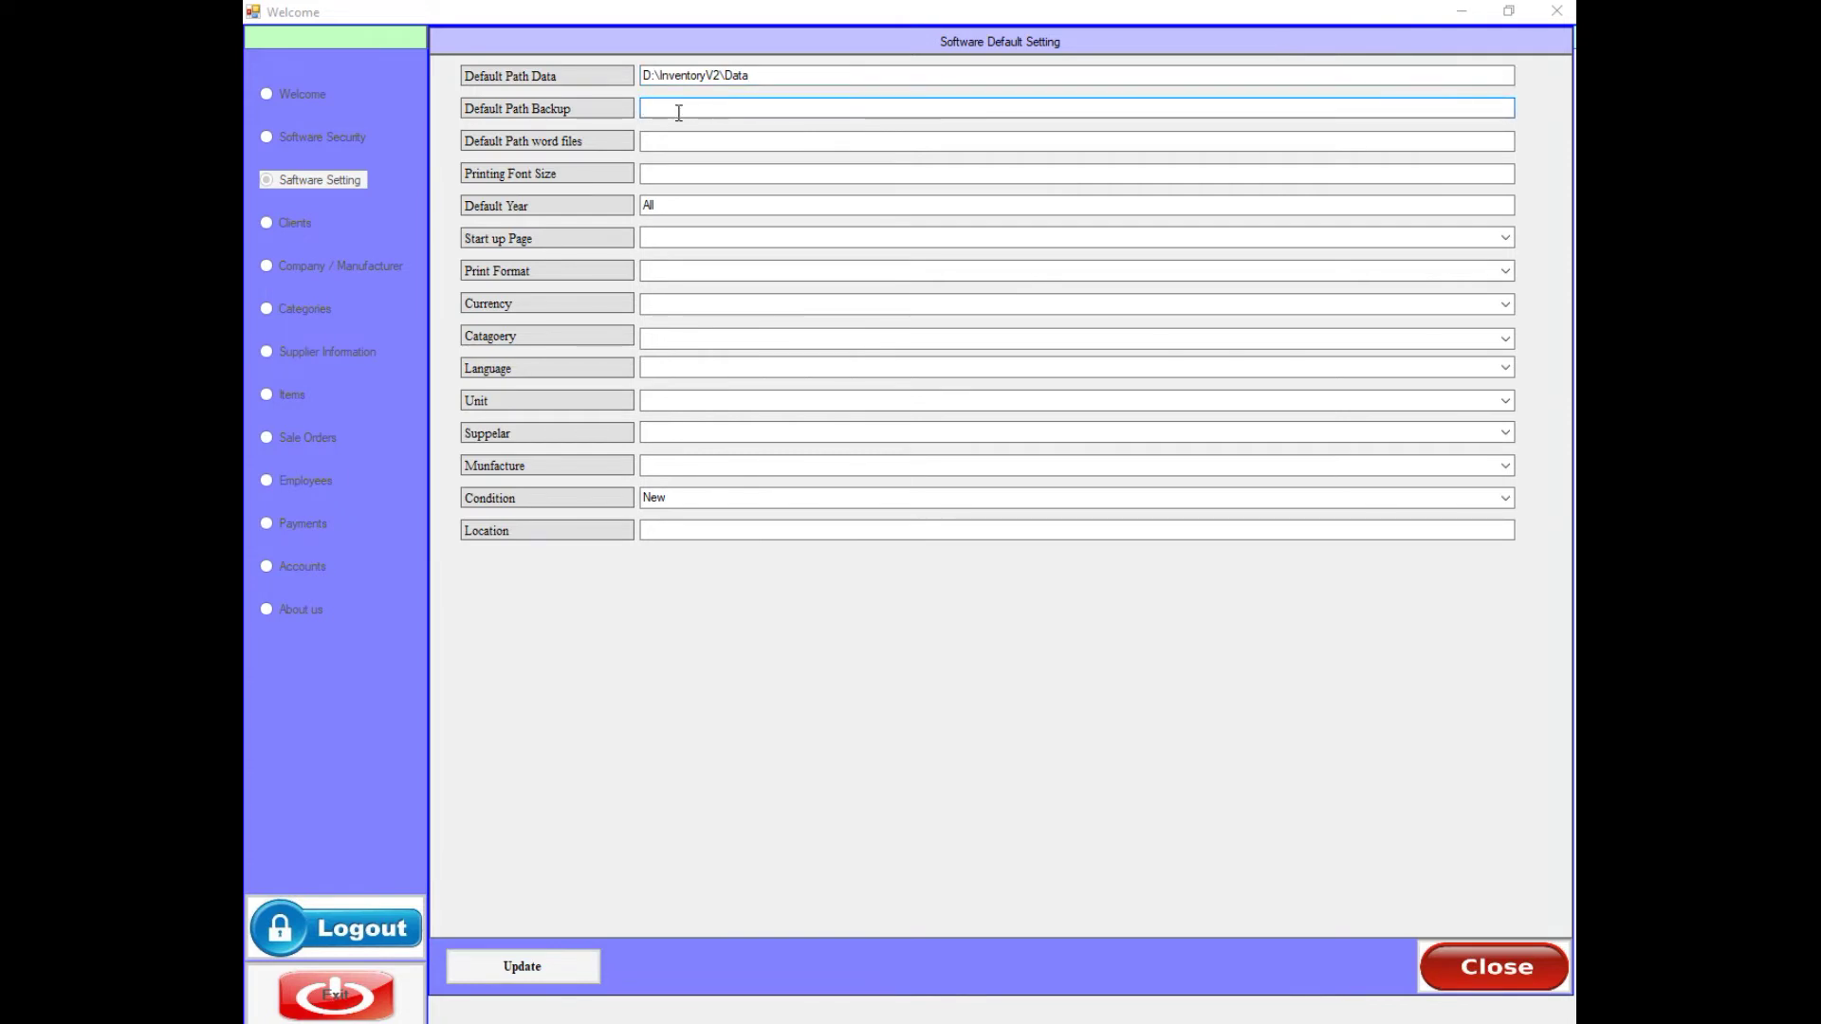
left_click(674, 144)
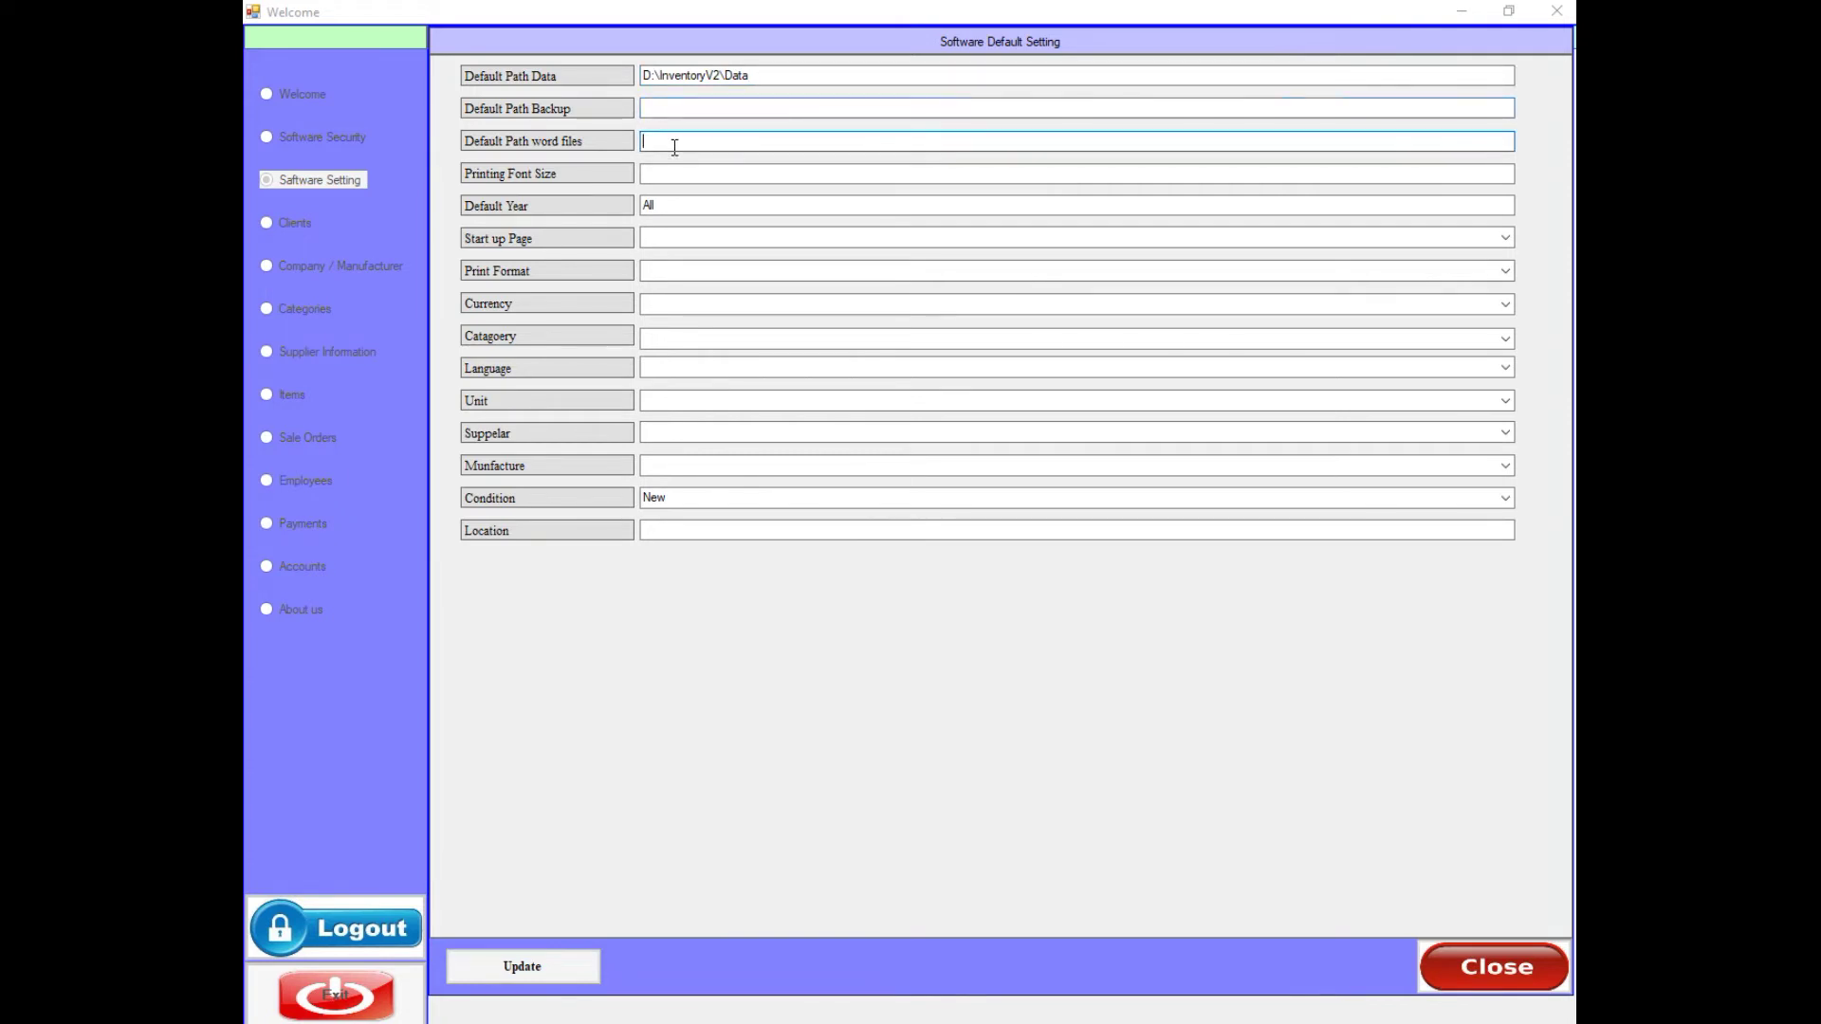
left_click(666, 173)
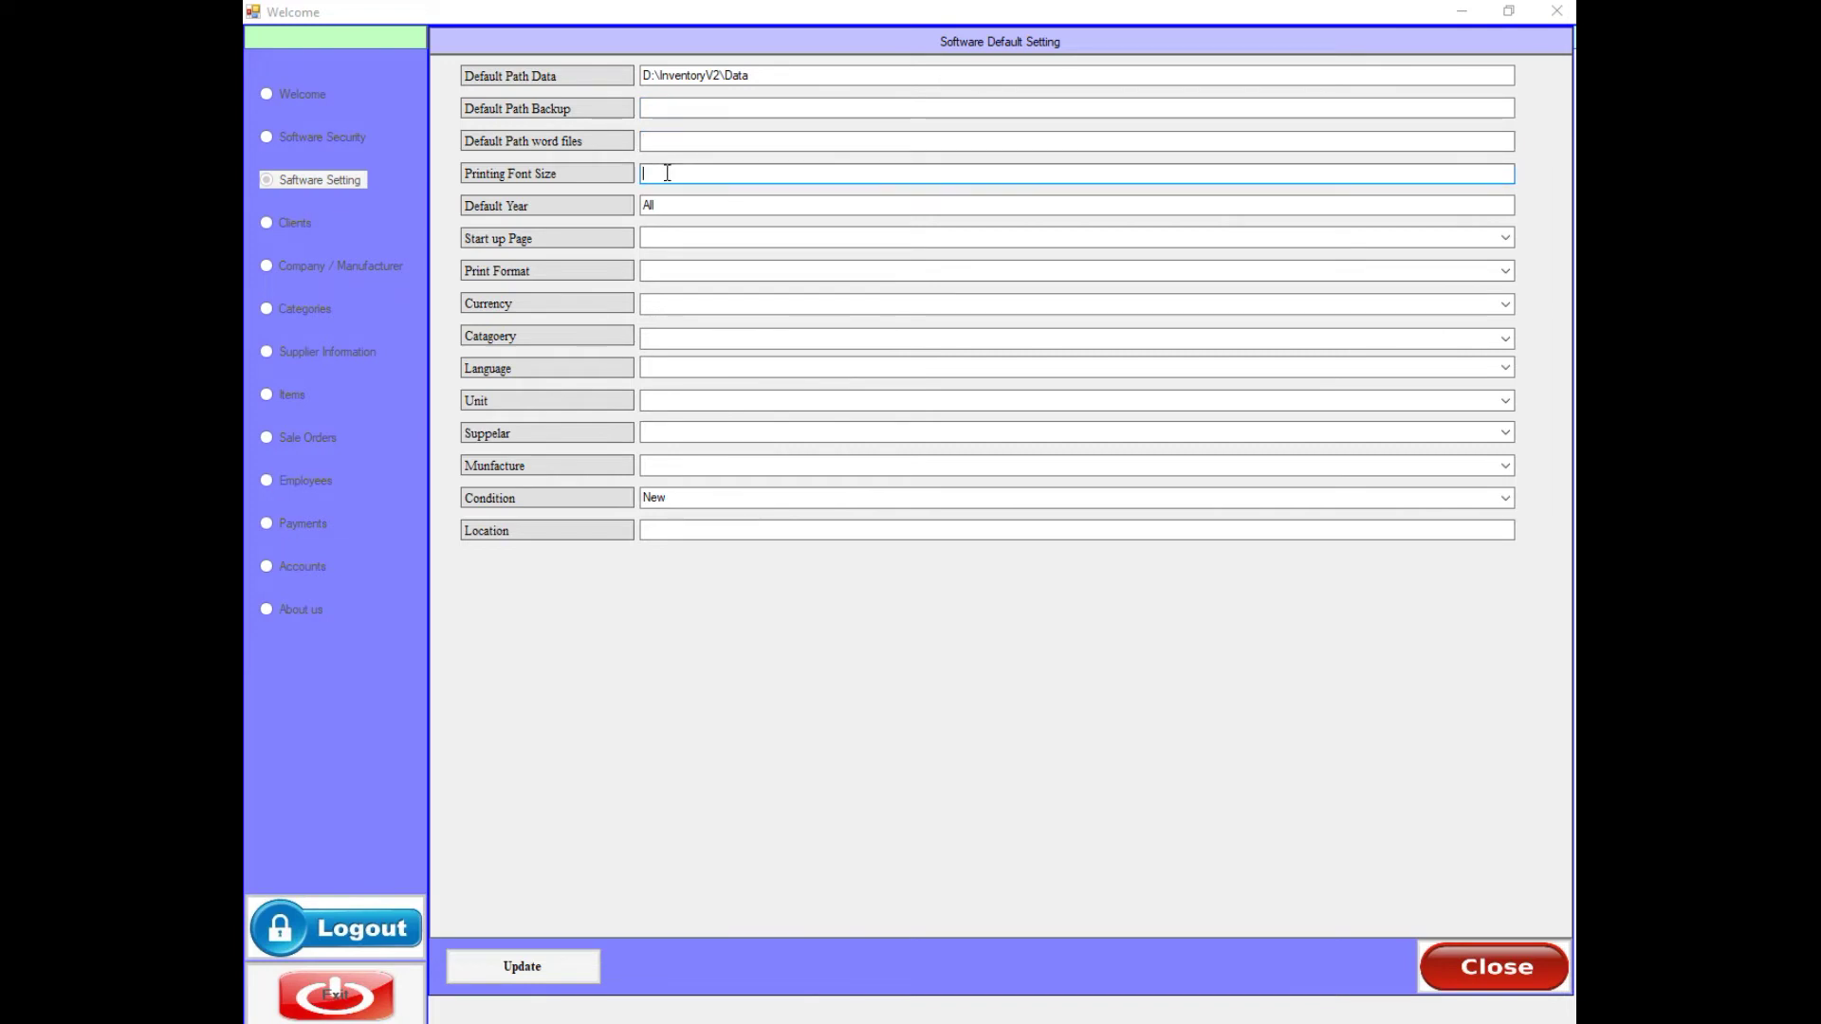
left_click(671, 206)
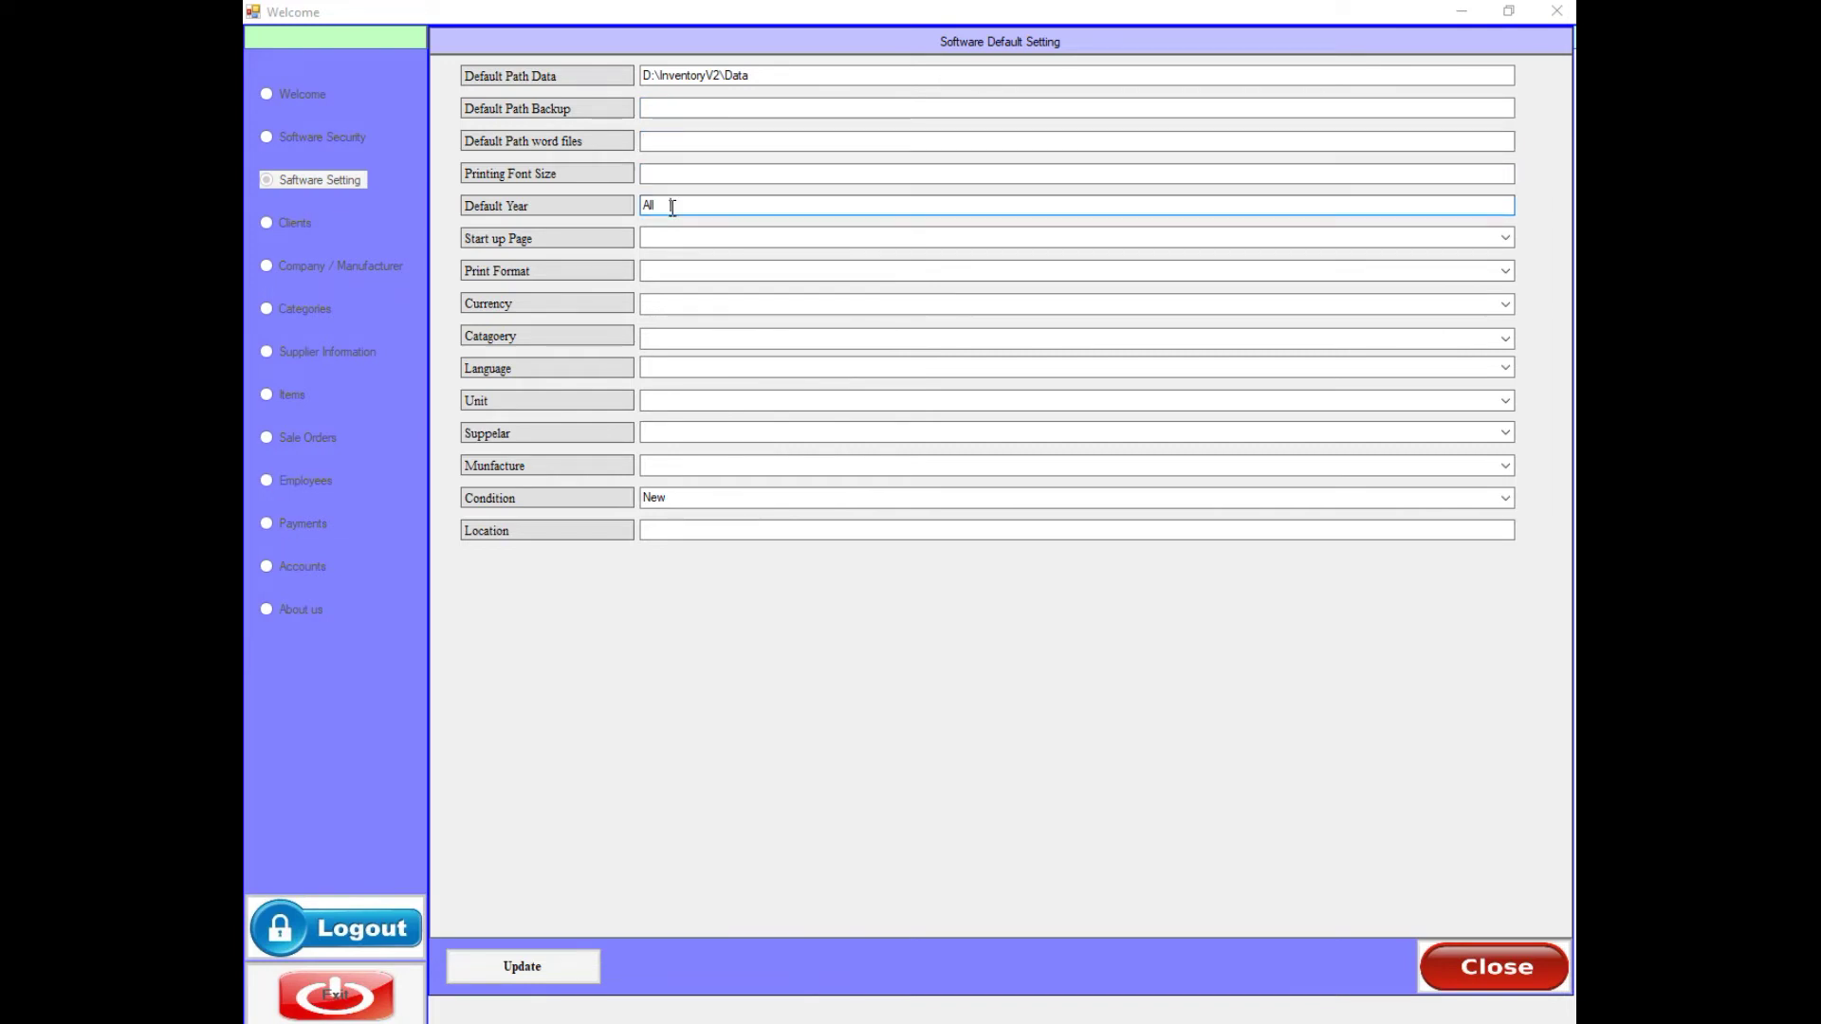
left_click(664, 238)
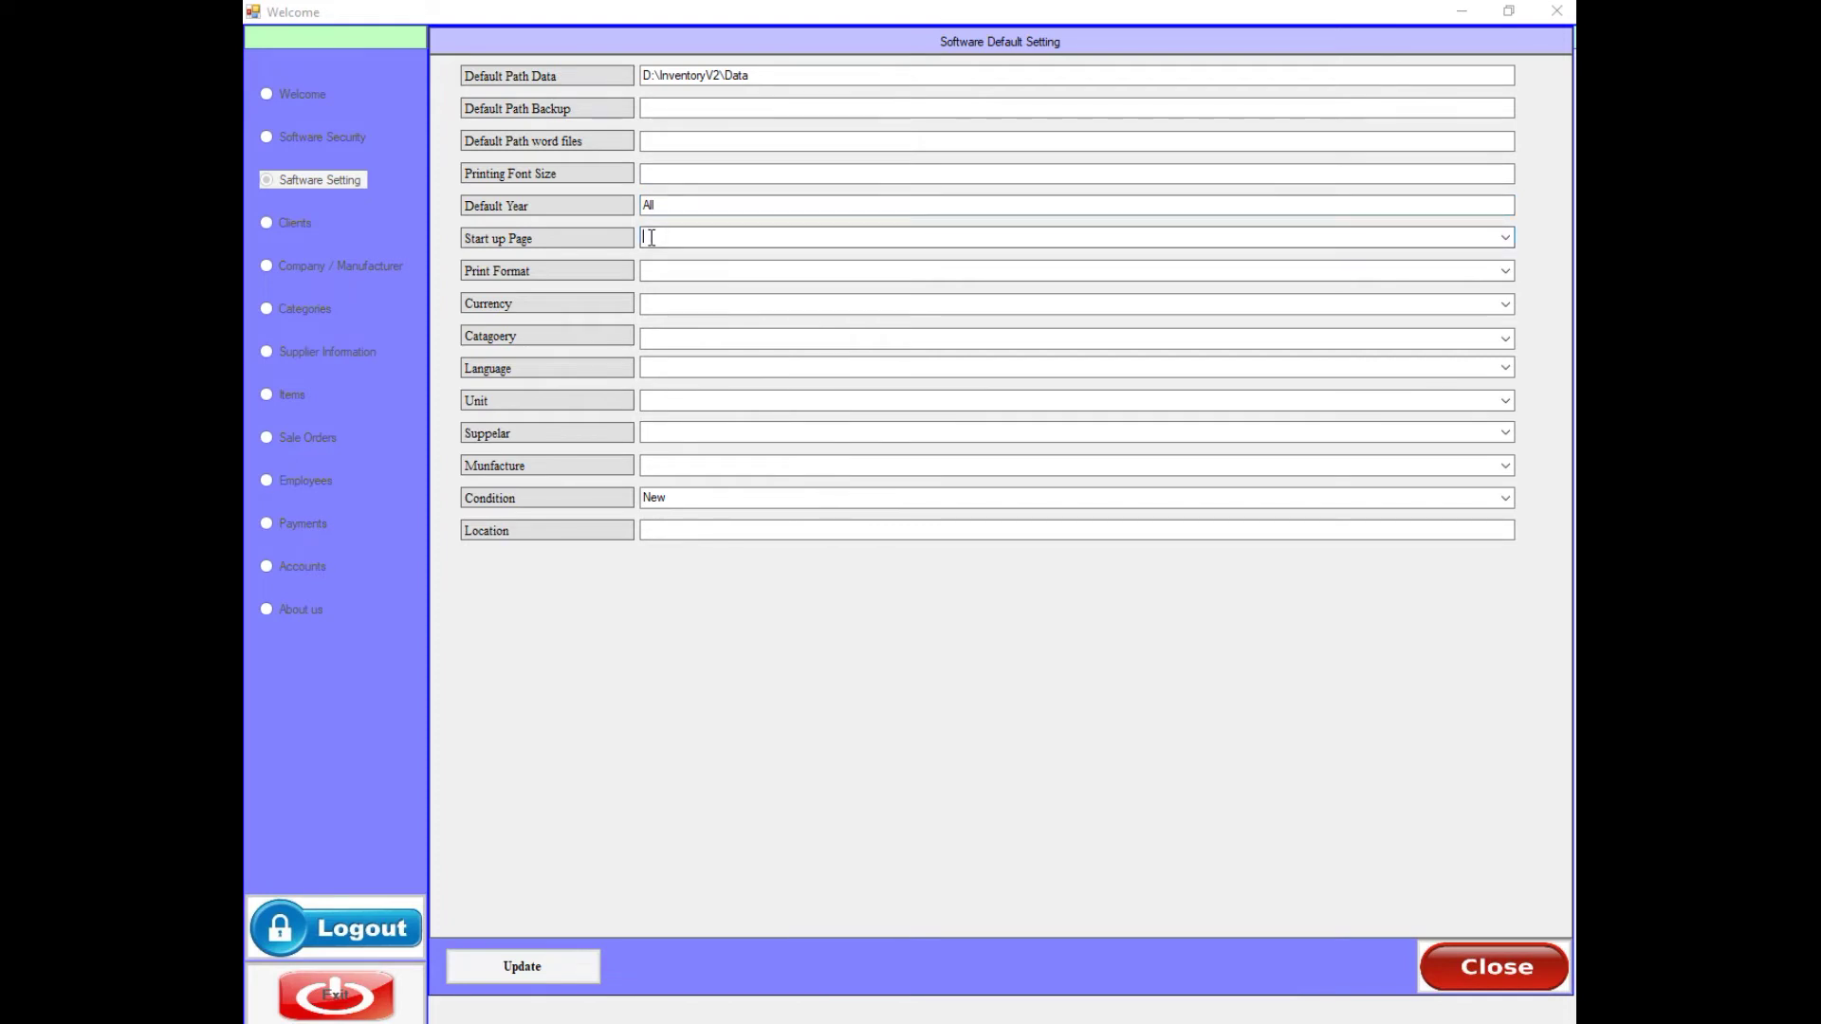
left_click(1505, 237)
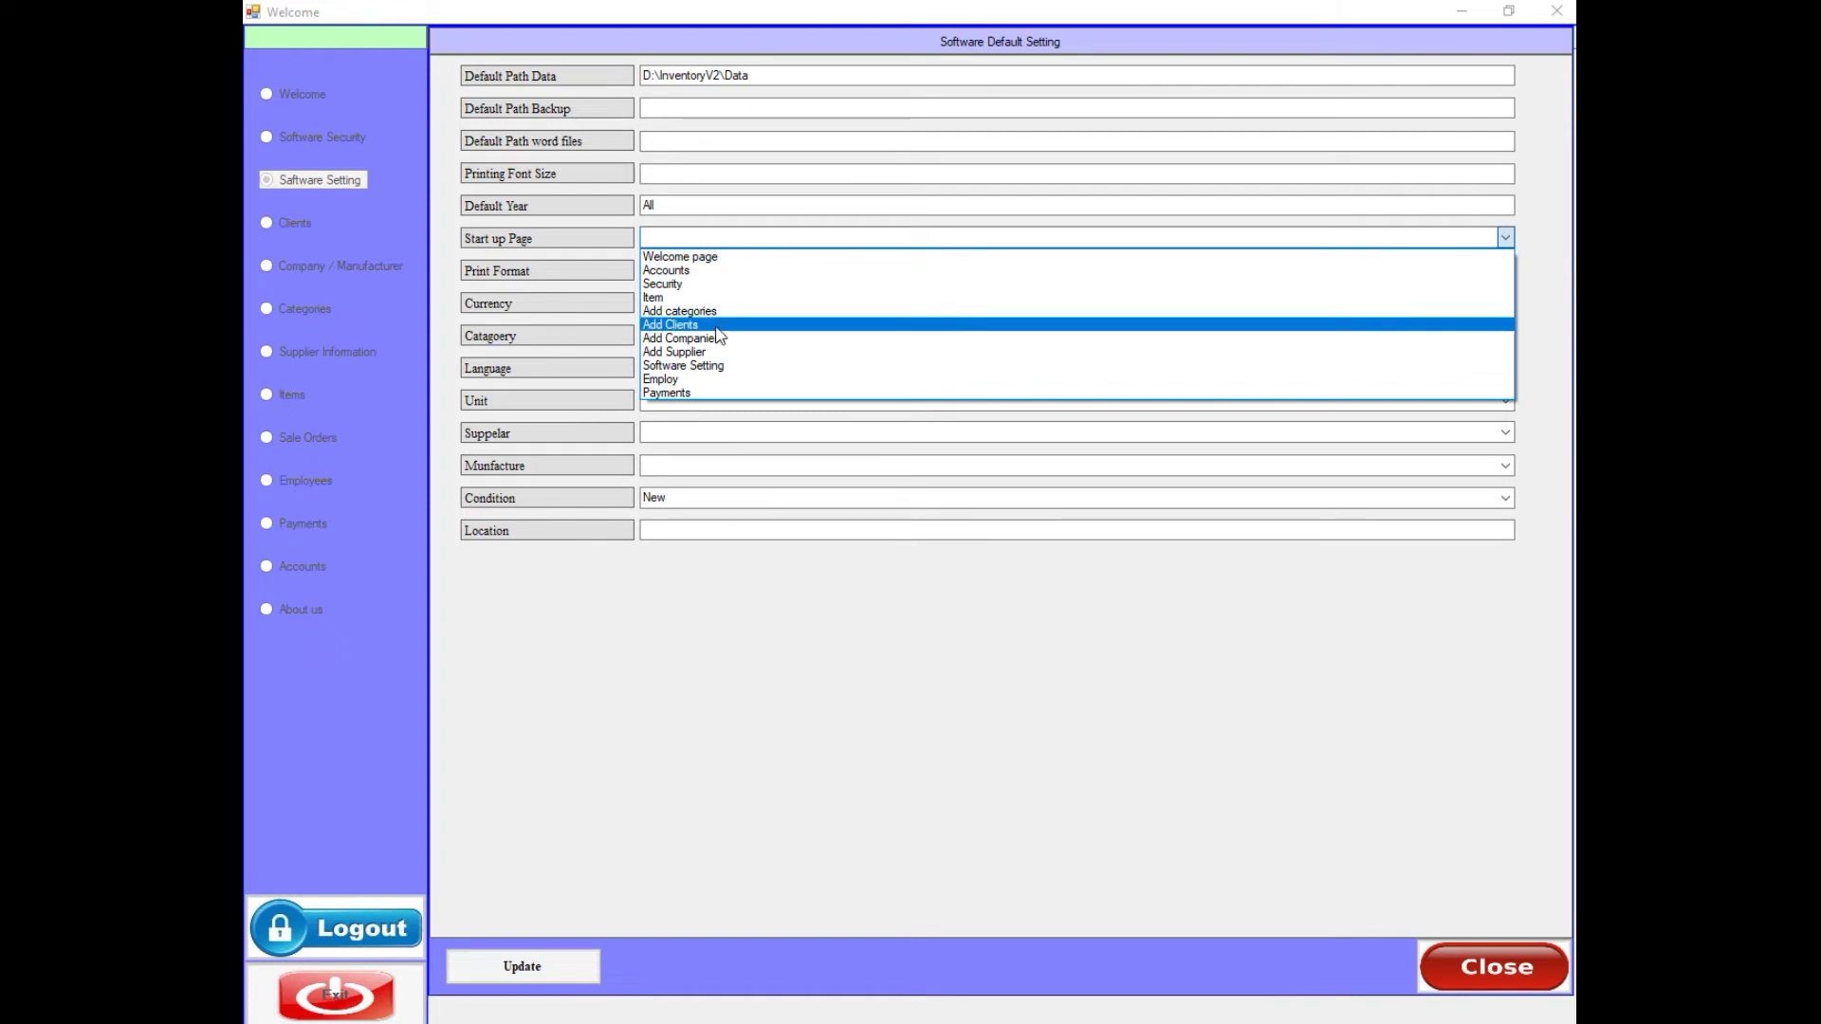
left_click(721, 258)
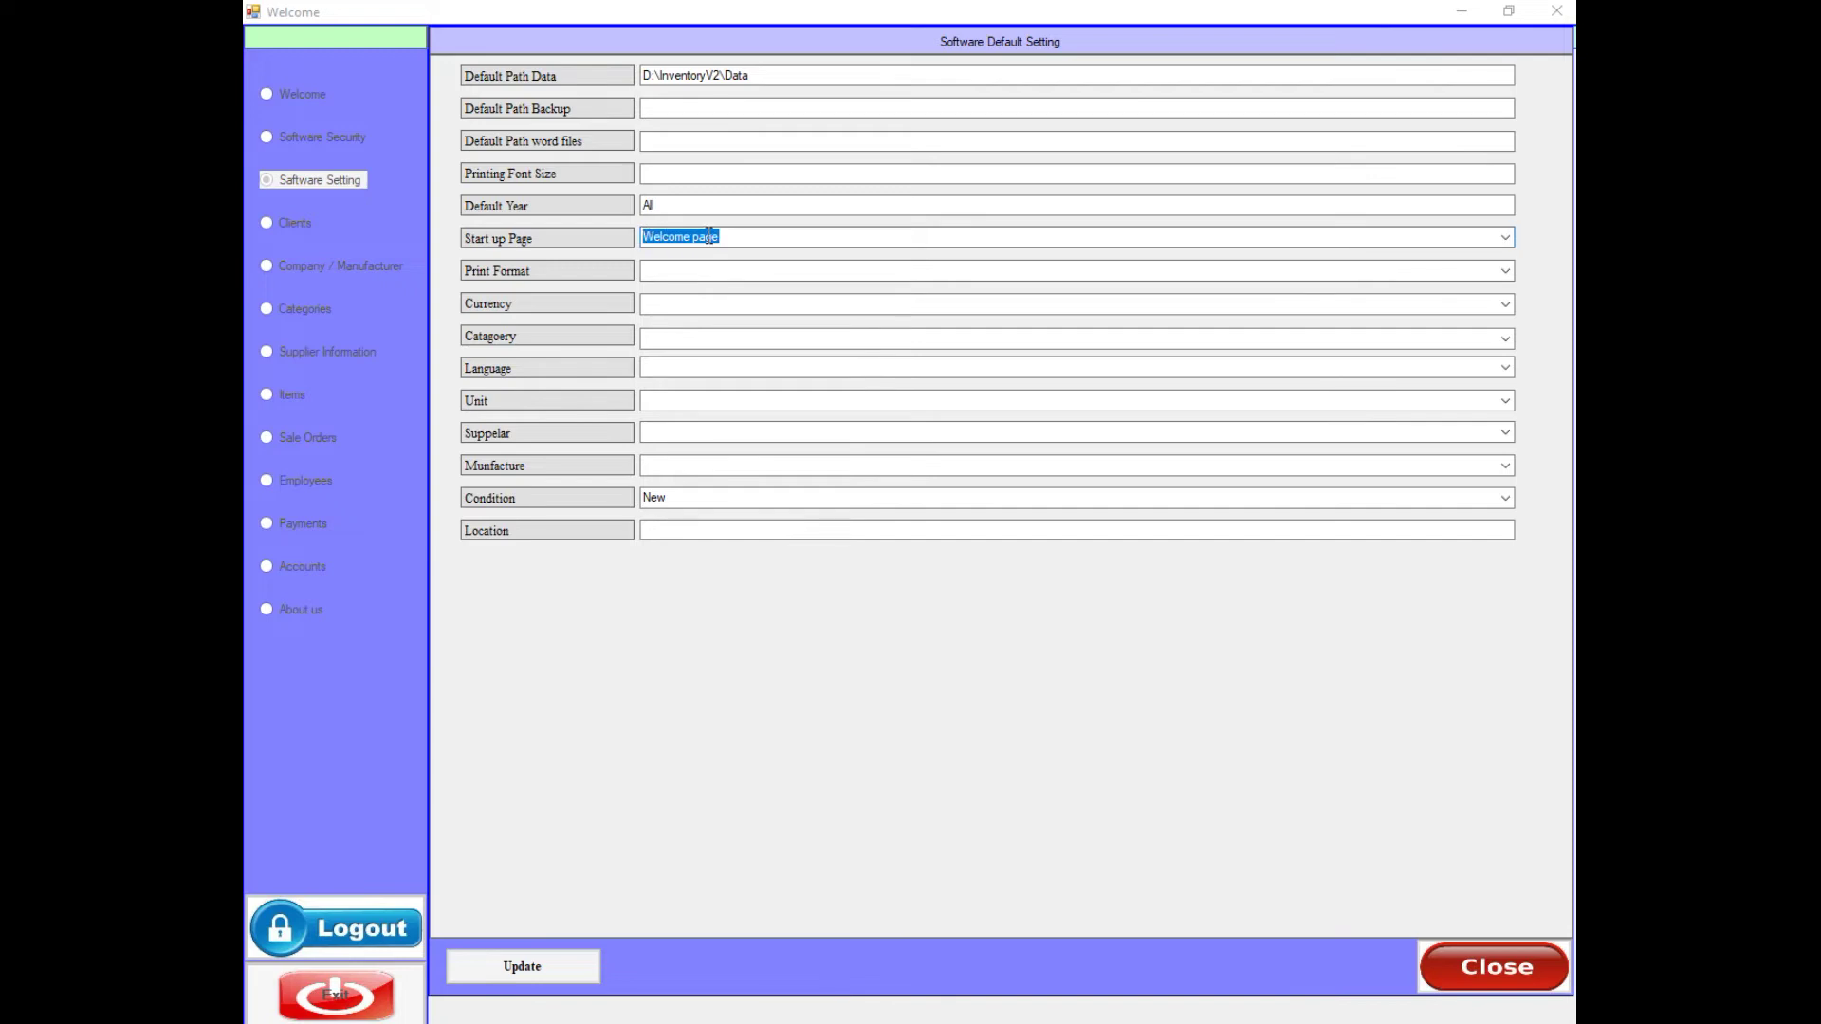
left_click(1505, 237)
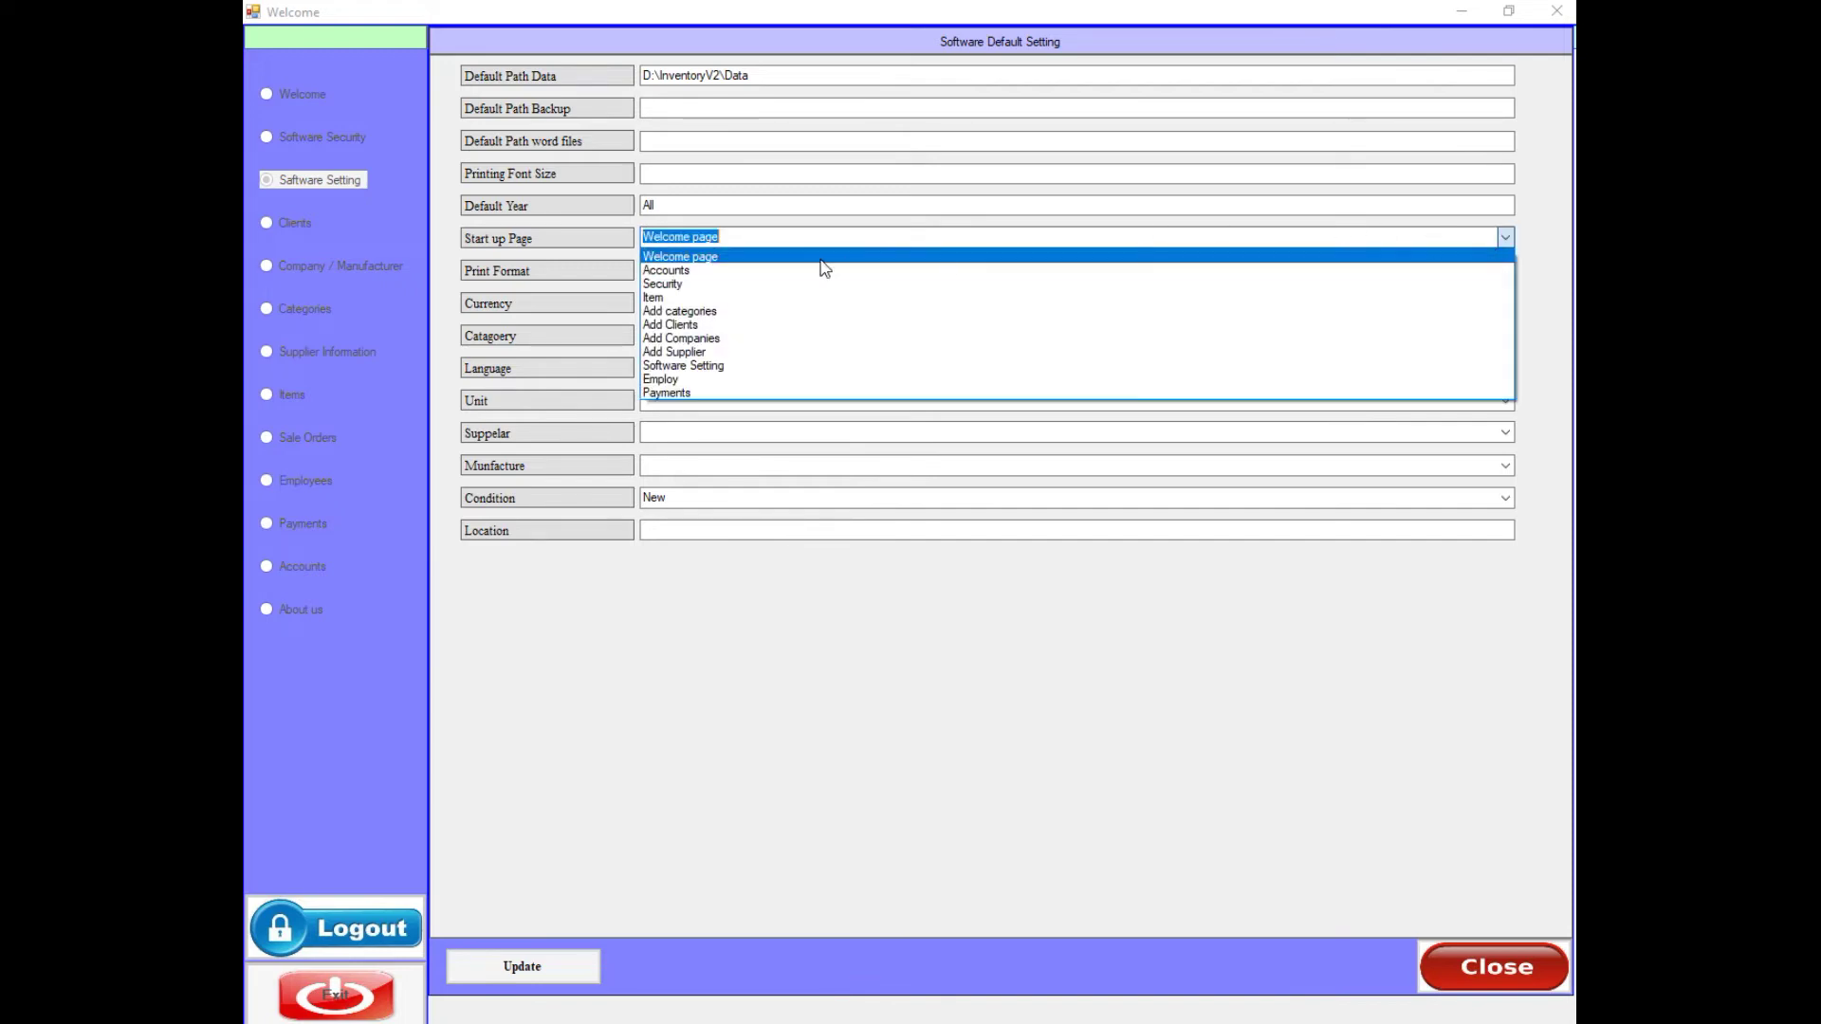
left_click(672, 284)
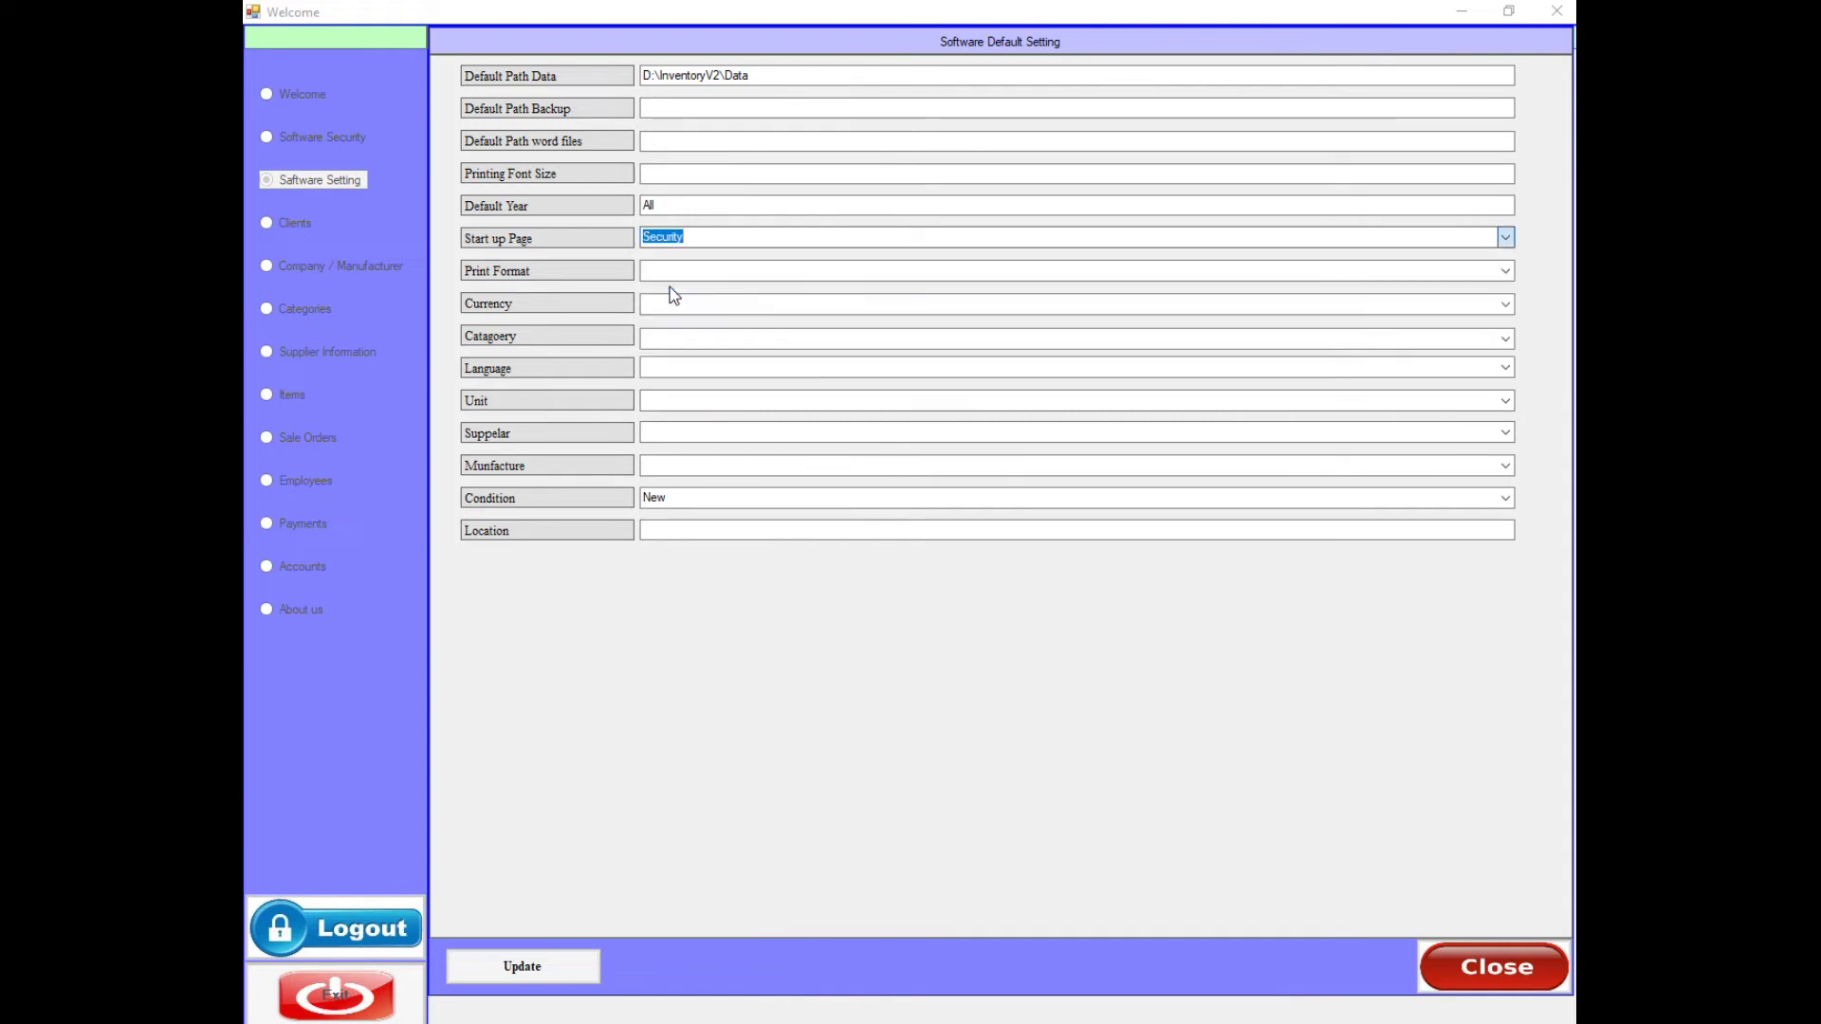
left_click(693, 237)
left_click(1504, 237)
left_click(692, 257)
- Set the print format to Both
left_click(659, 269)
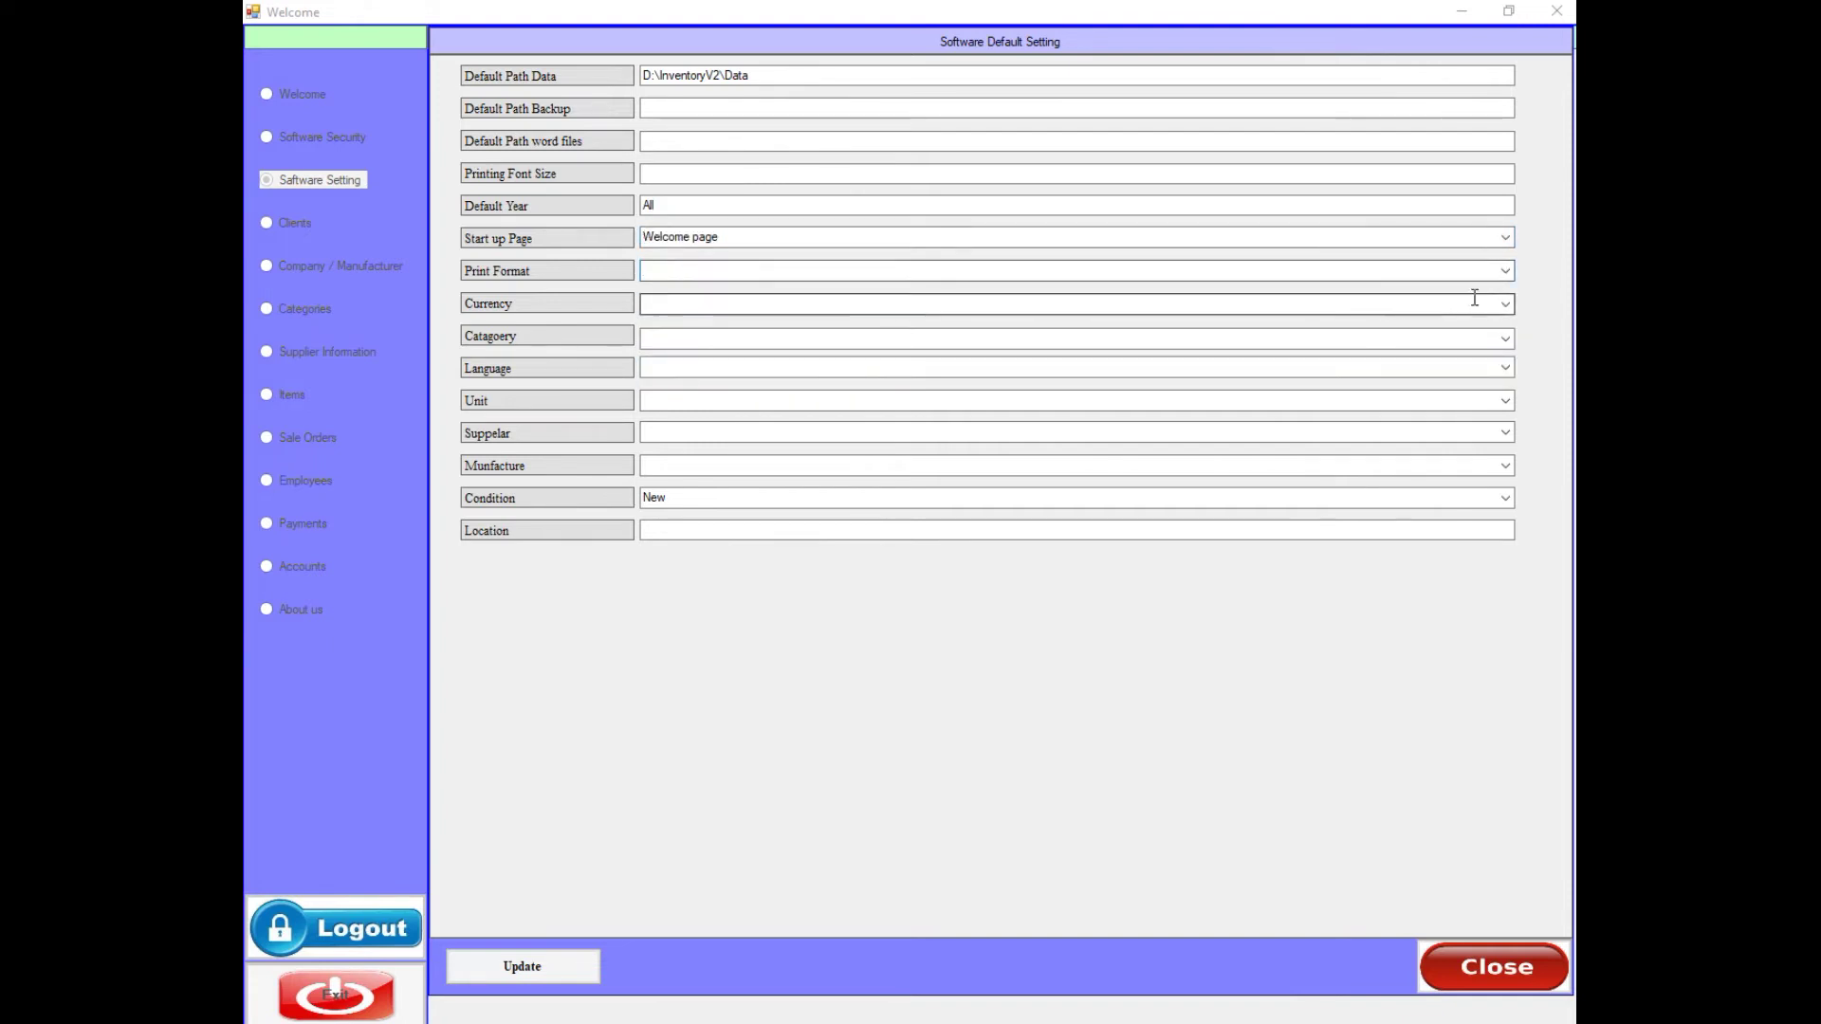
left_click(1506, 272)
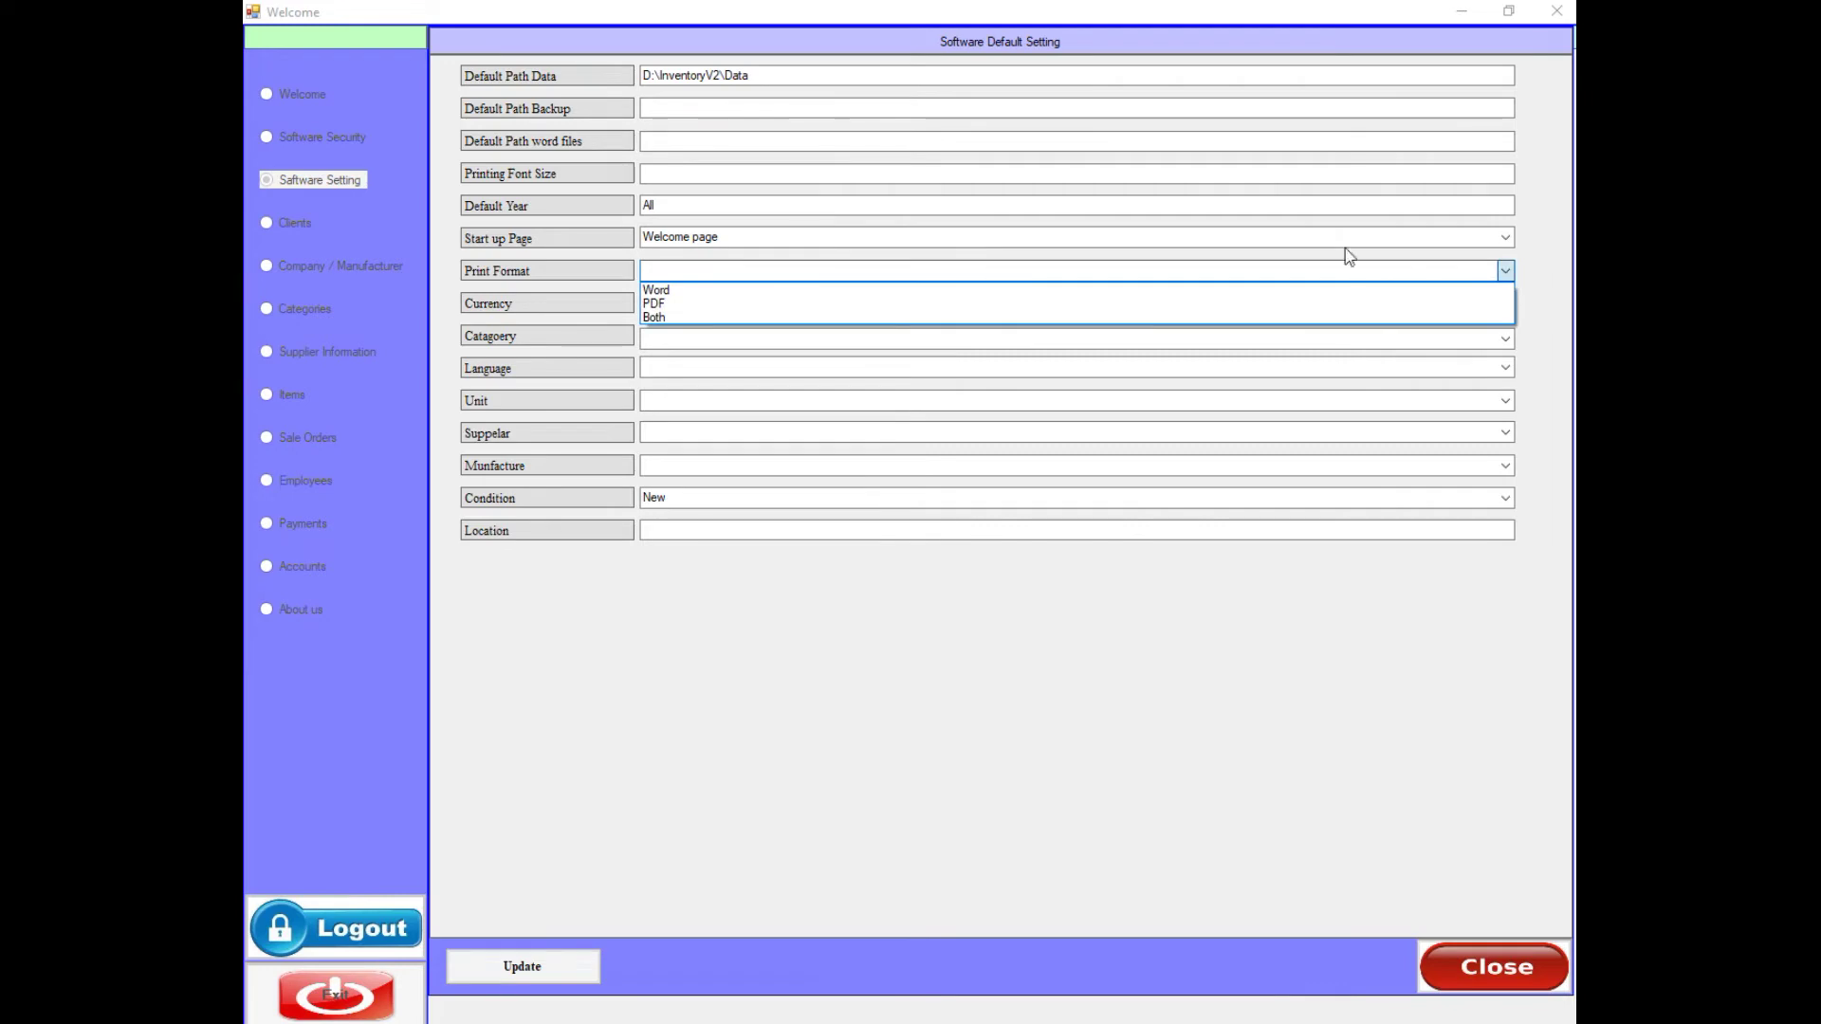
left_click(675, 319)
left_click(681, 303)
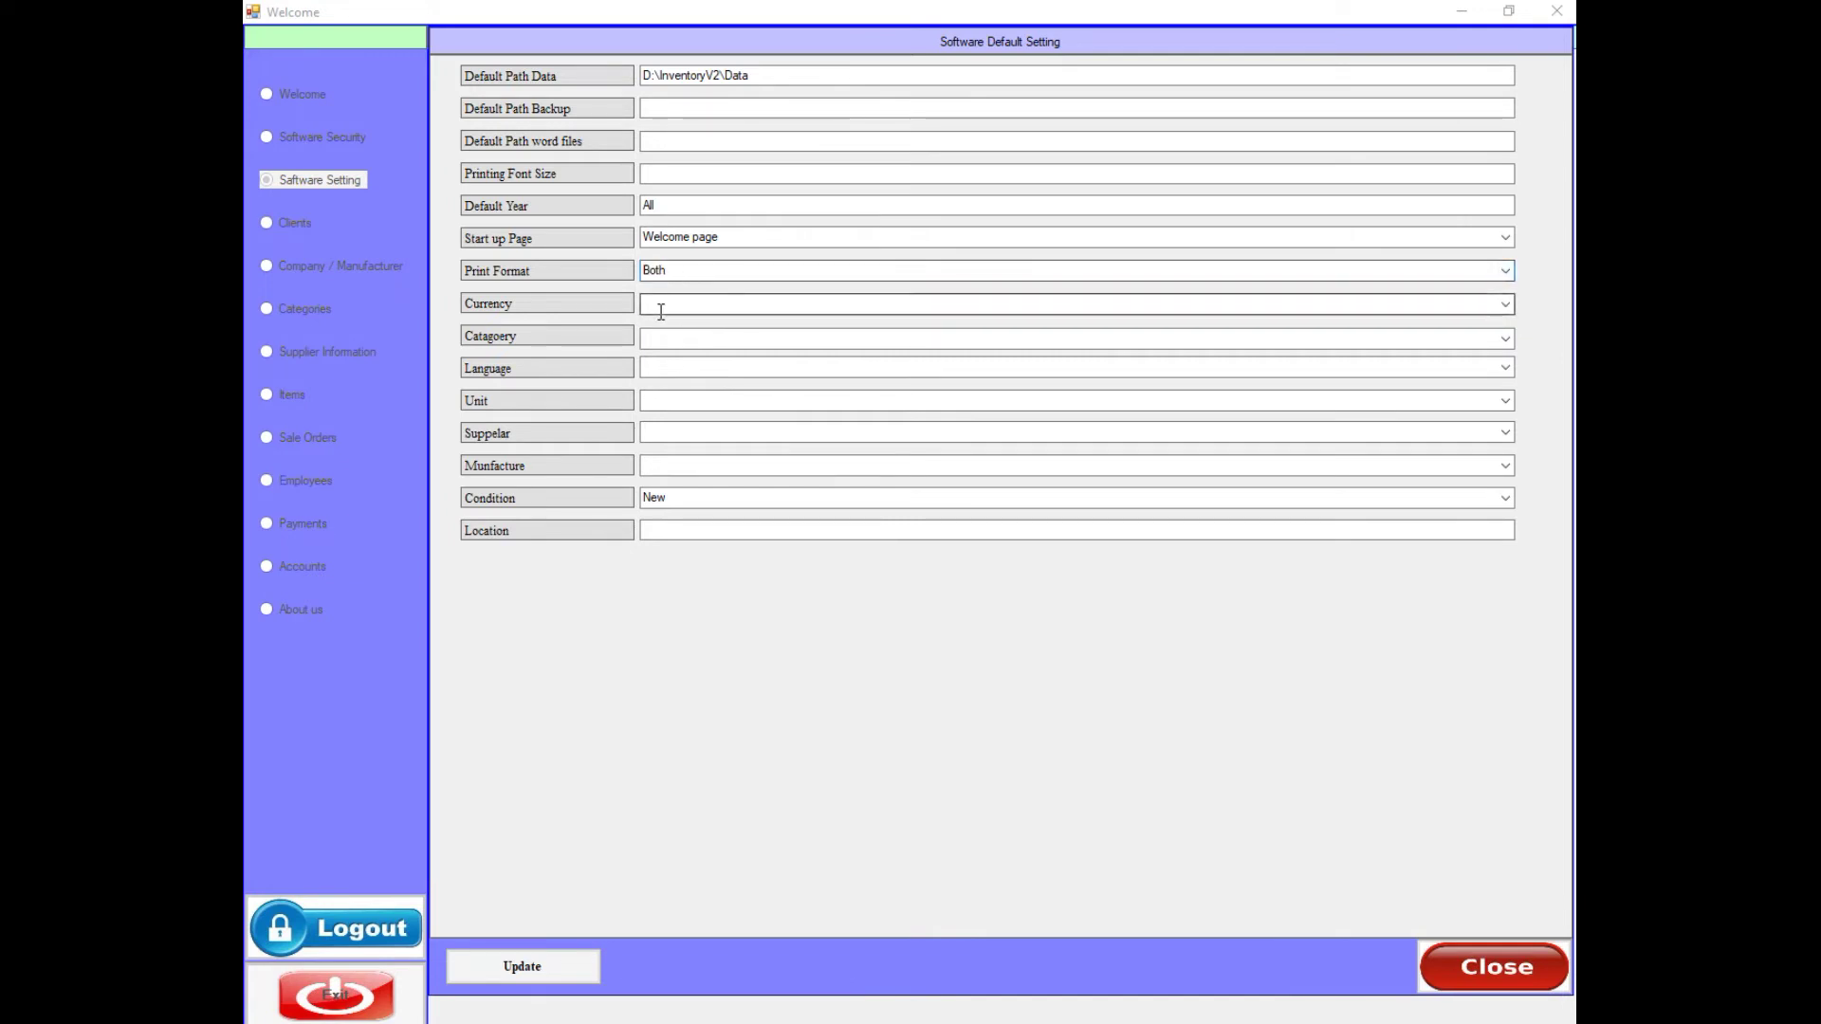
- Set default currency IQD, category ELECTRIC and language English
left_click(1505, 305)
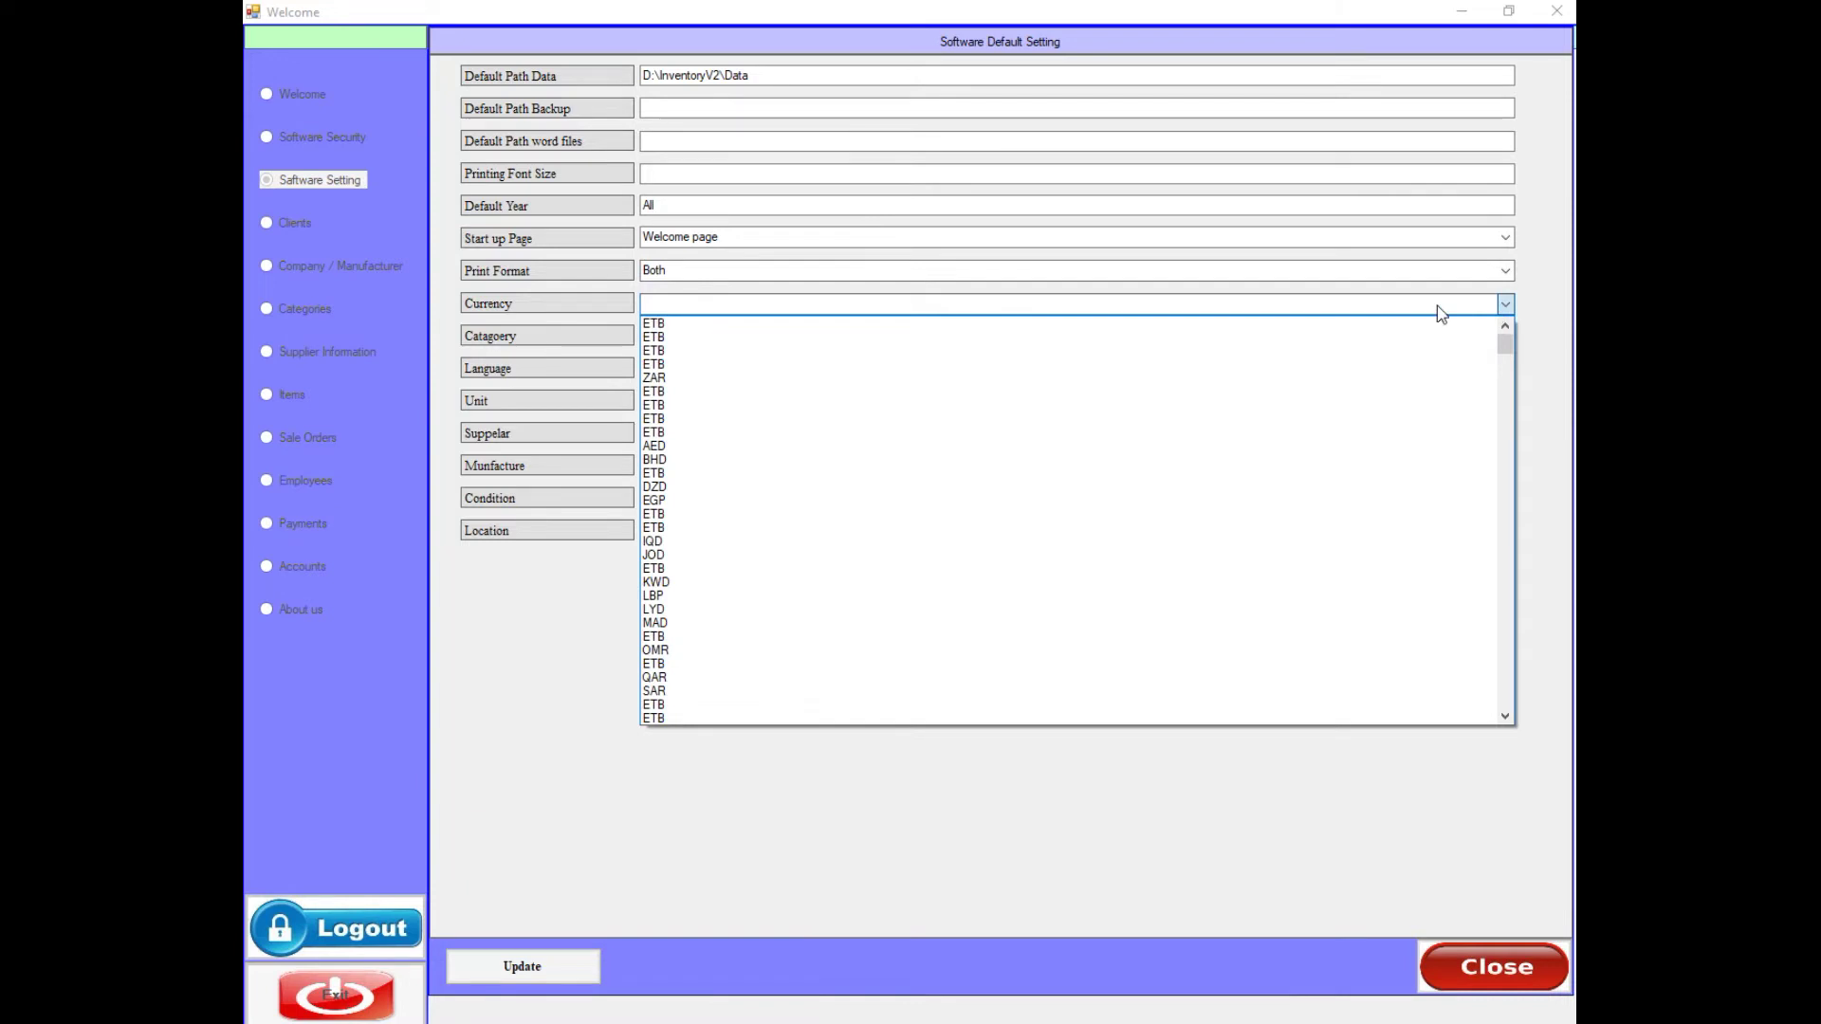
left_click(693, 542)
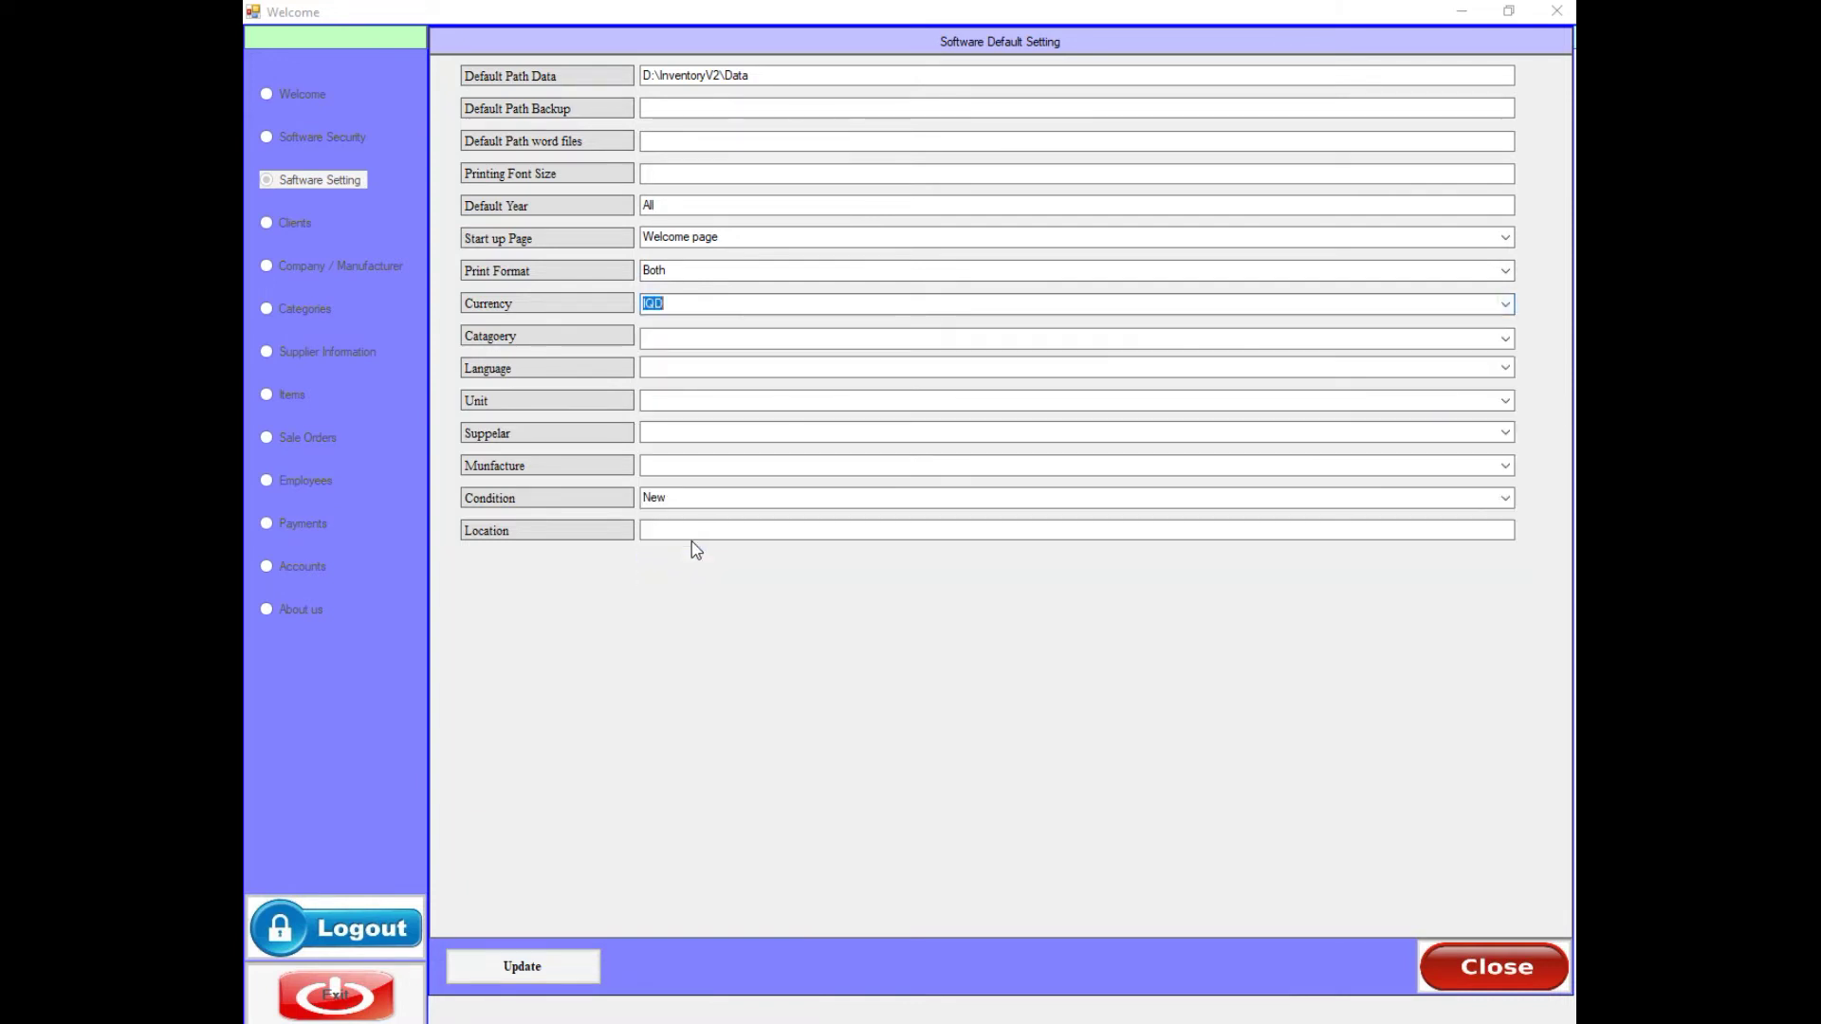
left_click(667, 339)
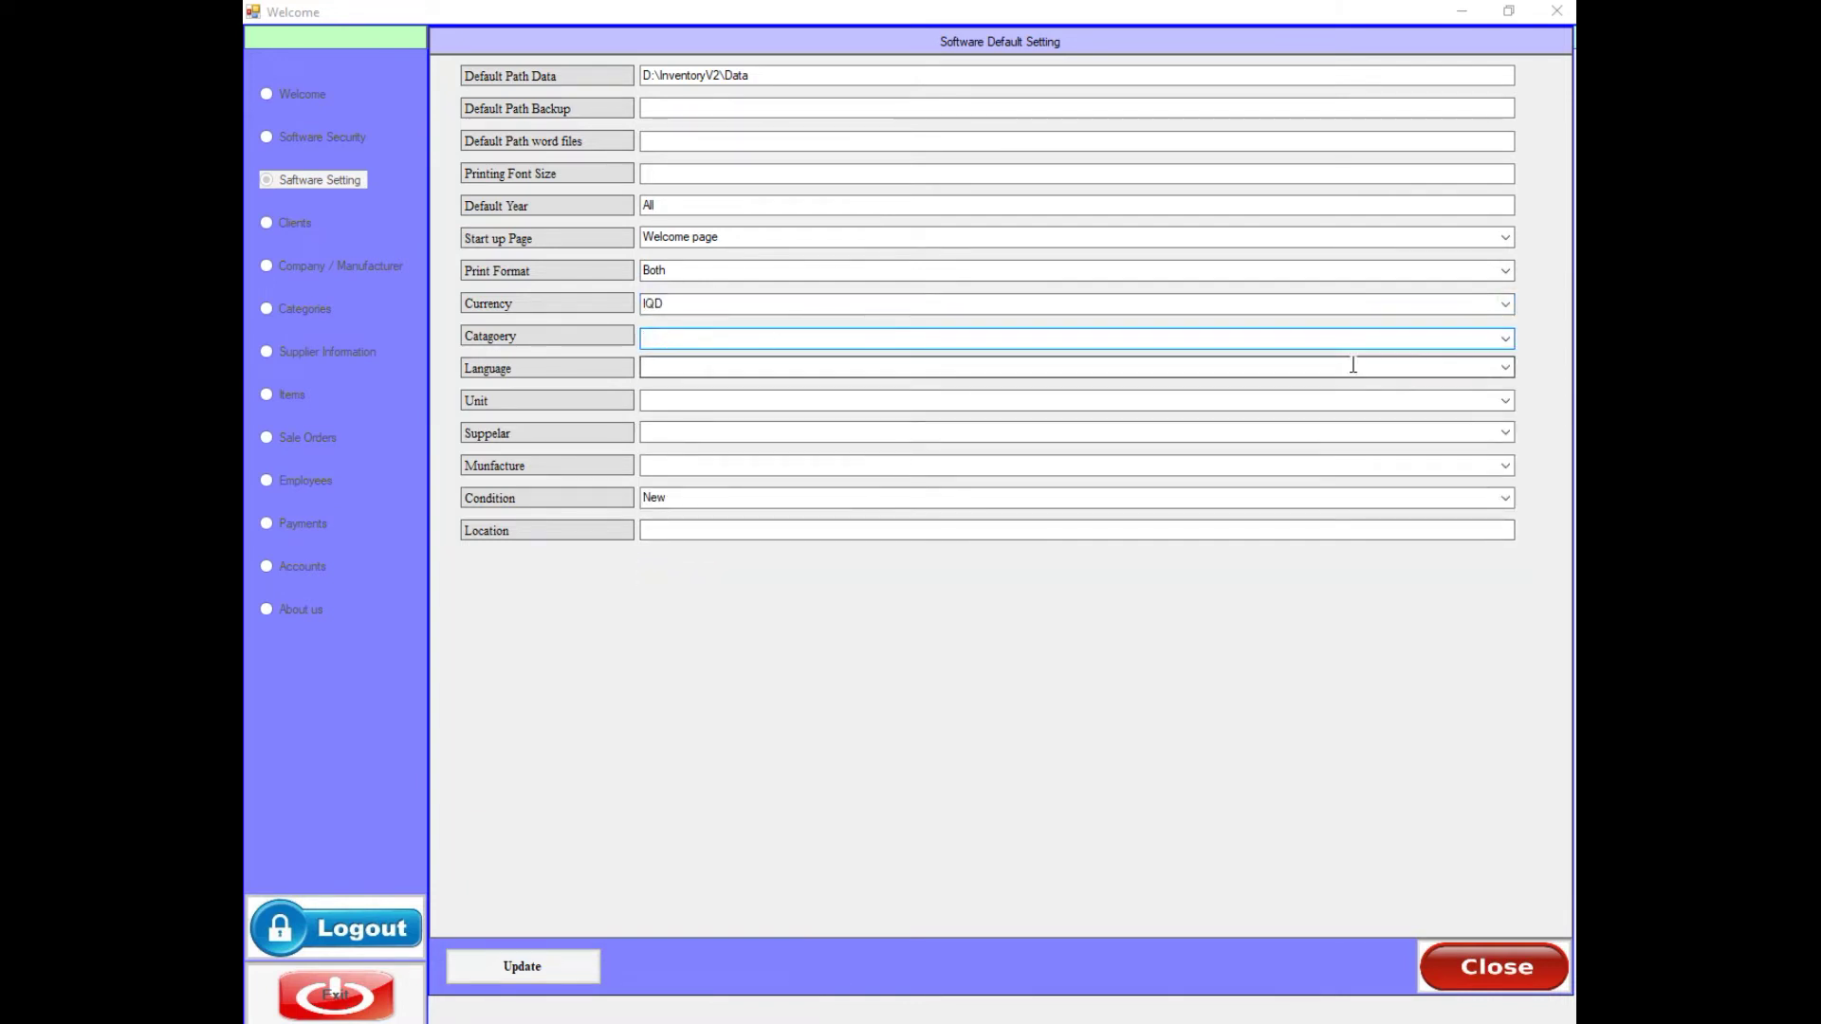
left_click(1505, 339)
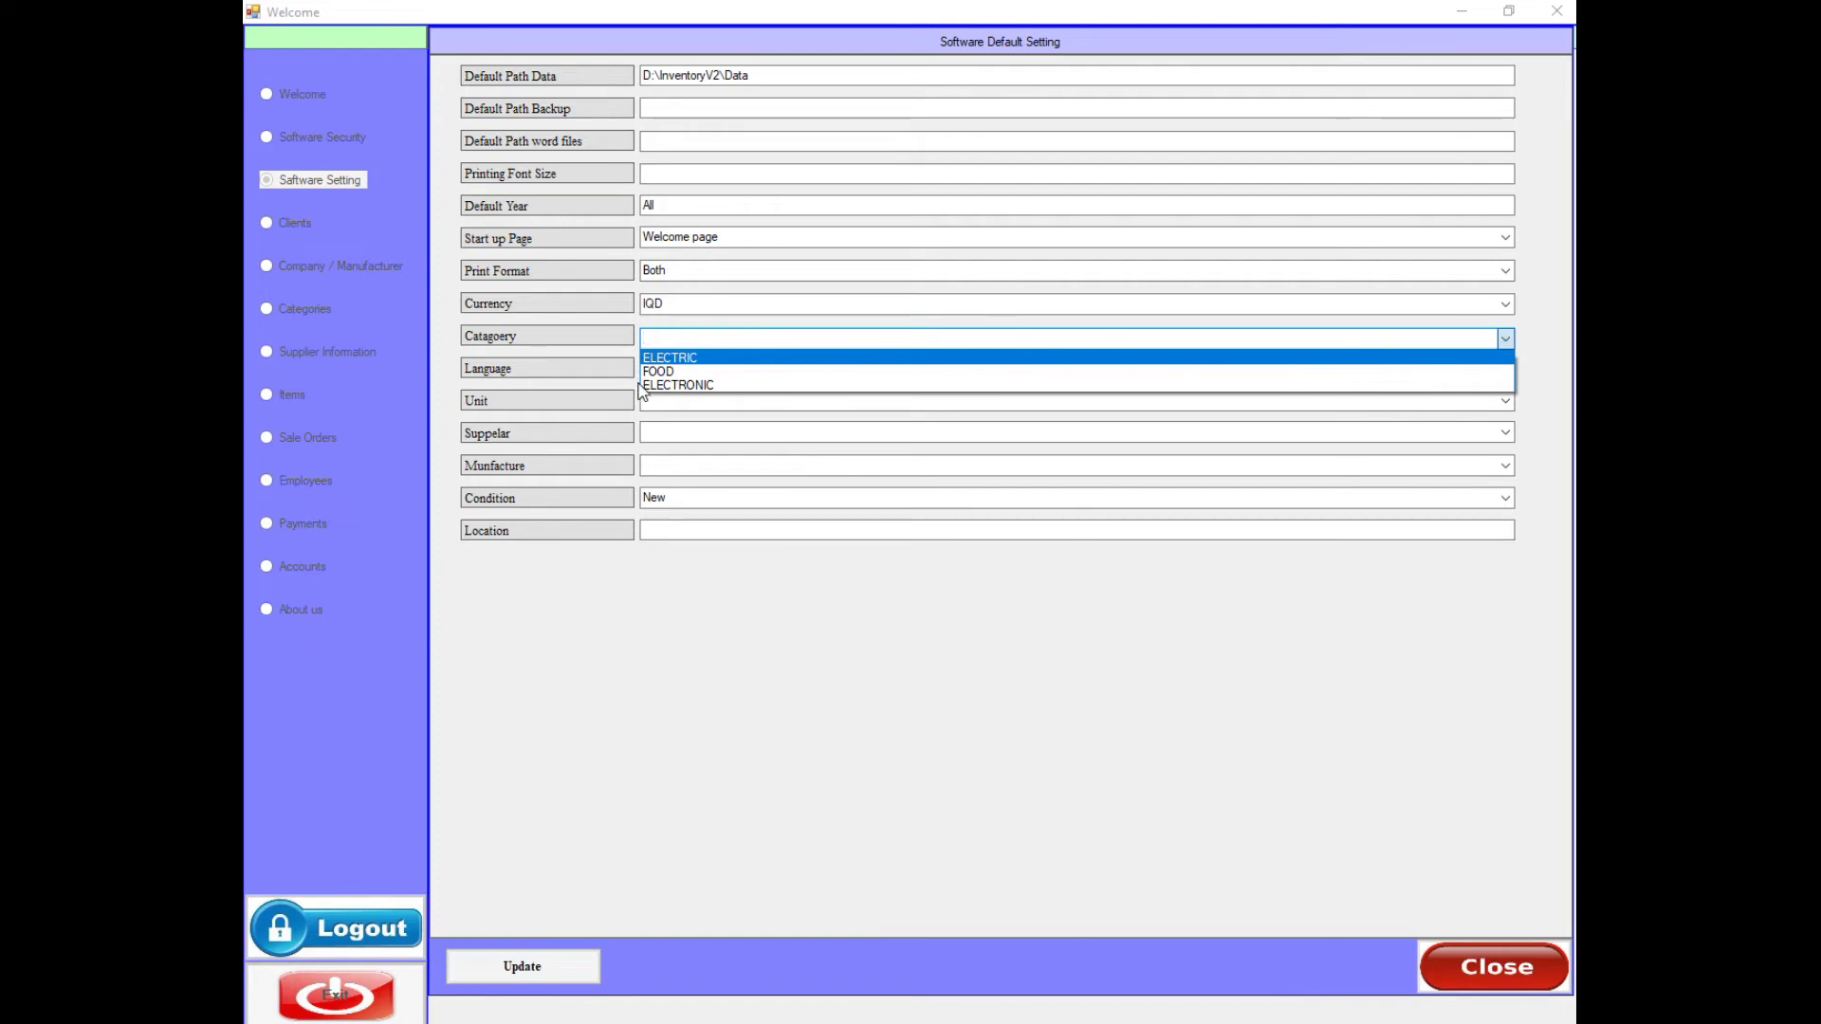
left_click(670, 358)
left_click(664, 369)
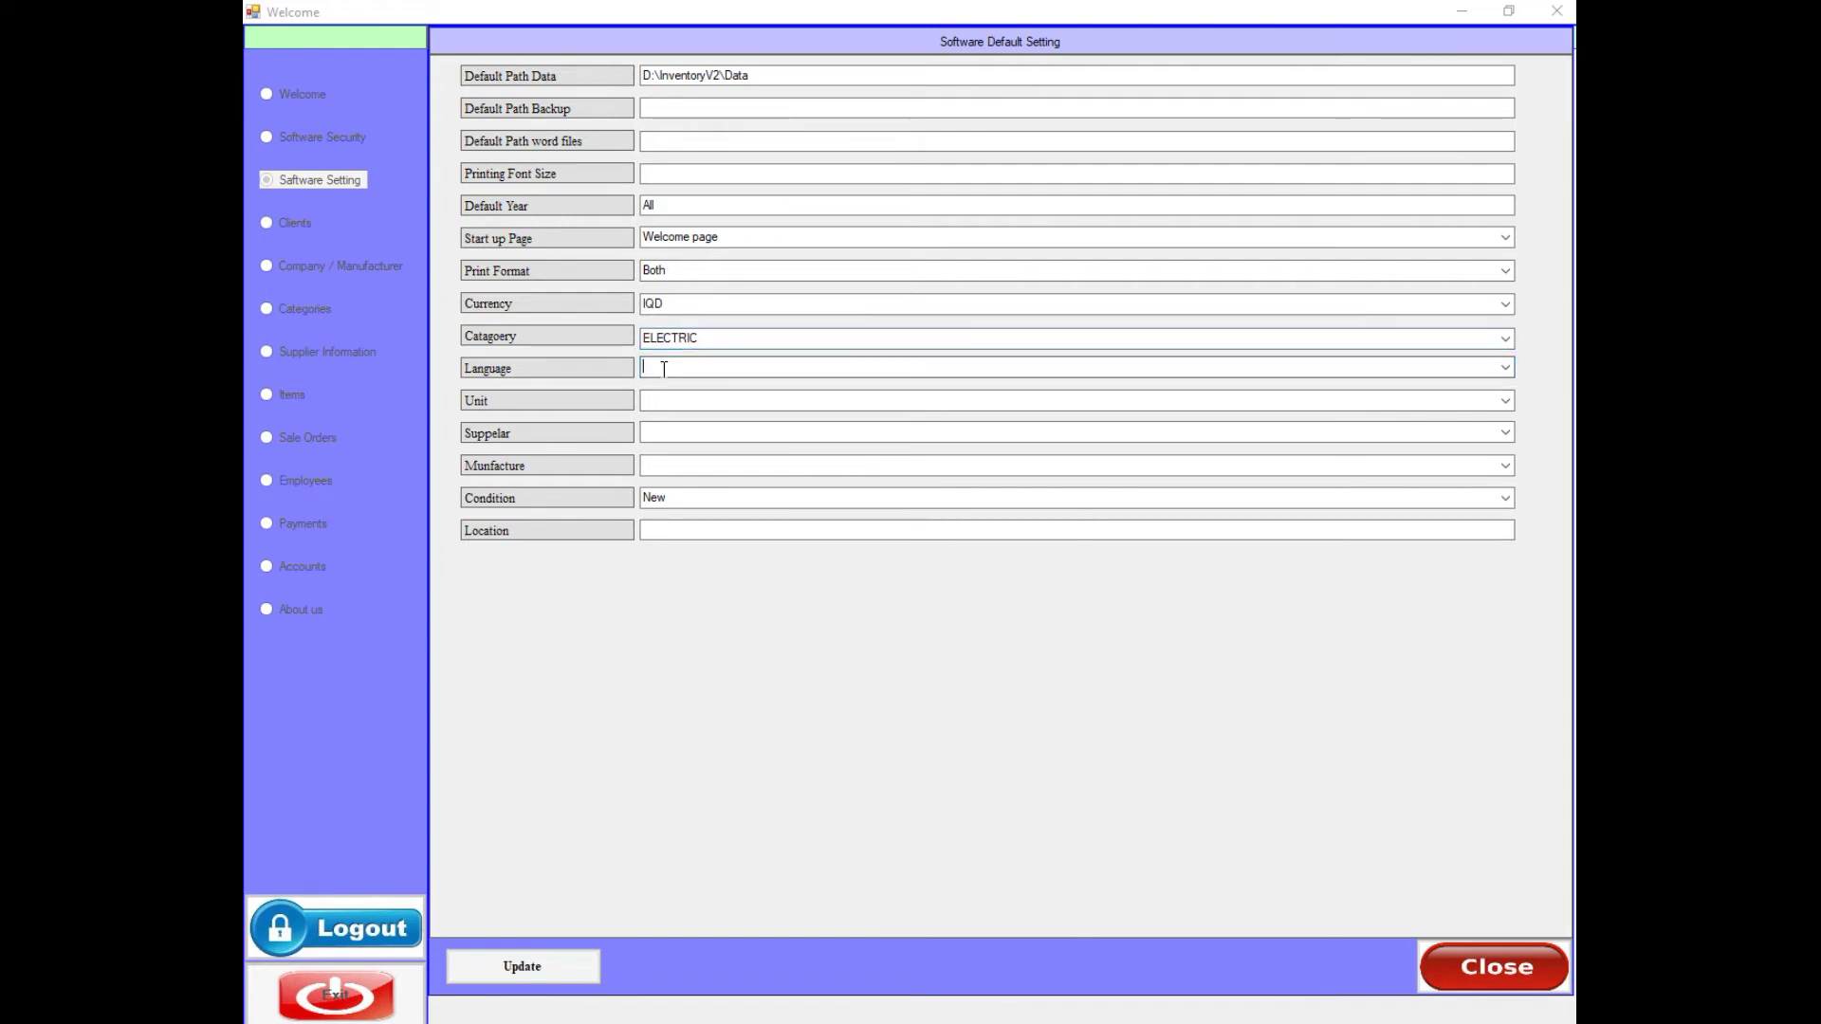
left_click(1505, 368)
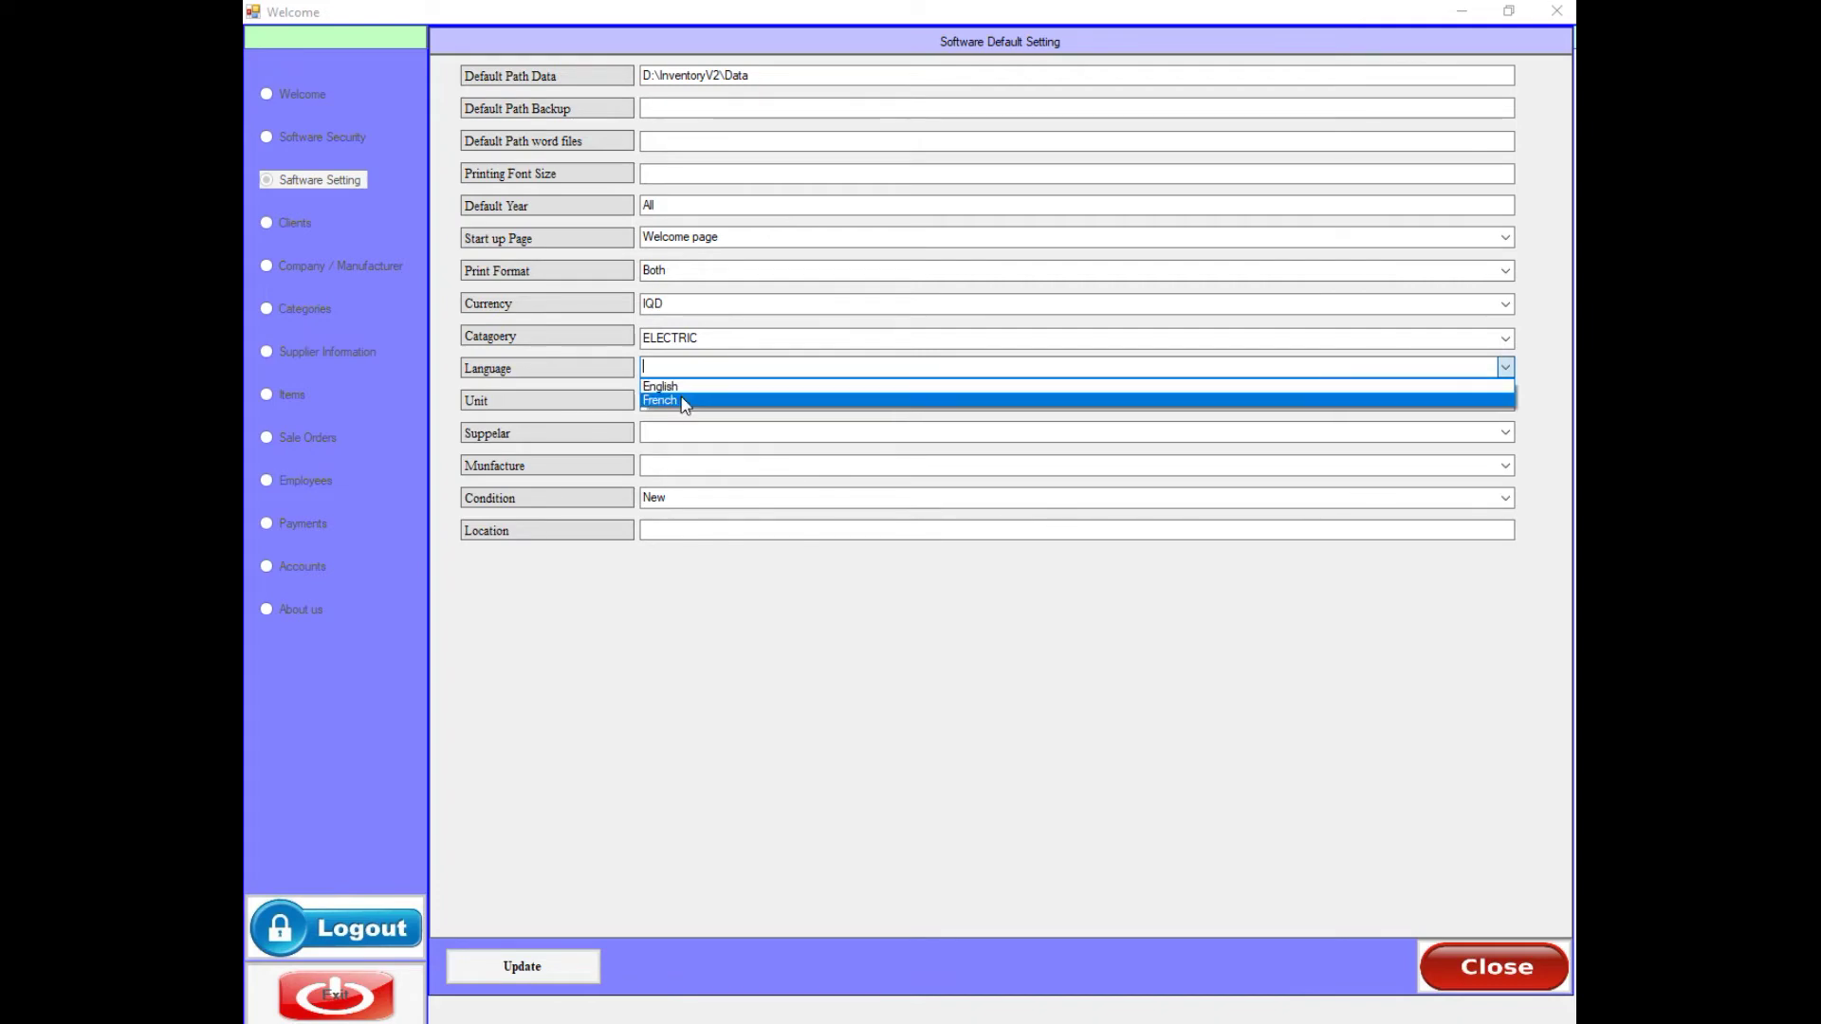
left_click(668, 369)
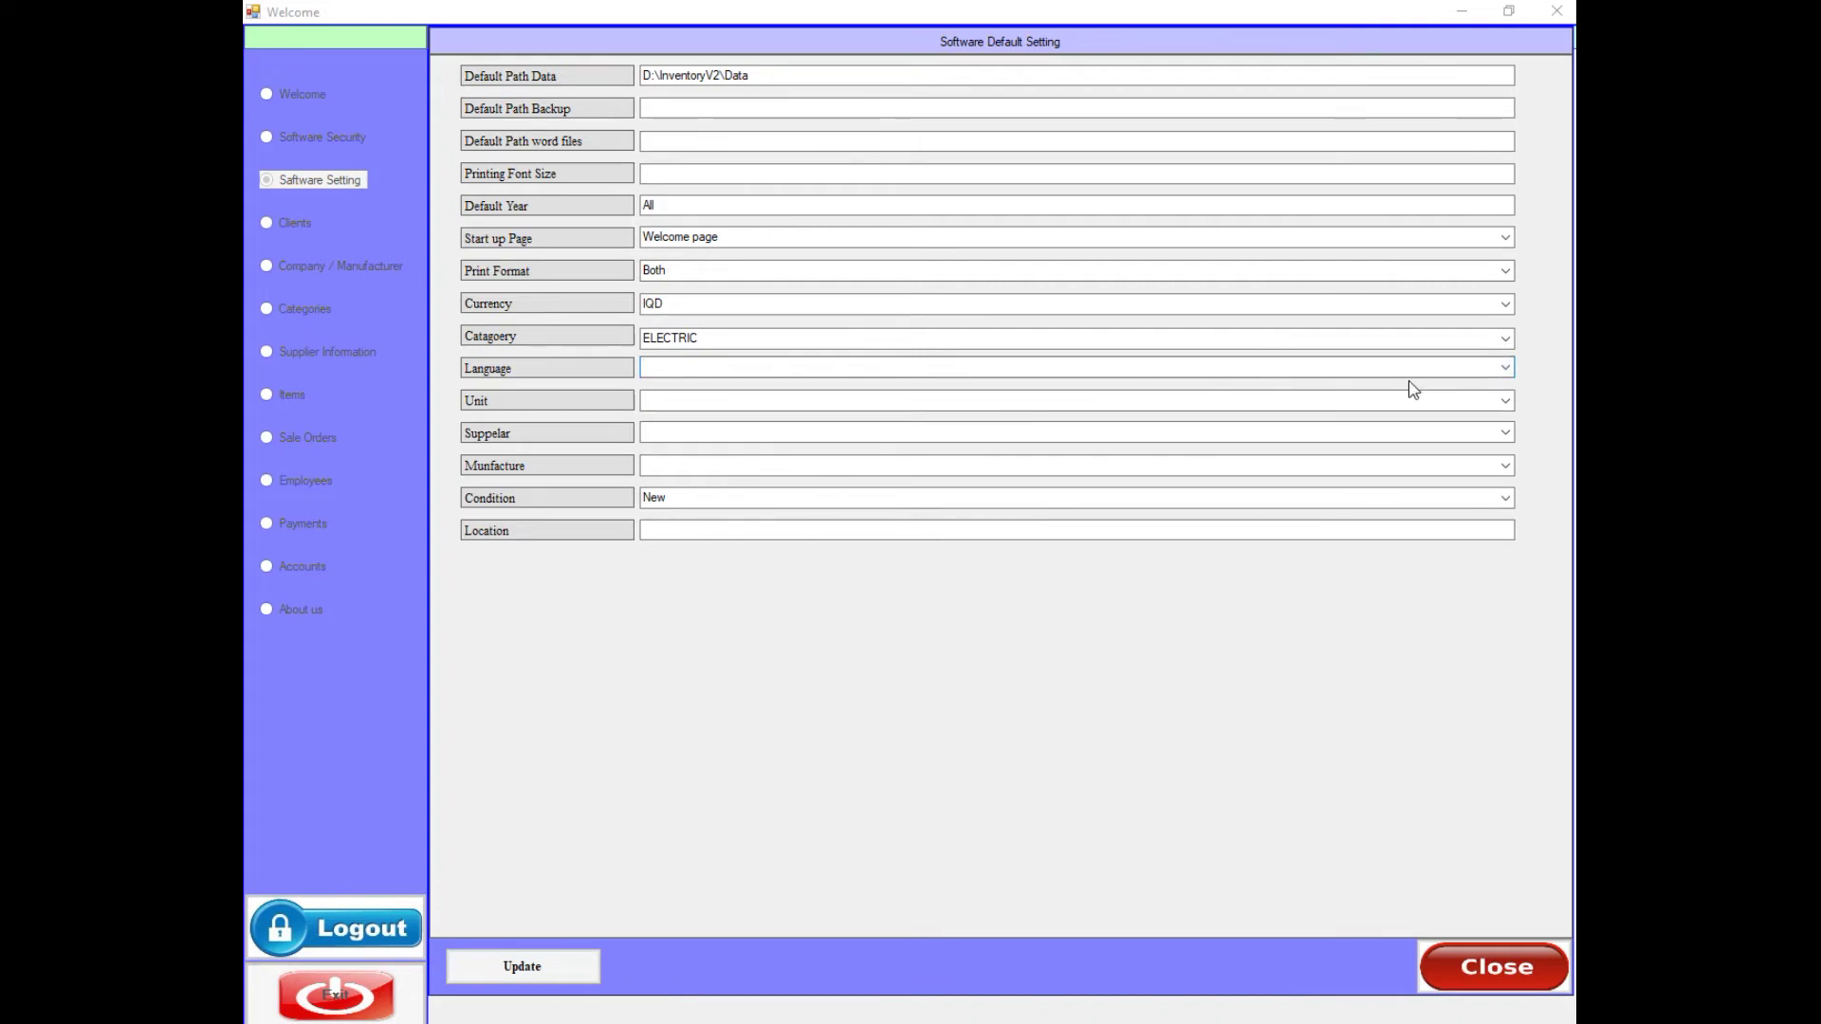
left_click(1505, 368)
left_click(669, 387)
- Set unit Box, supplier USAMA CO and manufacturer Ali and co, then save
left_click(664, 400)
left_click(1504, 400)
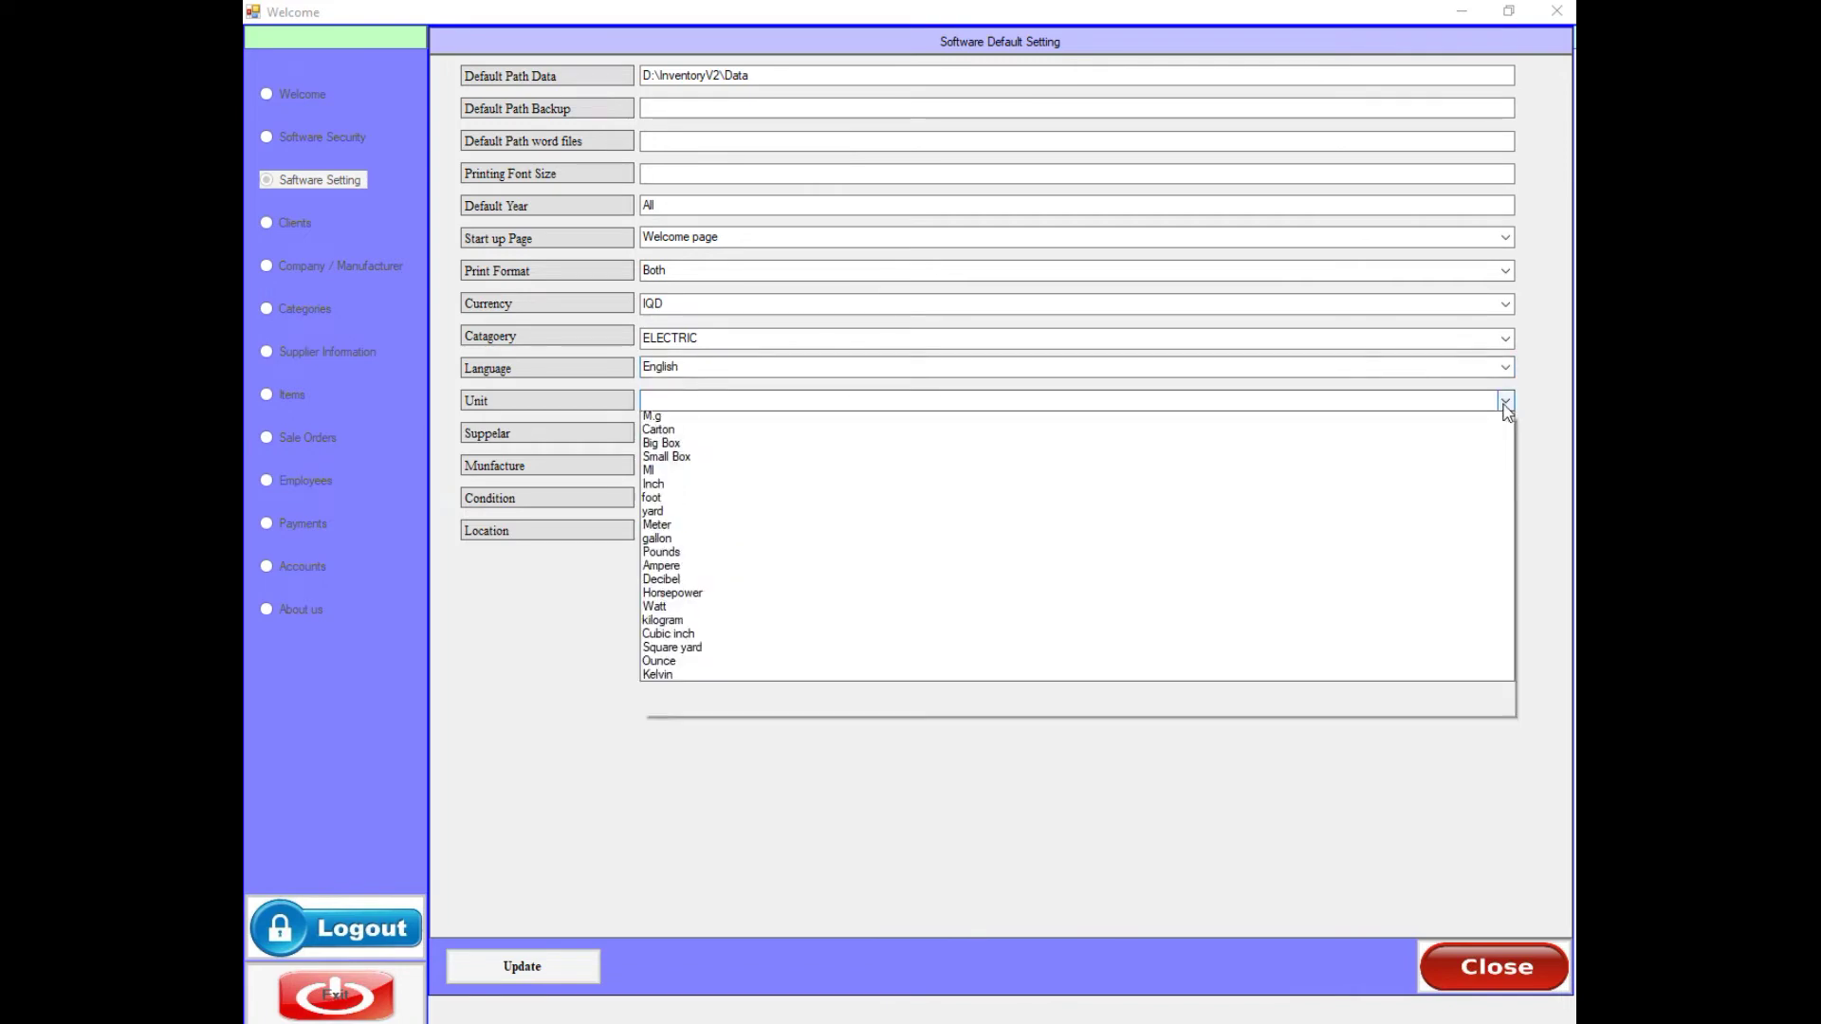
left_click(671, 434)
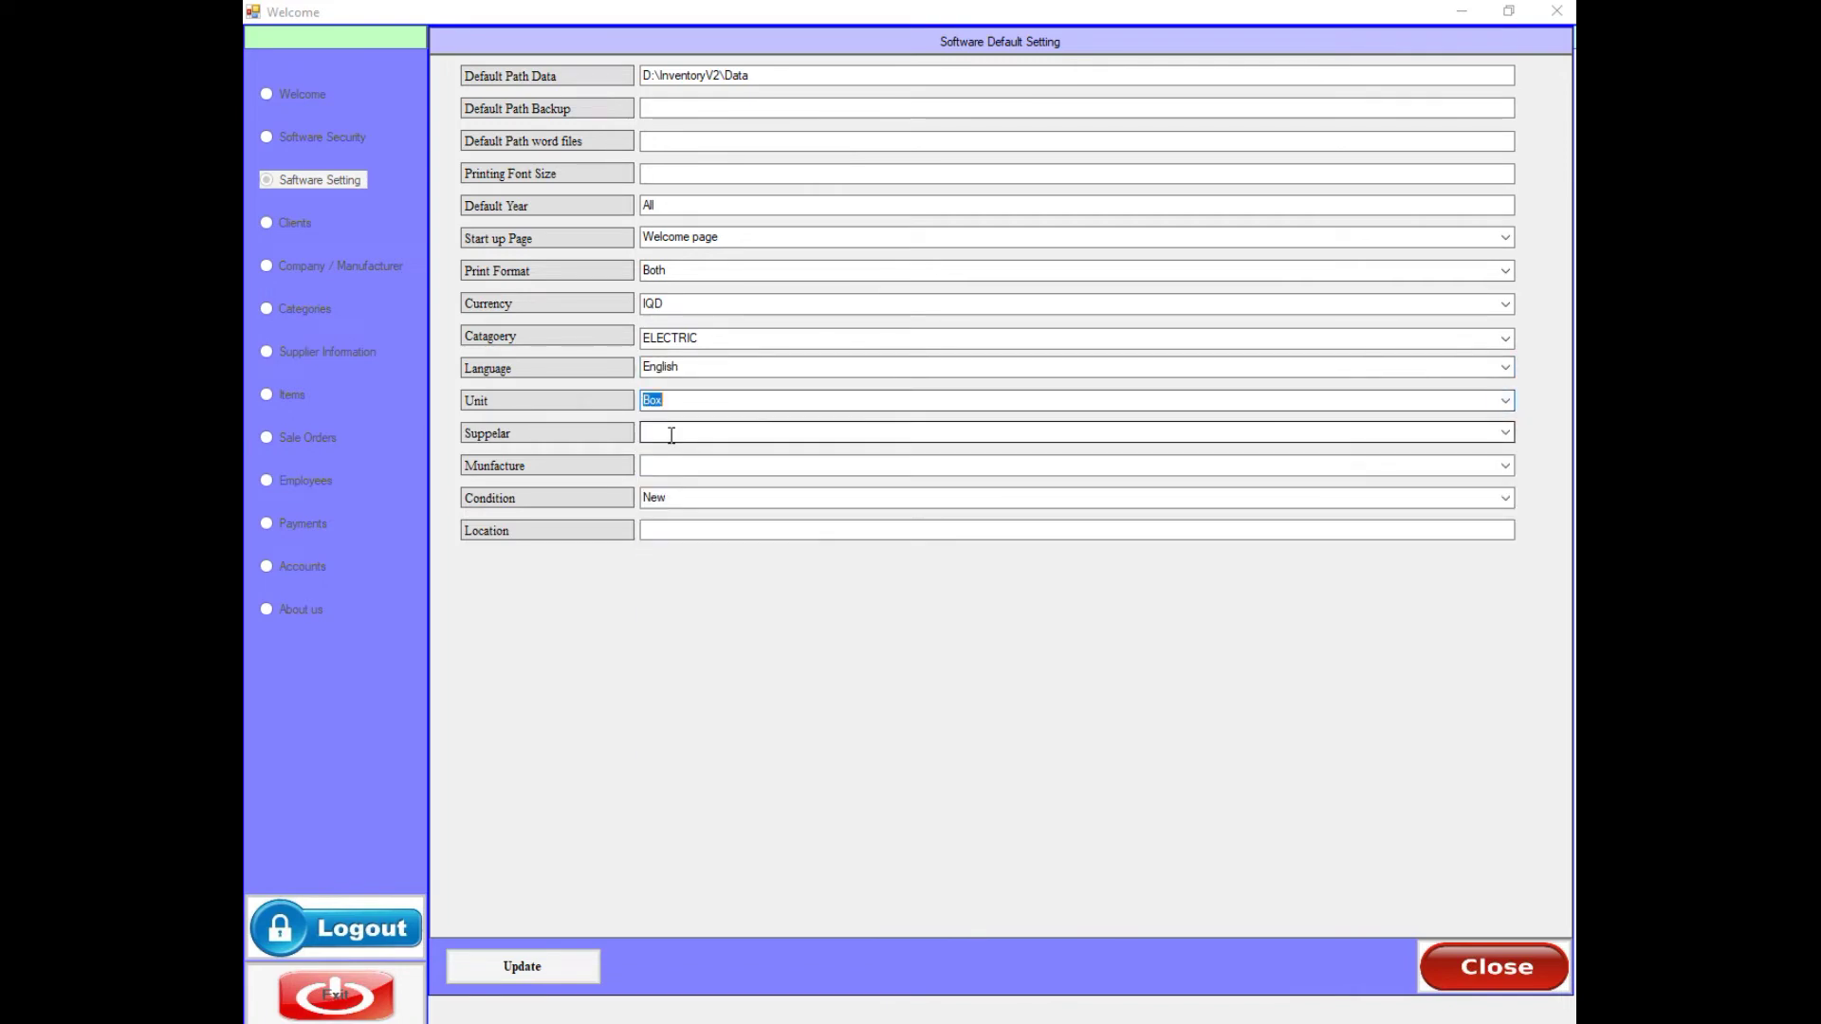
left_click(670, 435)
left_click(1504, 433)
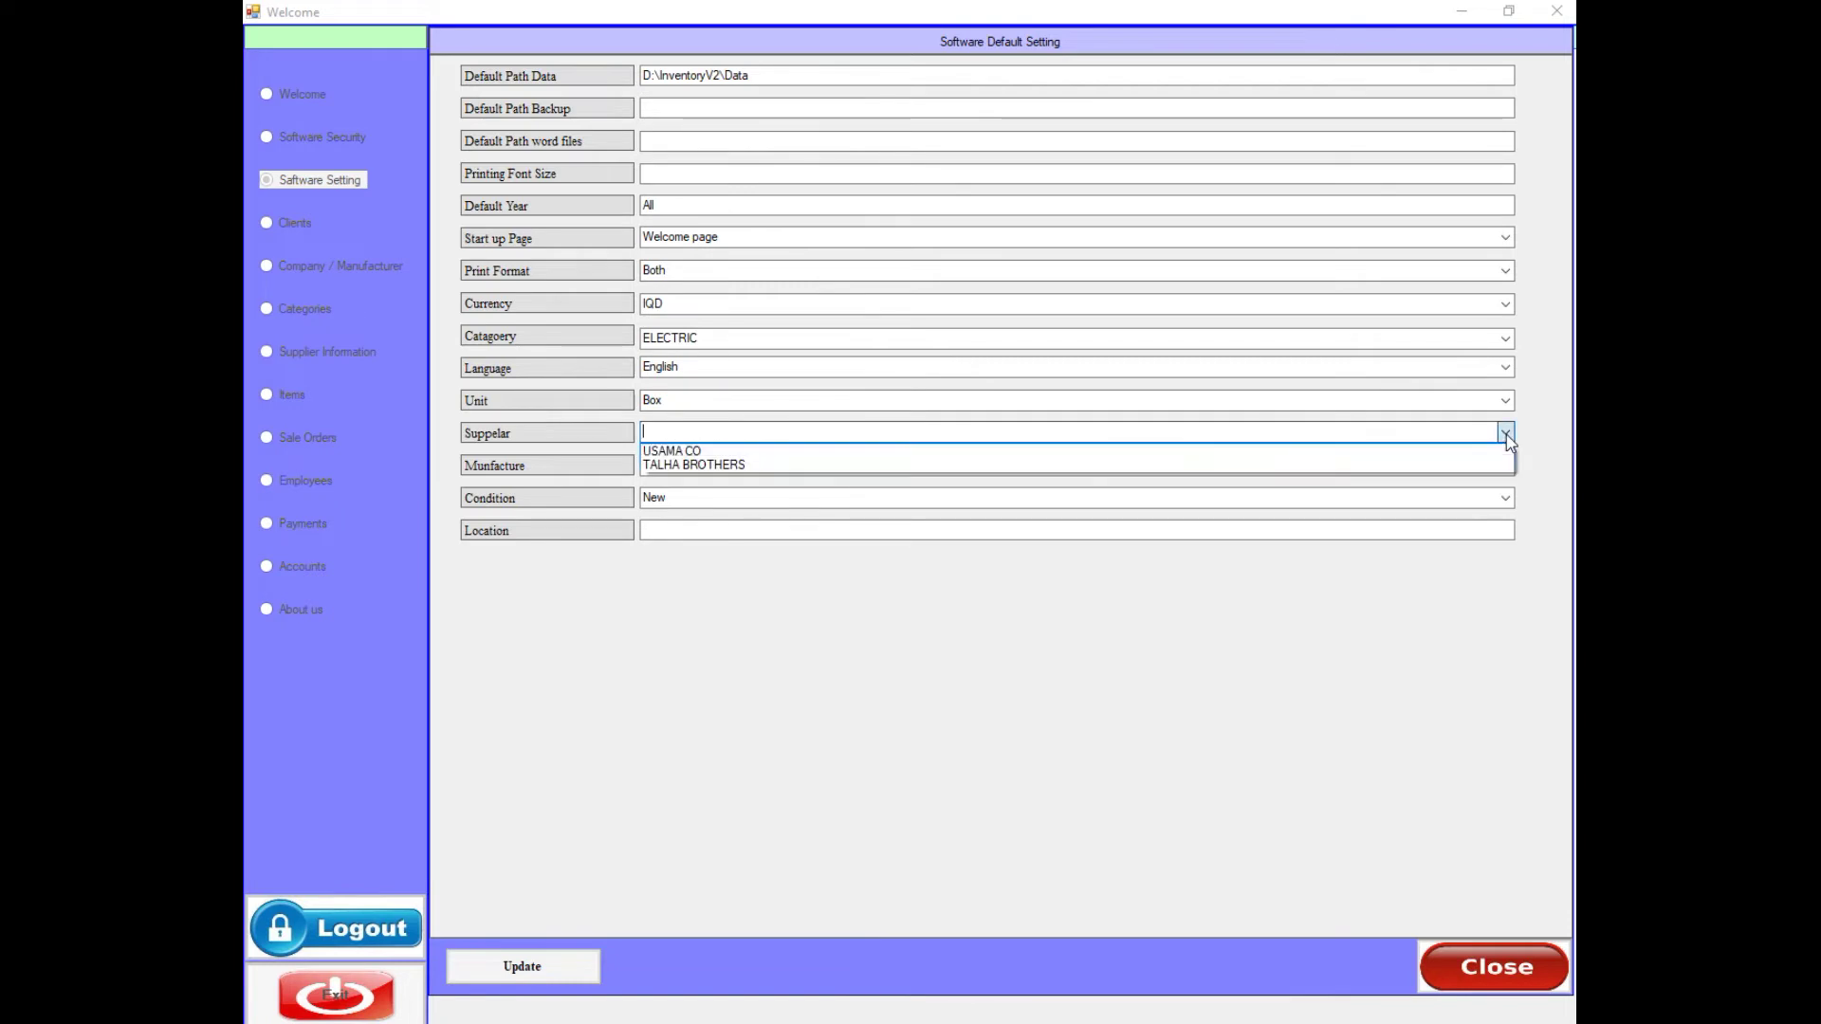
left_click(735, 451)
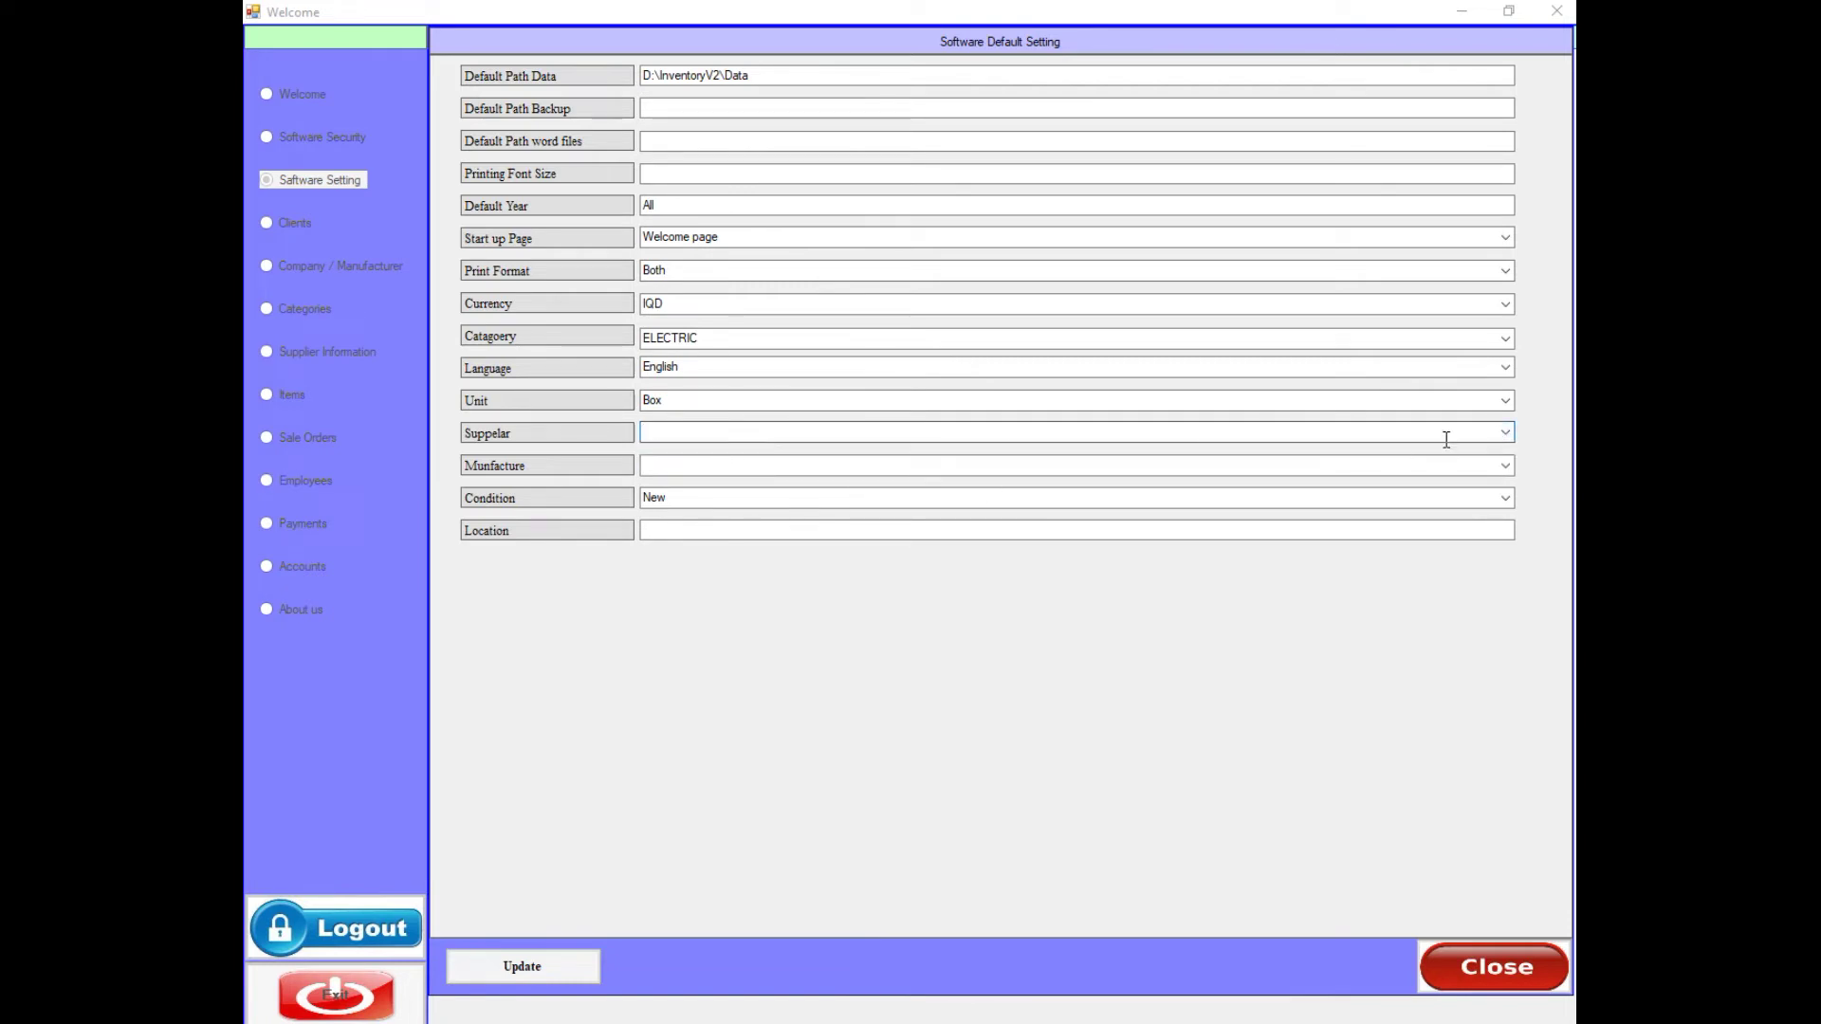
left_click(1504, 433)
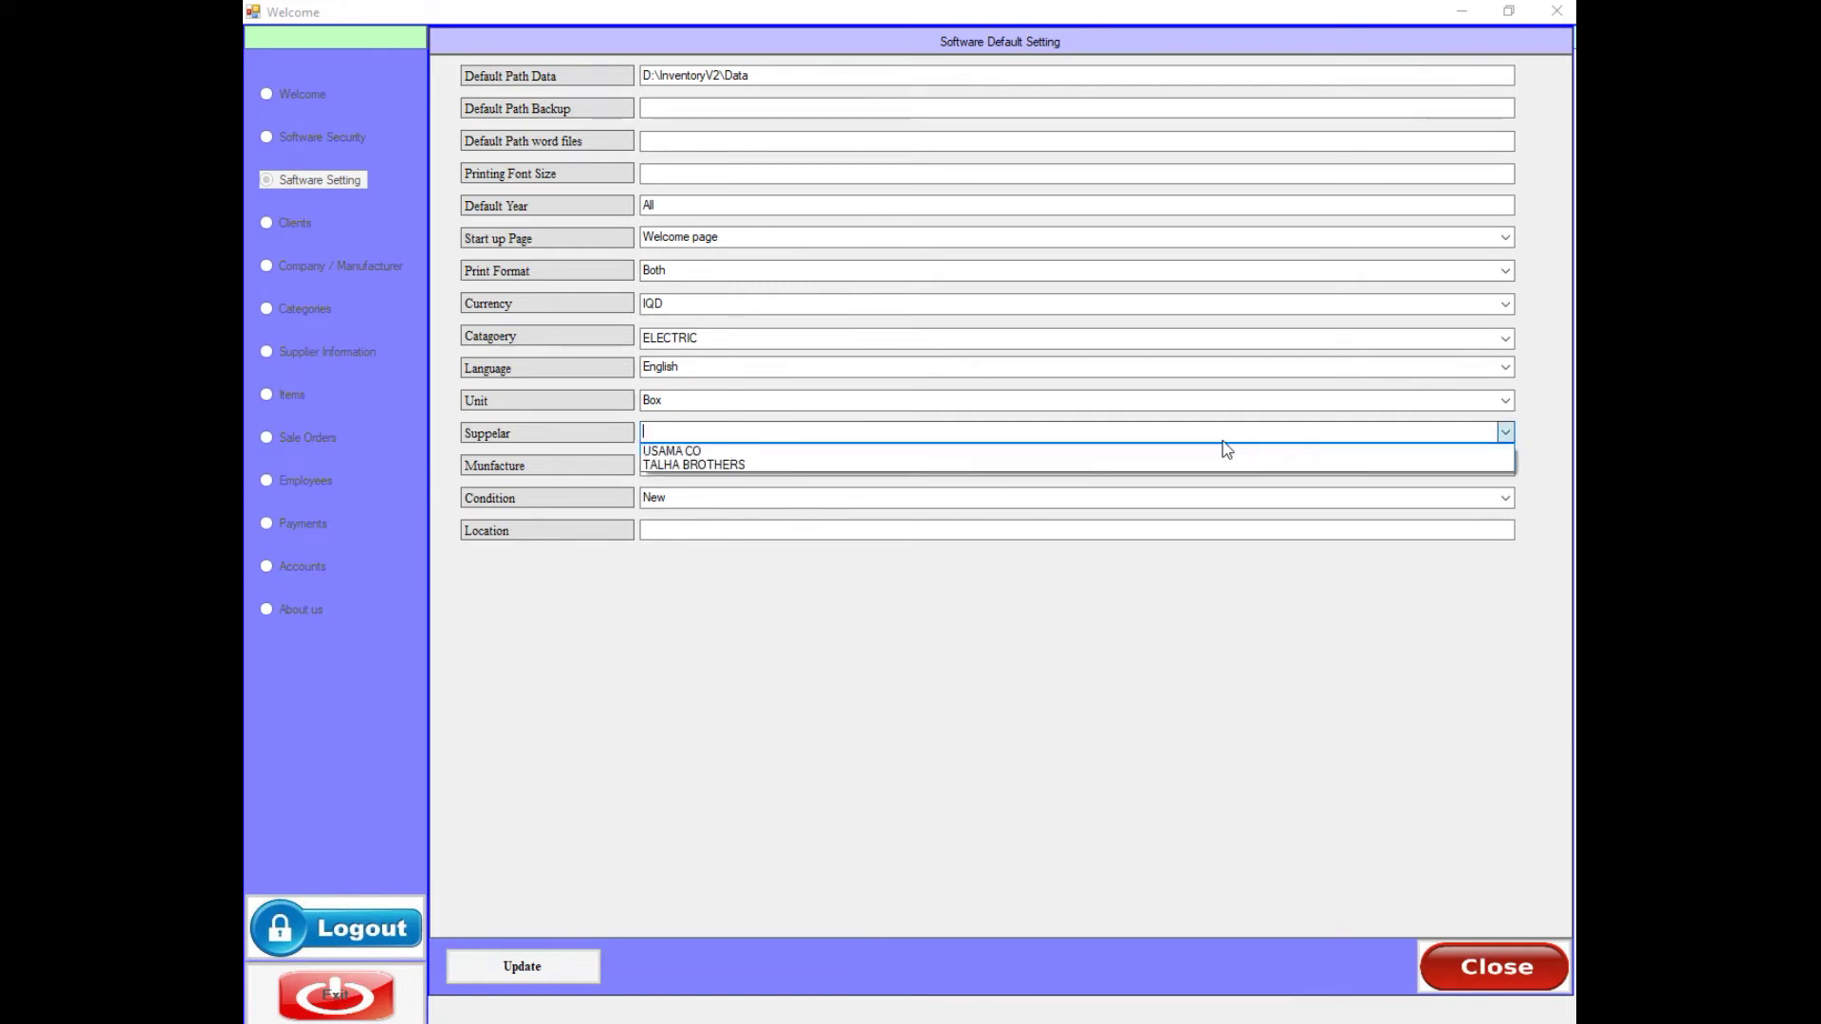
left_click(758, 451)
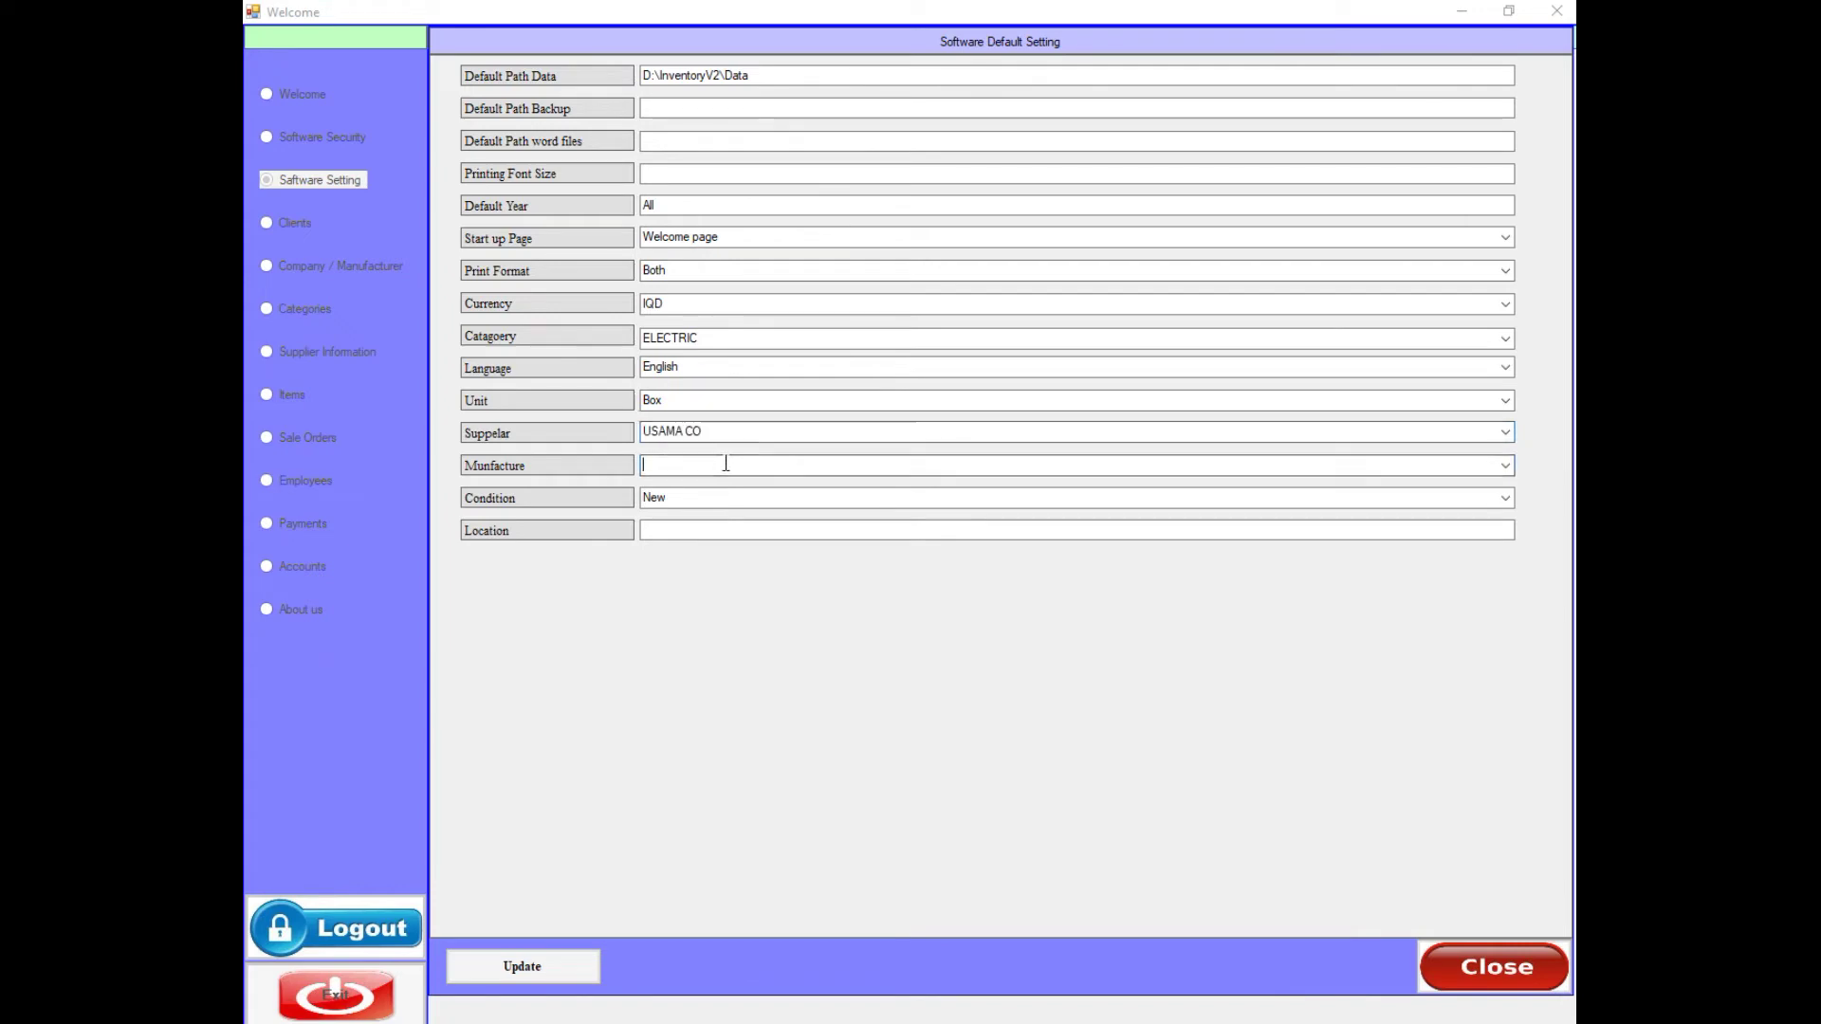
left_click(1505, 466)
left_click(666, 486)
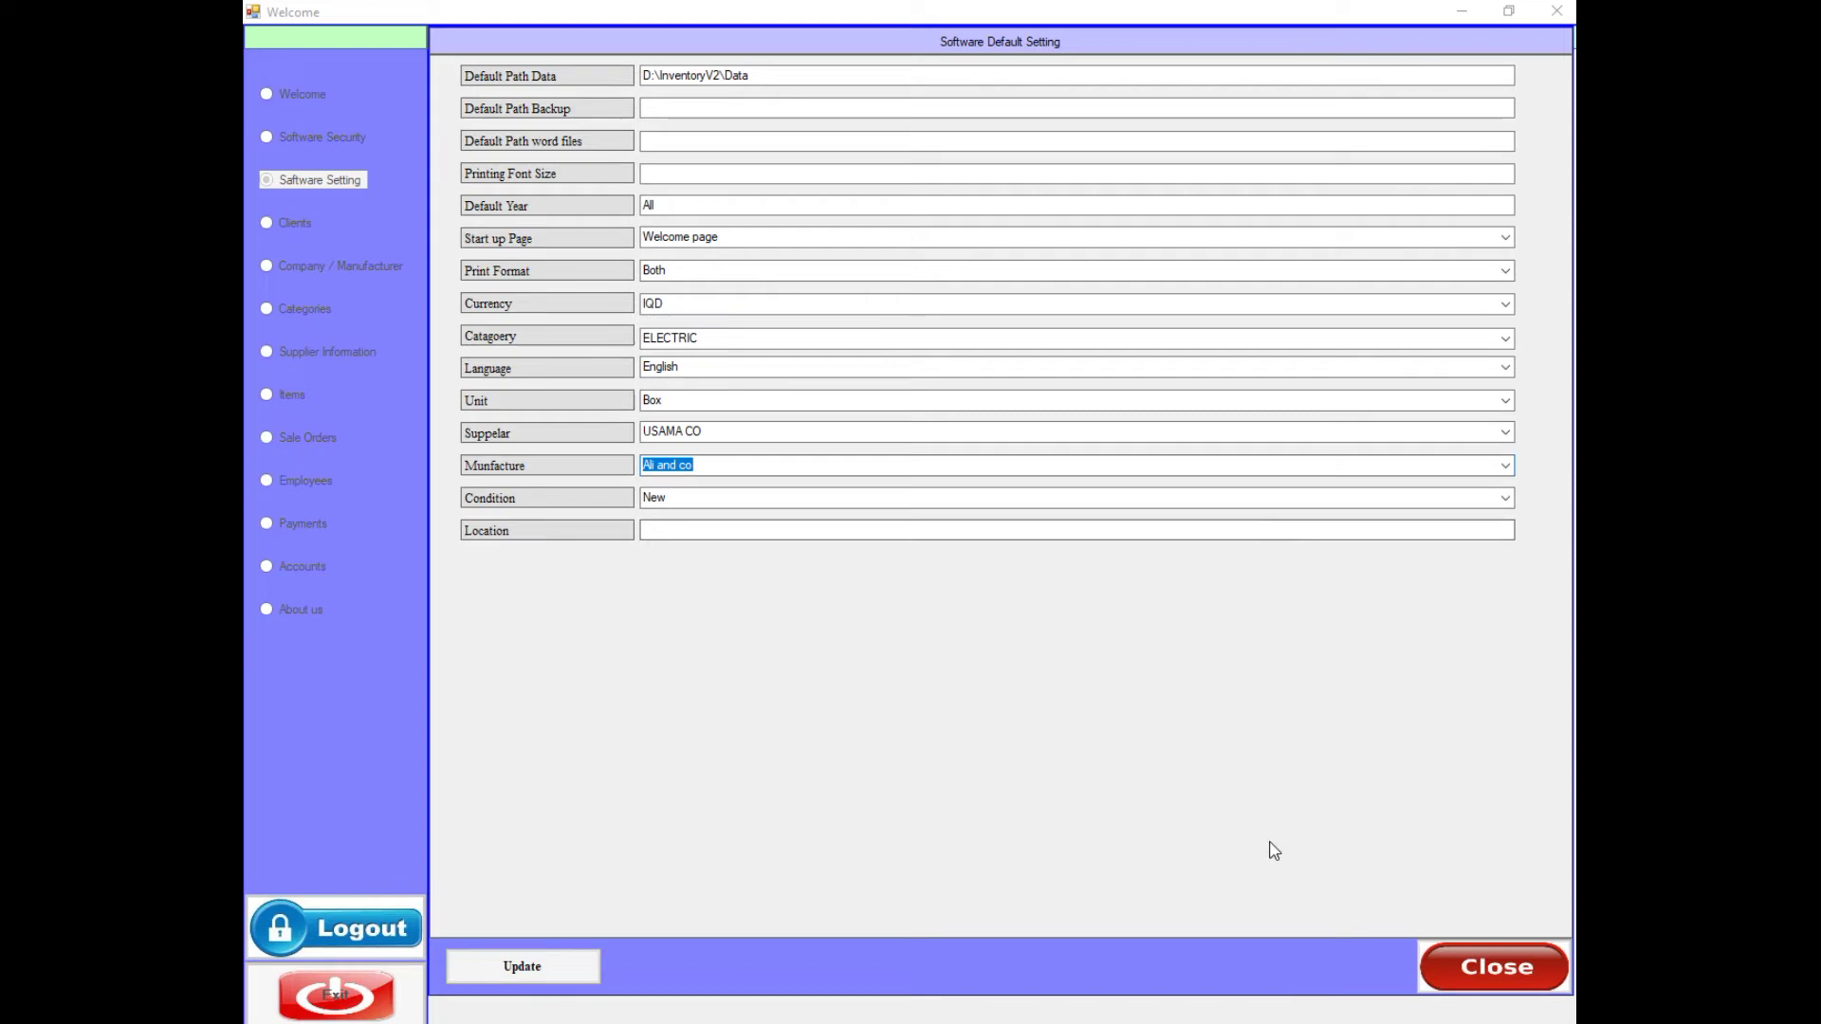
left_click(573, 966)
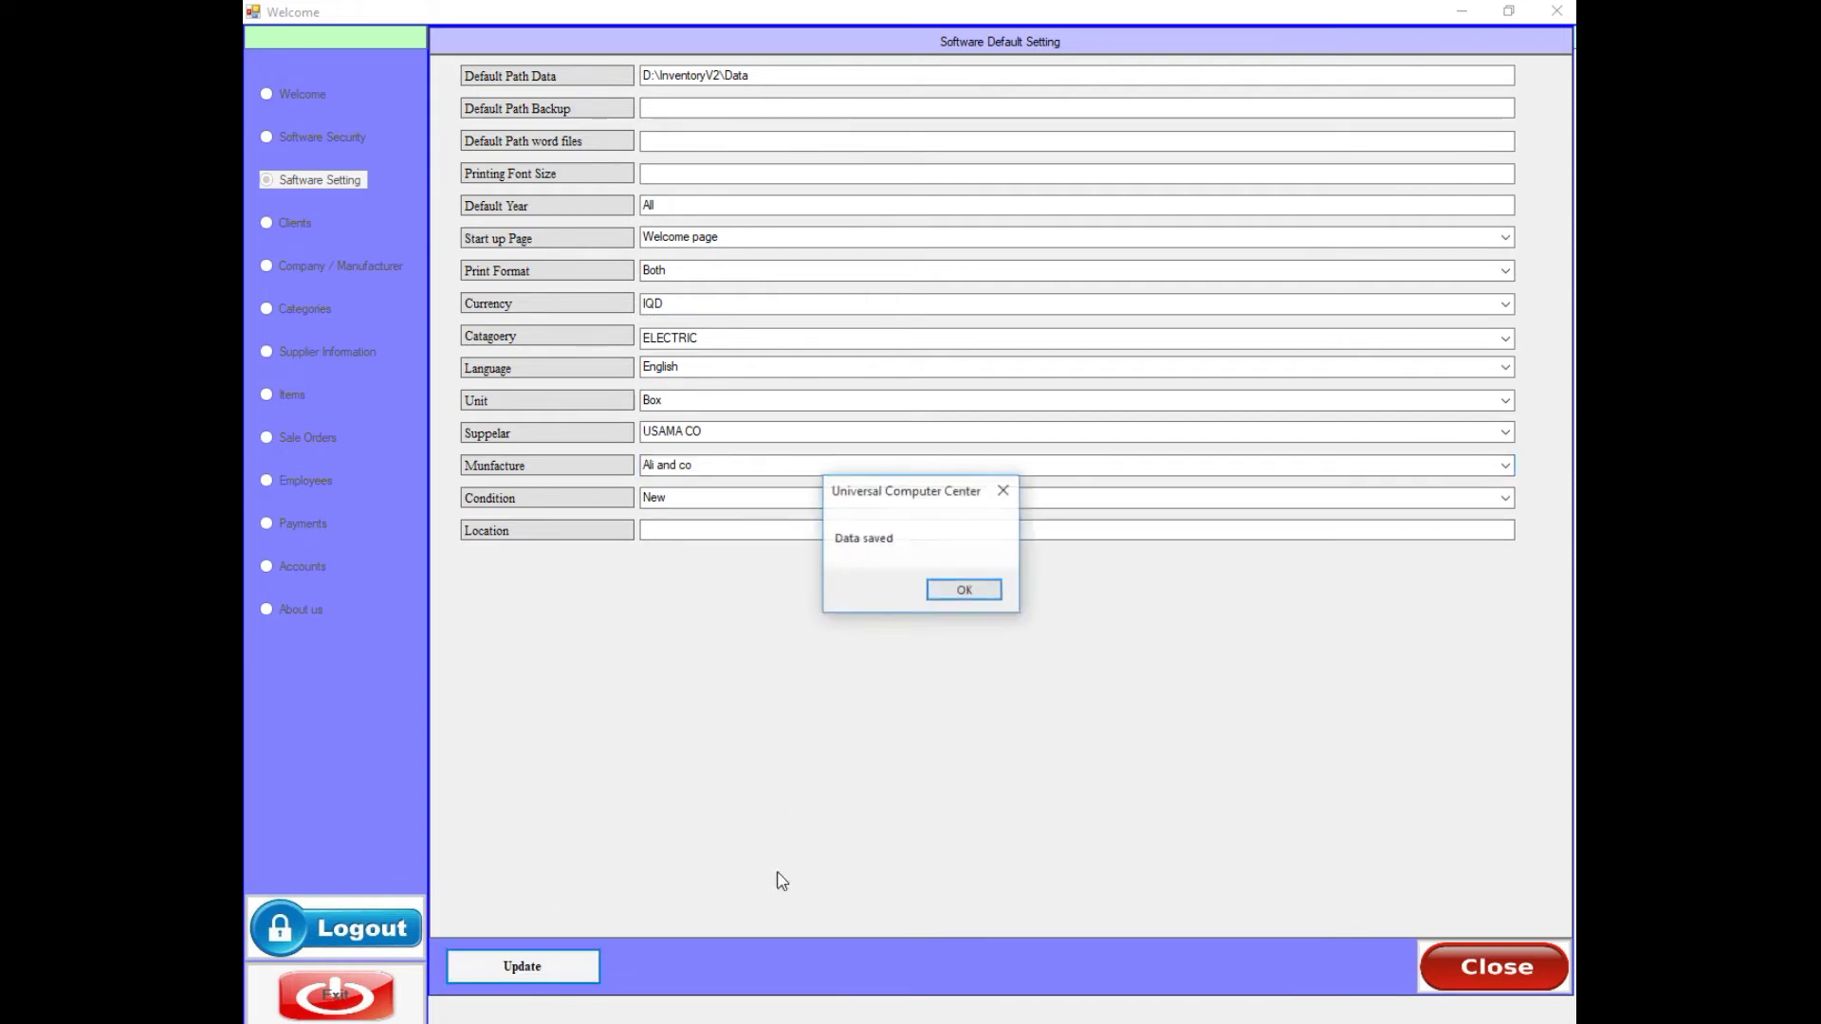
left_click(967, 592)
- Close default settings, preview the Clear Database form with Year set to All, then close it
left_click(1476, 965)
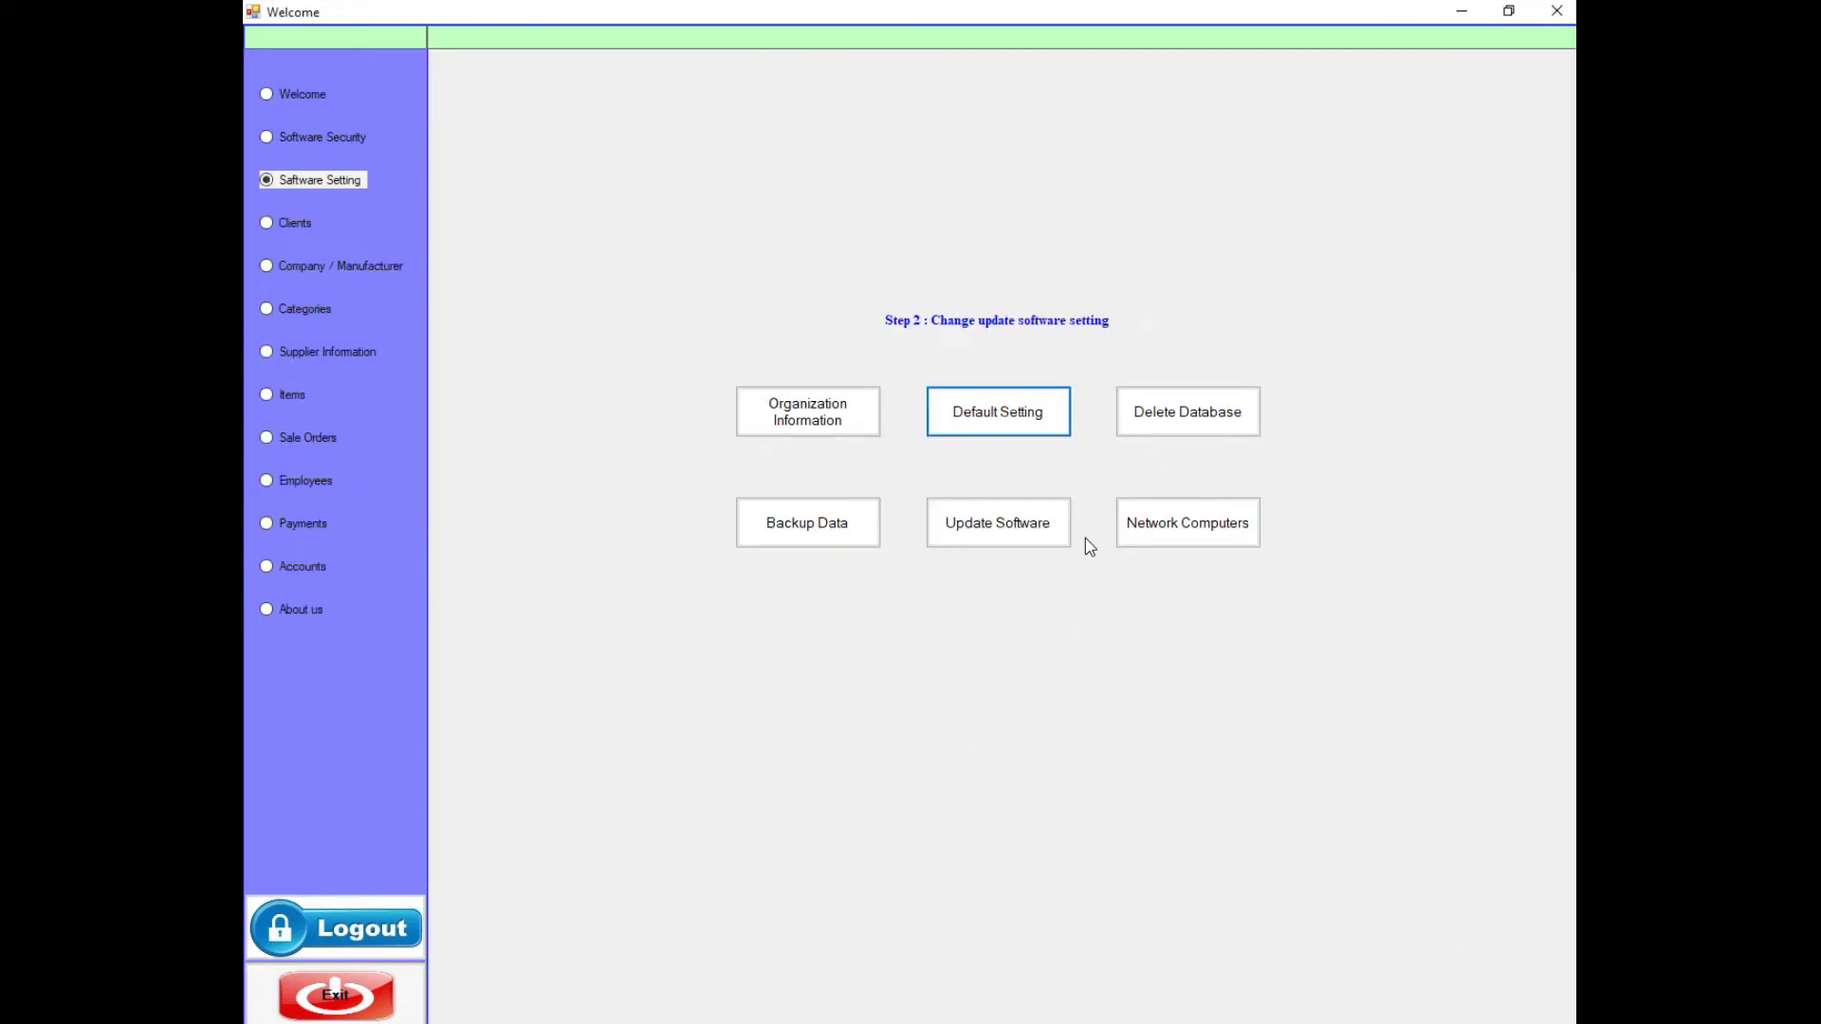
left_click(1173, 415)
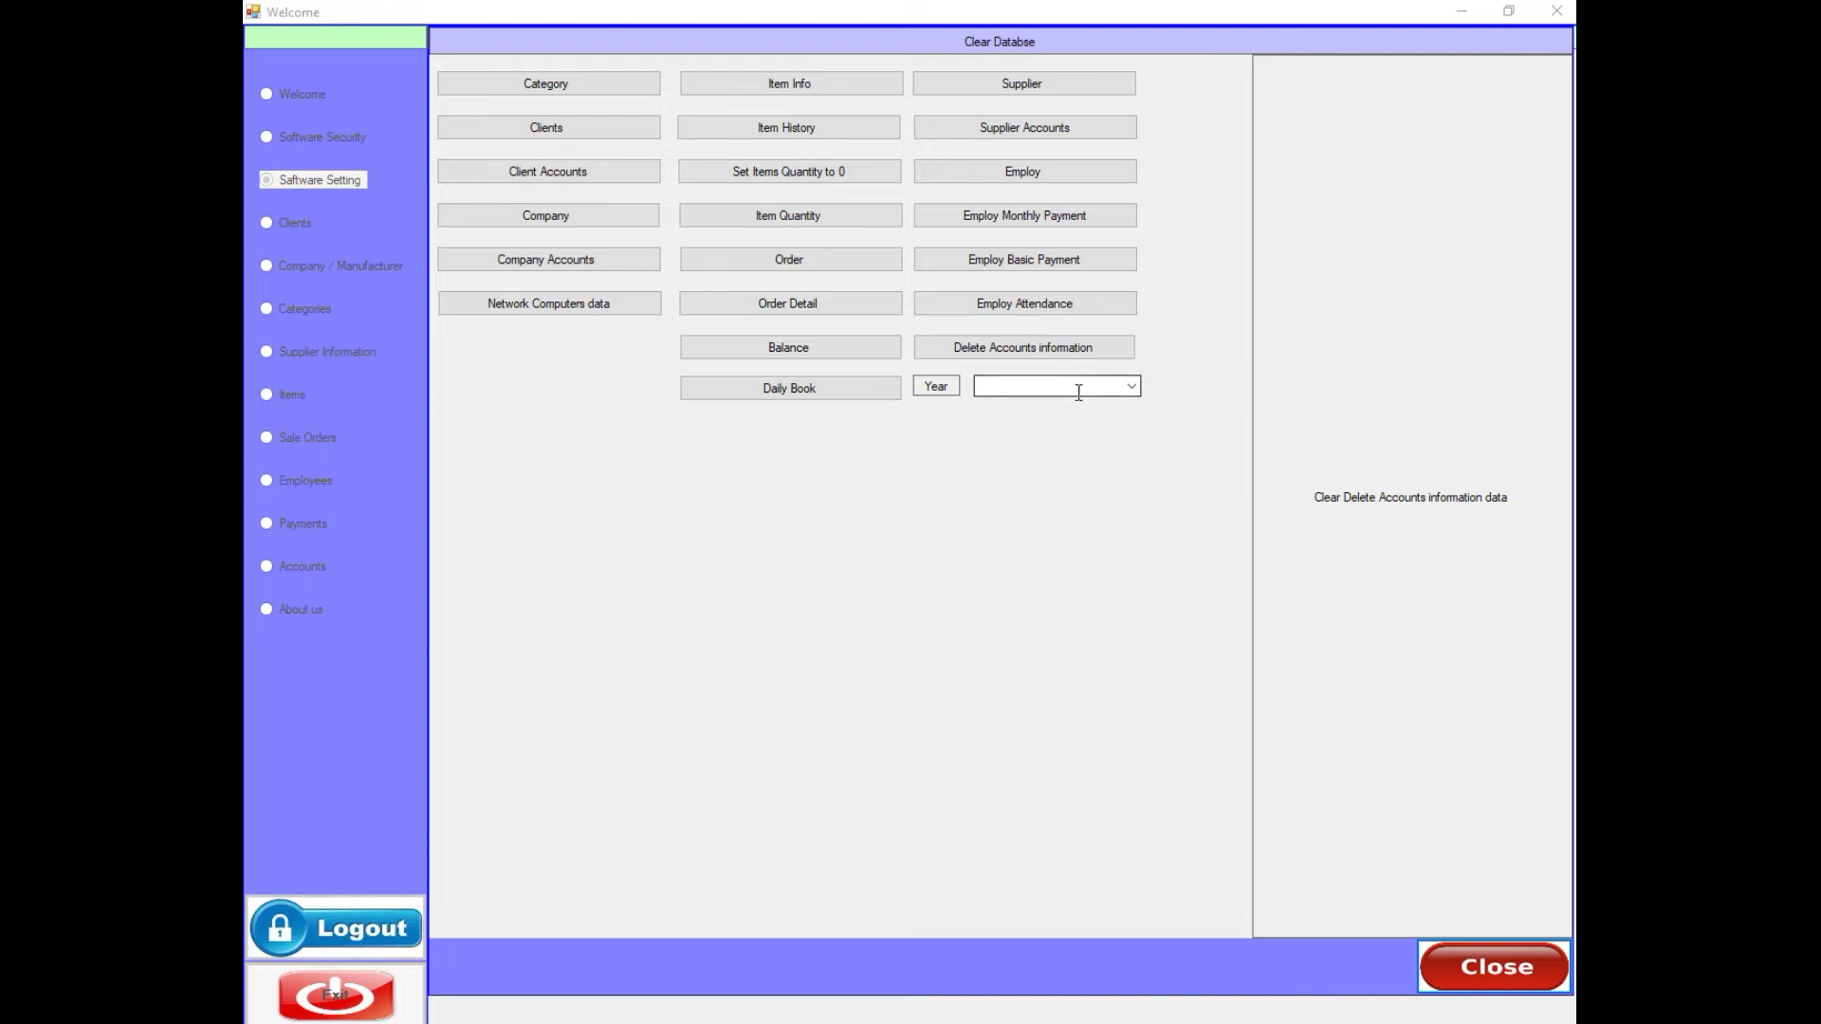
left_click(1132, 387)
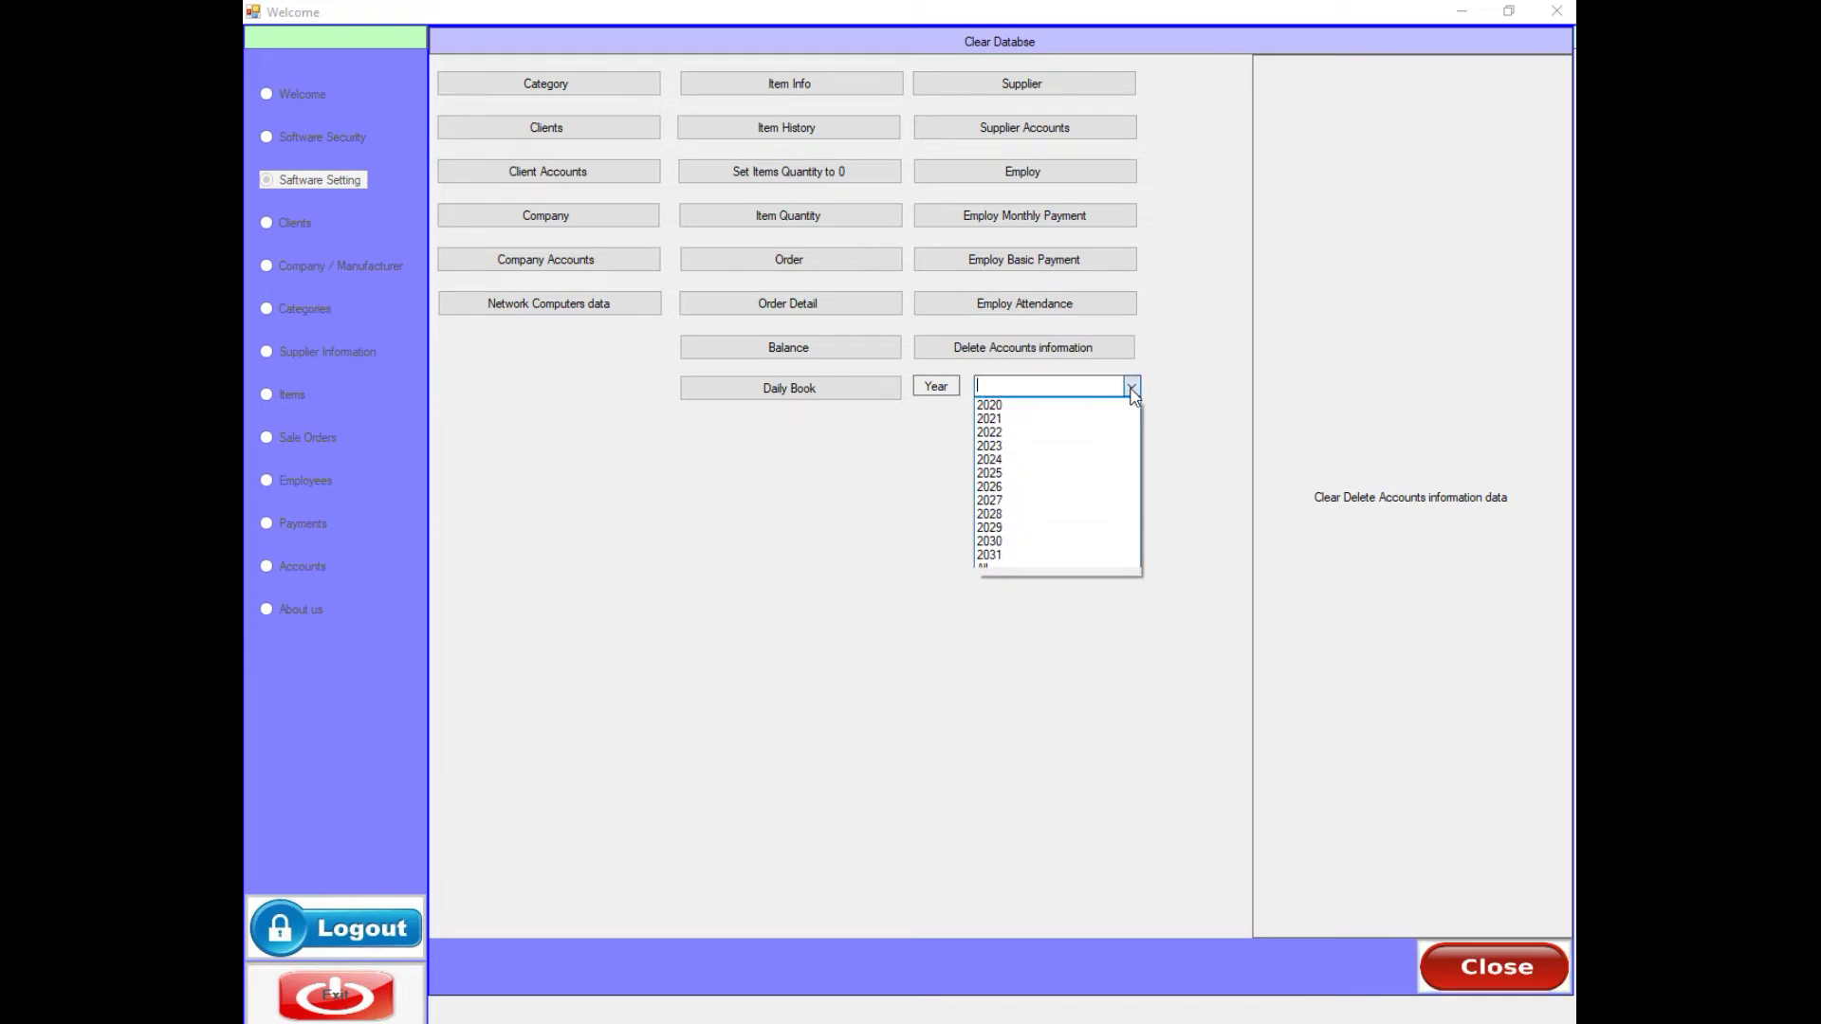
left_click(982, 568)
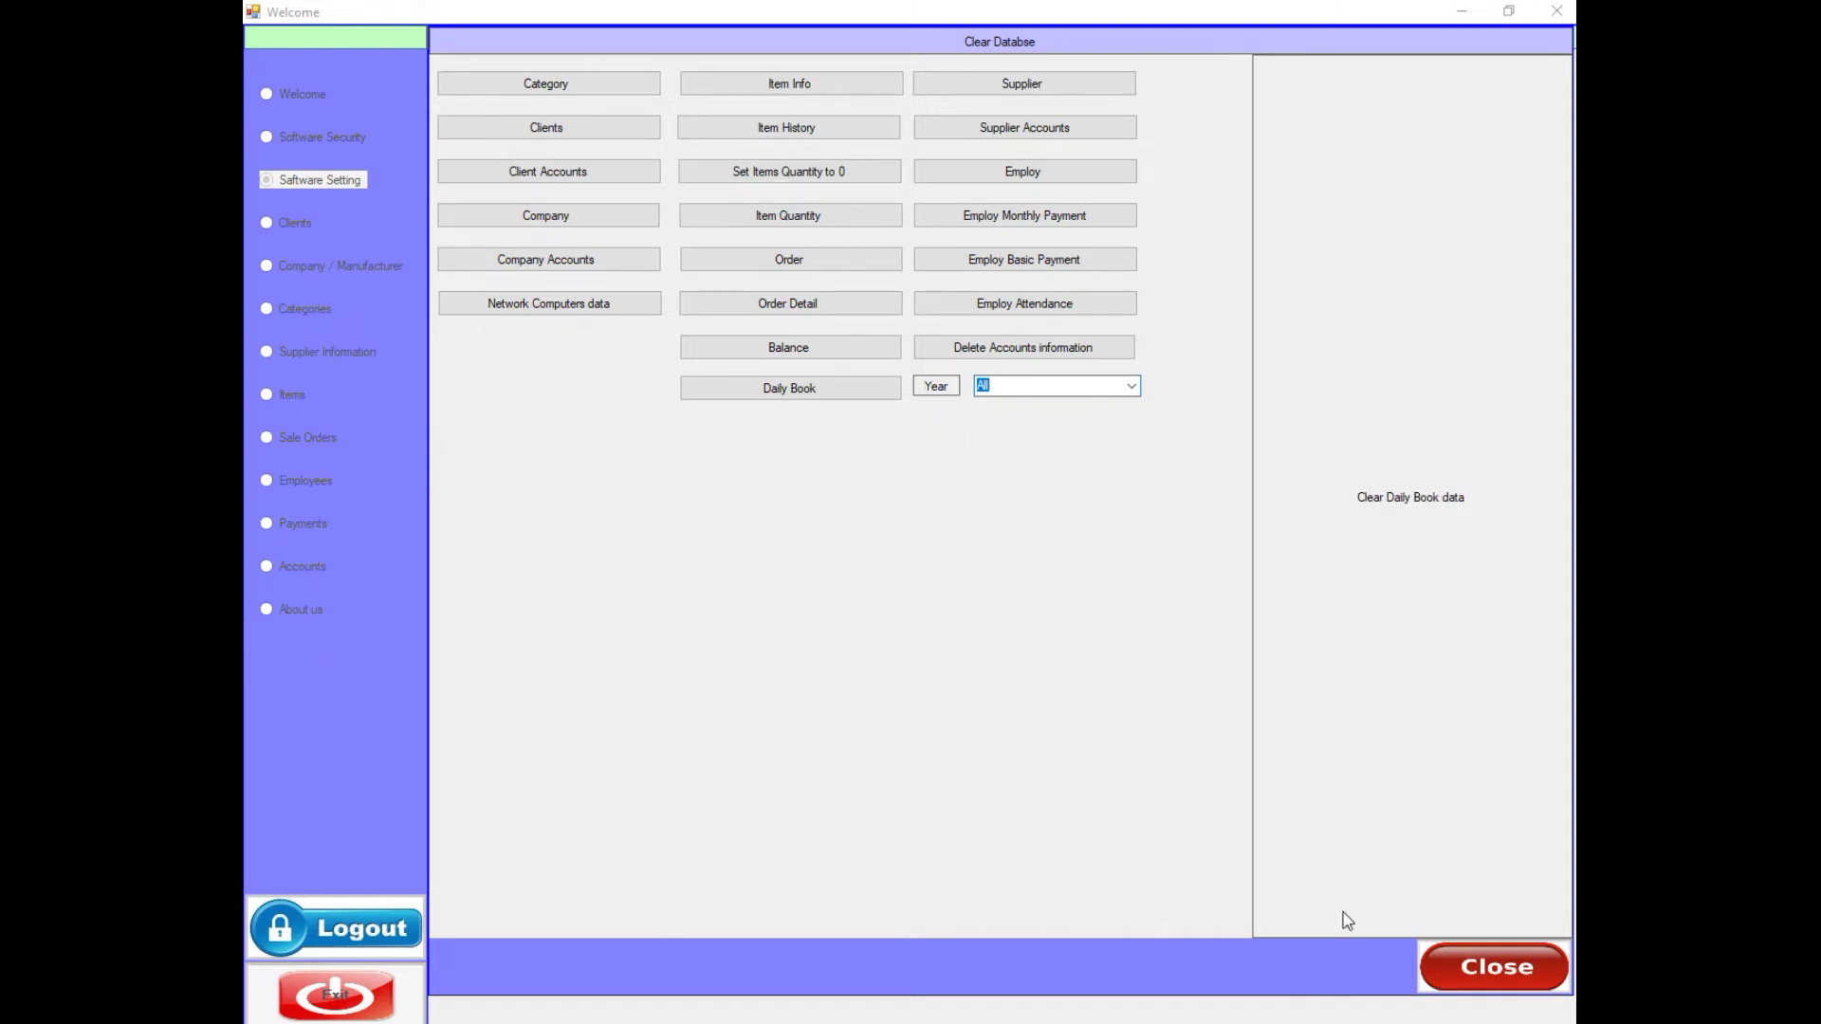
left_click(1453, 959)
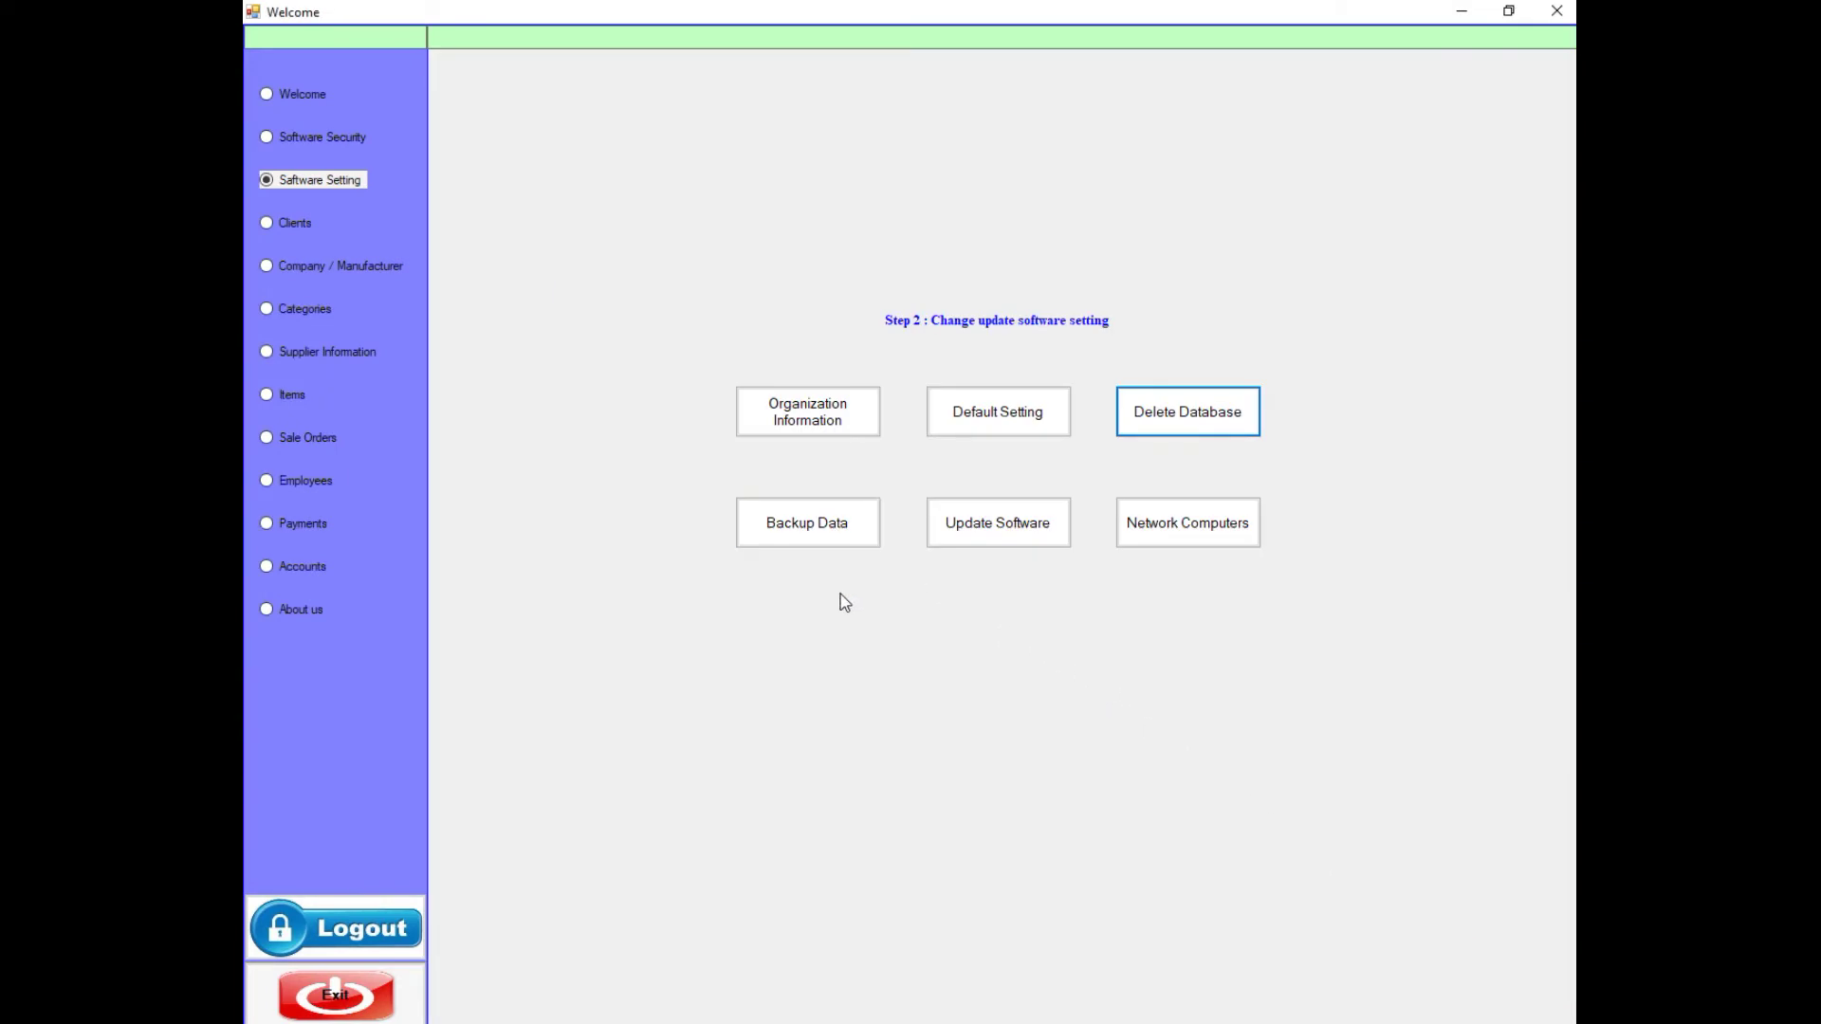
- Attempt a database backup, dismiss the 'Set a backup path' warning, and launch File Explorer
left_click(813, 527)
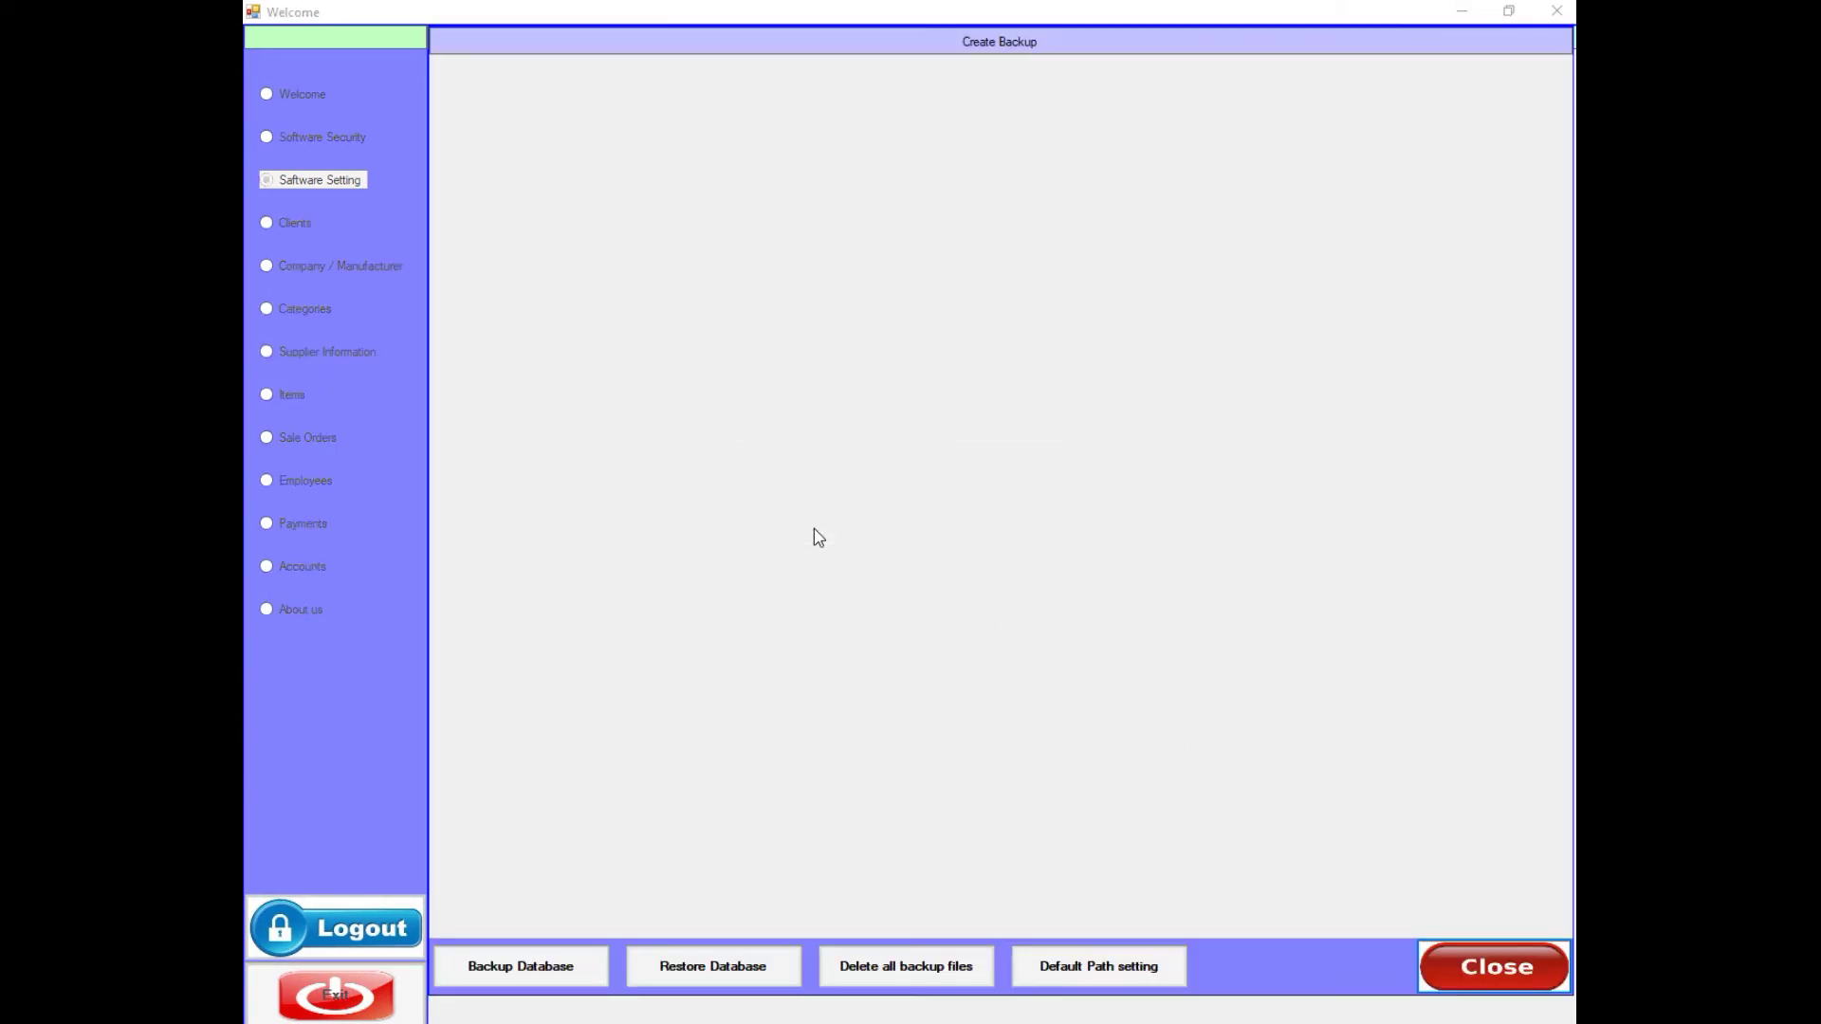
left_click(521, 974)
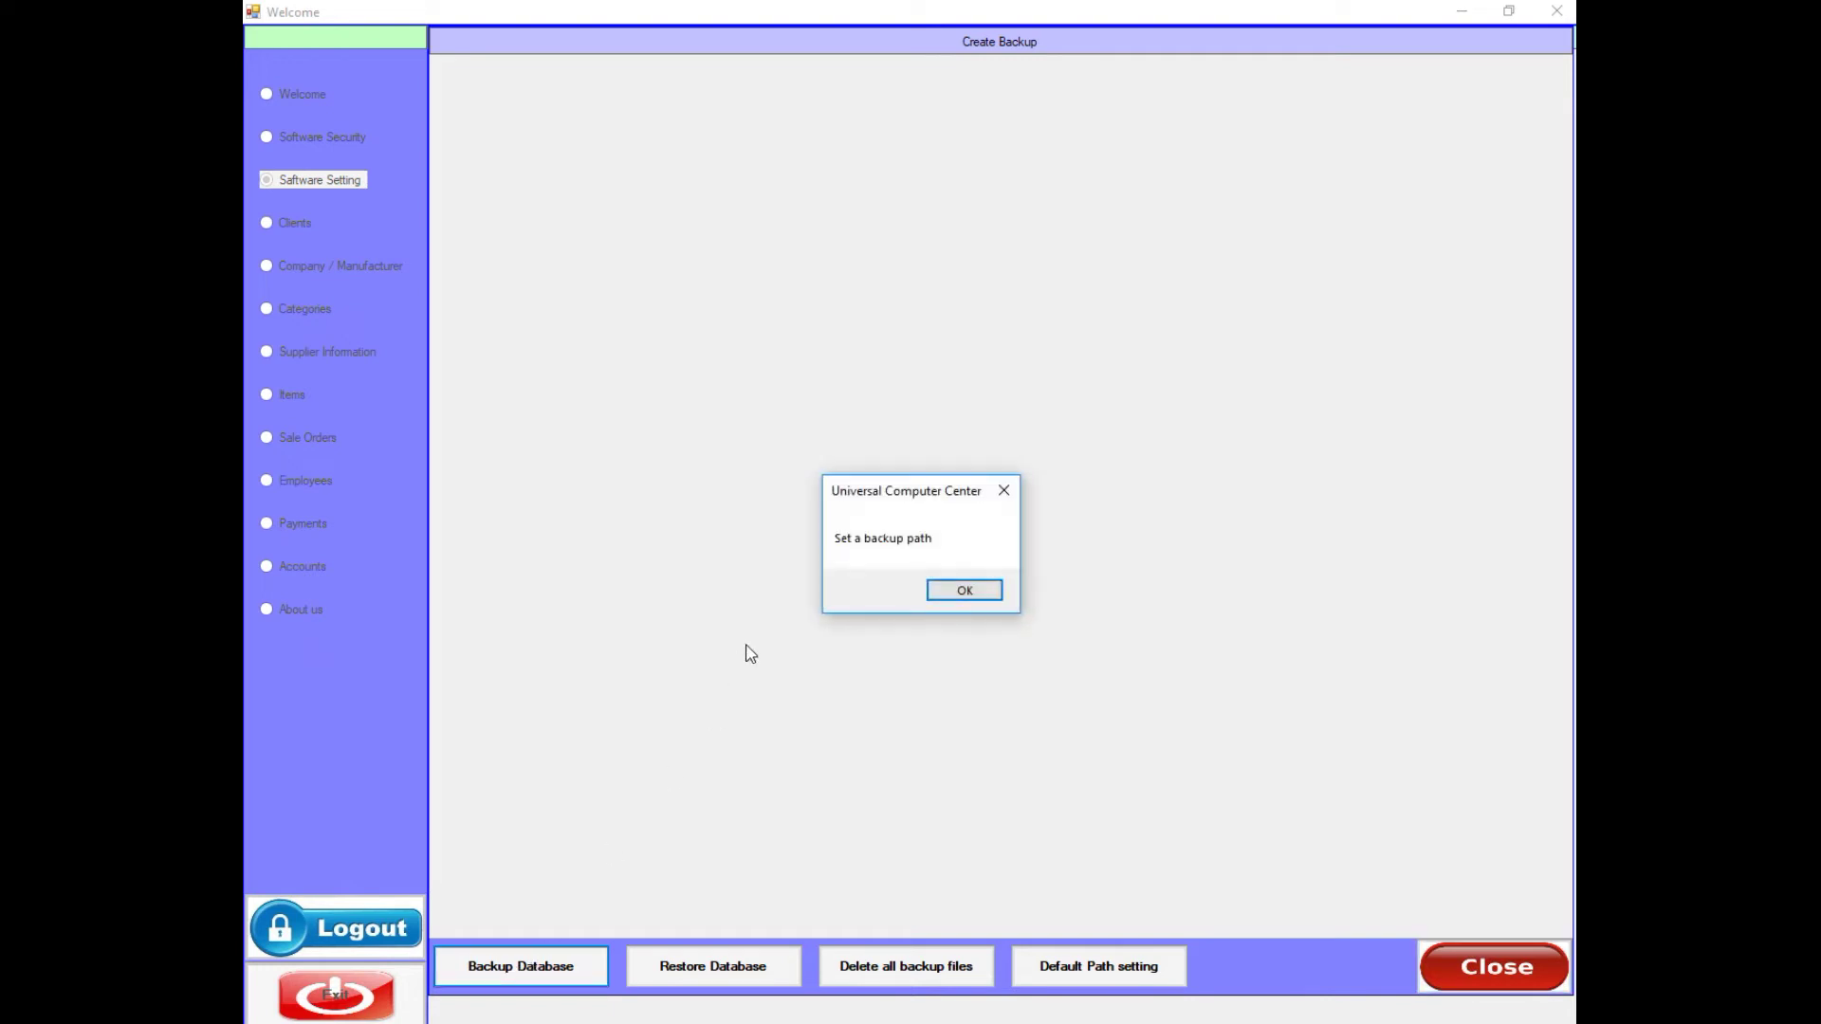
left_click(945, 590)
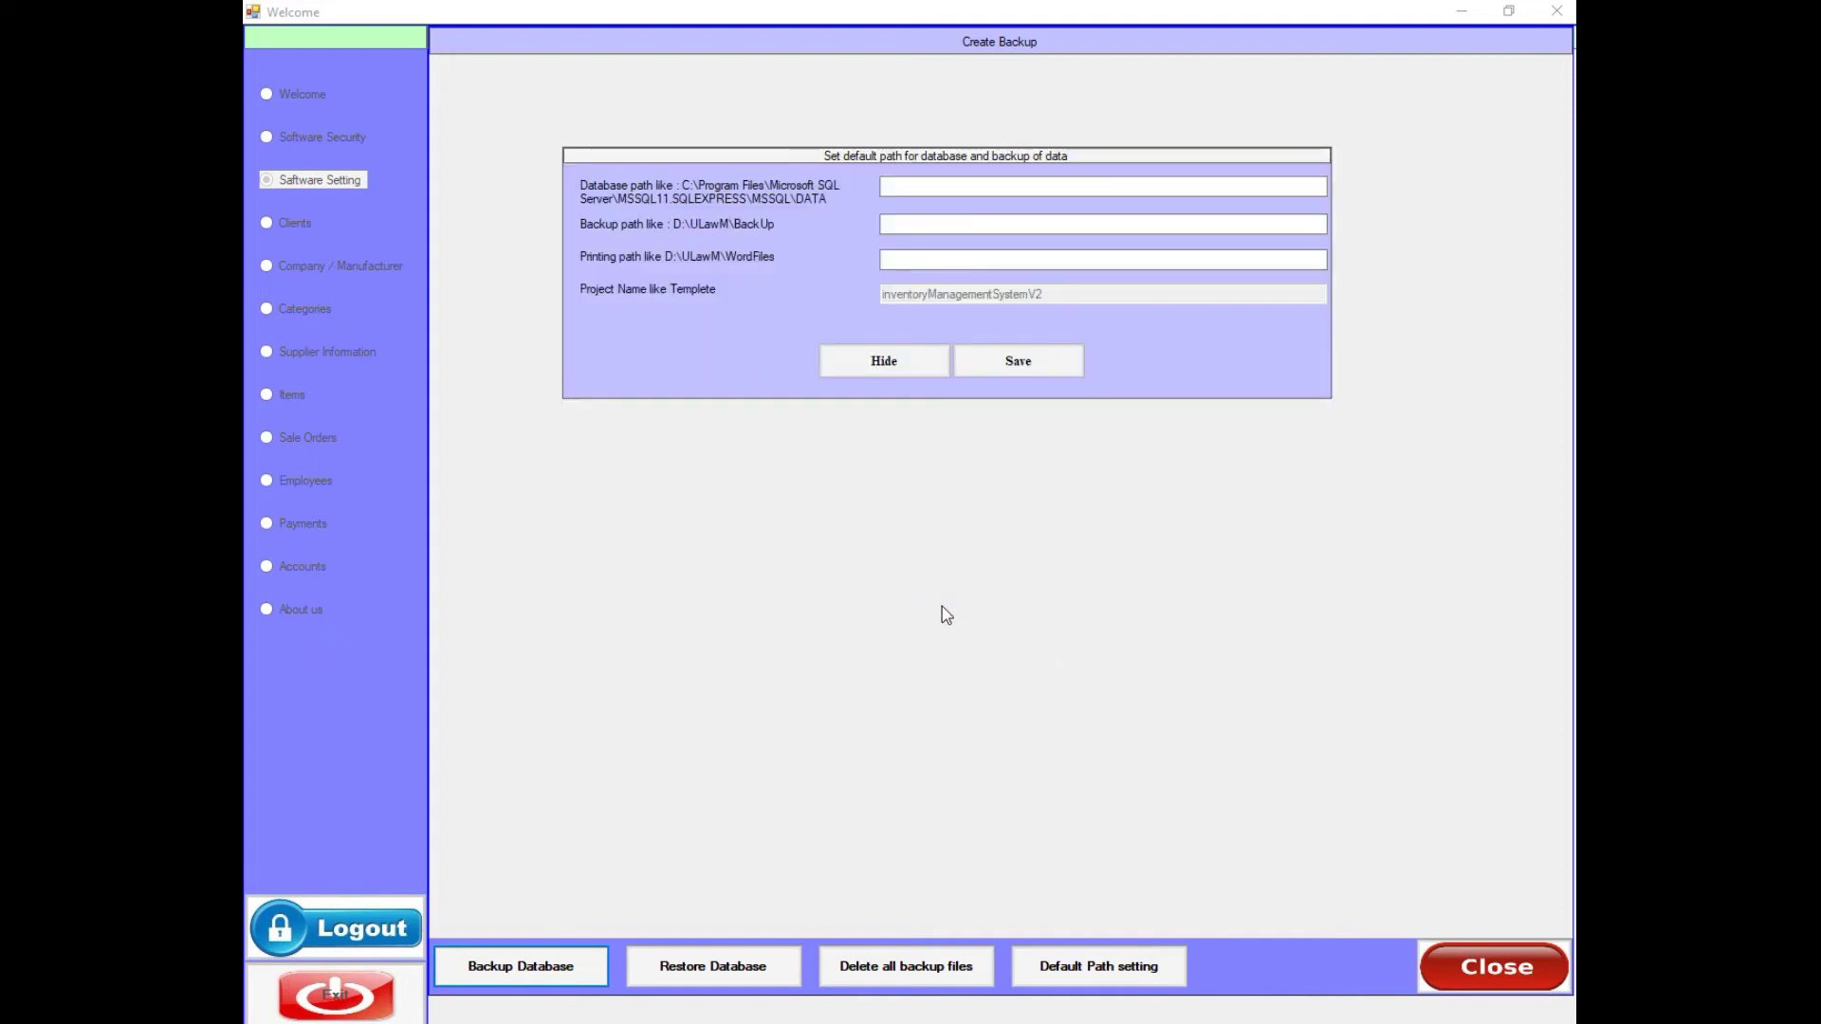
left_click(914, 188)
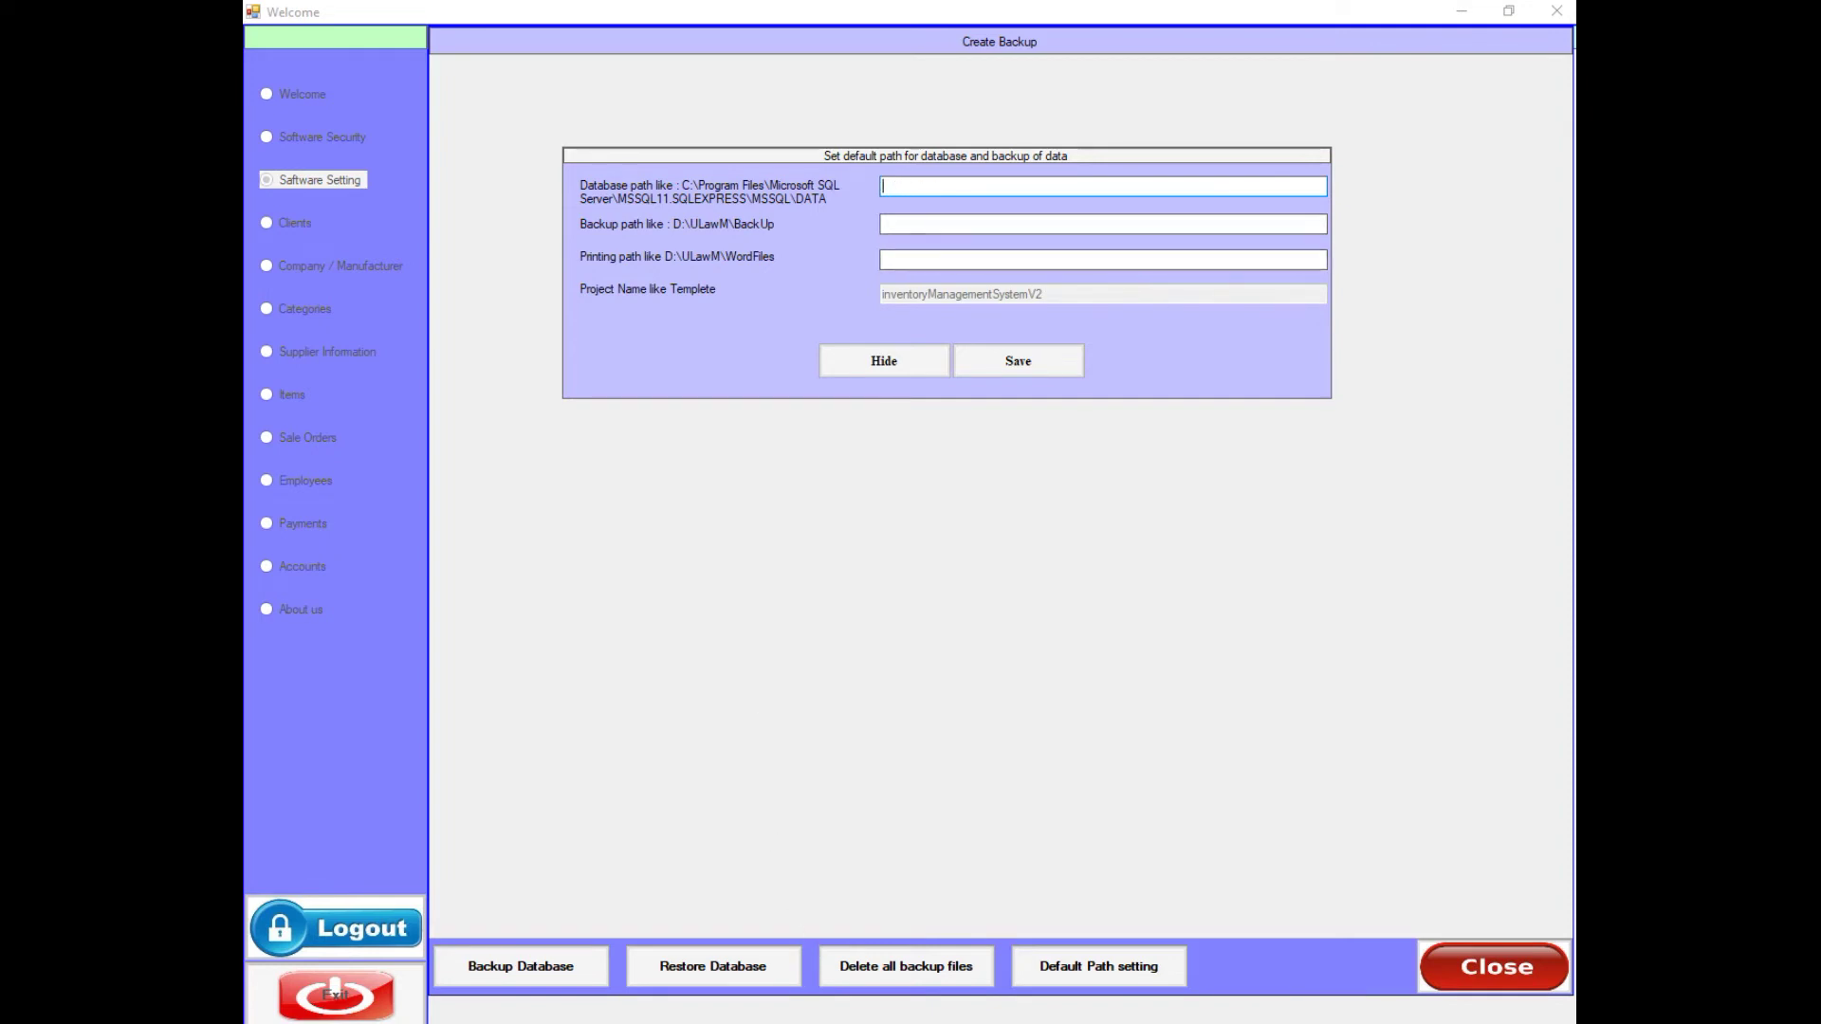
key("super+e")
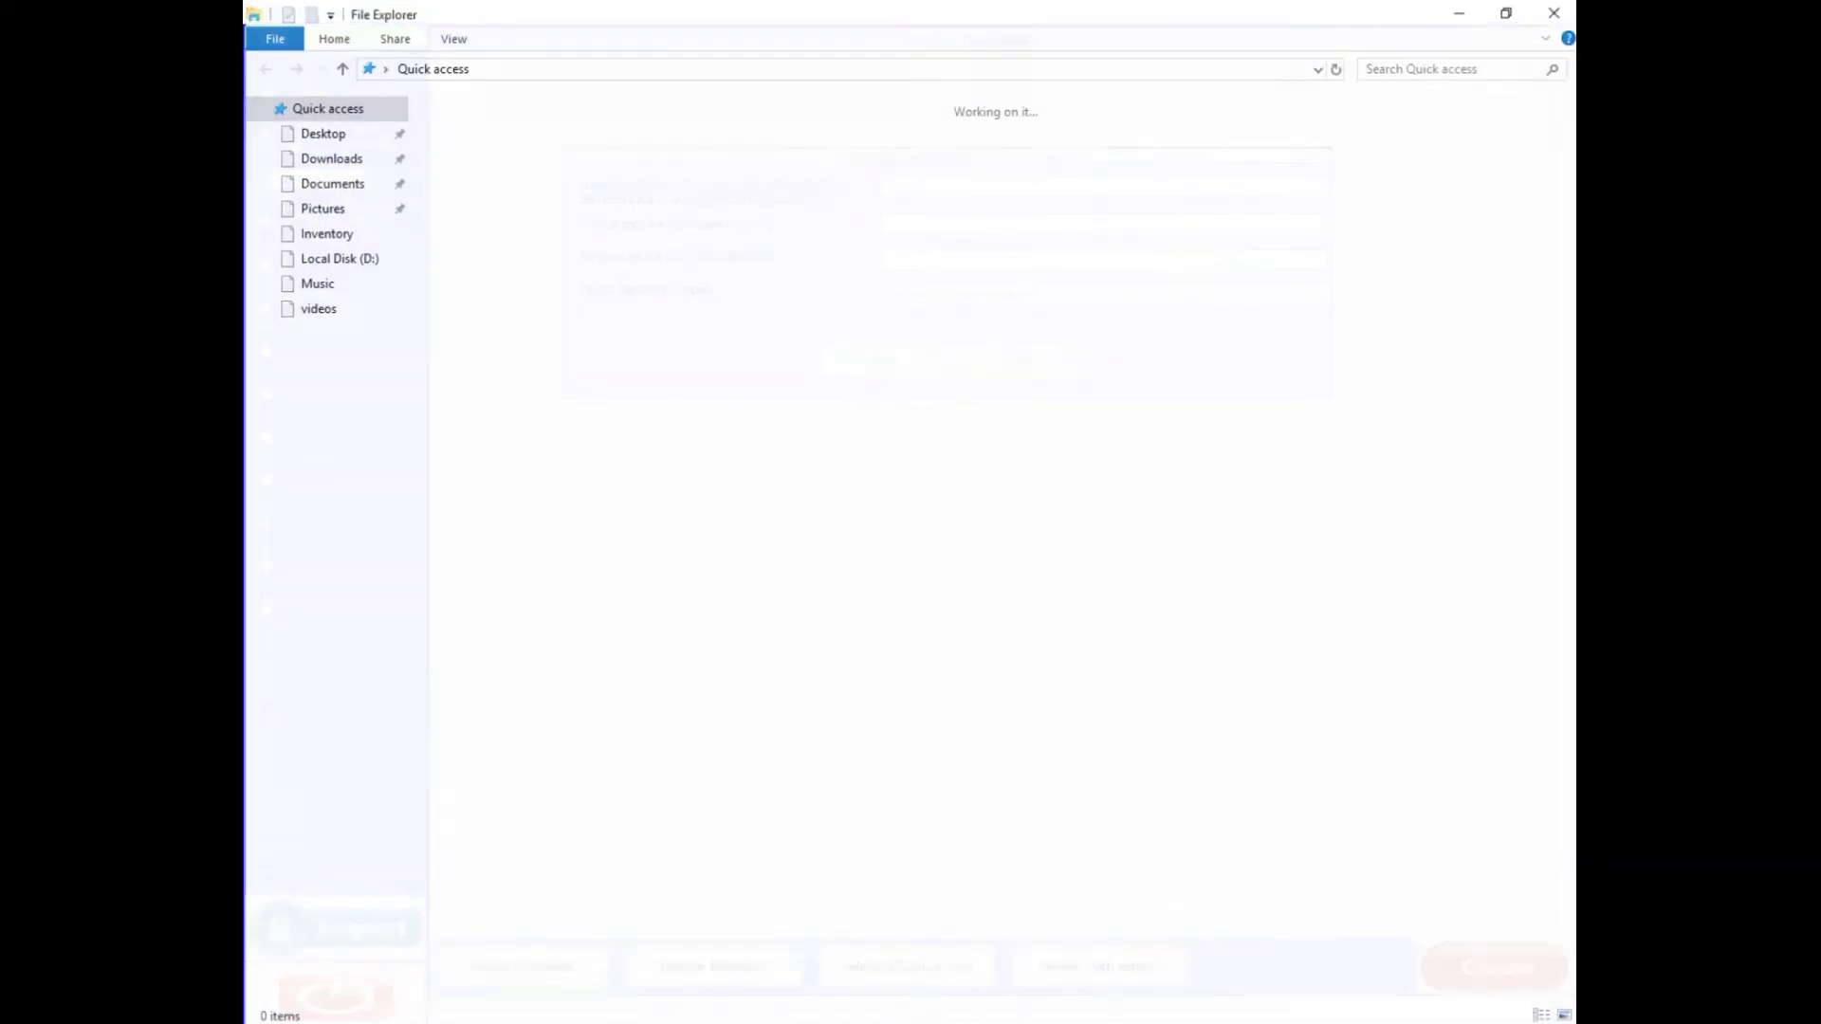
- Navigate to D:\InventoryV2\Data in File Explorer and bring its path back into the app
left_click(369, 611)
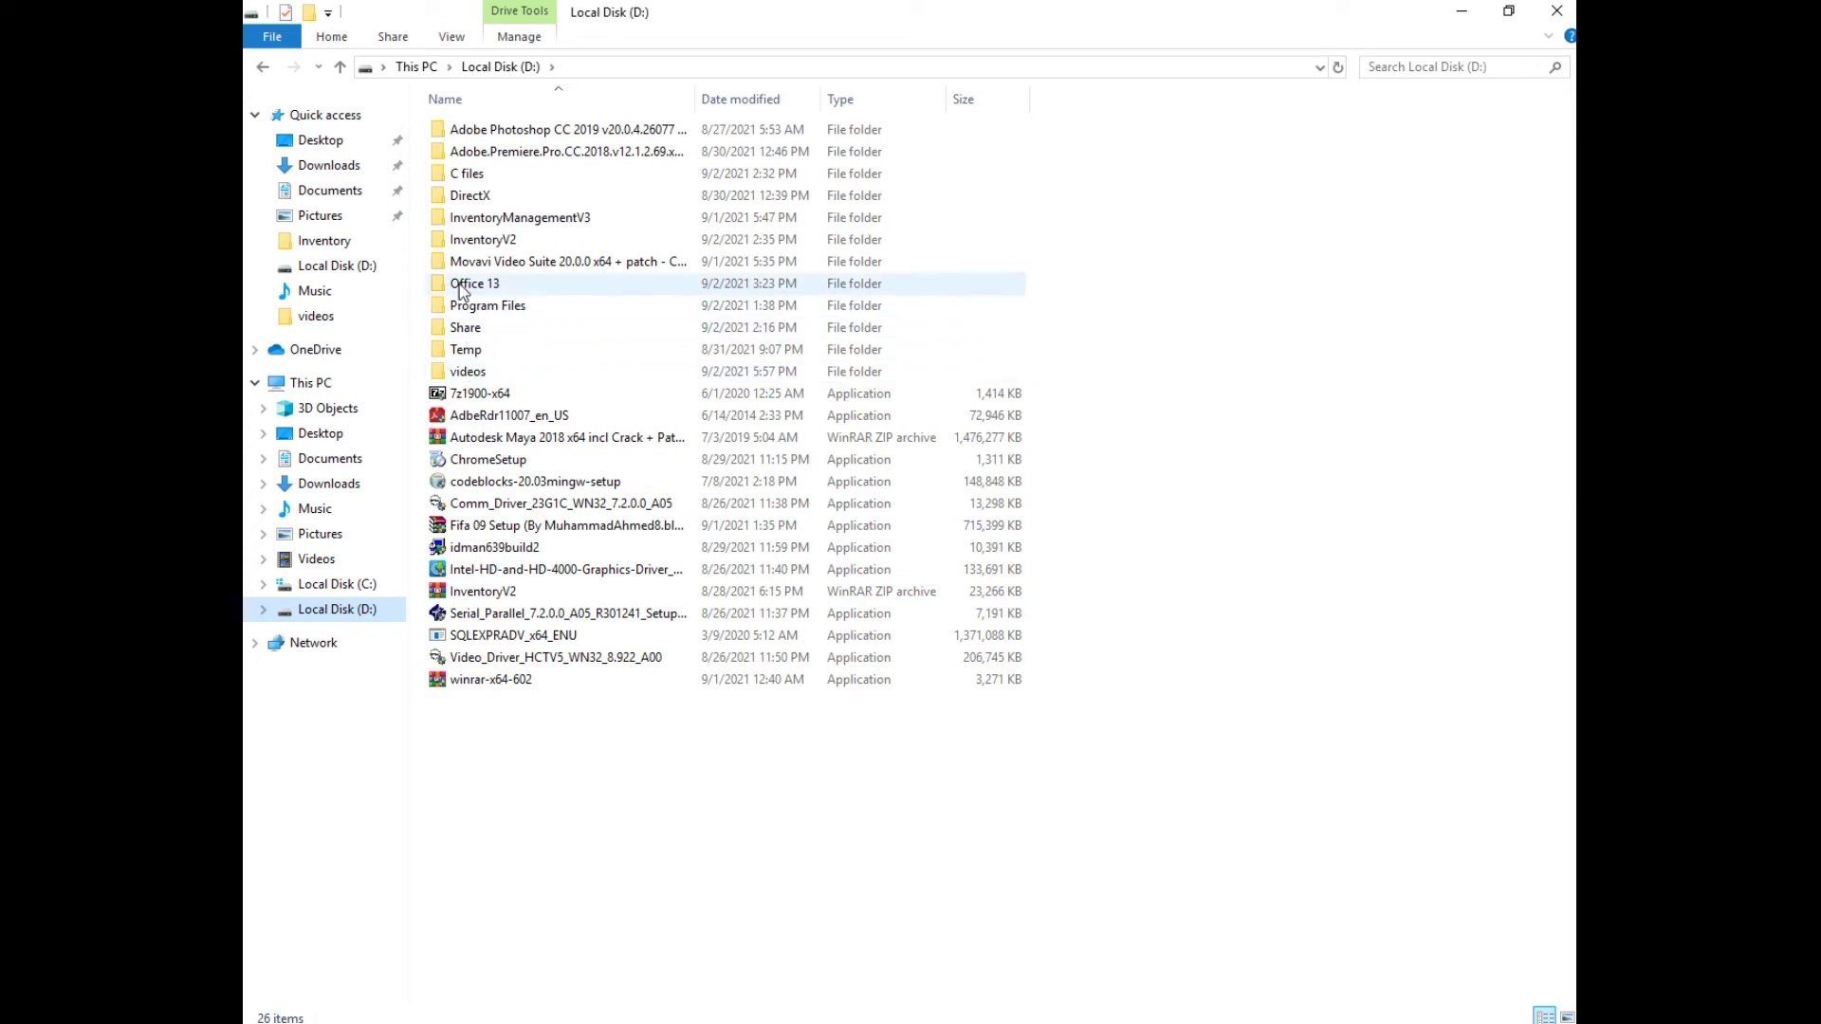
left_click(455, 242)
double_click(455, 243)
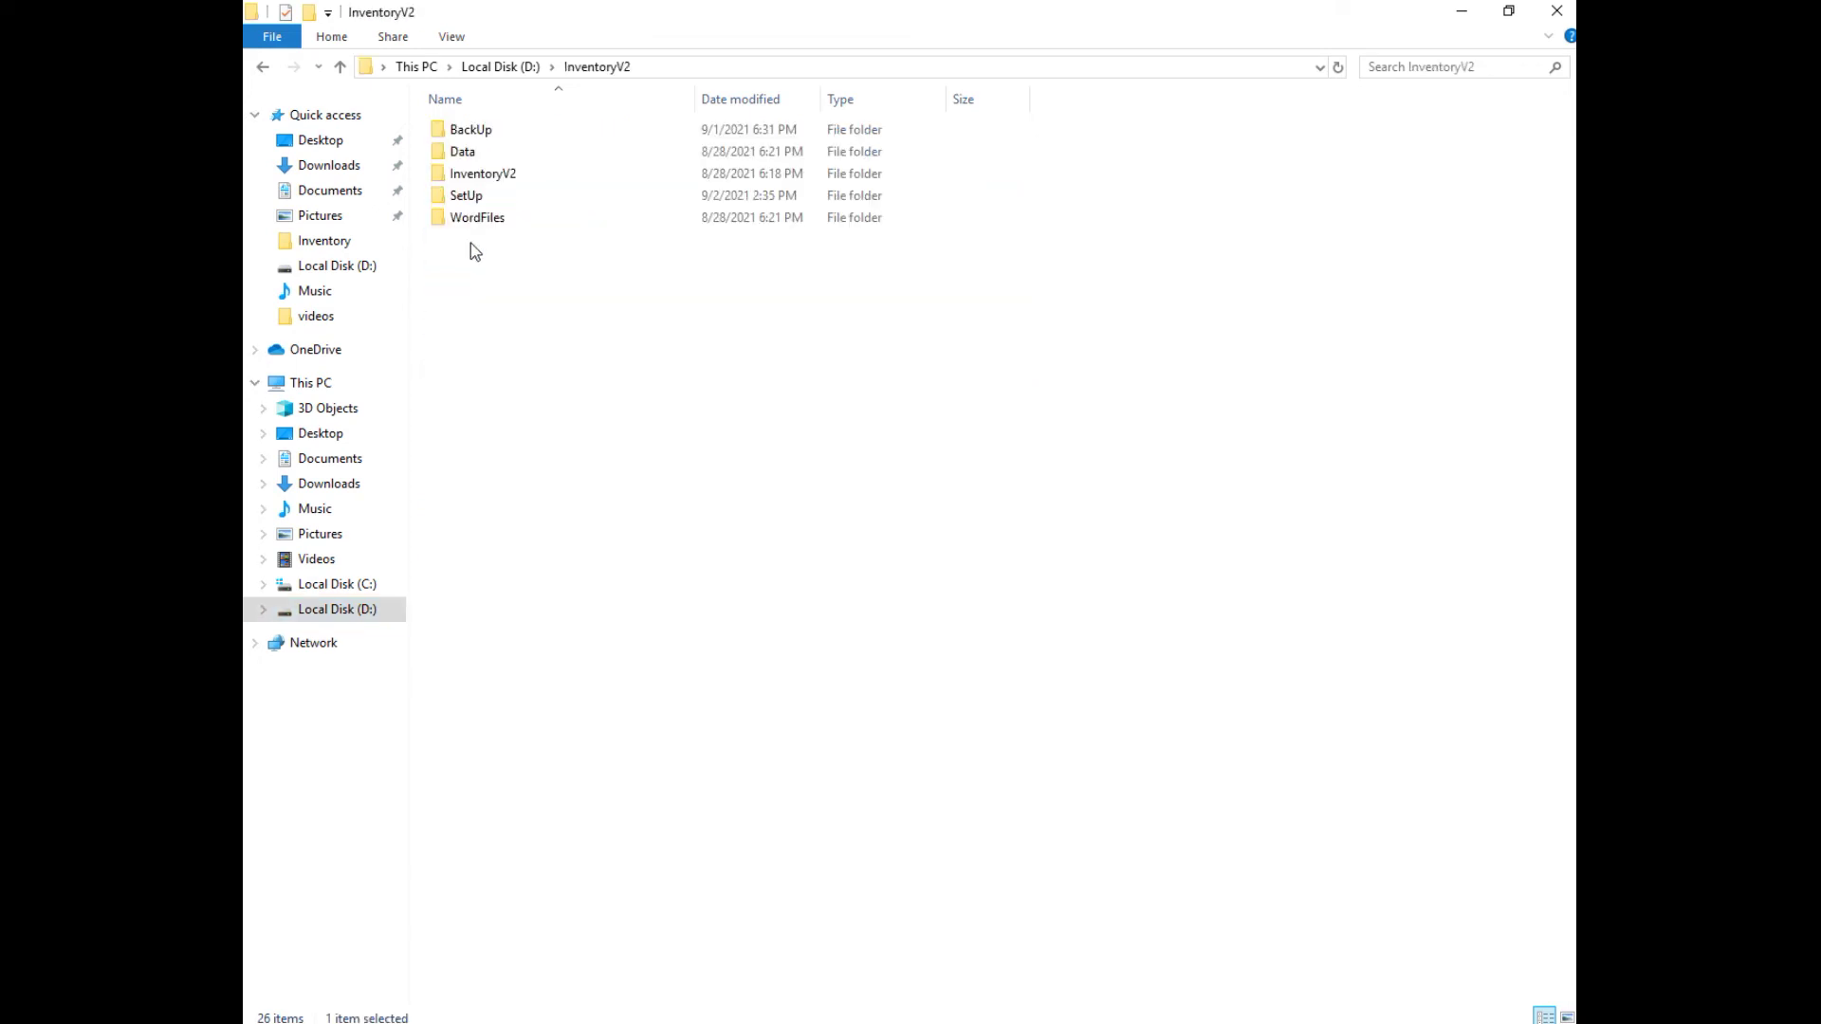
double_click(459, 154)
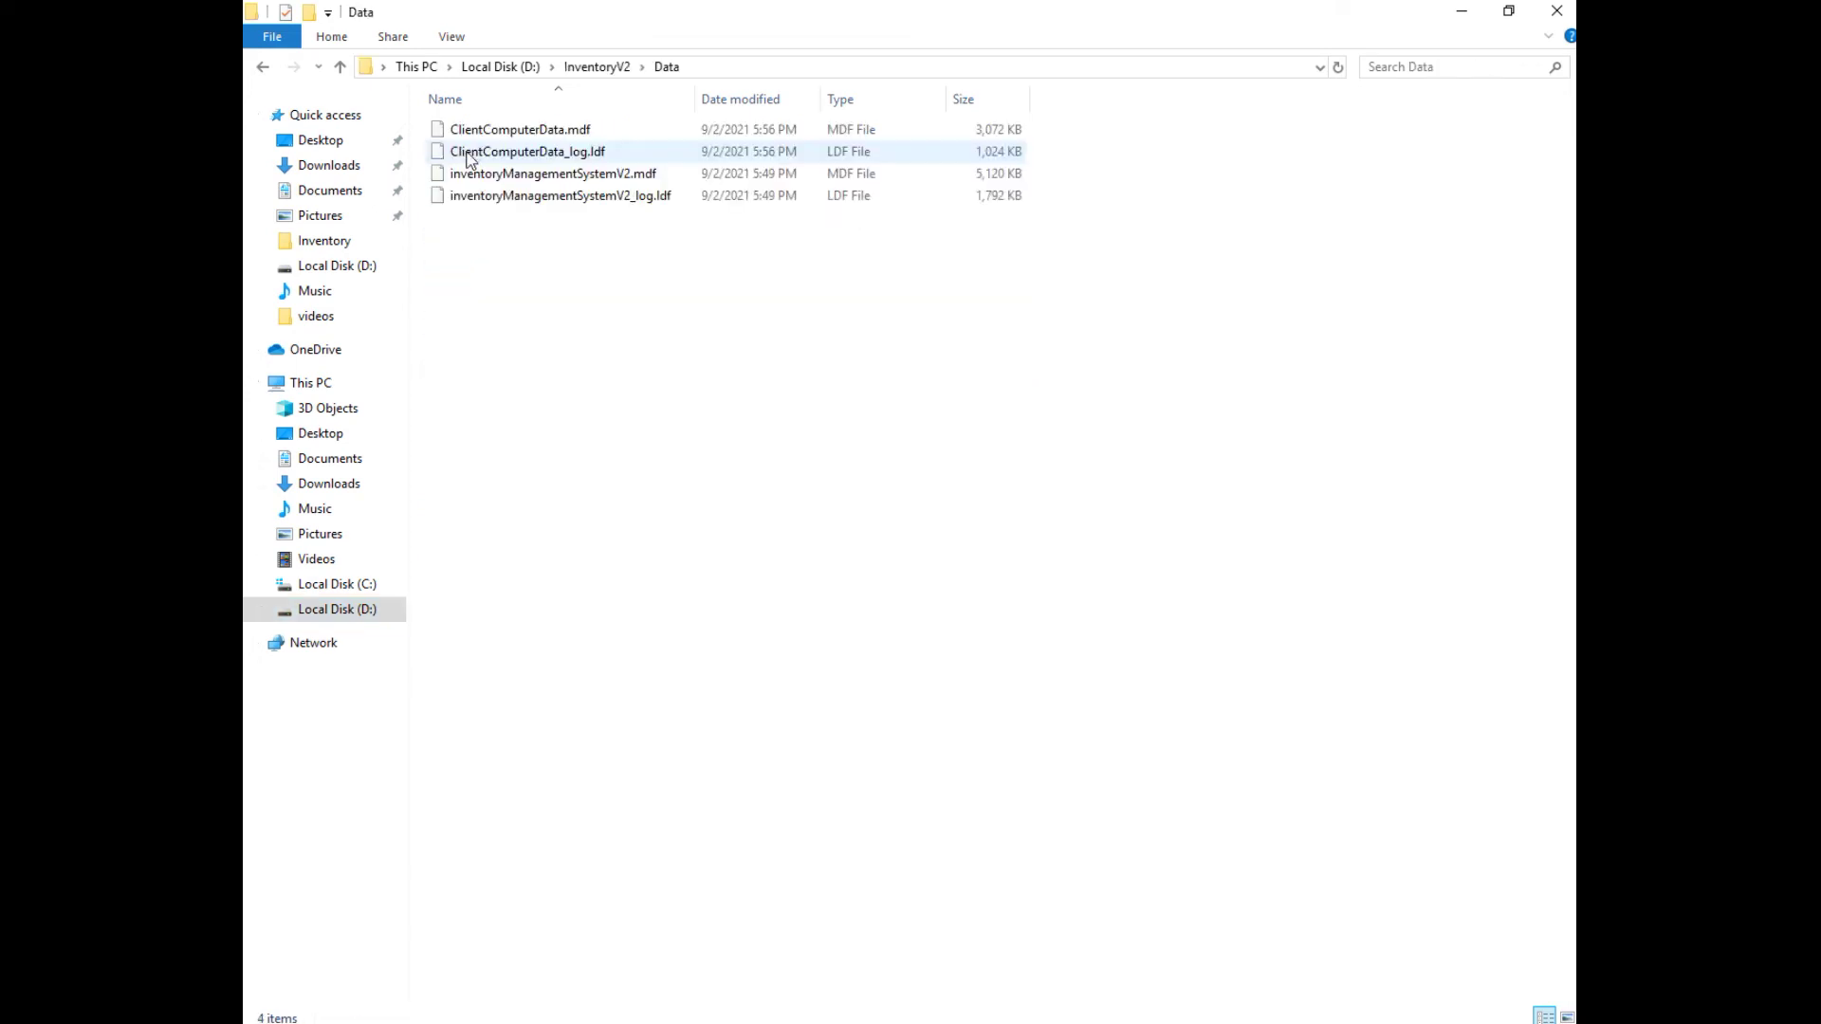
left_click(695, 67)
key("ctrl+c")
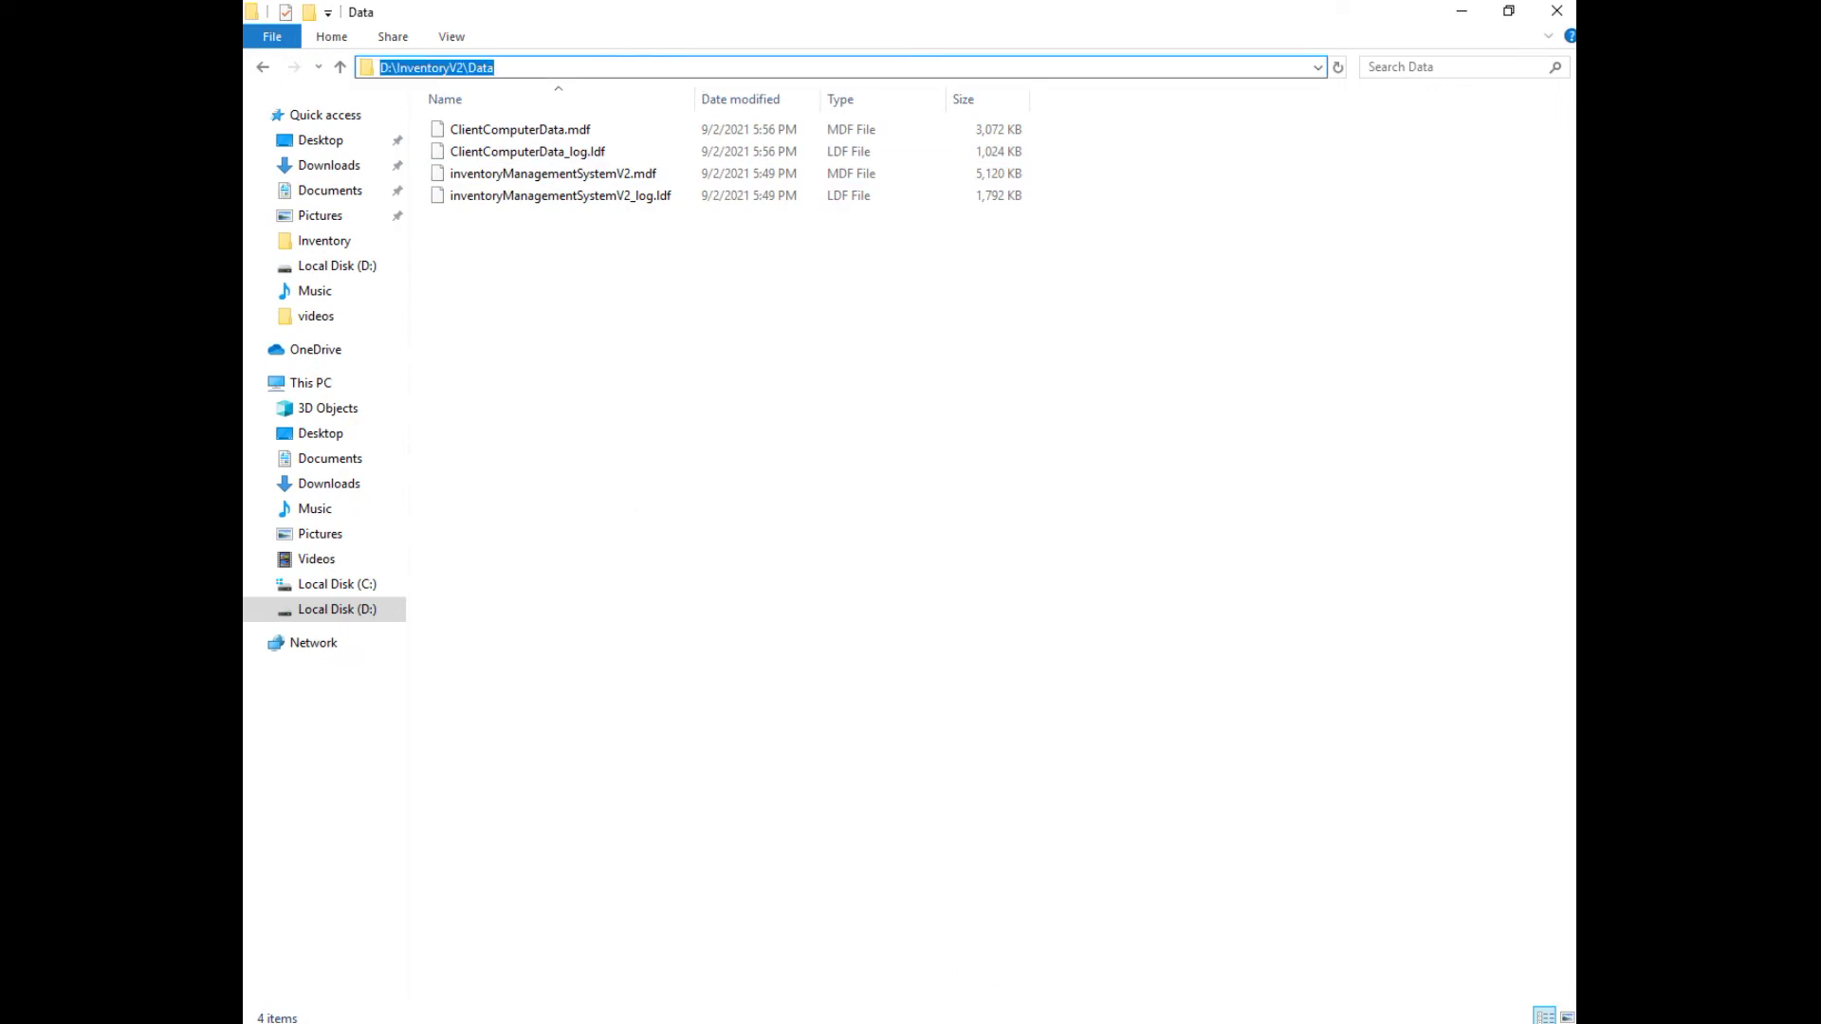
key("alt+Tab")
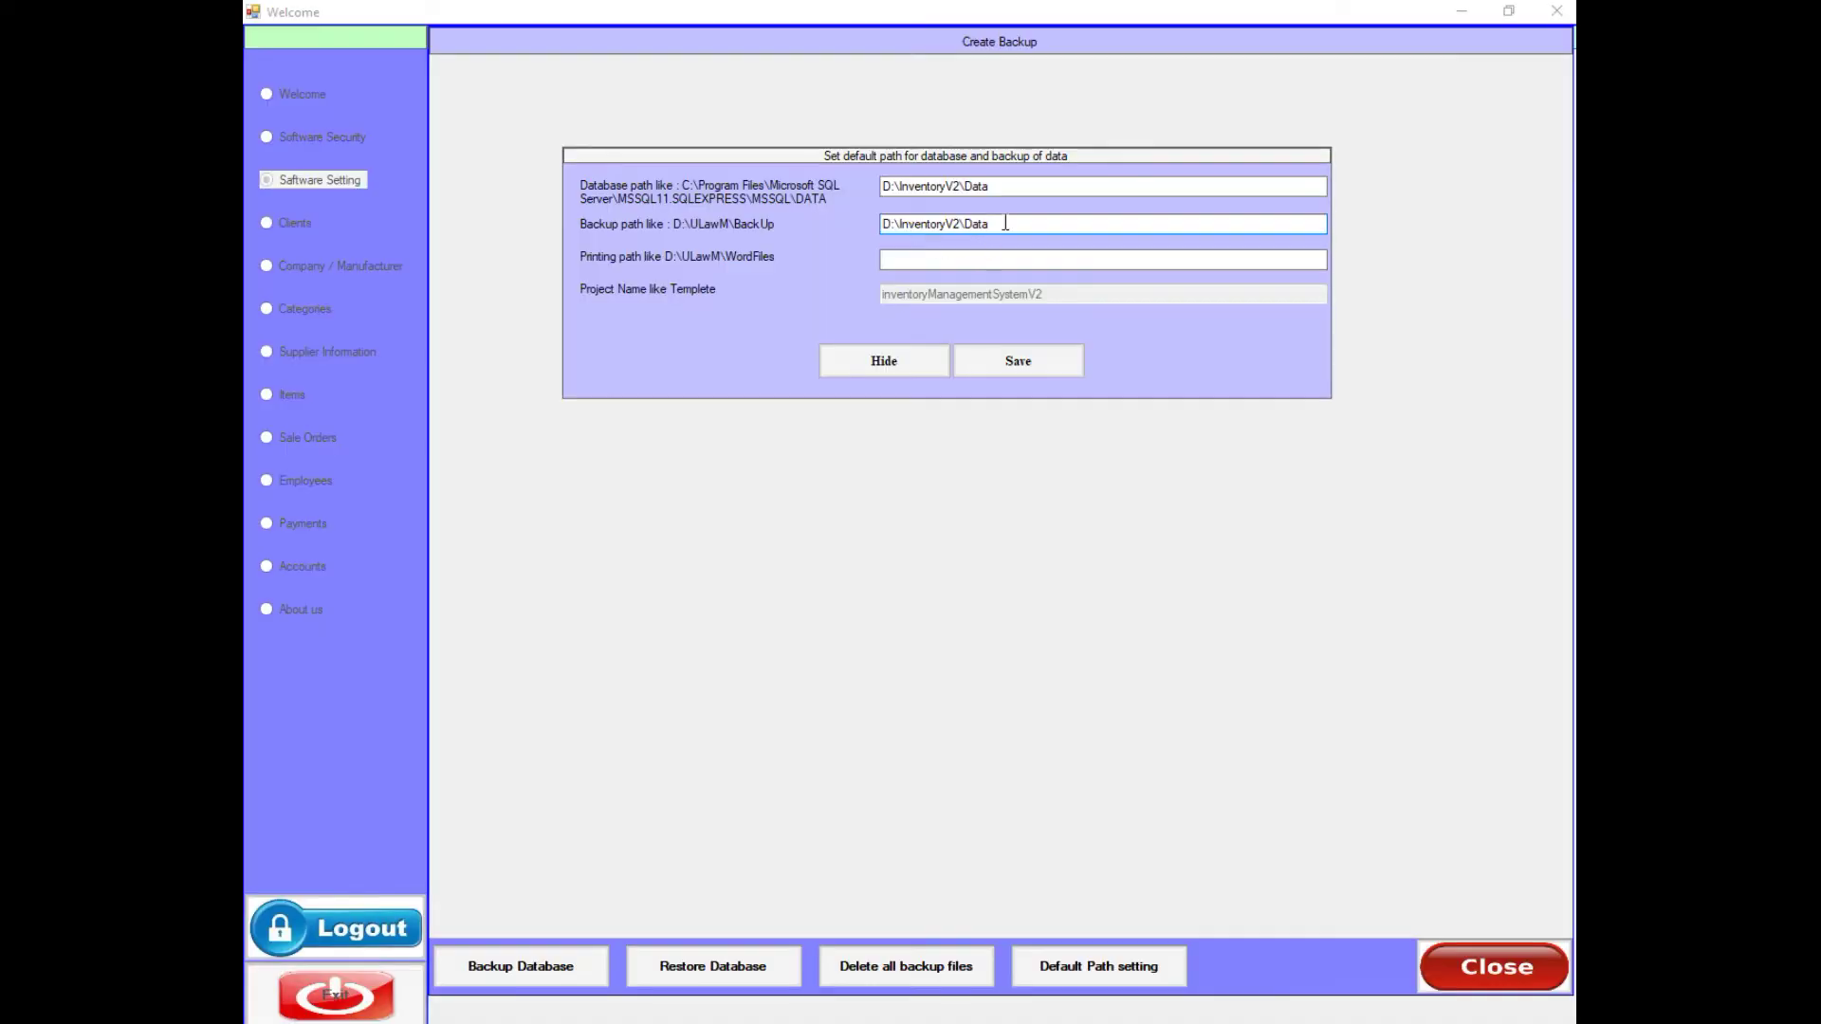
- Append Backup to the backup path, paste the path plus Word as printing path, and save
type("Backup")
left_click(914, 262)
key("ctrl+v")
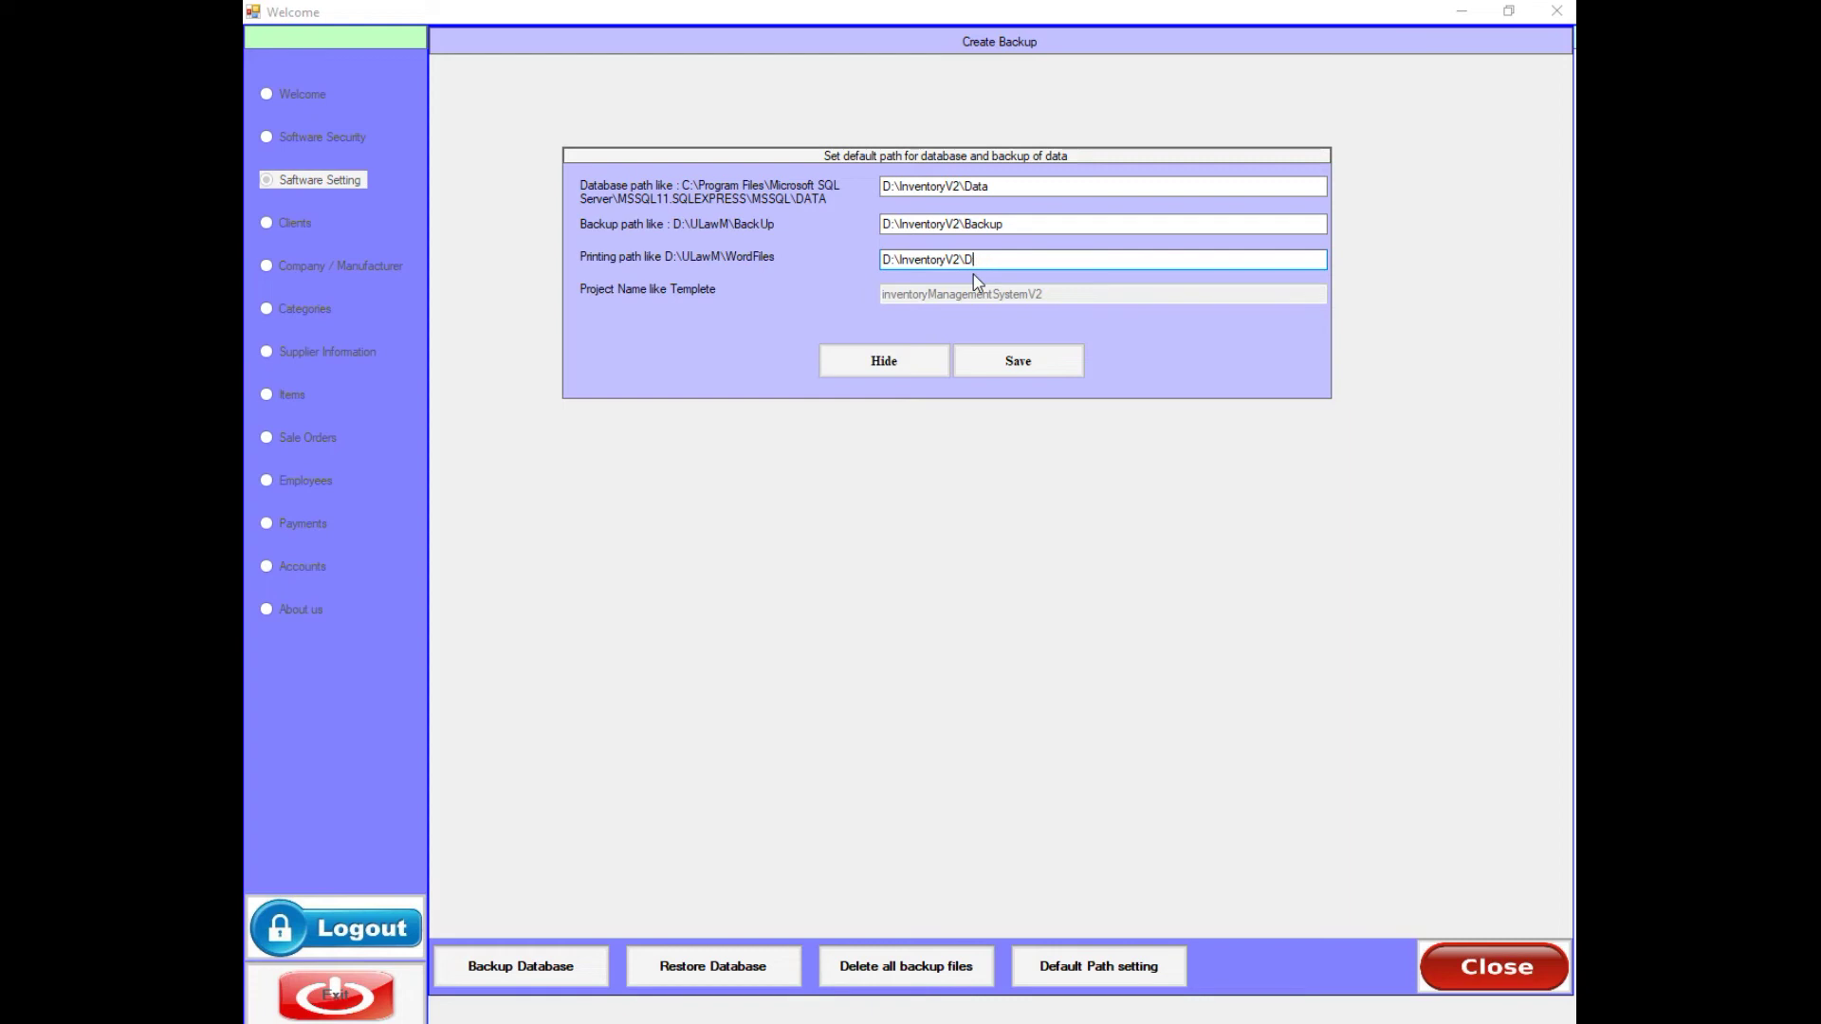
type("Word")
left_click(1008, 365)
left_click(948, 592)
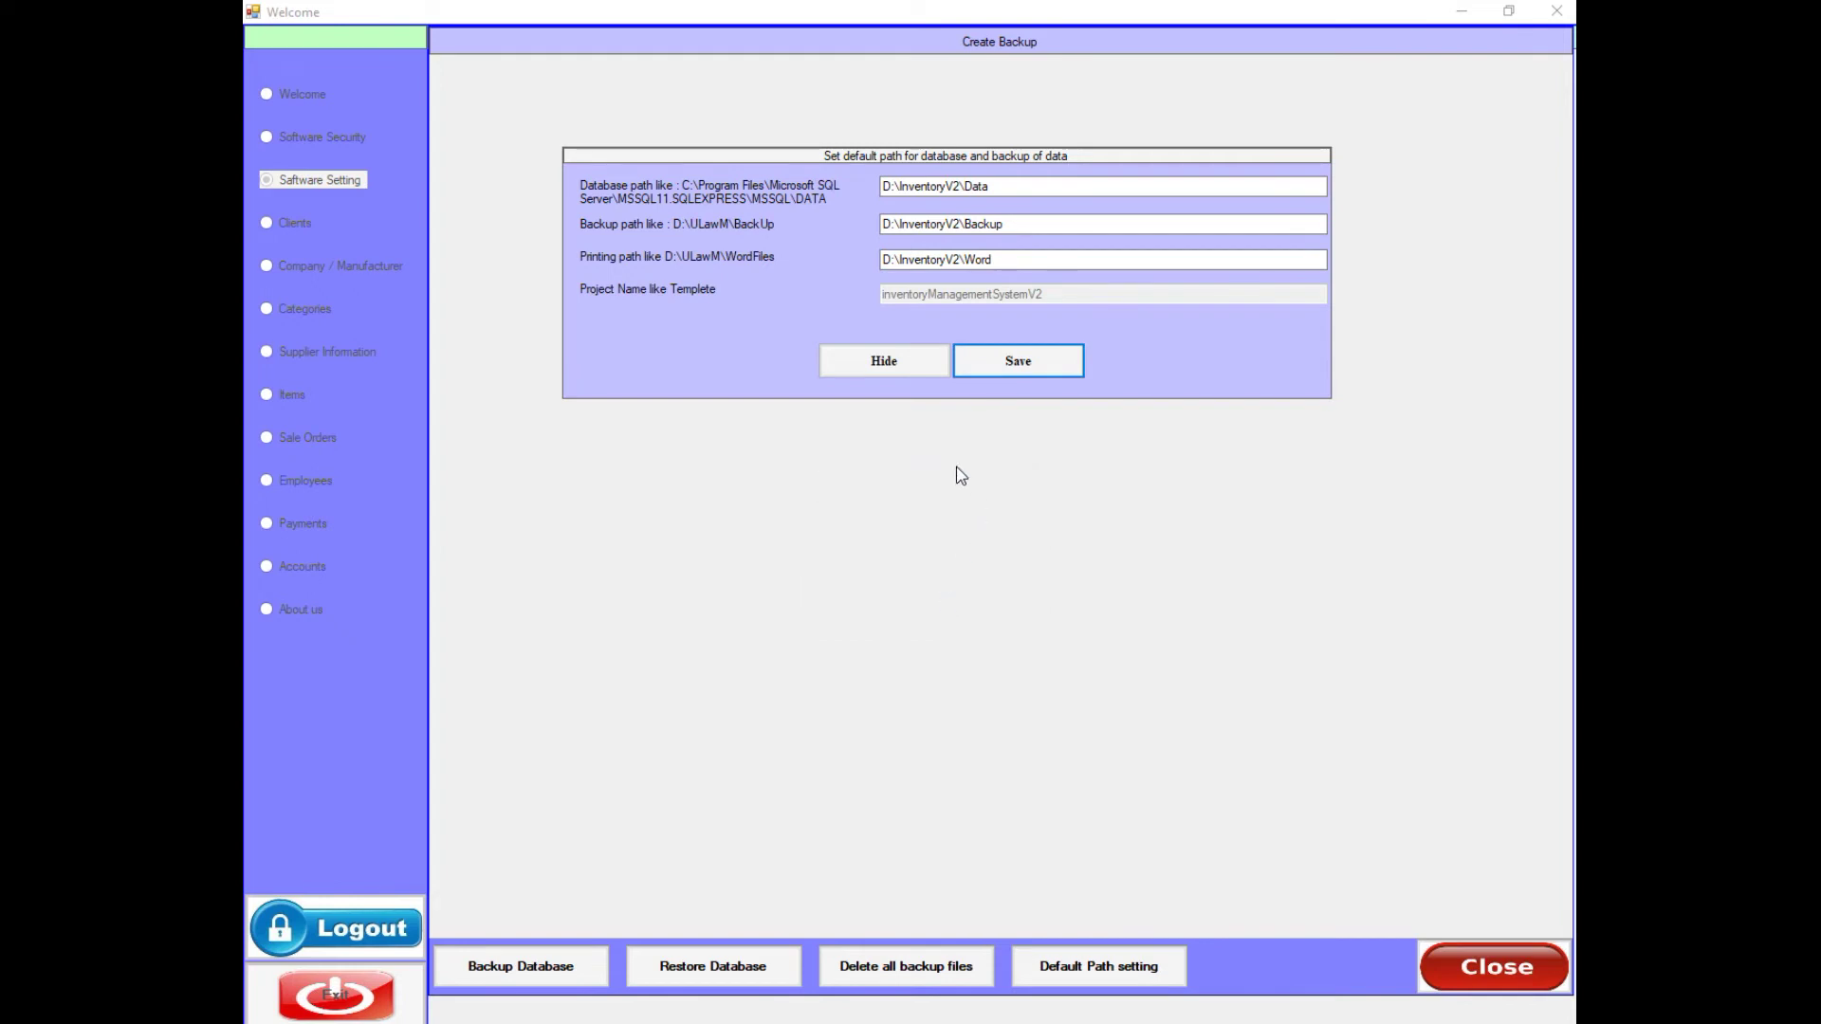
left_click(911, 364)
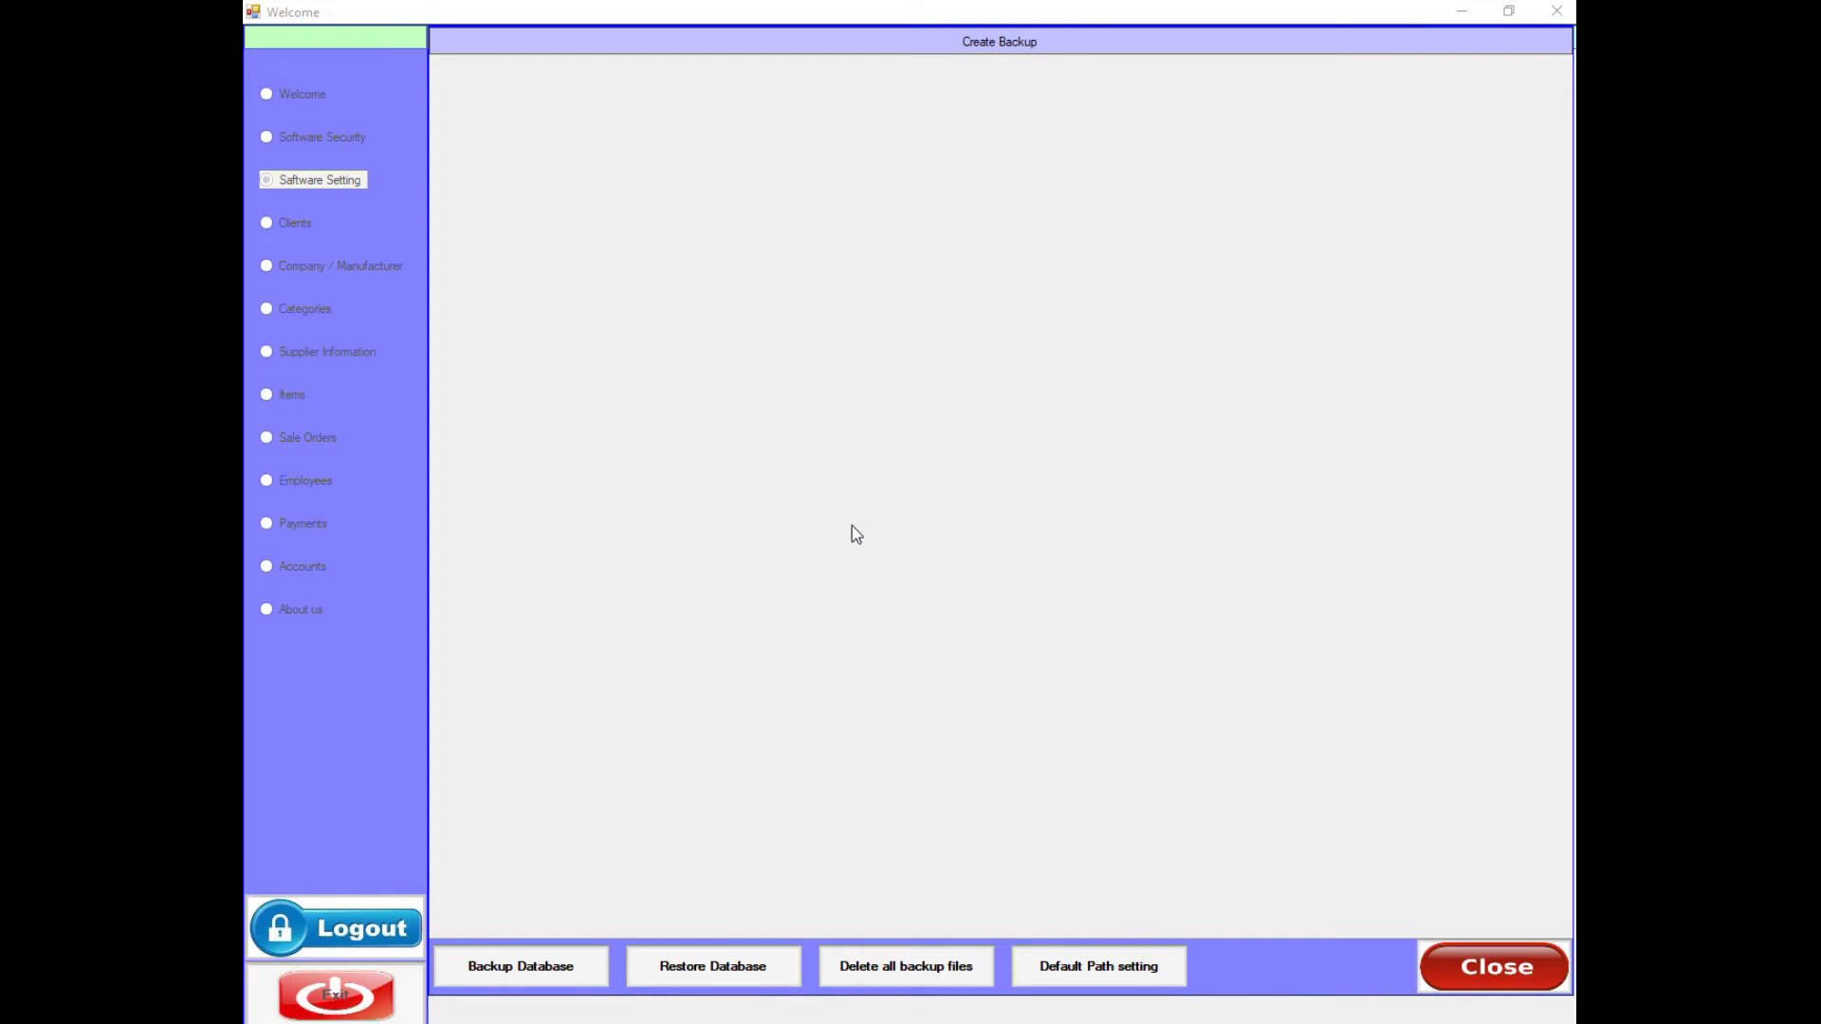
- Run a database backup and acknowledge the wait and success messages
left_click(529, 966)
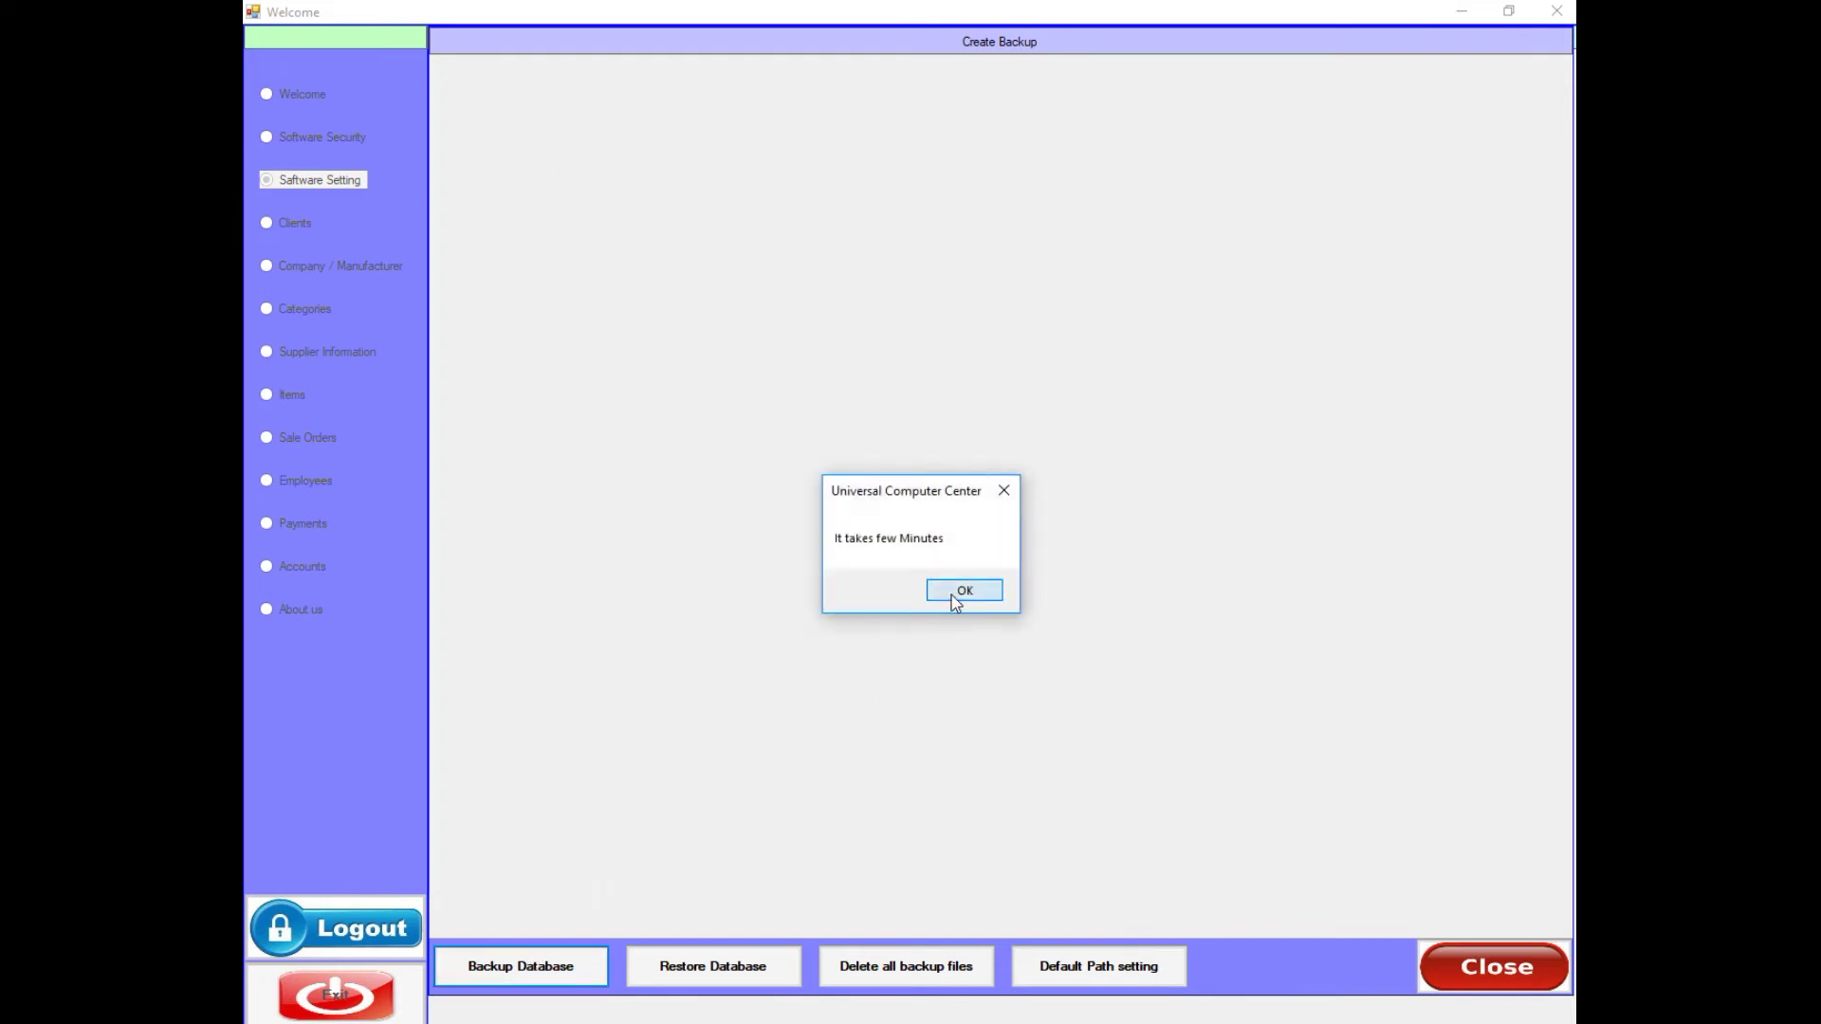
left_click(960, 592)
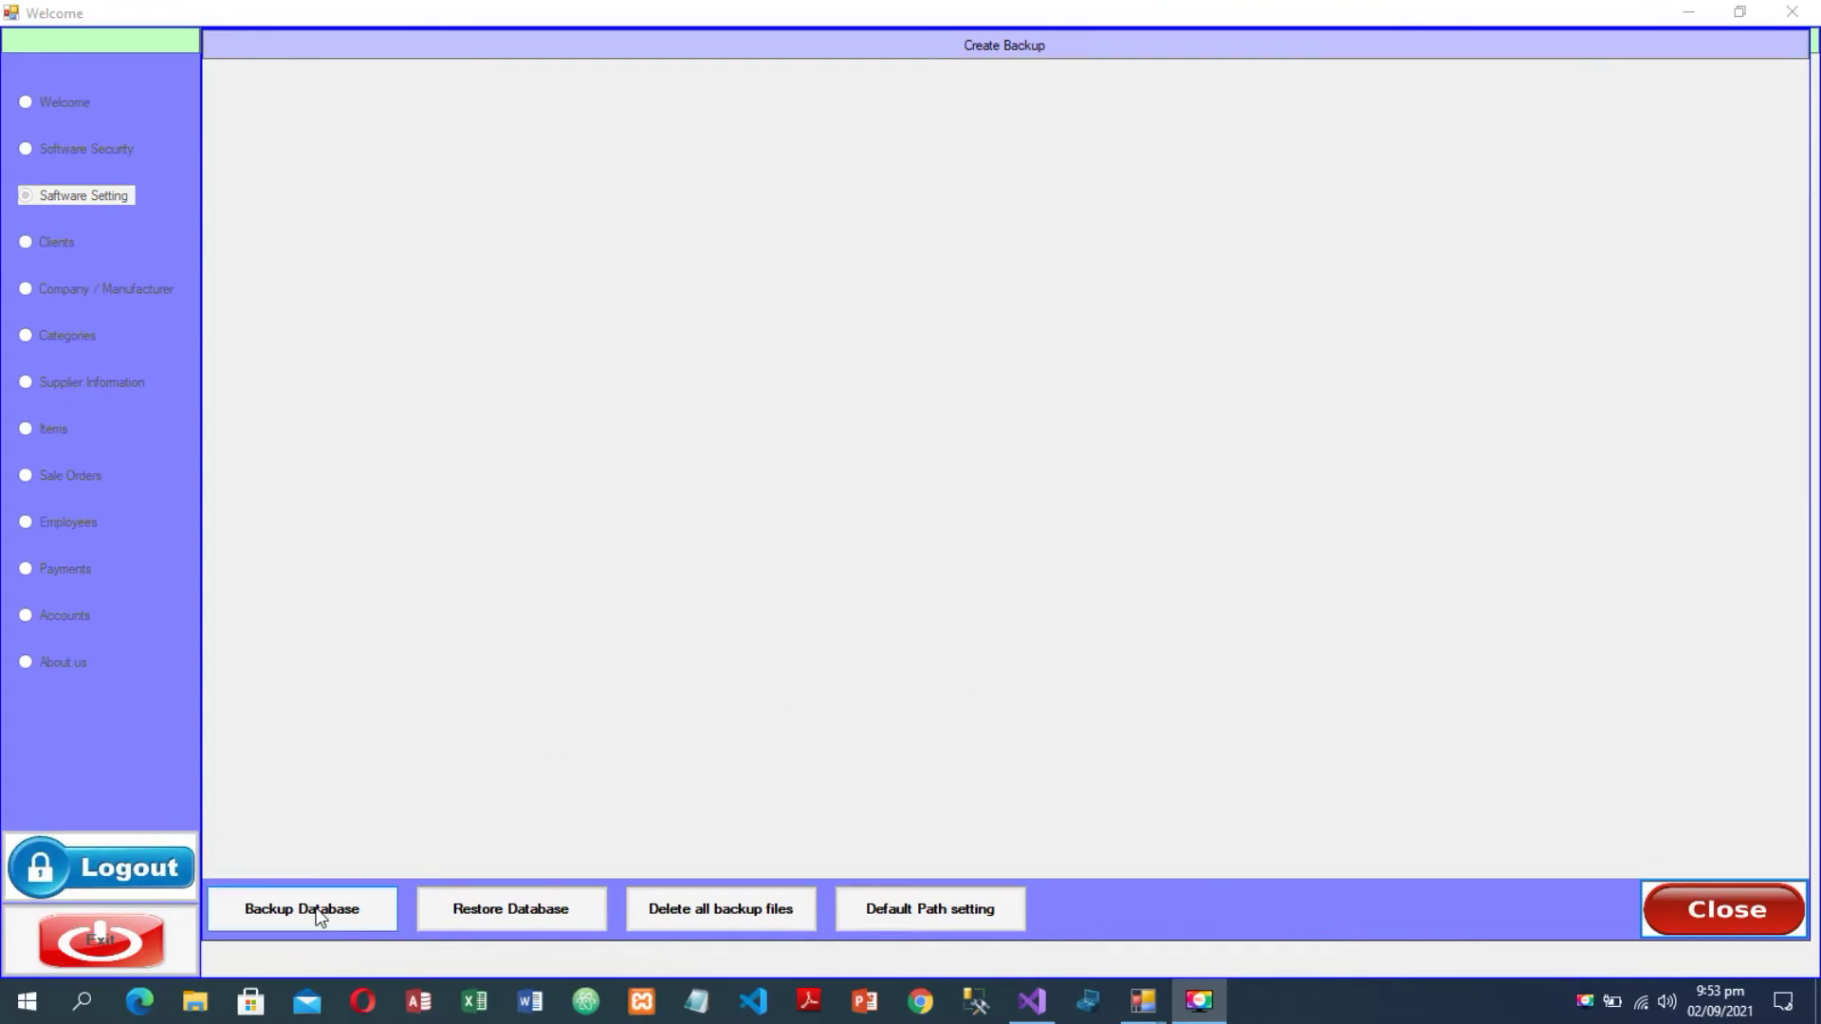
left_click(316, 908)
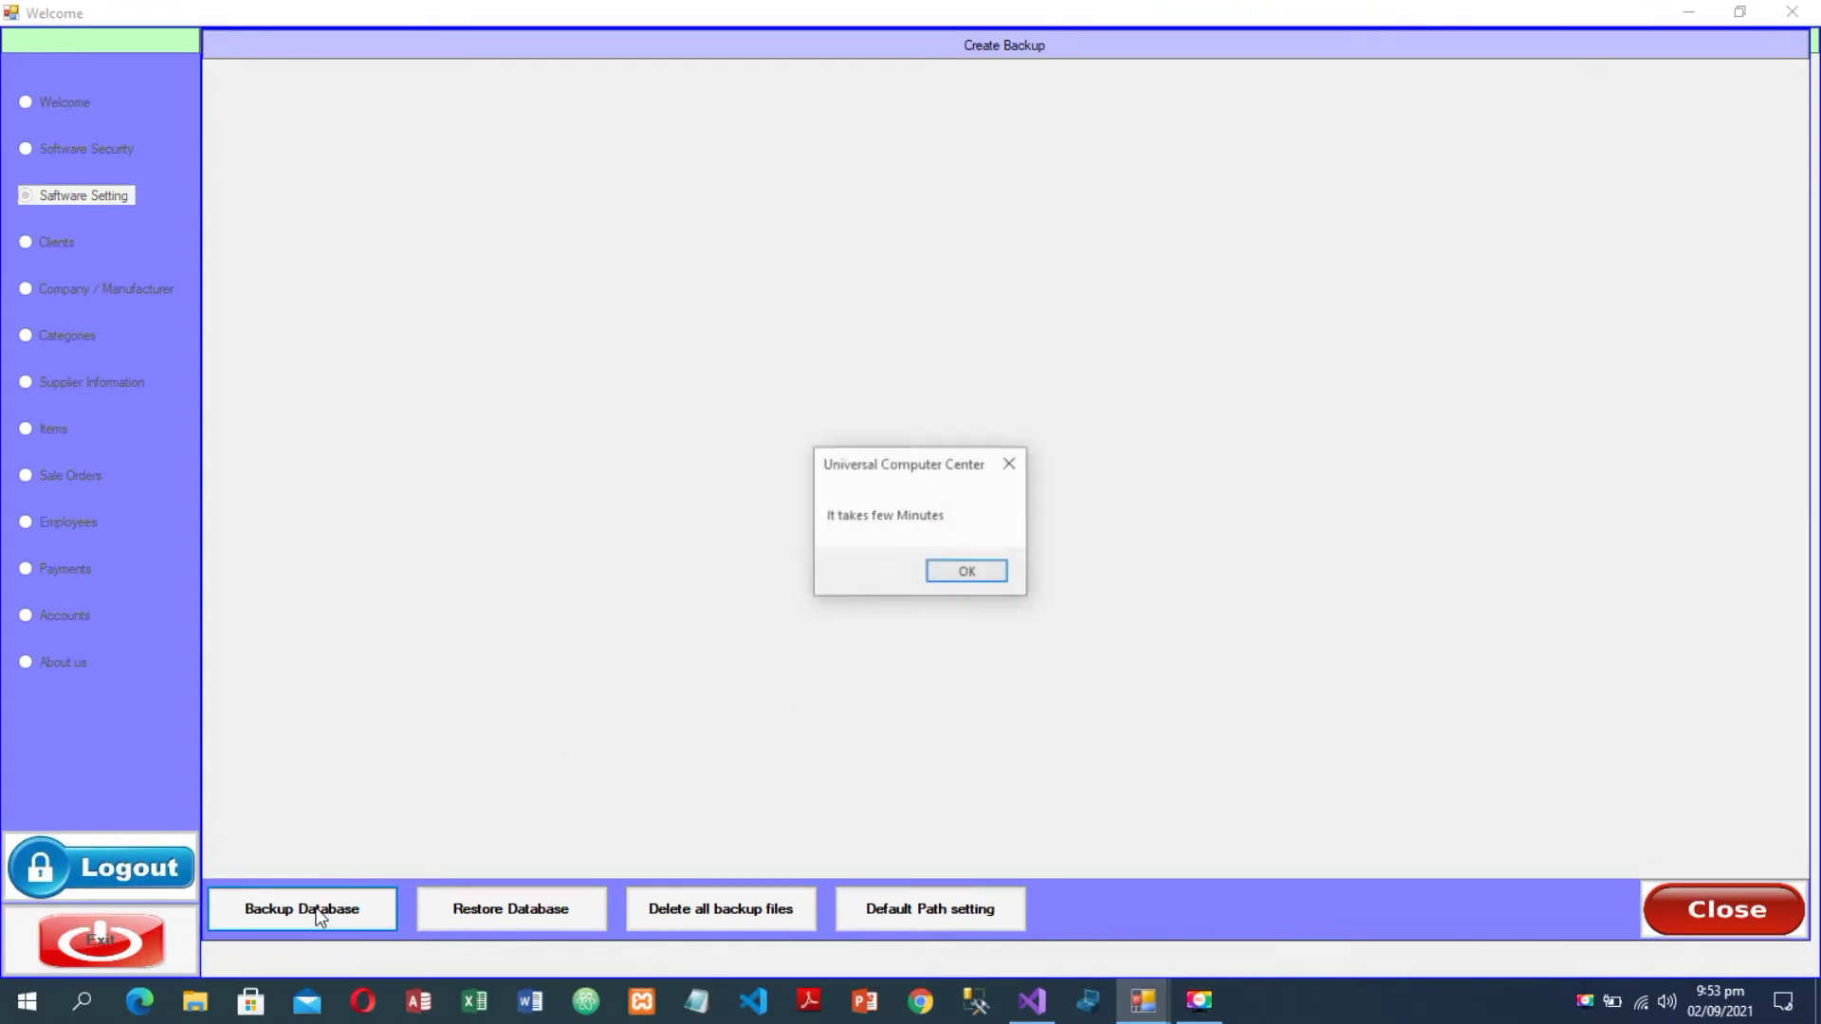
left_click(952, 573)
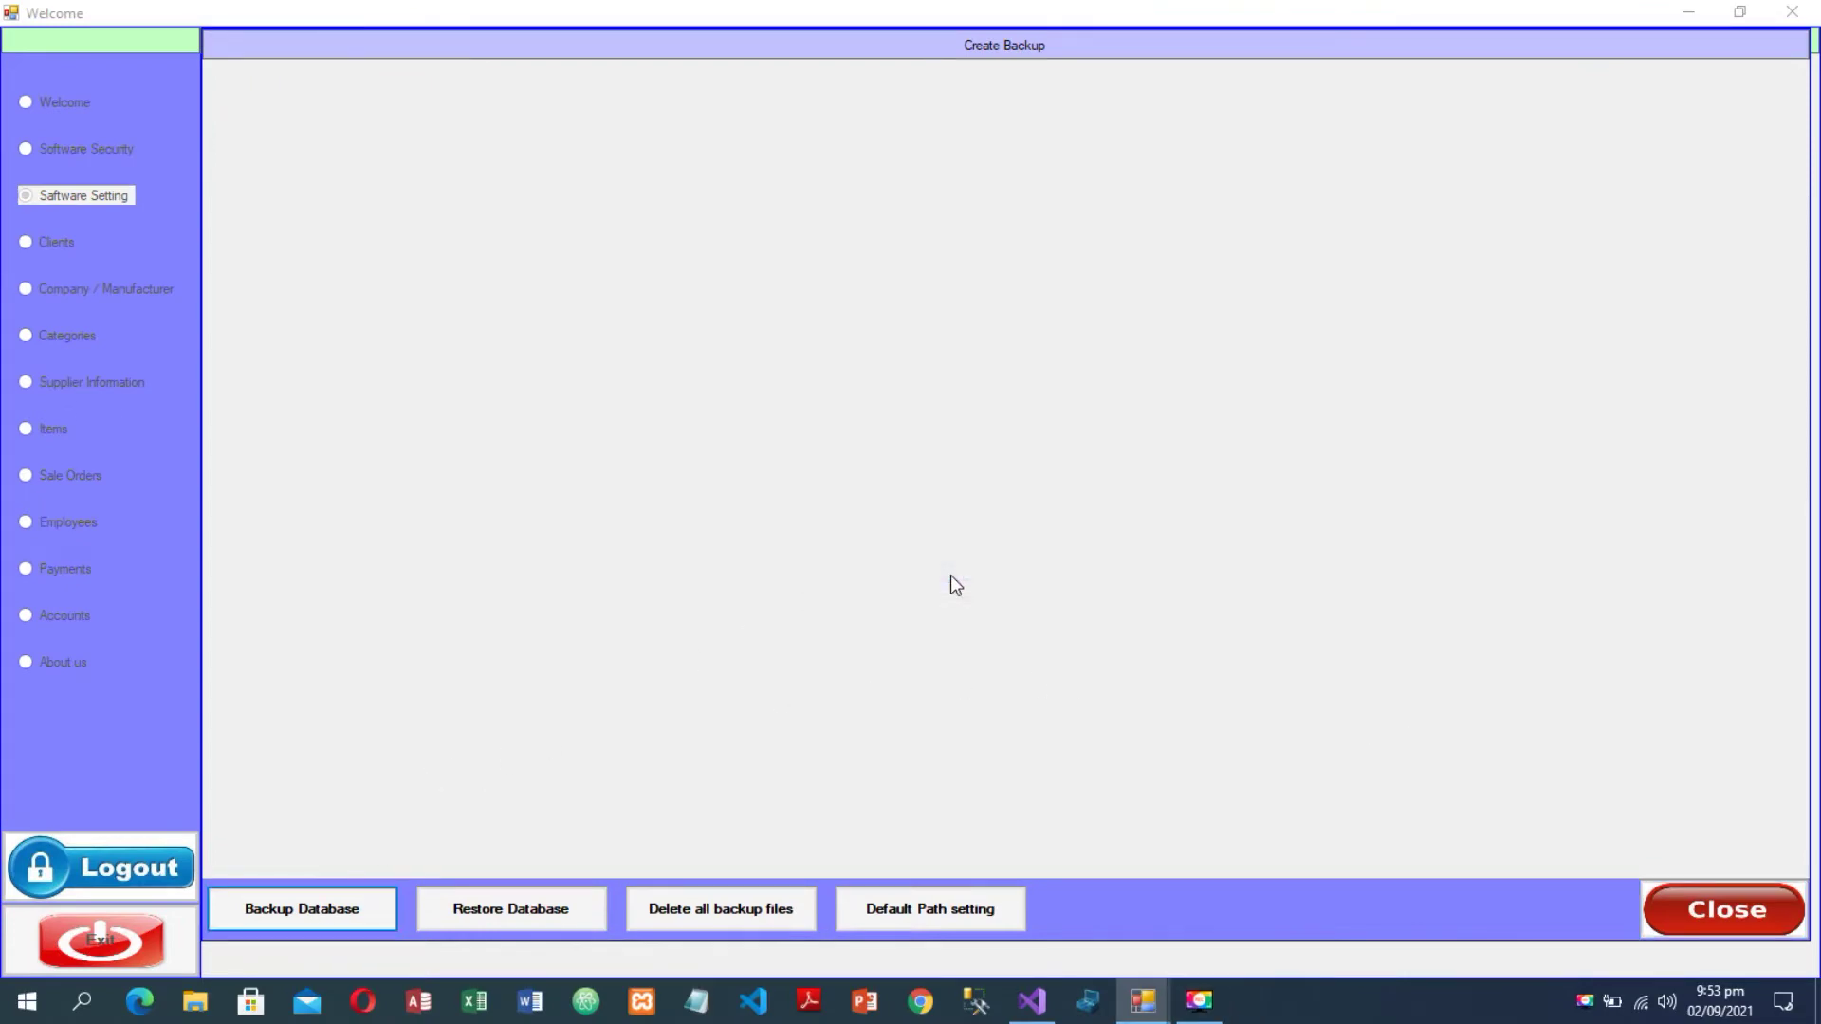
left_click(964, 573)
left_click(489, 905)
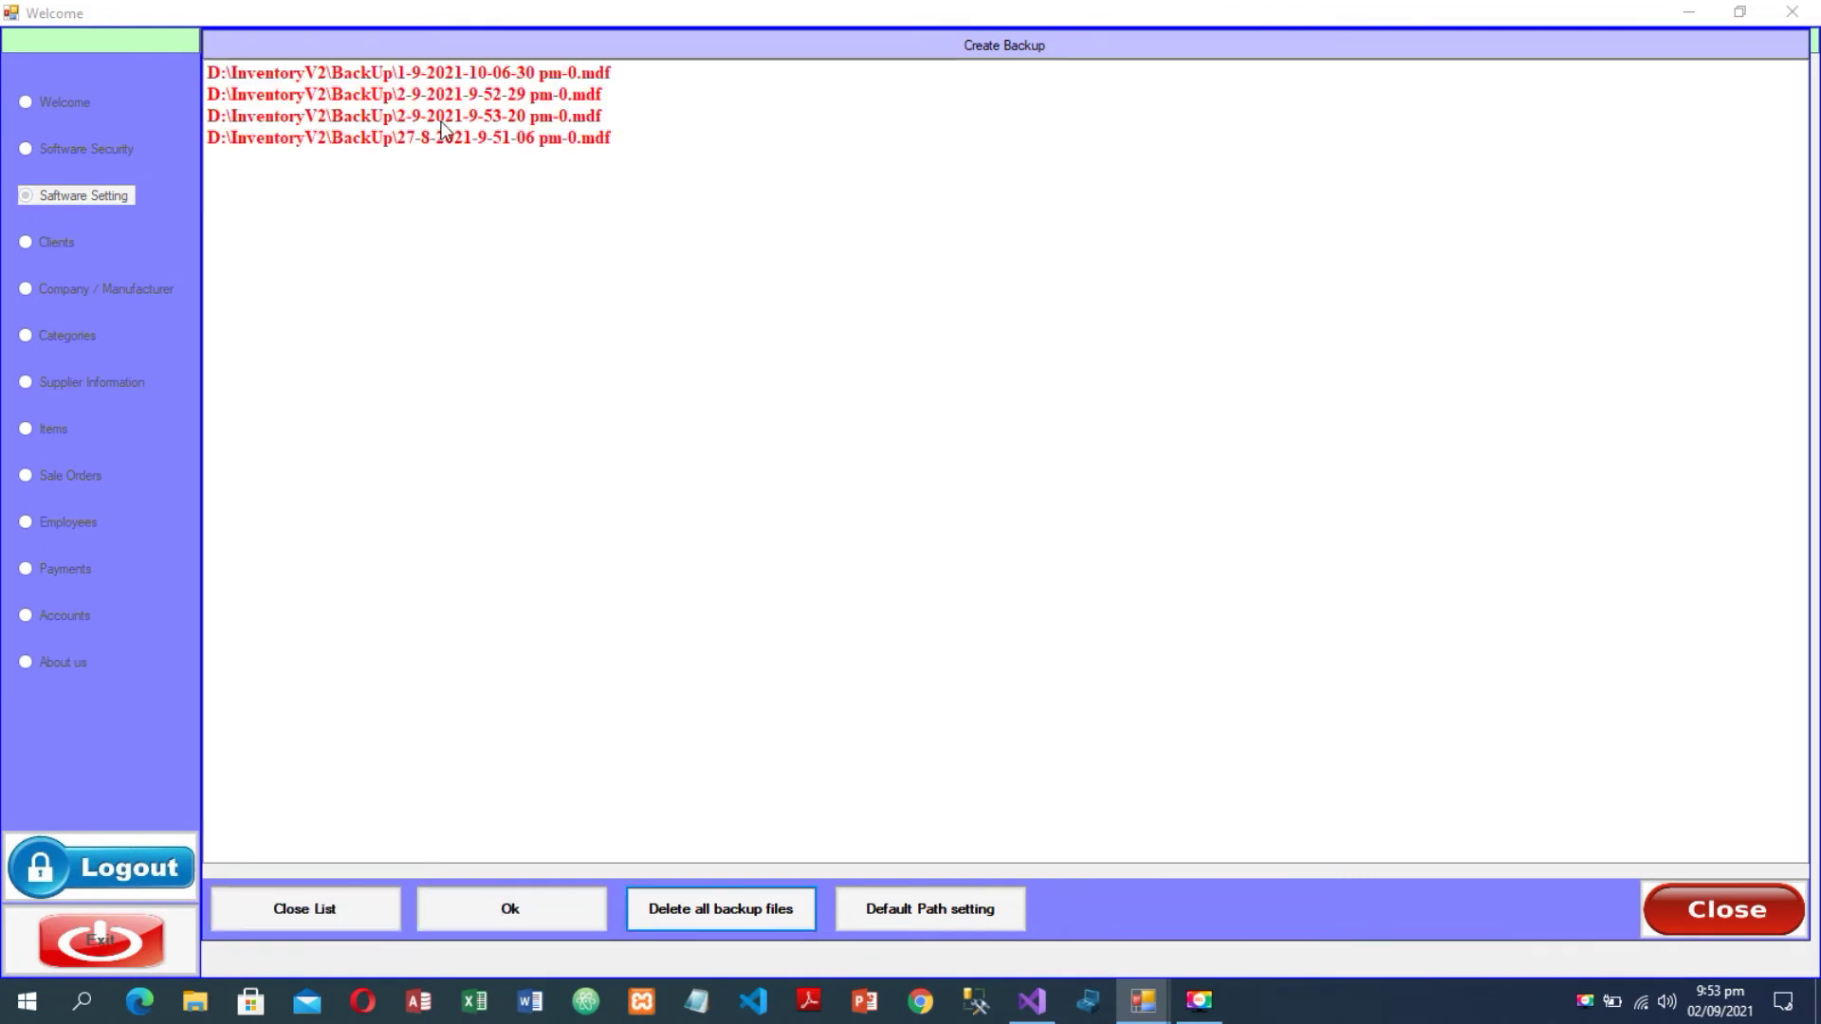
left_click(431, 95)
left_click(414, 116)
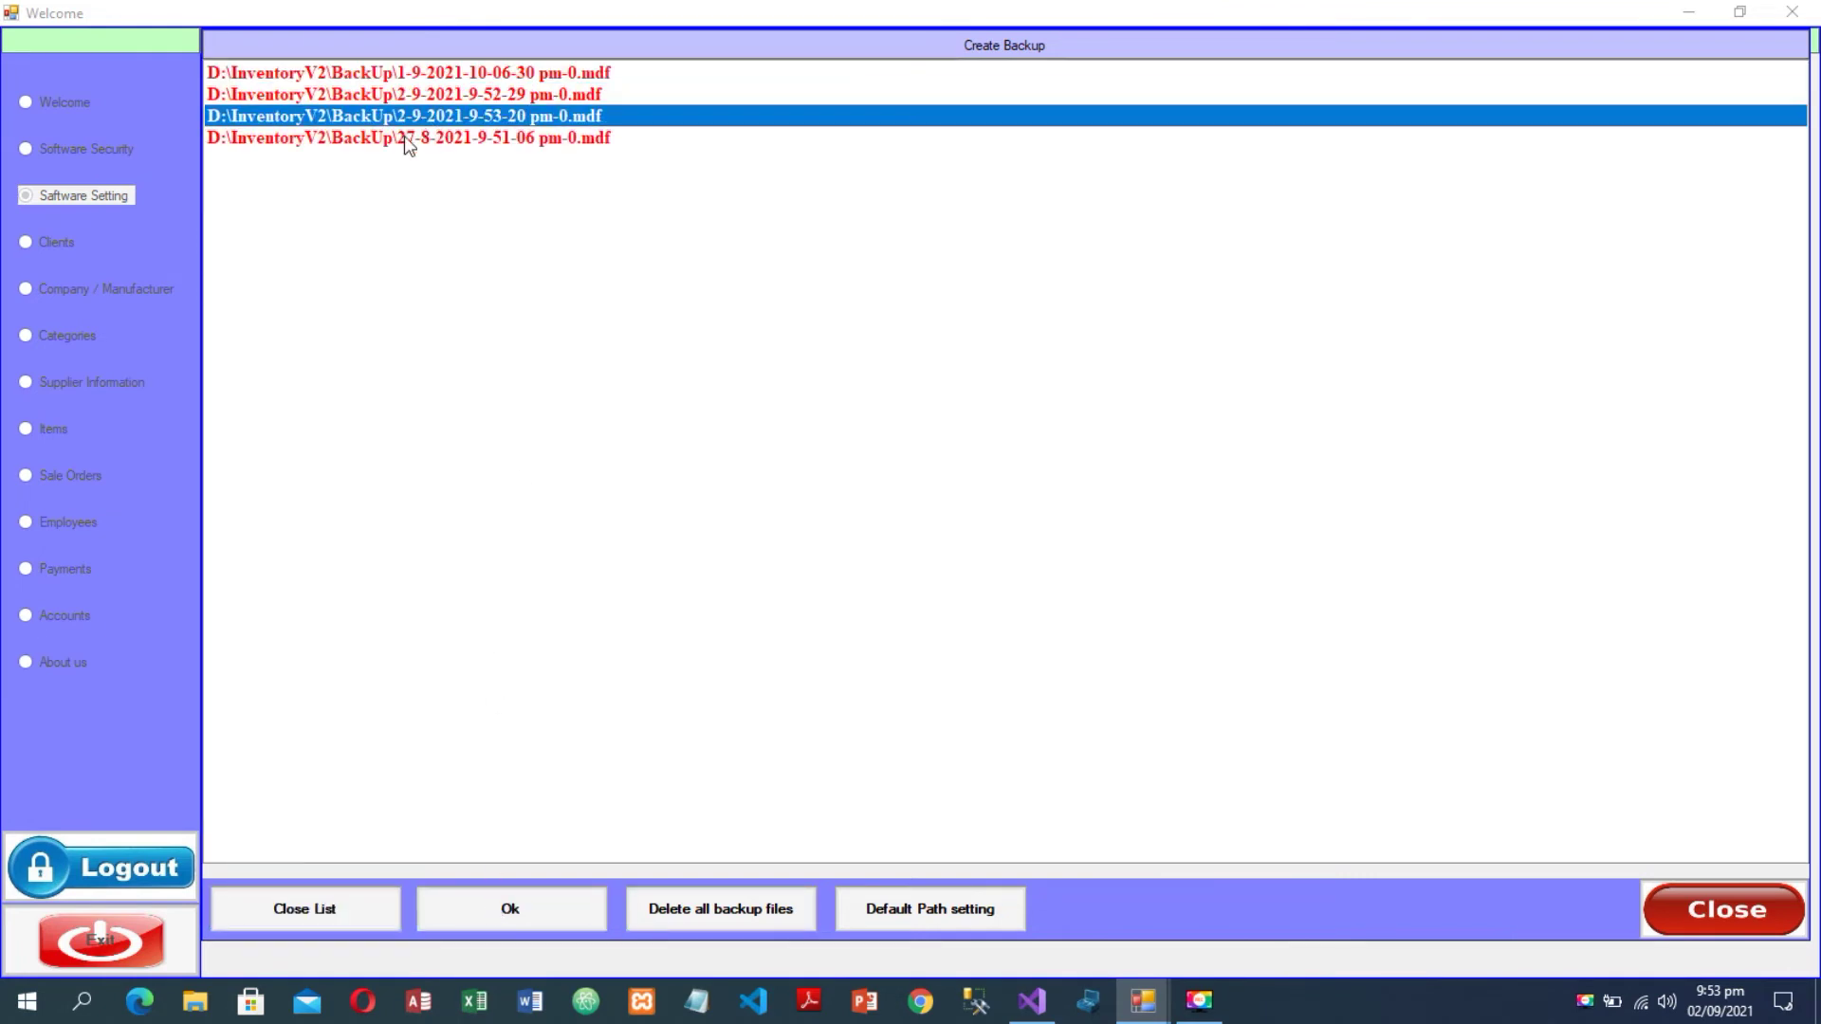
left_click(408, 138)
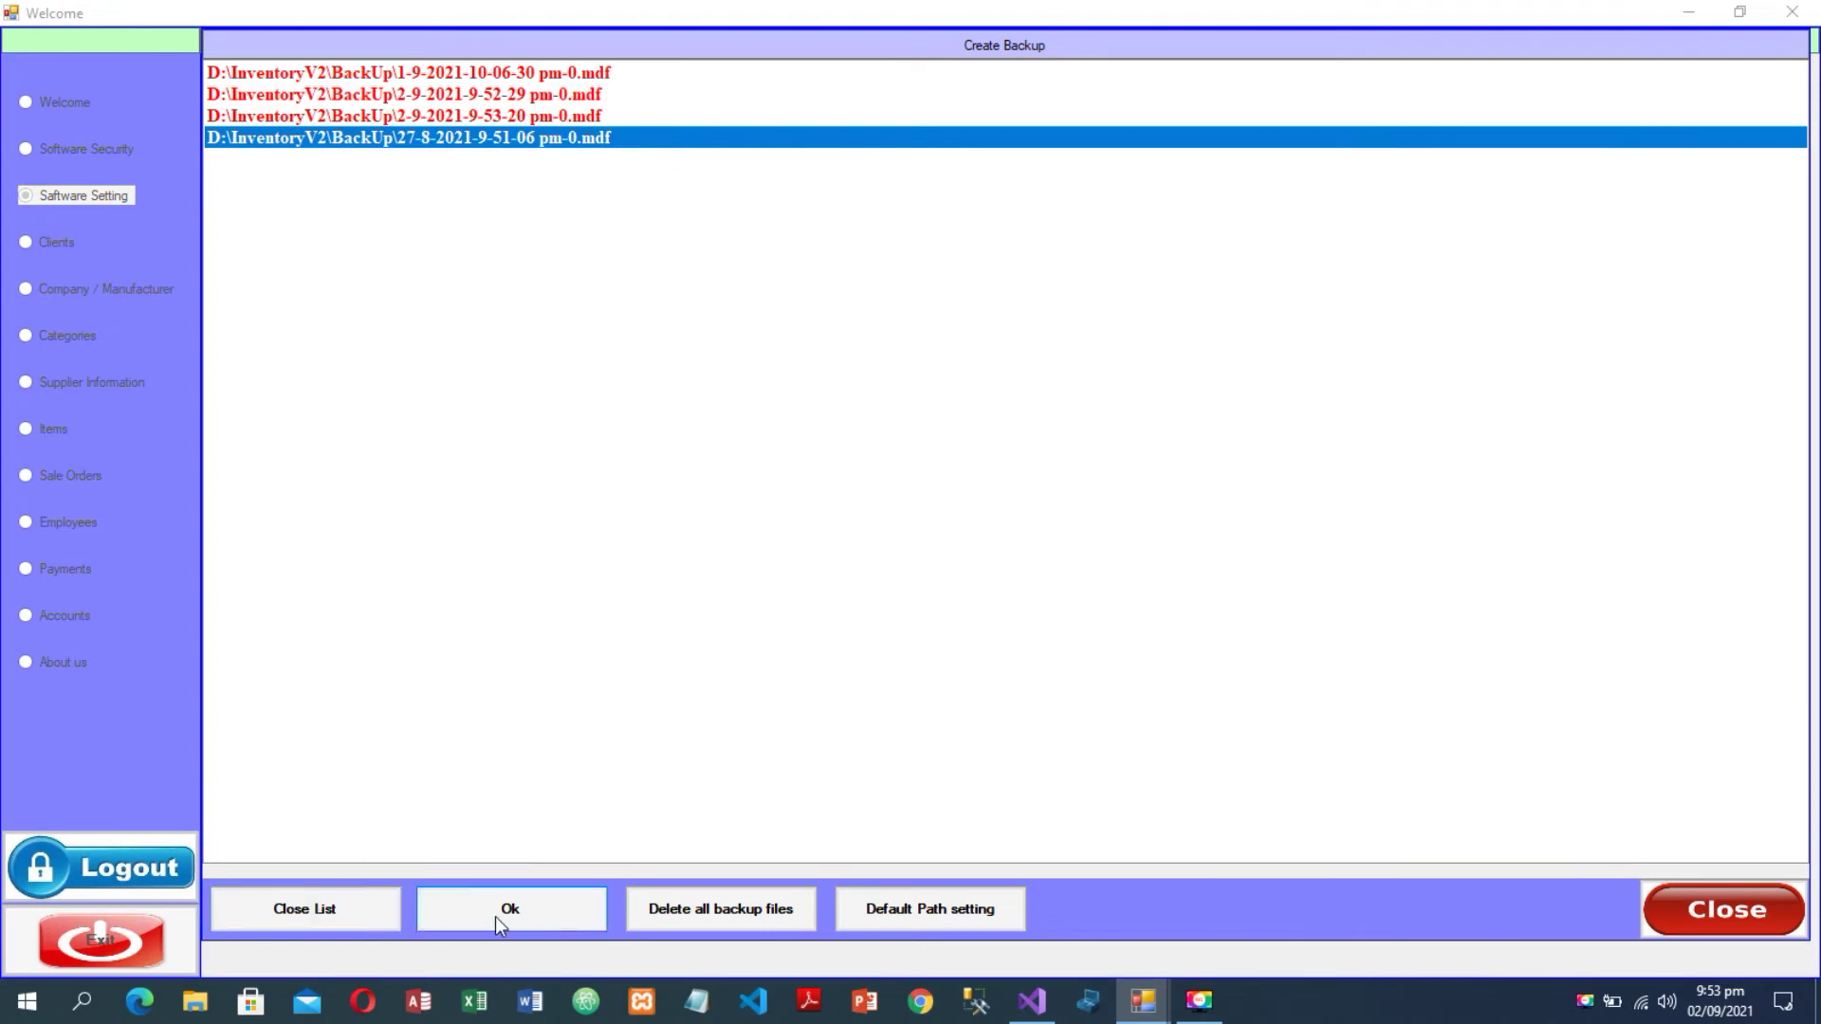
left_click(347, 909)
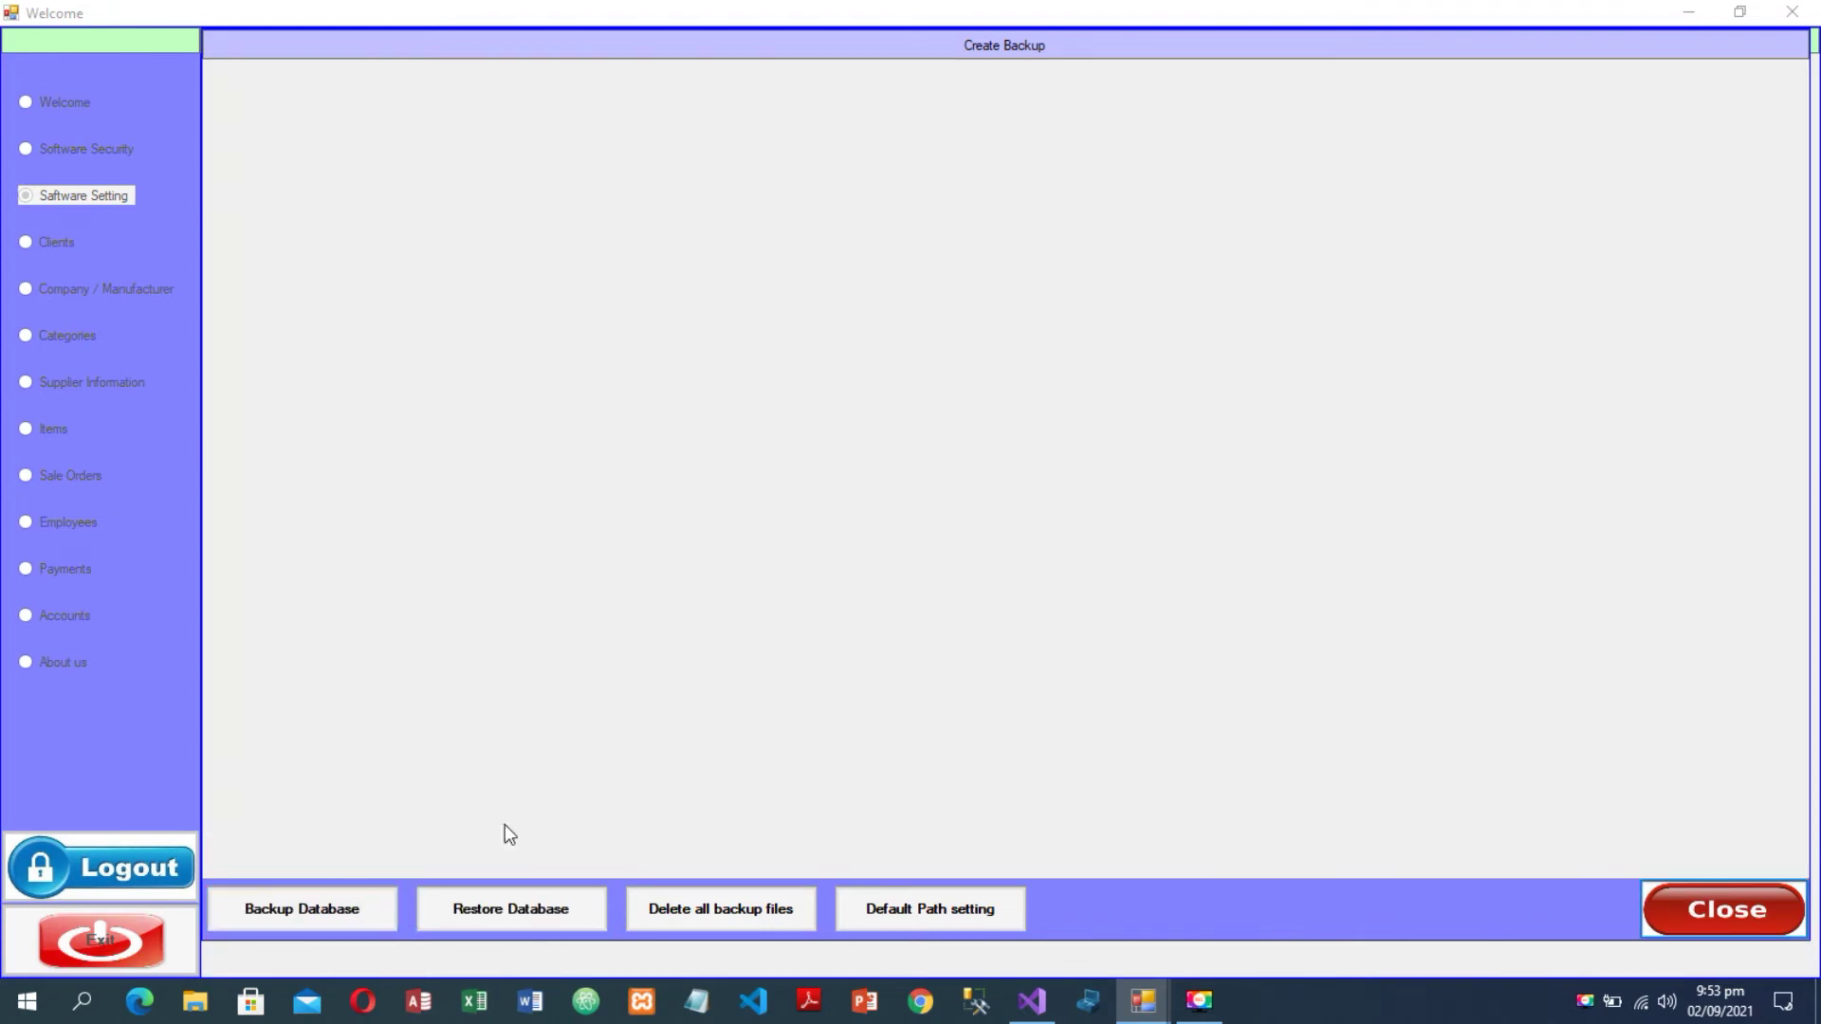
- Delete all backup files, confirm the list is empty, and leave the backup screen
left_click(675, 903)
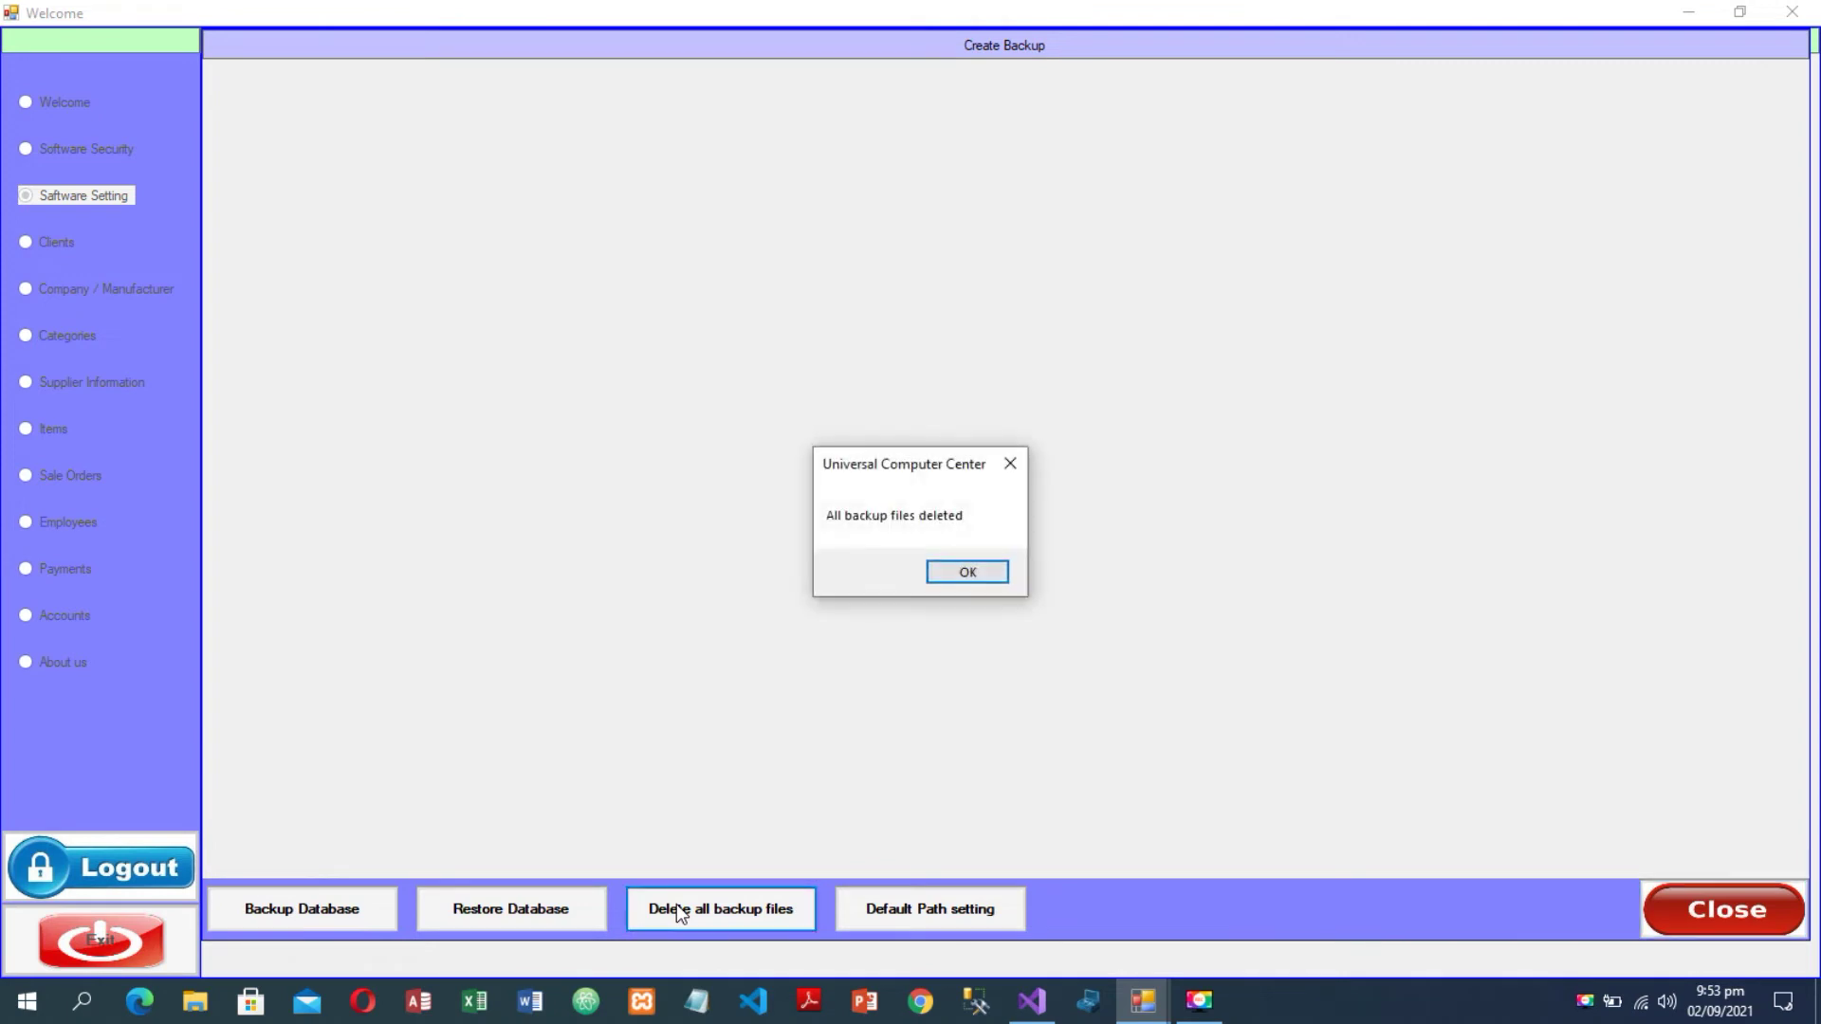
left_click(968, 571)
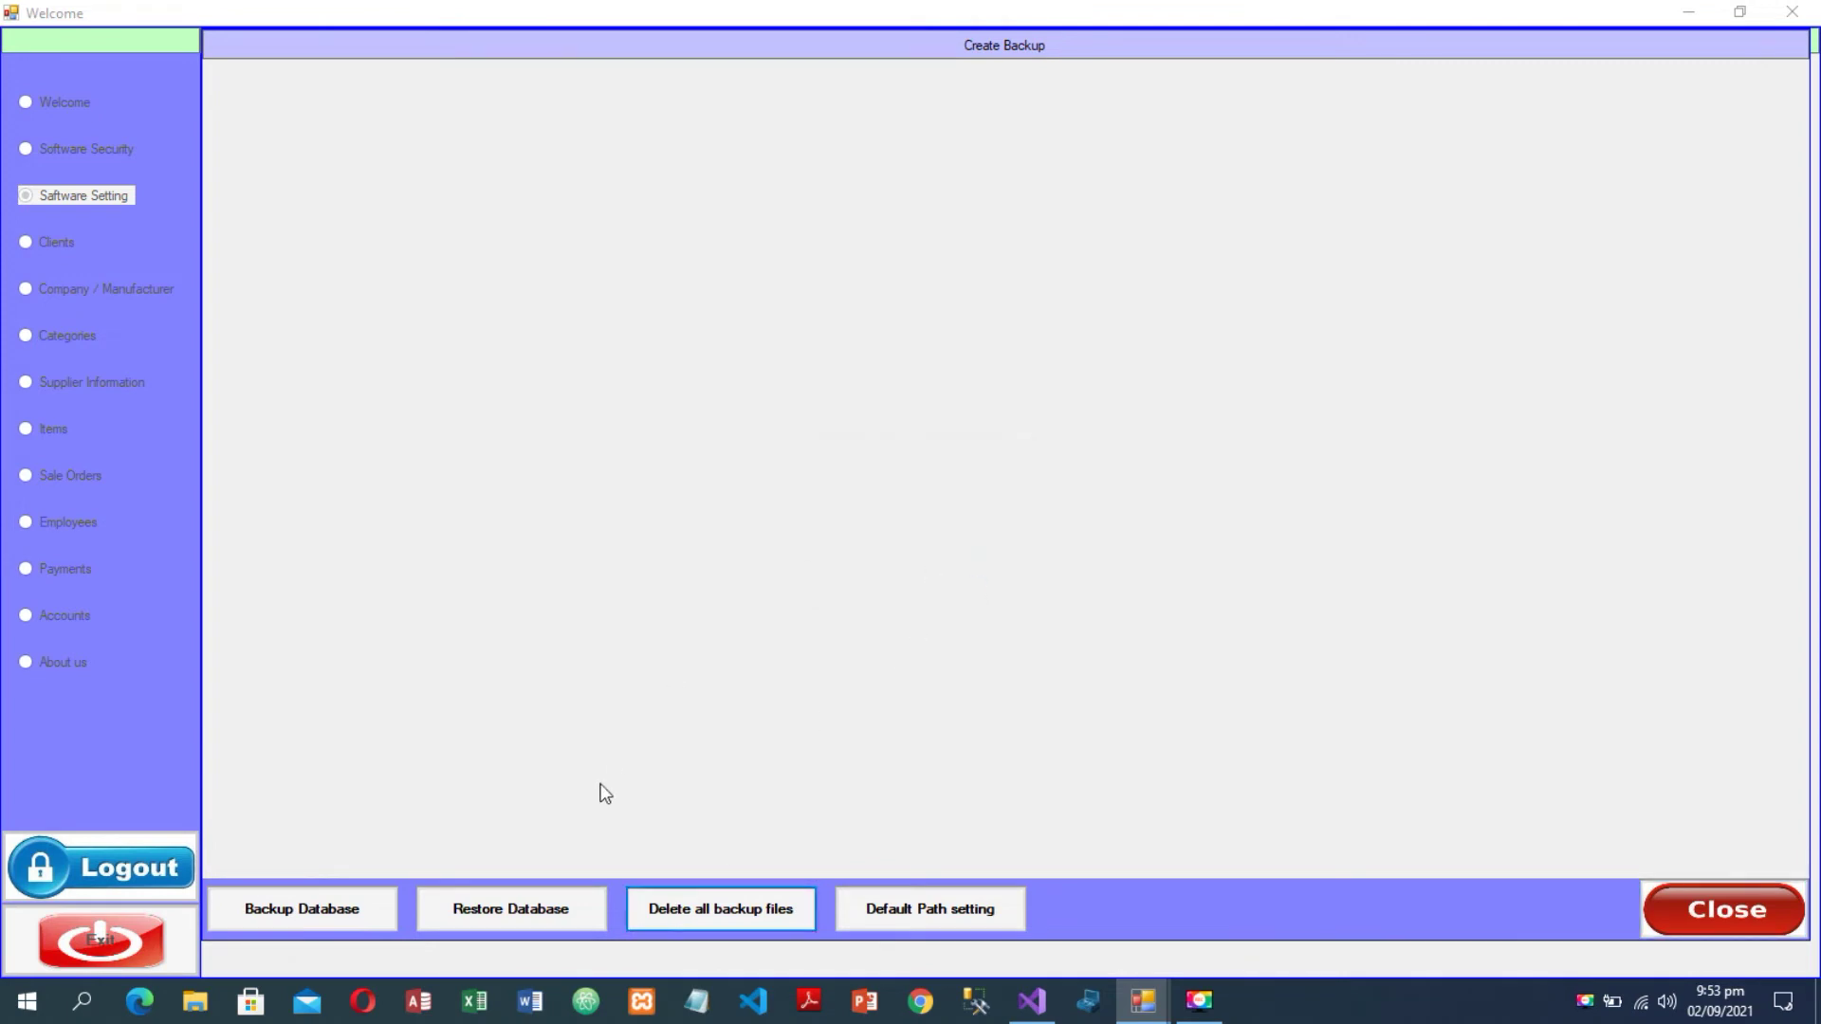
left_click(495, 909)
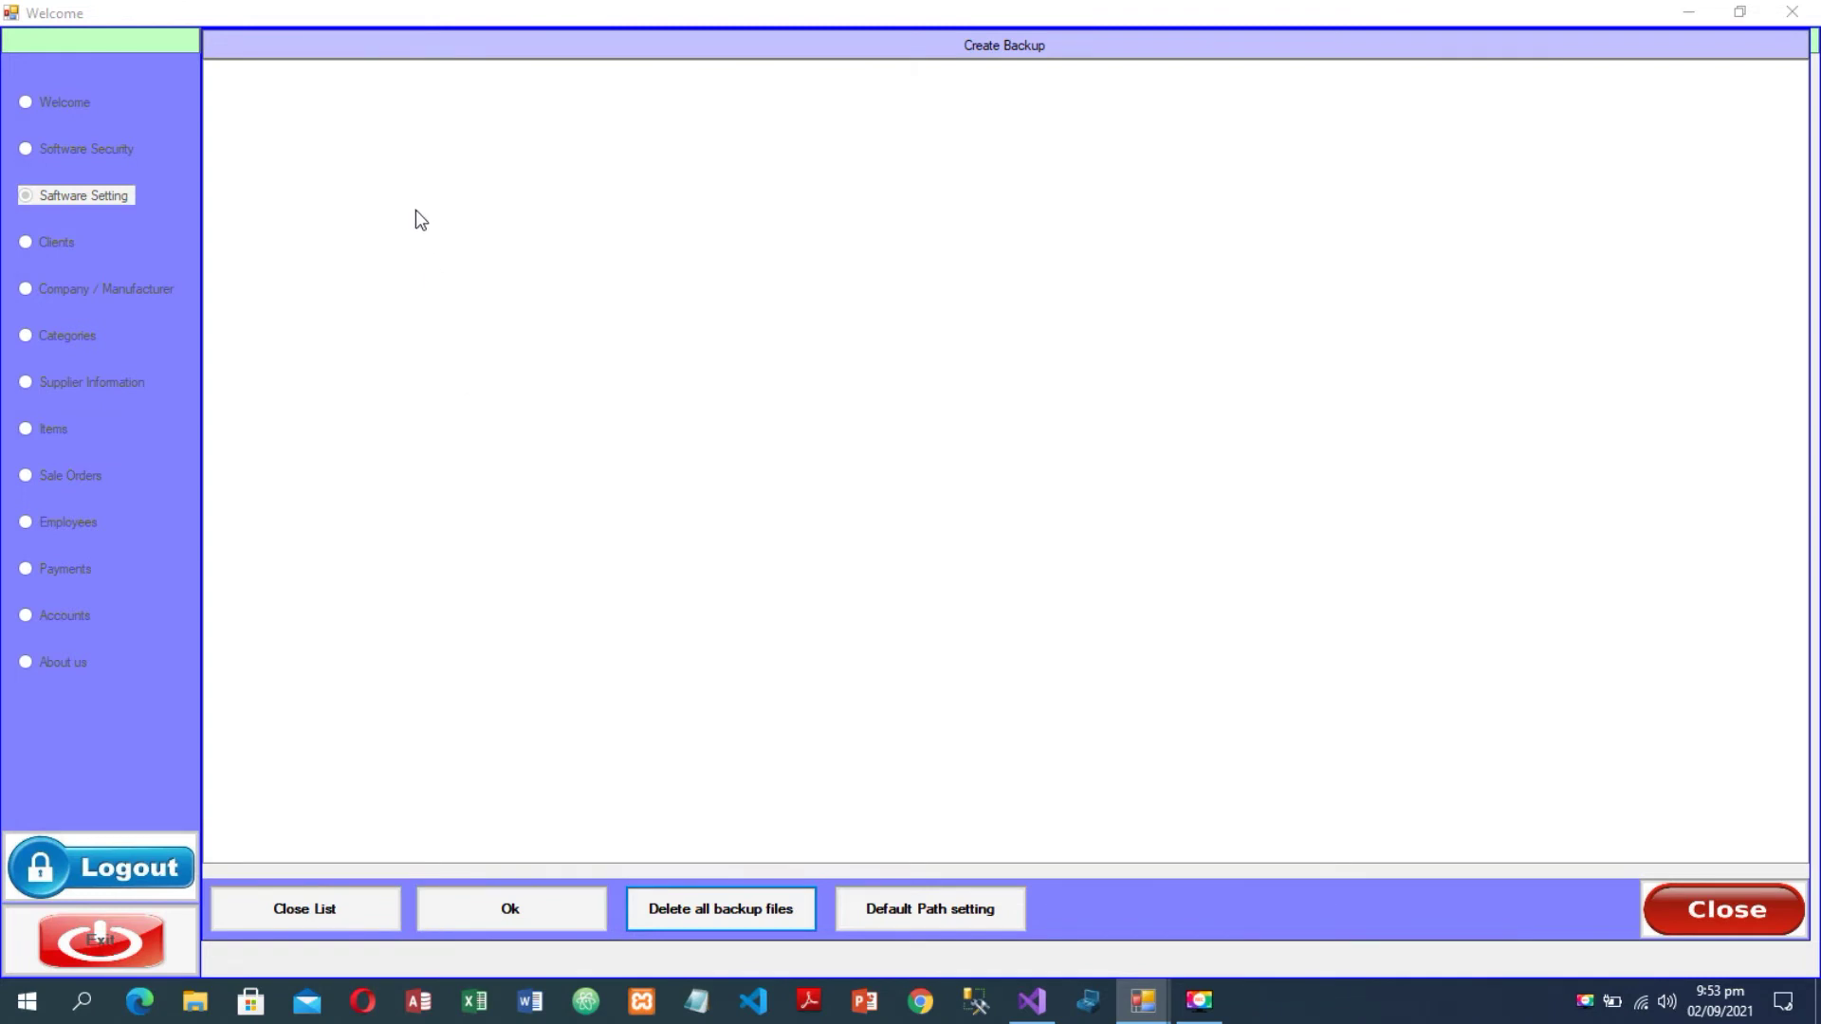
left_click(330, 903)
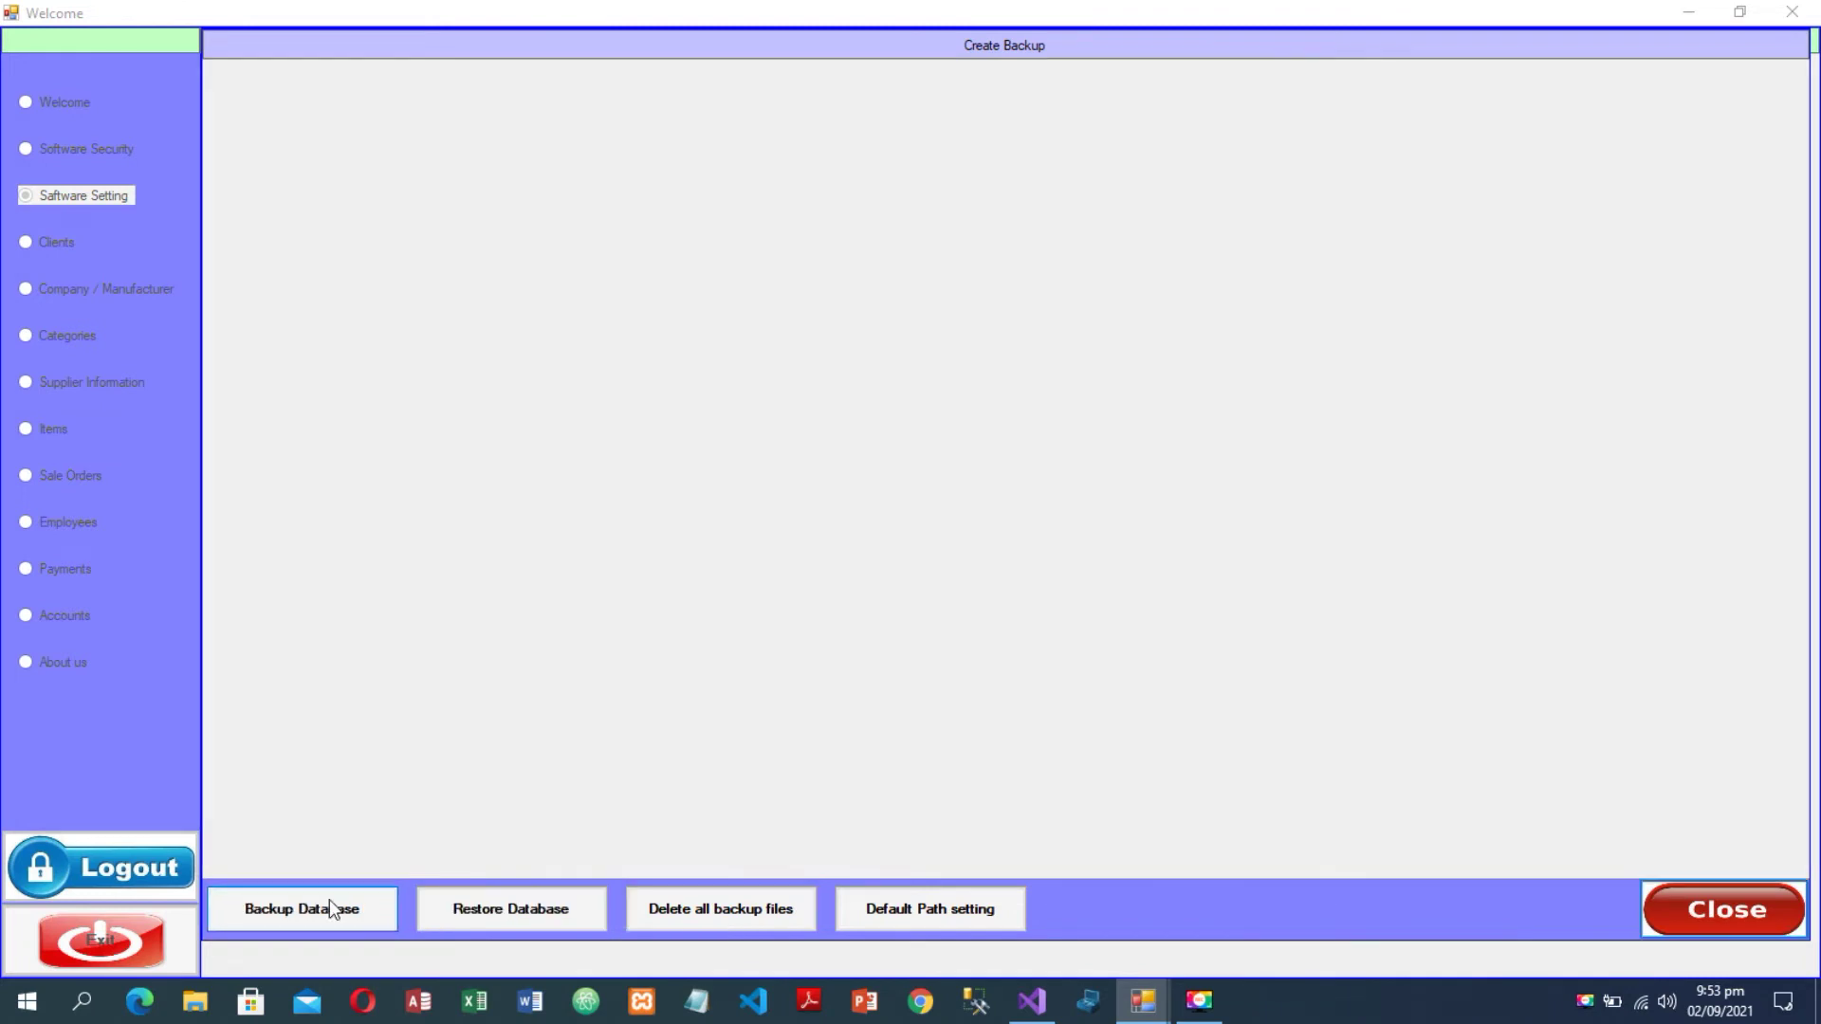
left_click(913, 911)
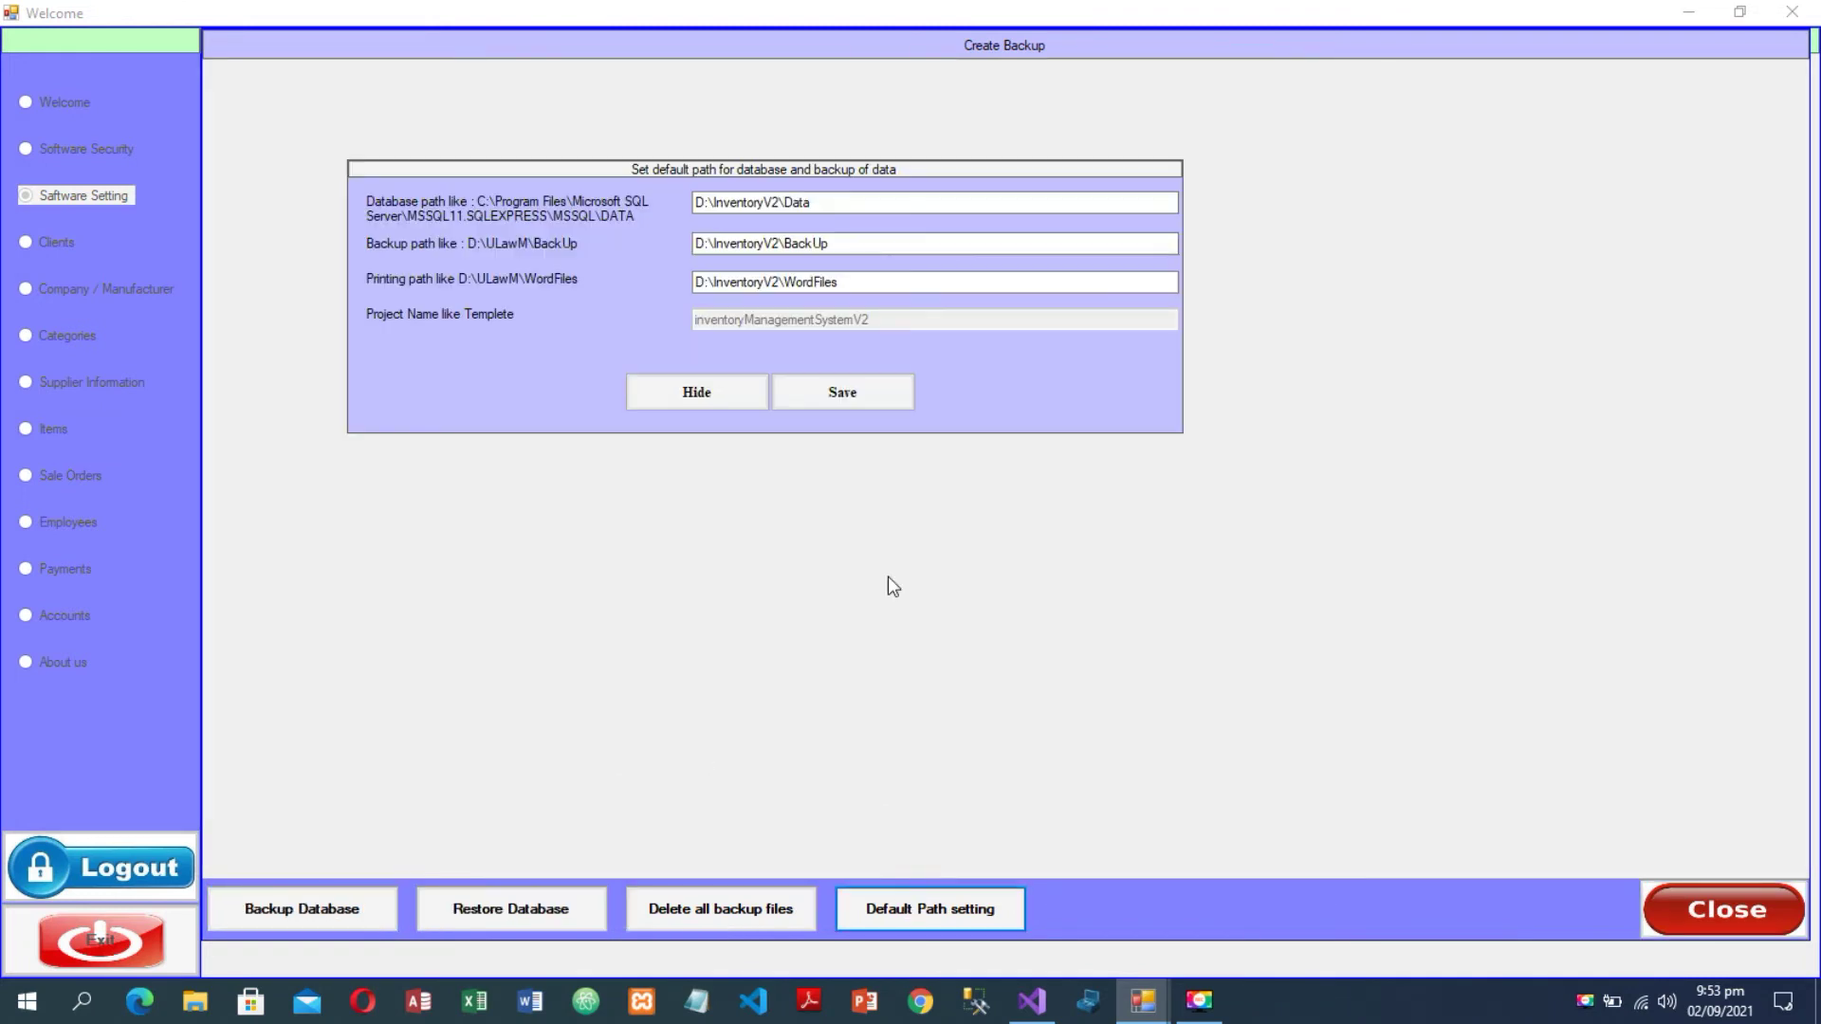
left_click(738, 389)
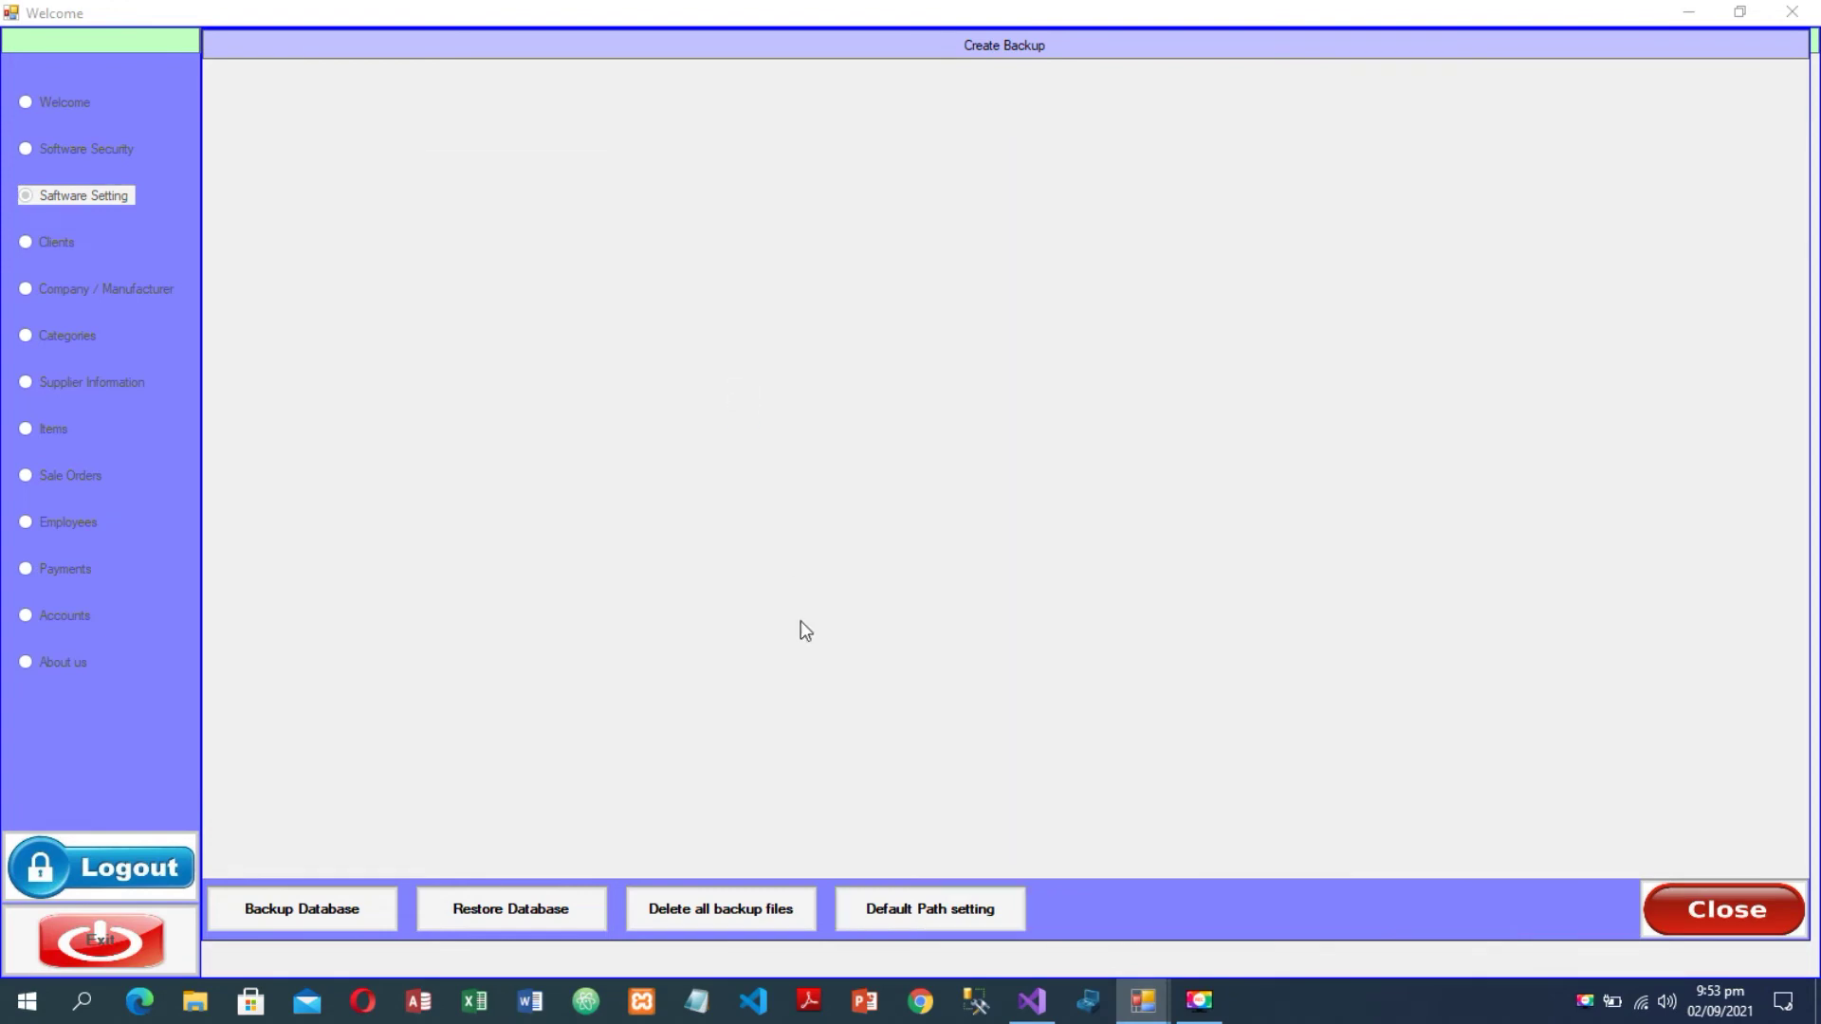
left_click(1747, 911)
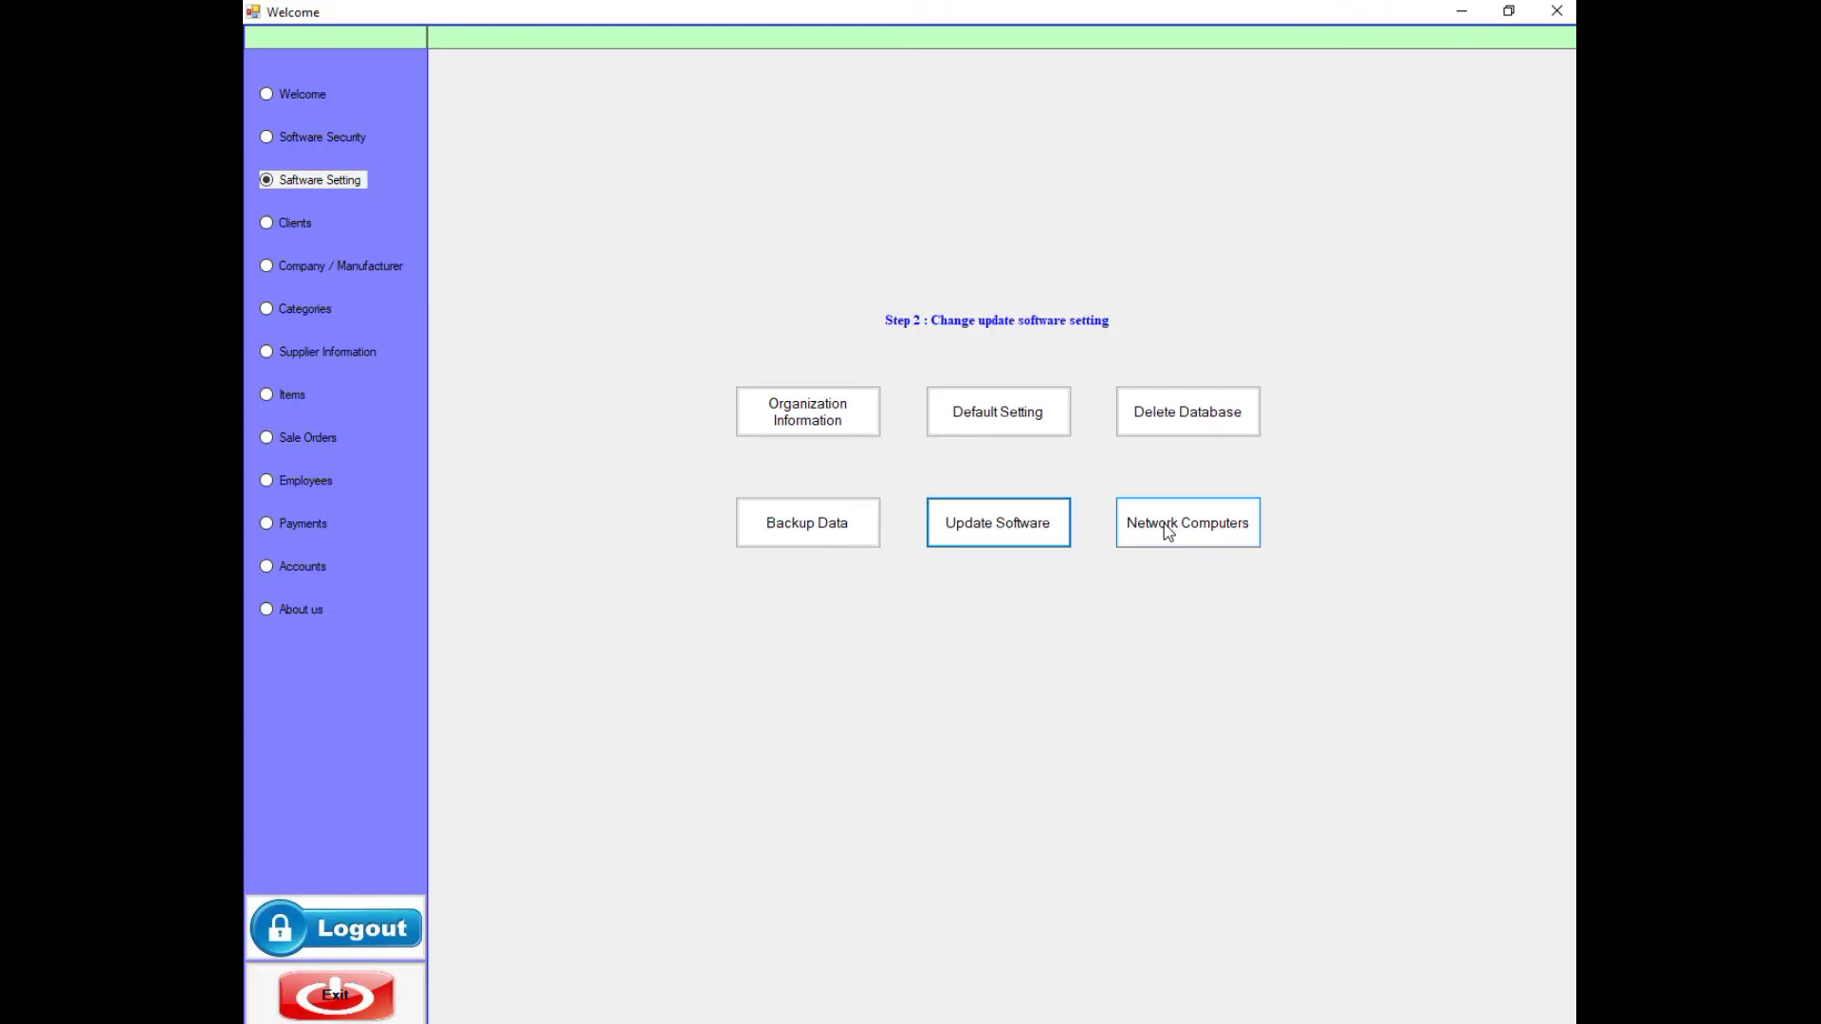
- Review the Network Computers panel, then open New Clients under Clients management
left_click(1168, 532)
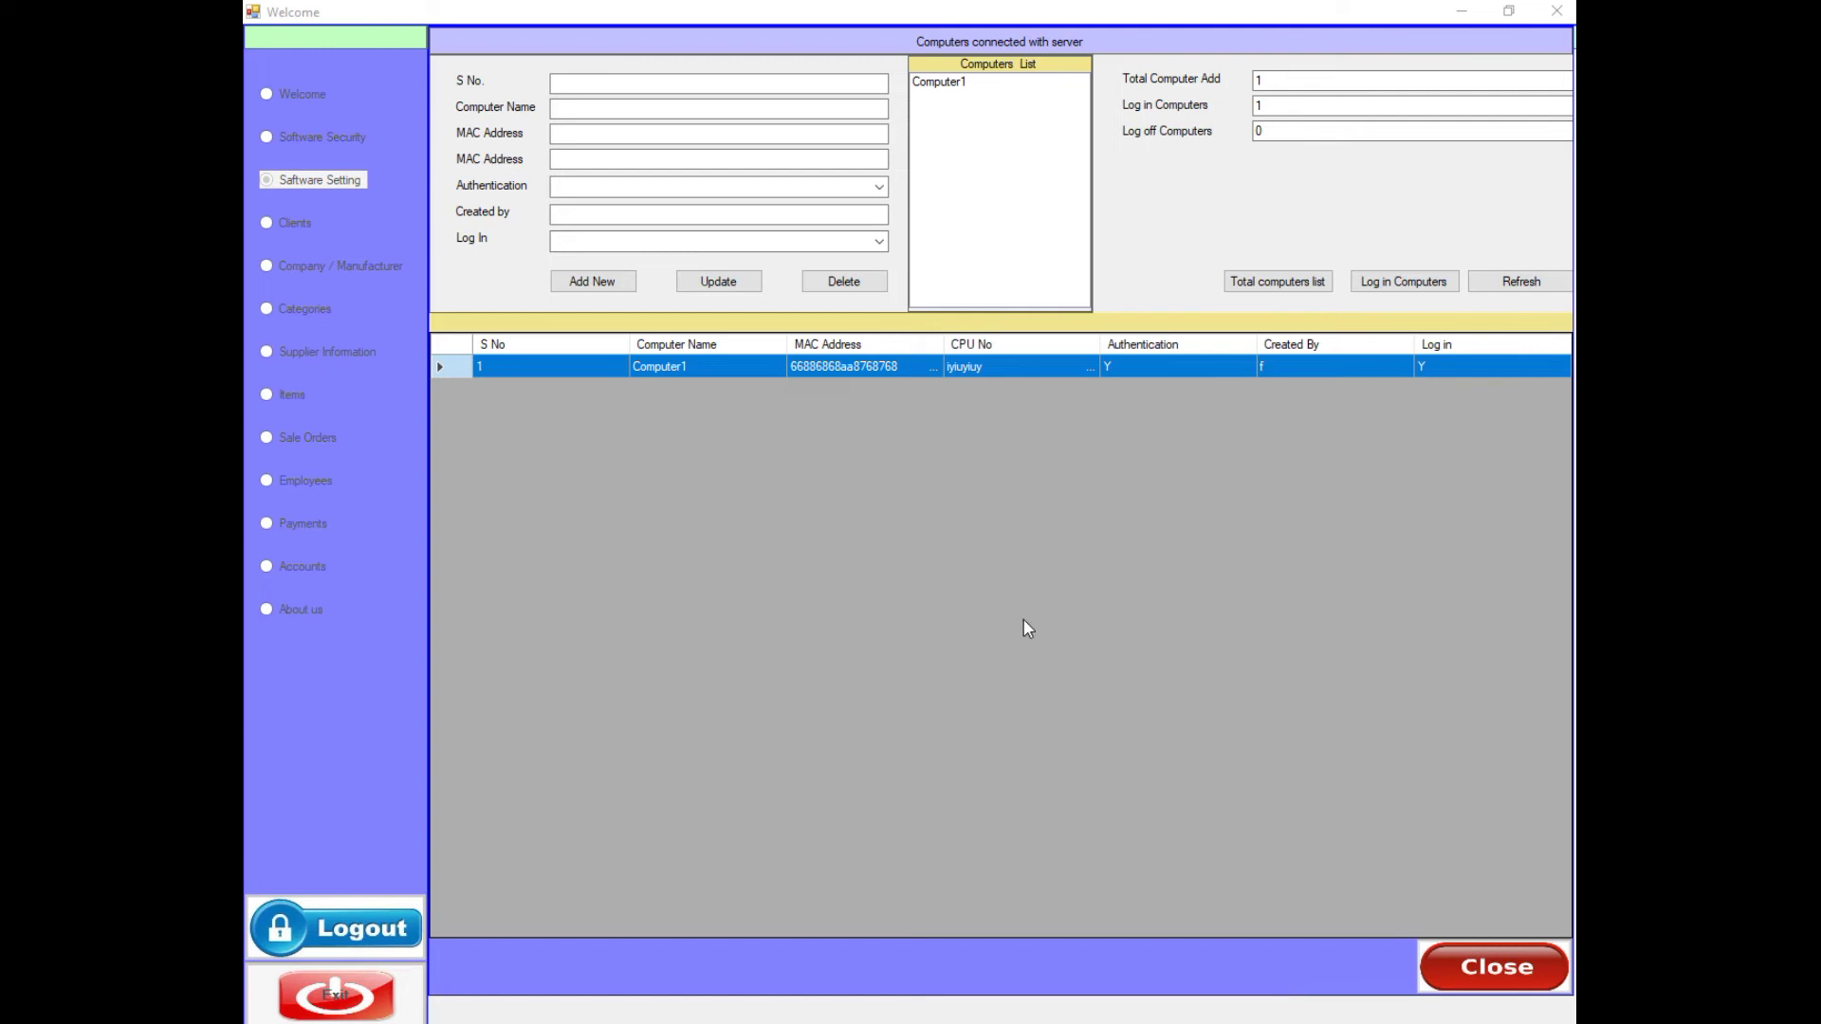
left_click(1484, 965)
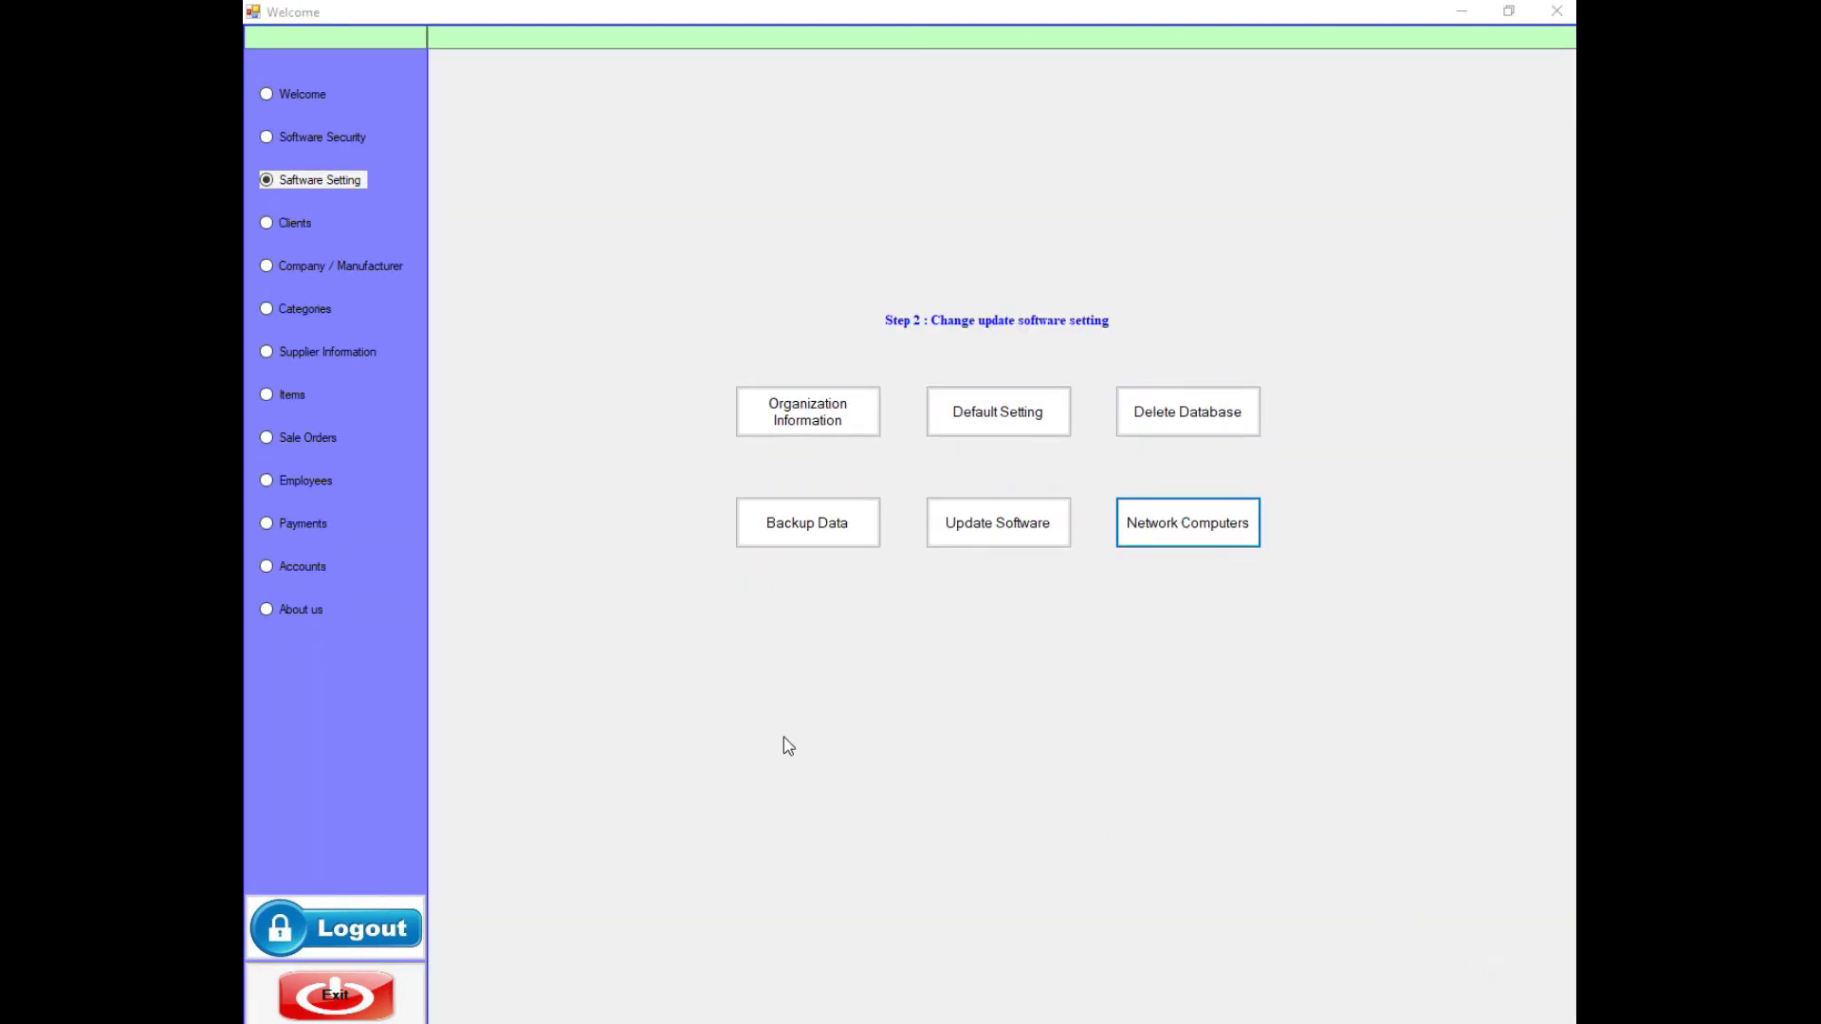
left_click(282, 224)
left_click(882, 457)
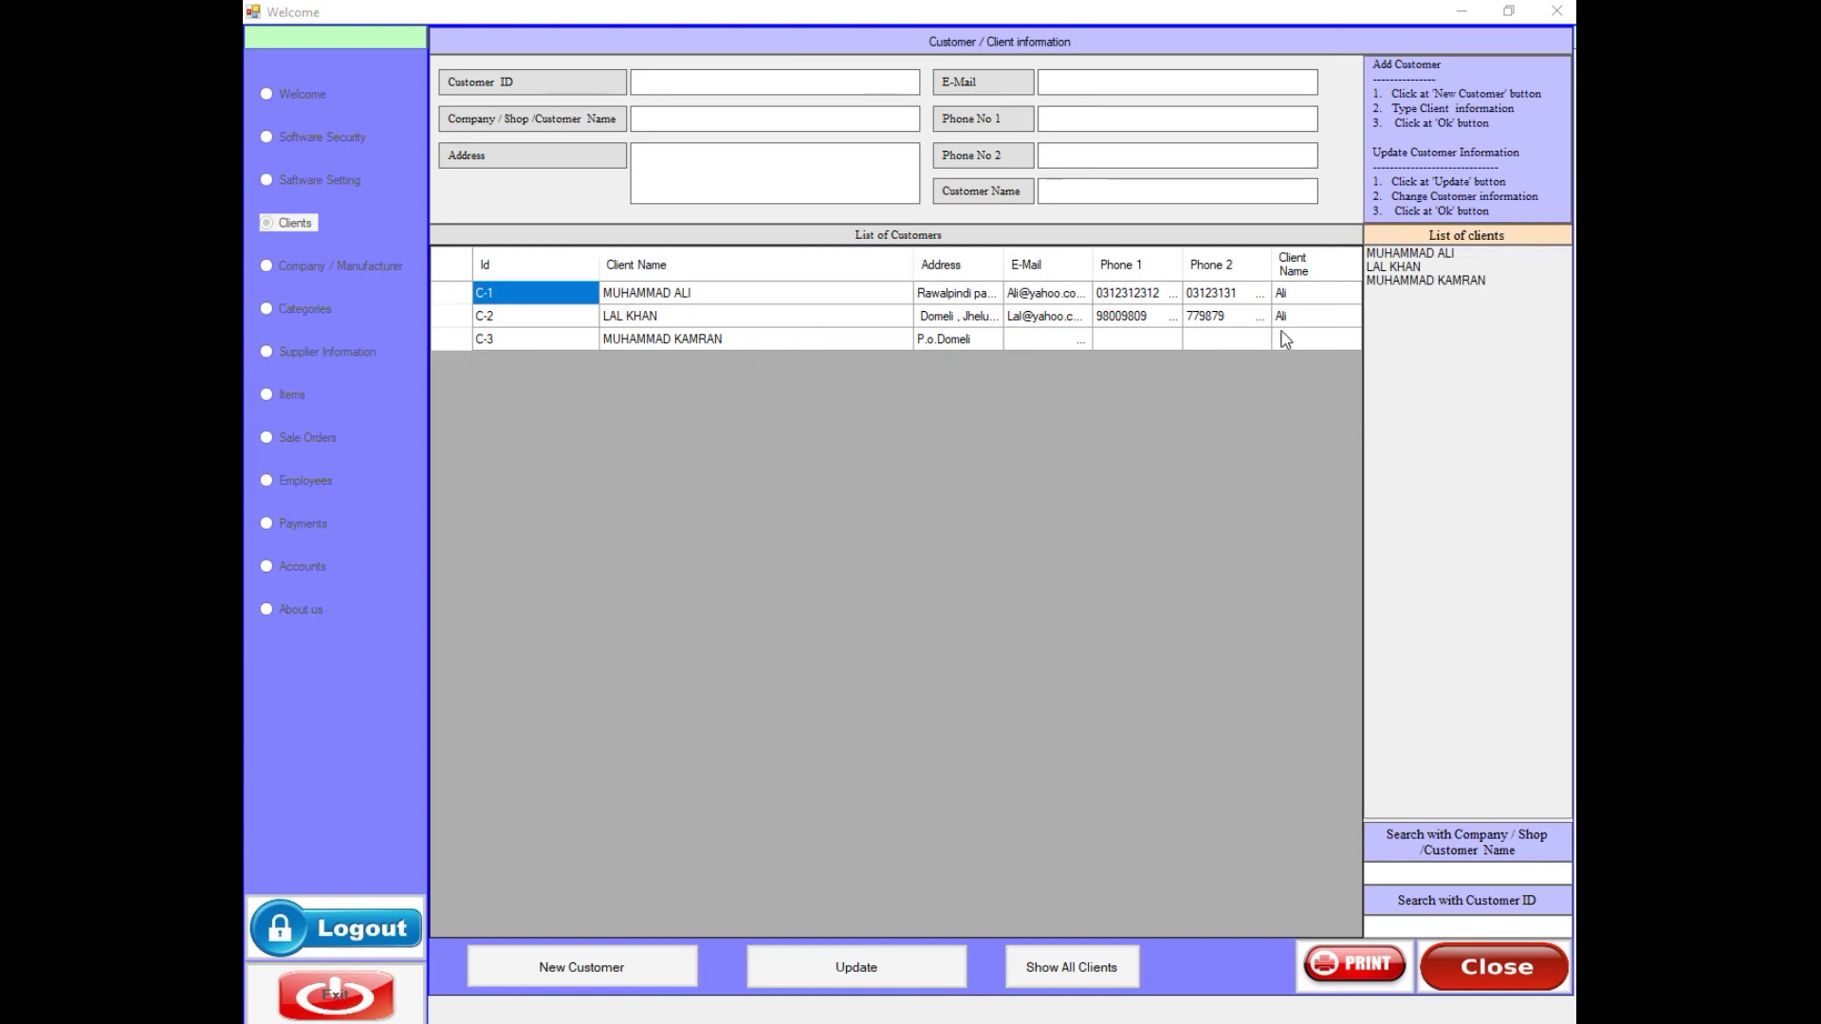
- View clients C-1 to C-3 and search company names for 'ALI'
left_click(1400, 254)
left_click(1399, 267)
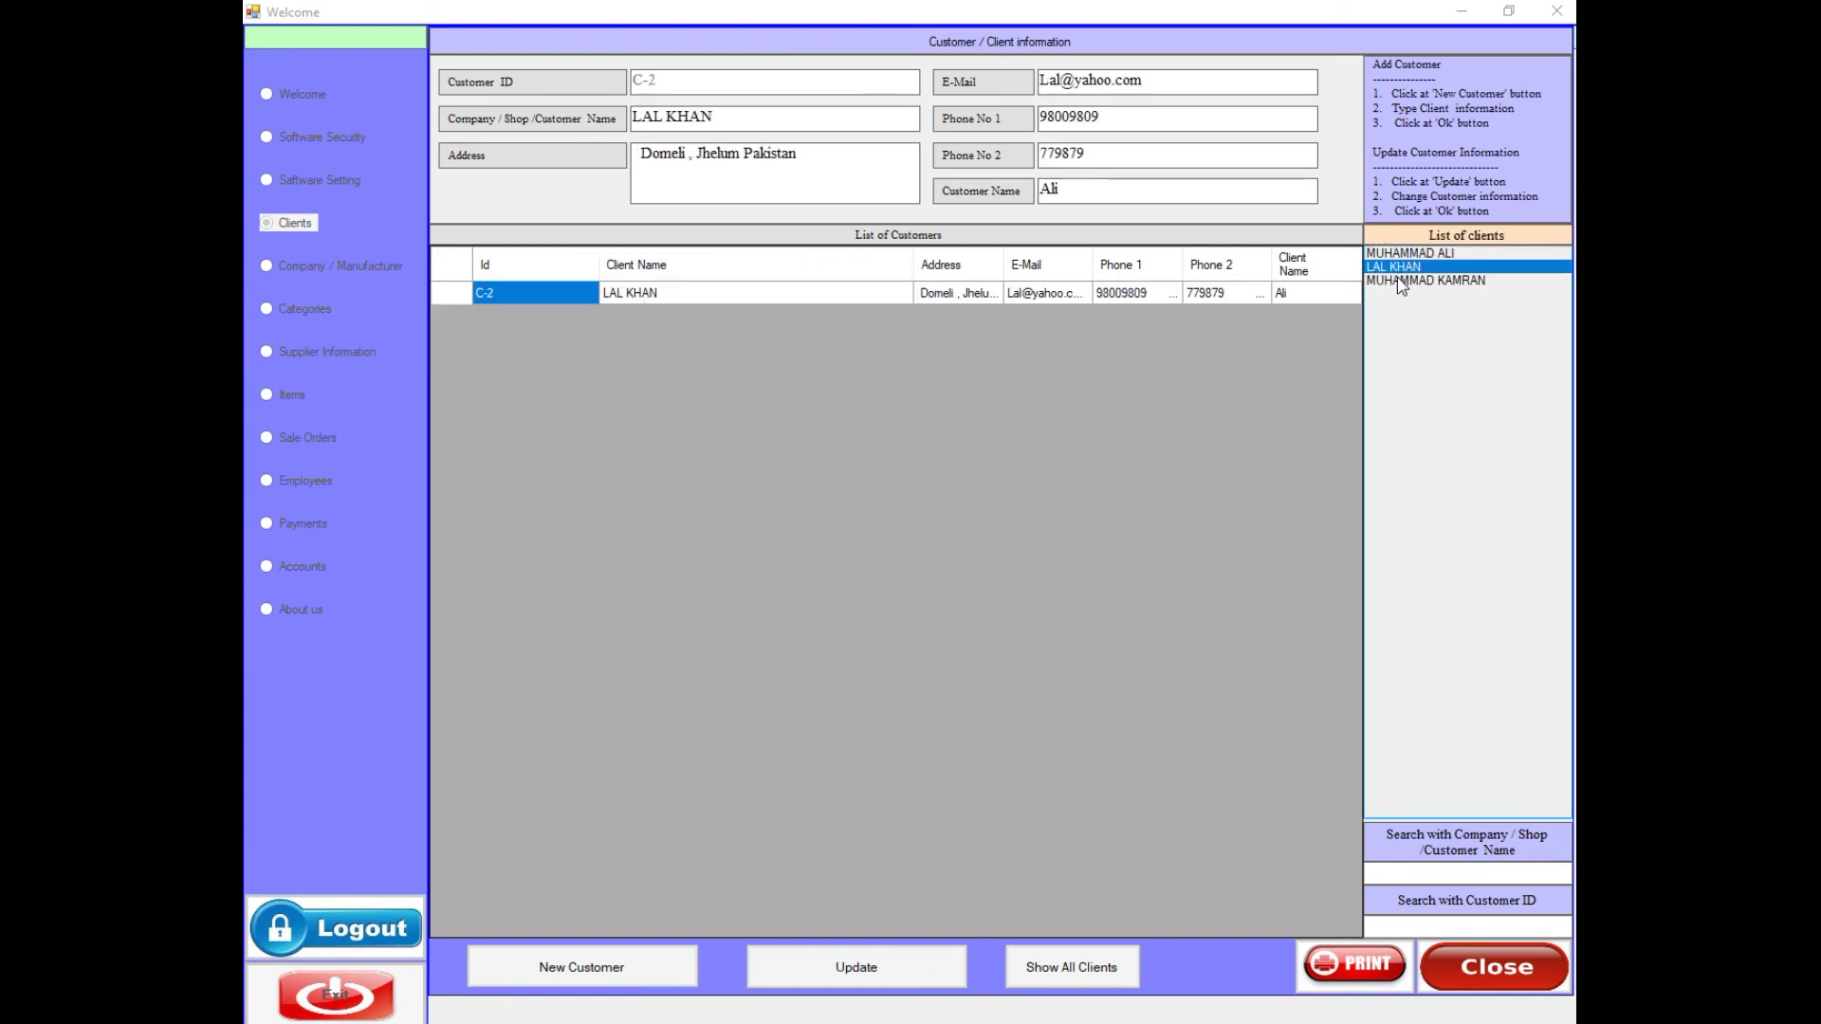
left_click(1400, 280)
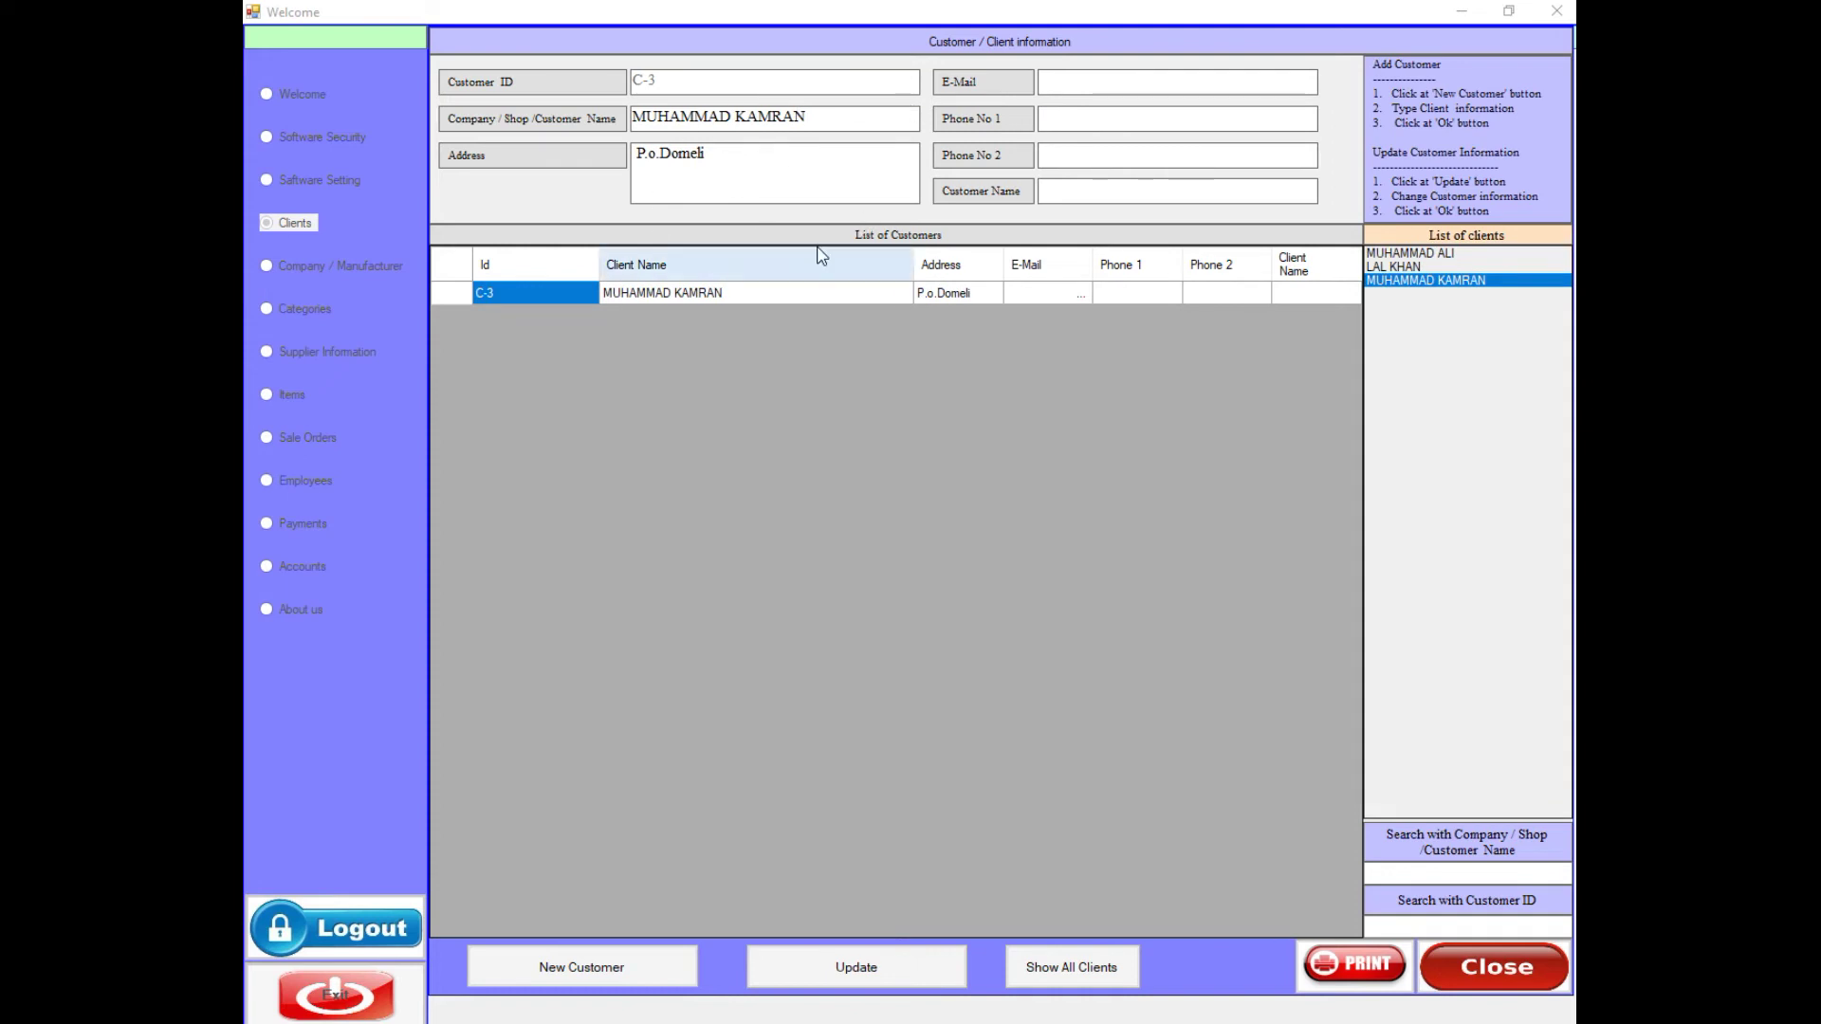
left_click(1409, 874)
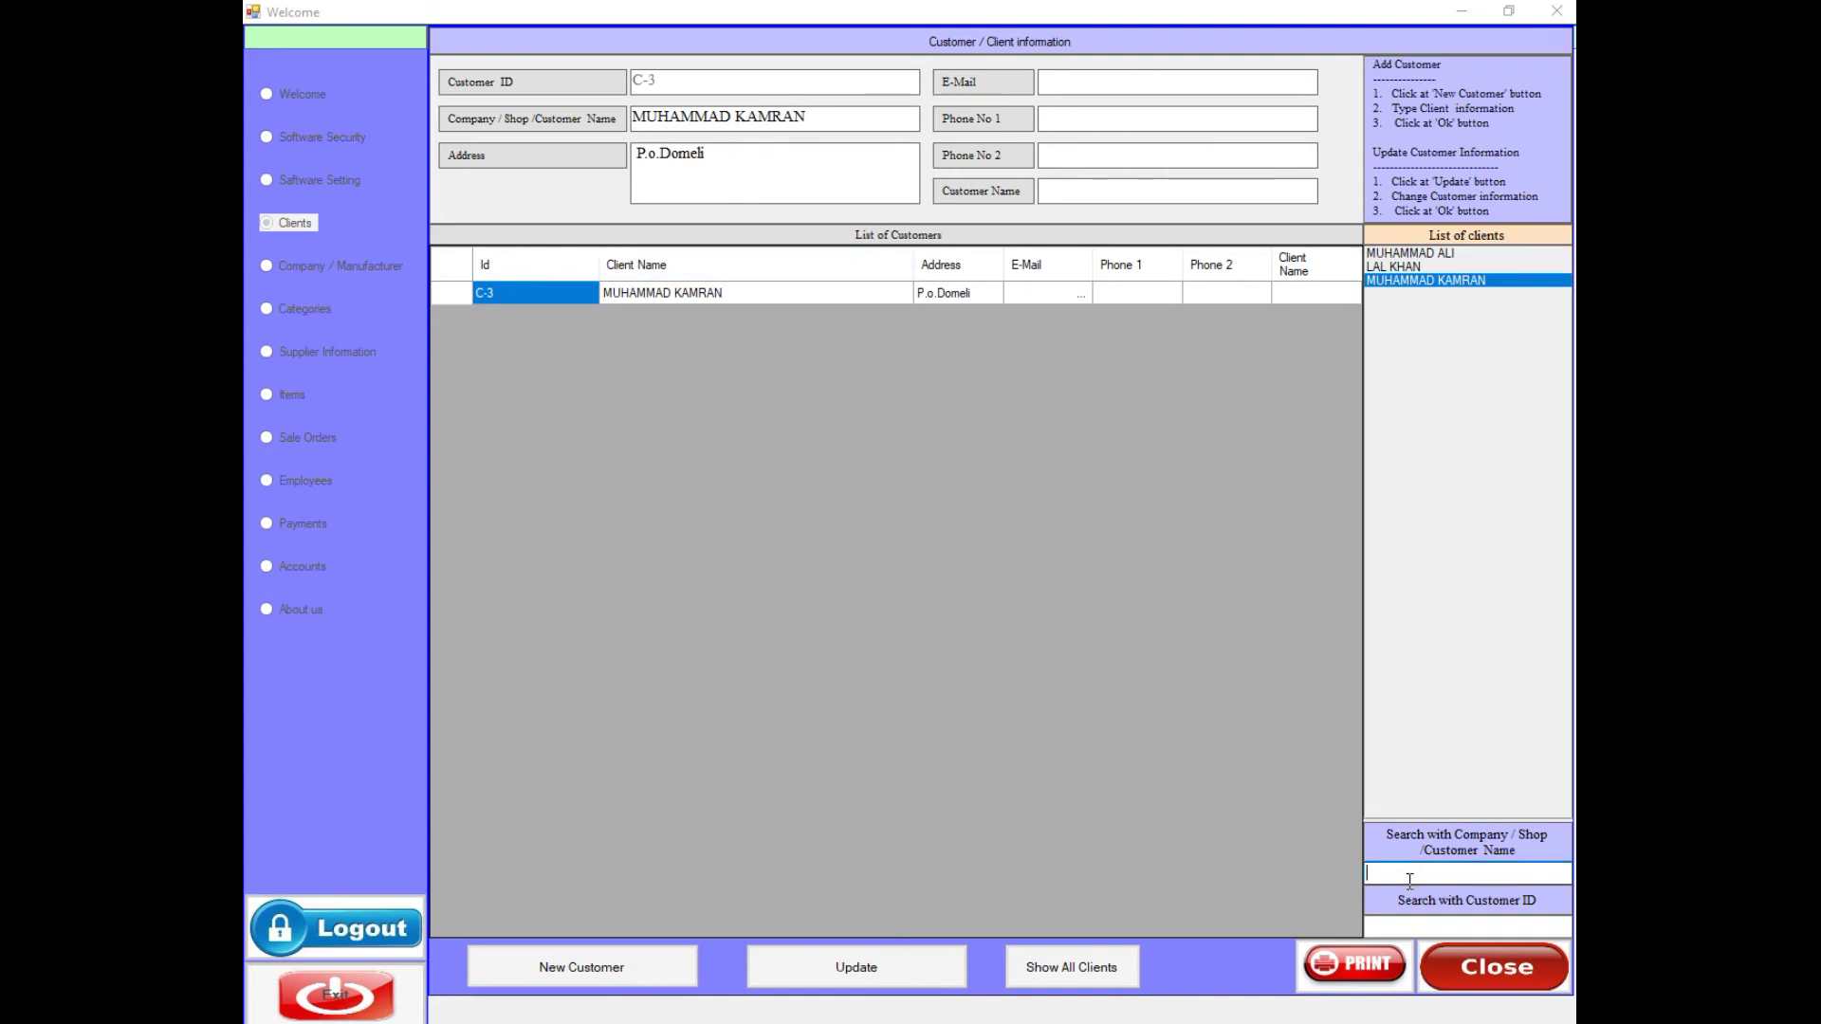
type("ALI")
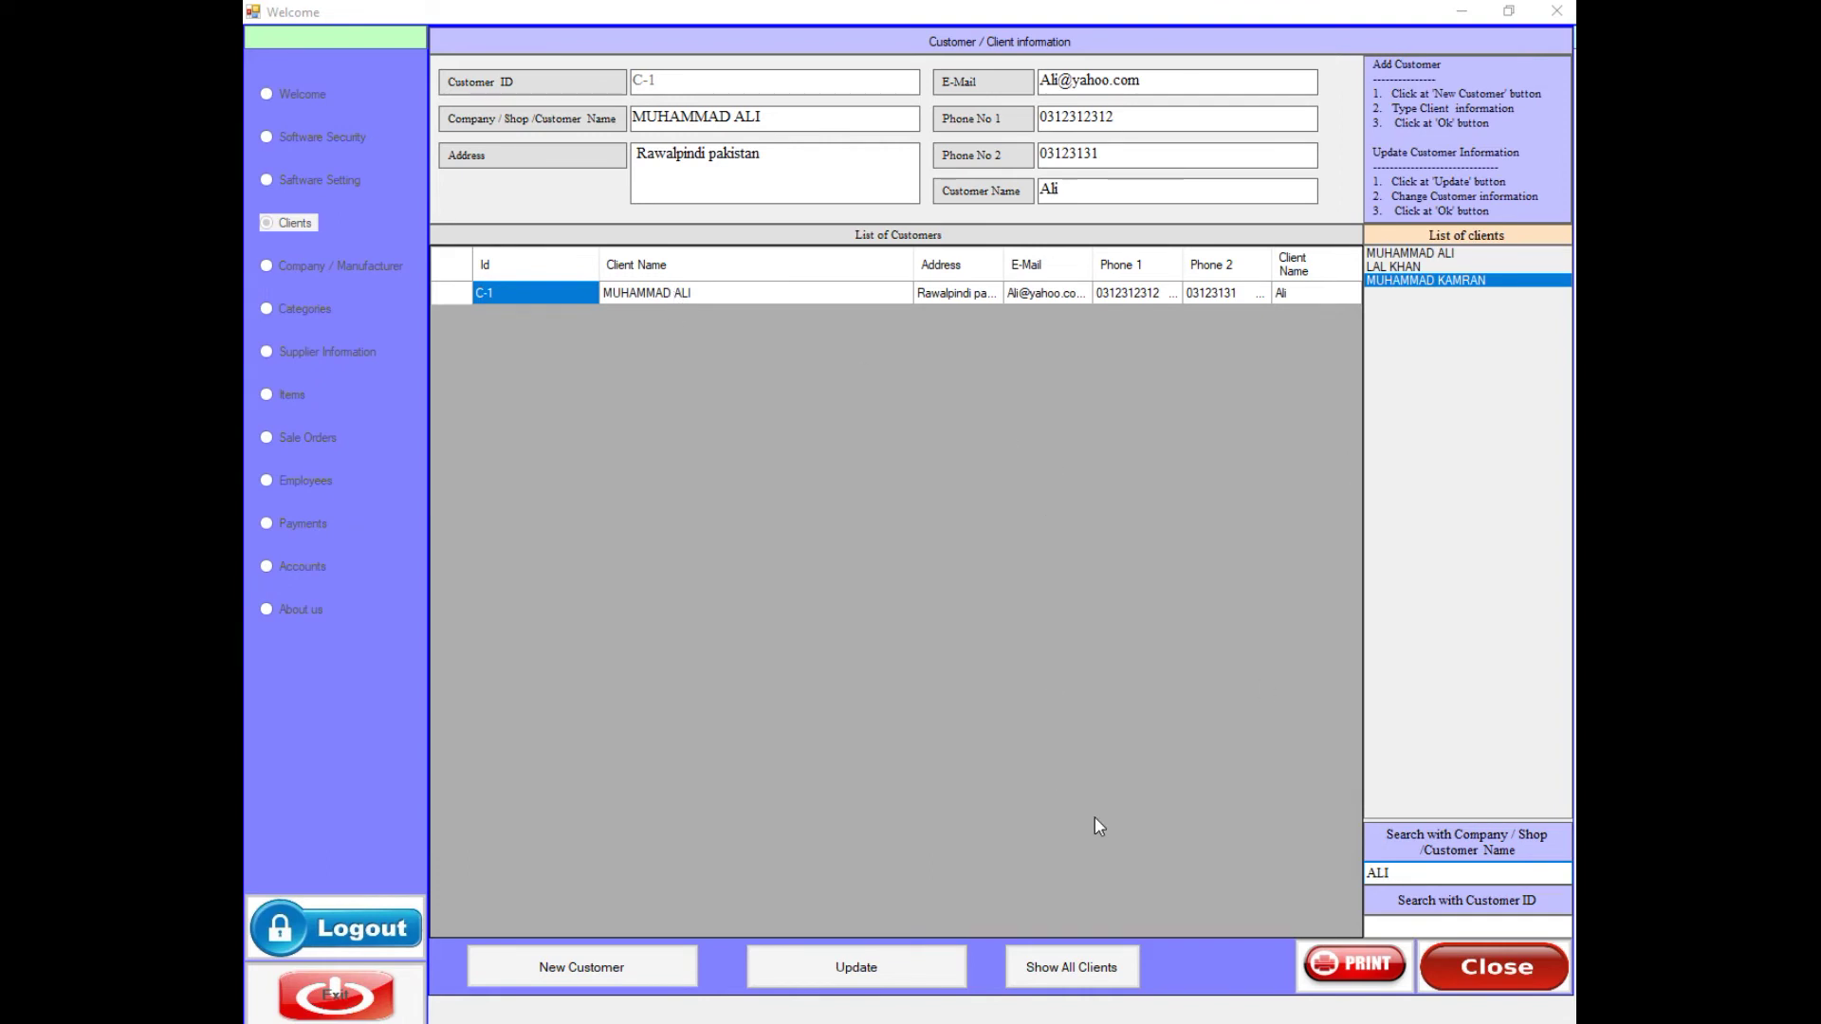
- Search customer ID 'c-3', list all clients, and start new customer C-4
left_click(1402, 930)
type("c-3")
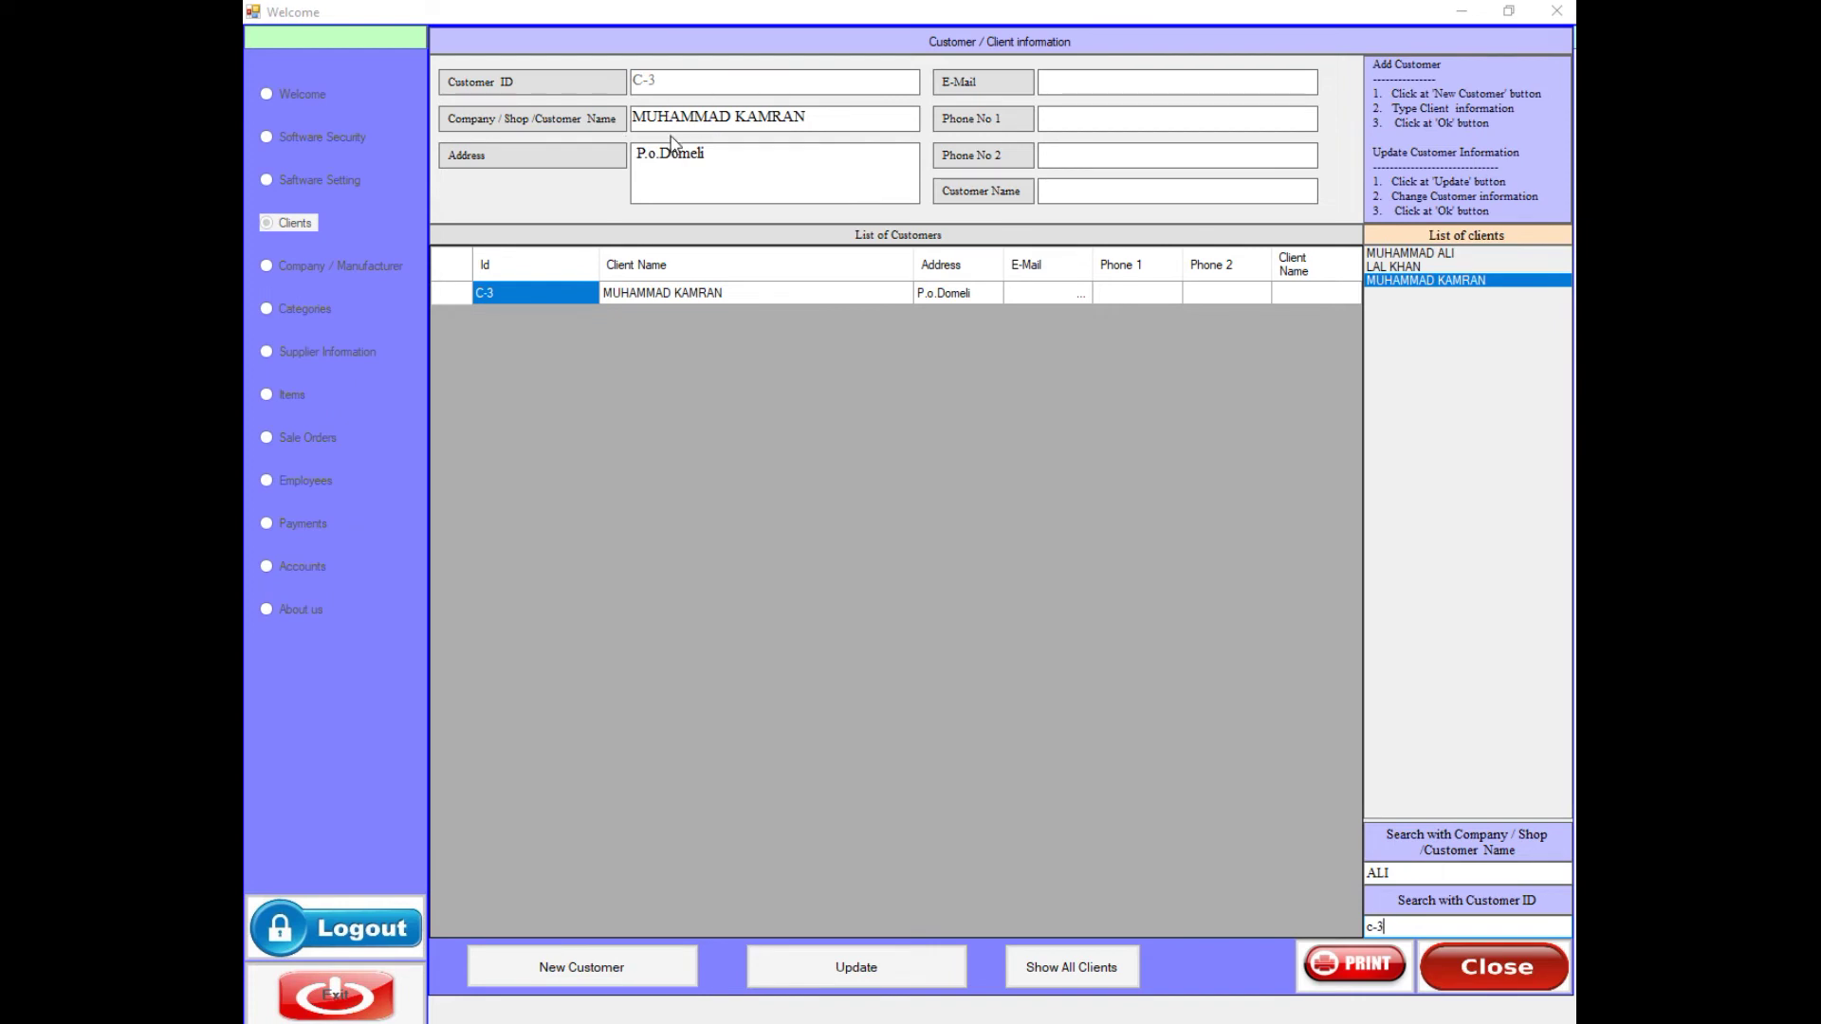
left_click(1075, 970)
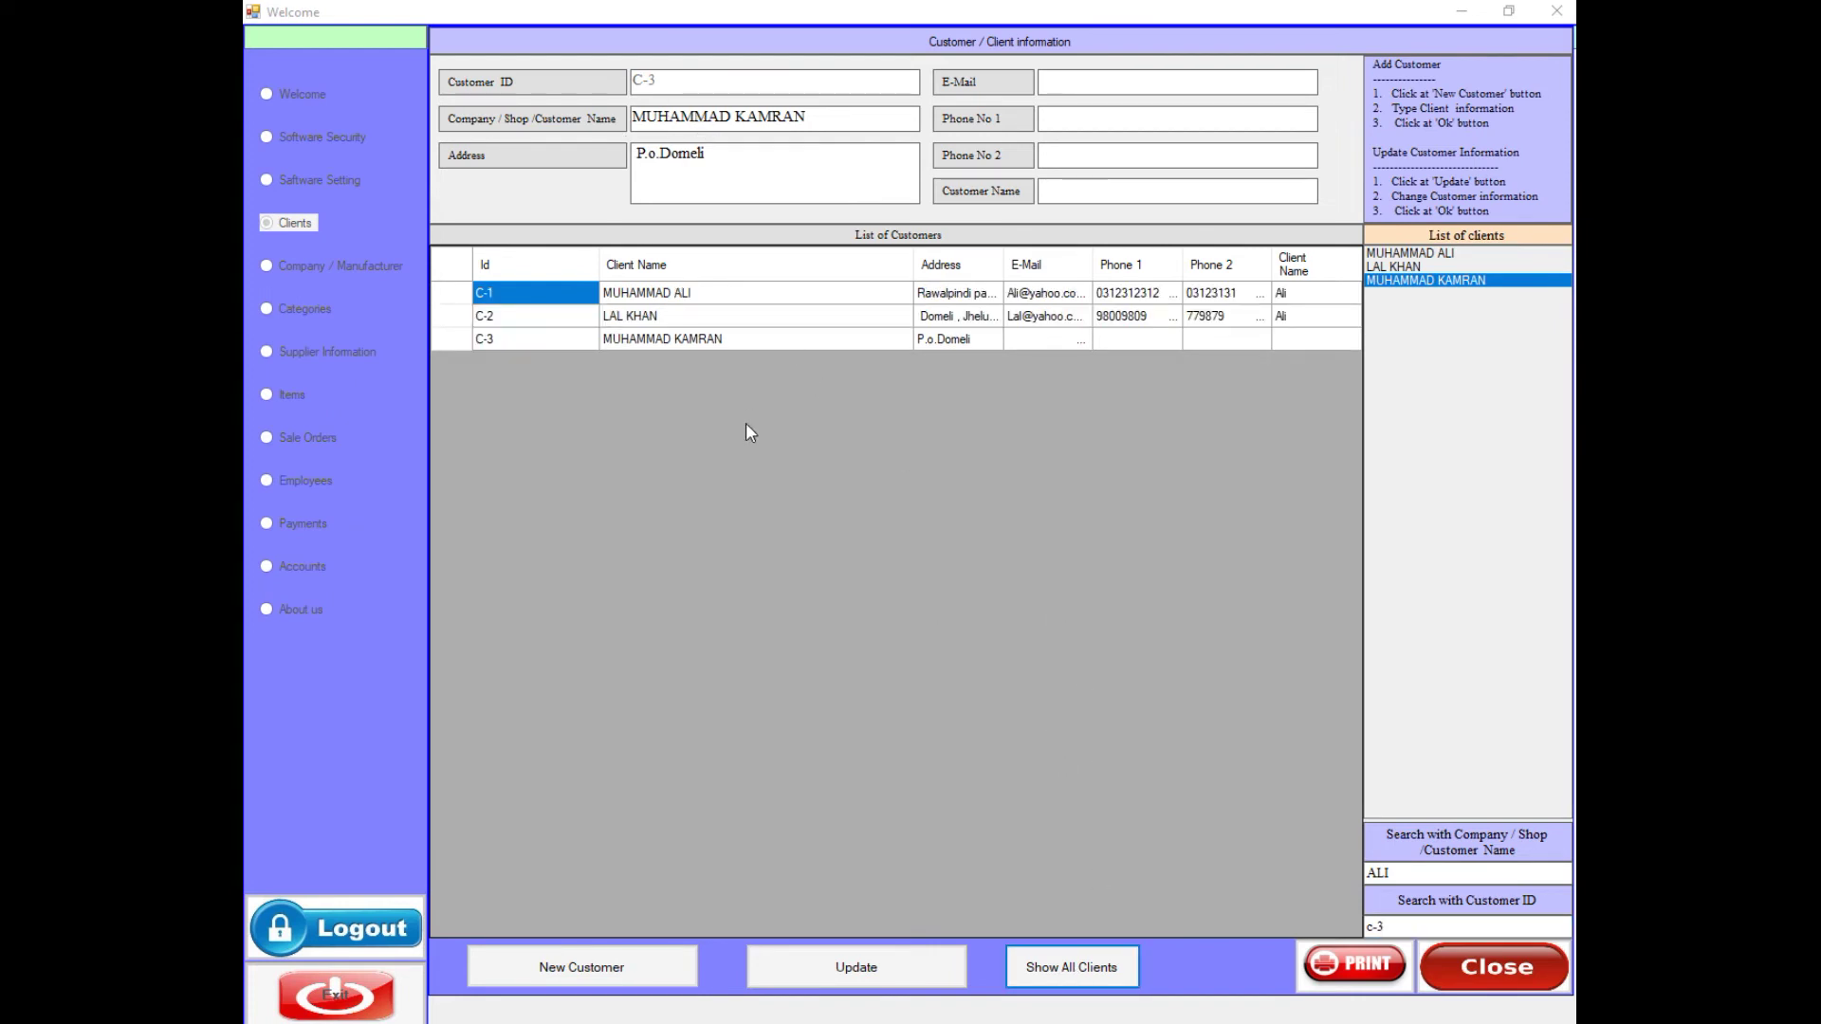
left_click(585, 971)
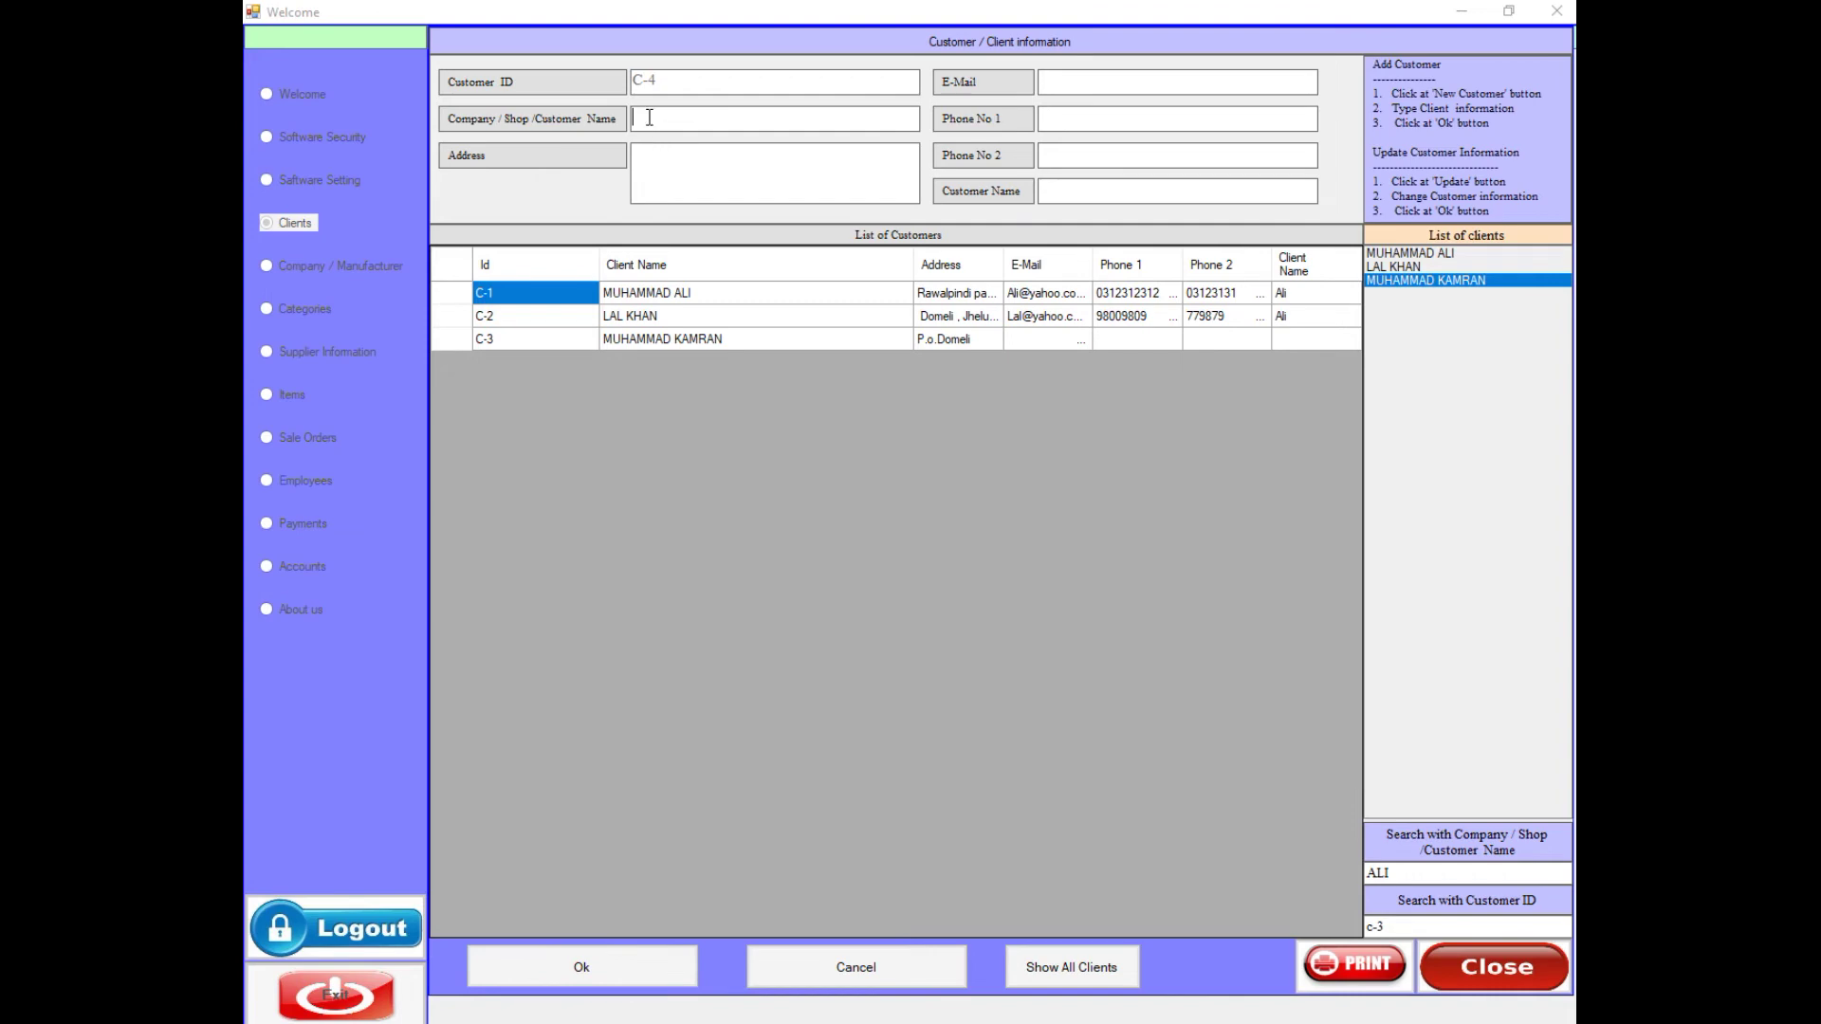
- Enter the new customer's company name, address, phone, e-mail and contact name, and save C-4
left_click(701, 180)
type("P.O.Jhelum")
left_click(1089, 85)
key("Tab")
type("45345")
key("Tab")
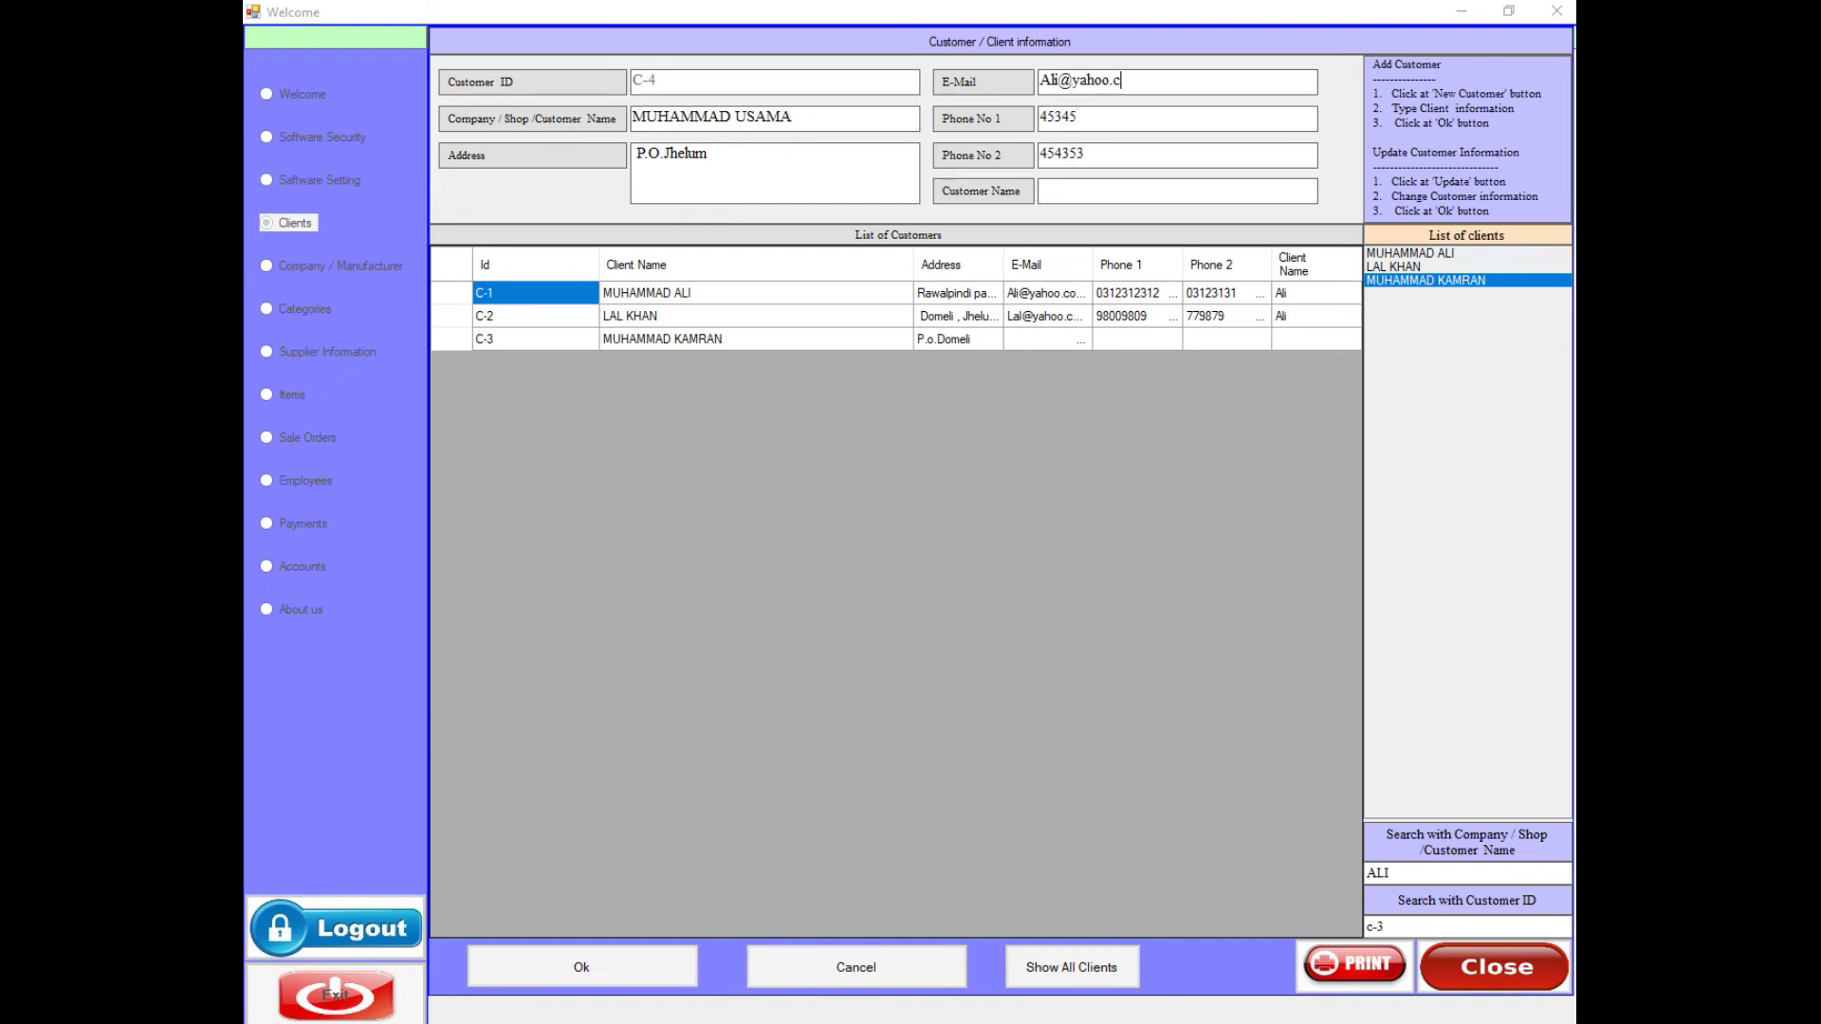
left_click(1062, 194)
type("Usama")
left_click(628, 971)
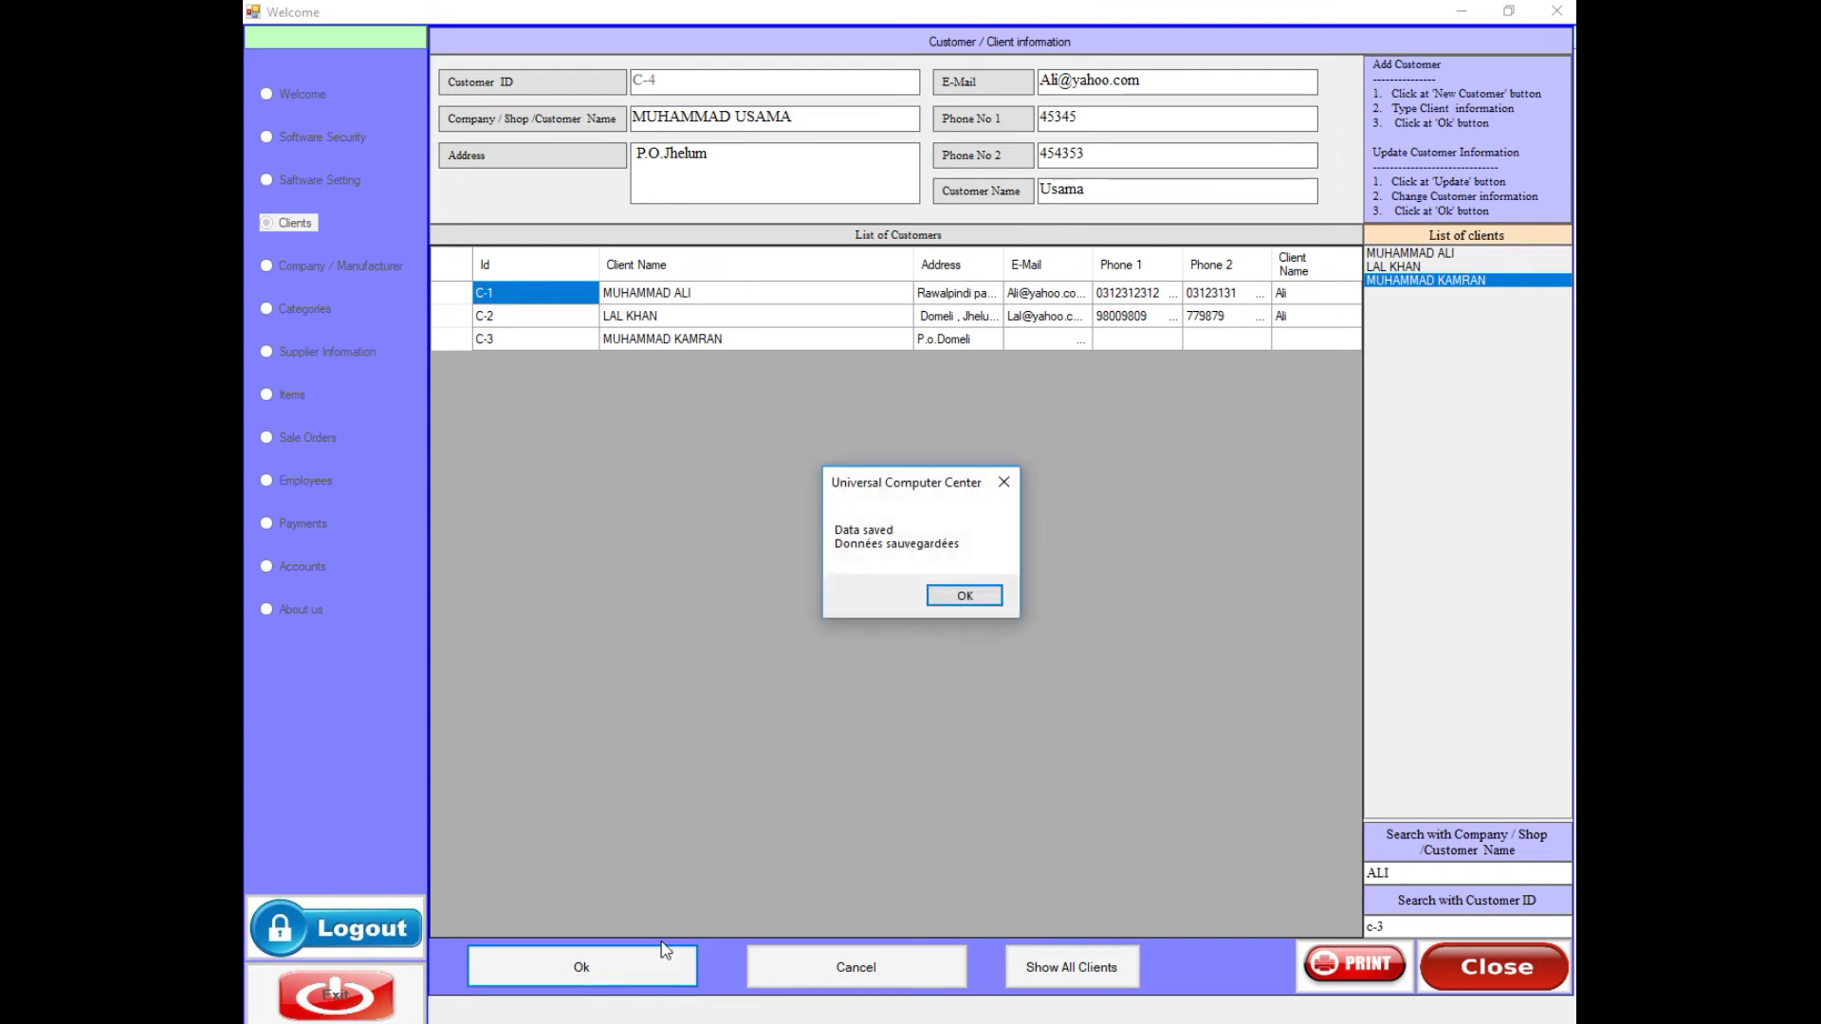
left_click(960, 594)
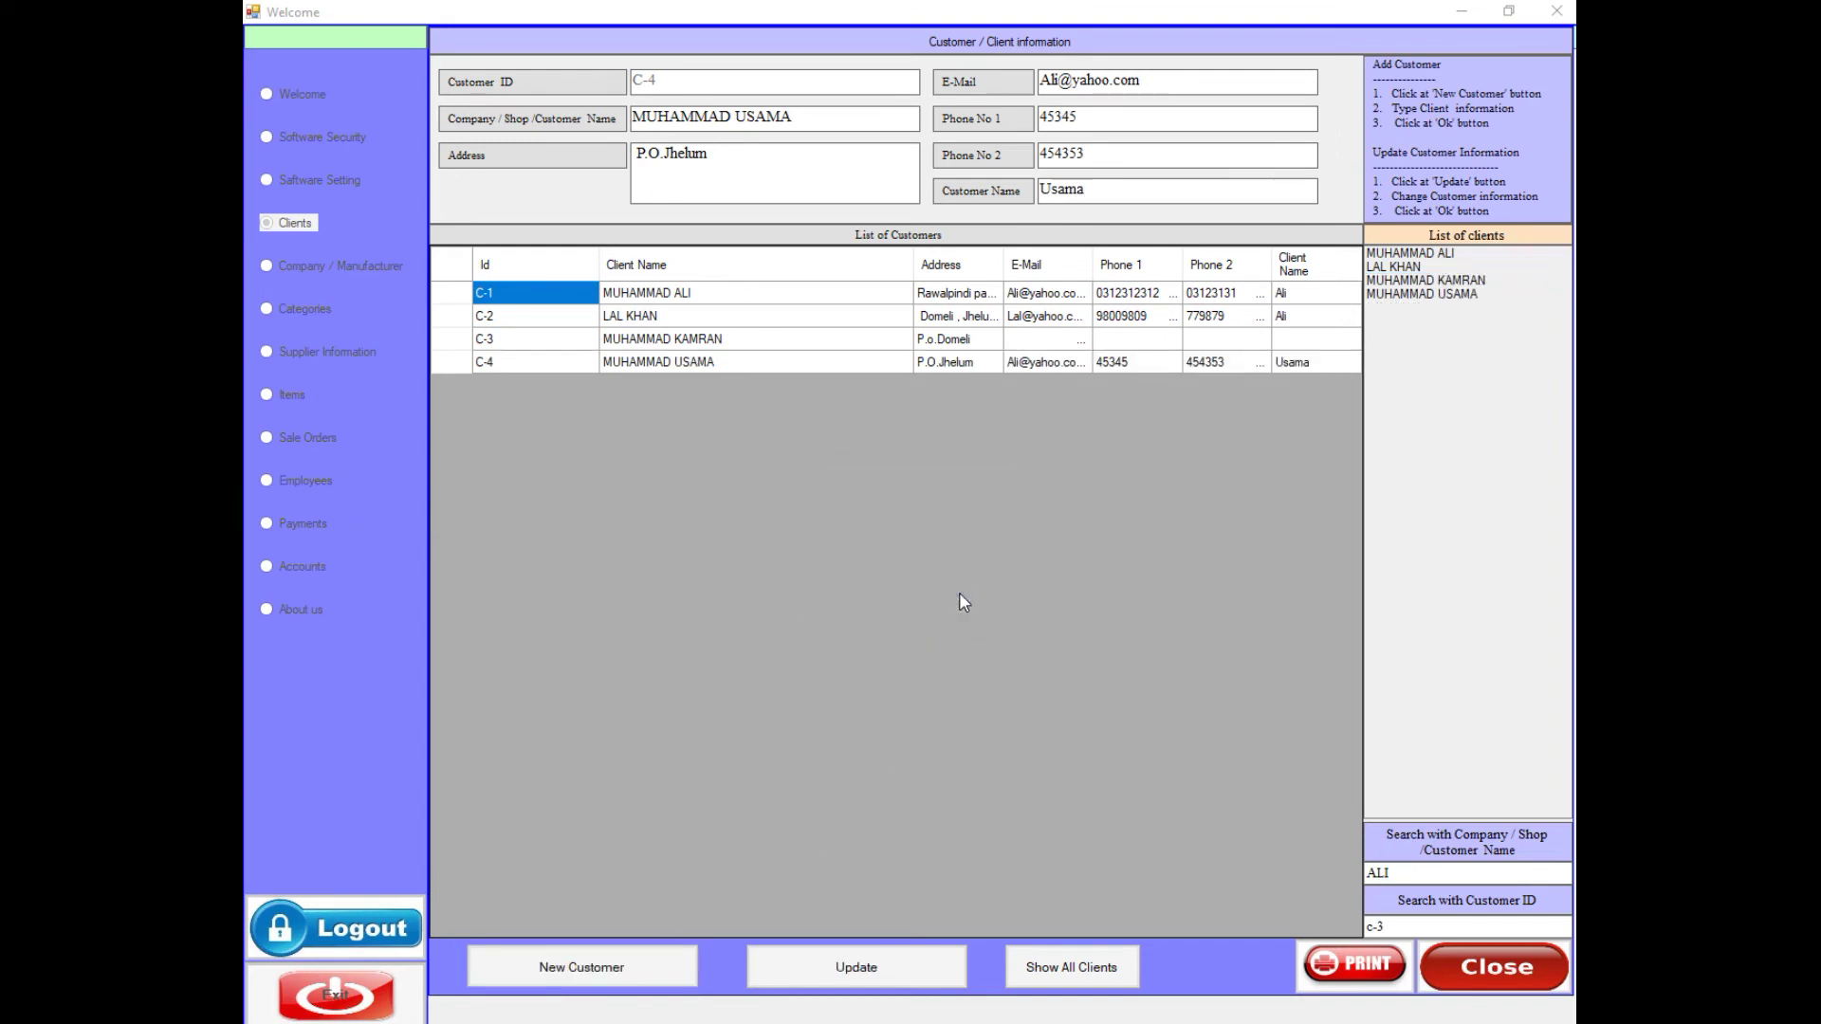
- Add an e-mail address and first phone number to customer C-3 and update it
left_click(1396, 267)
left_click(1396, 283)
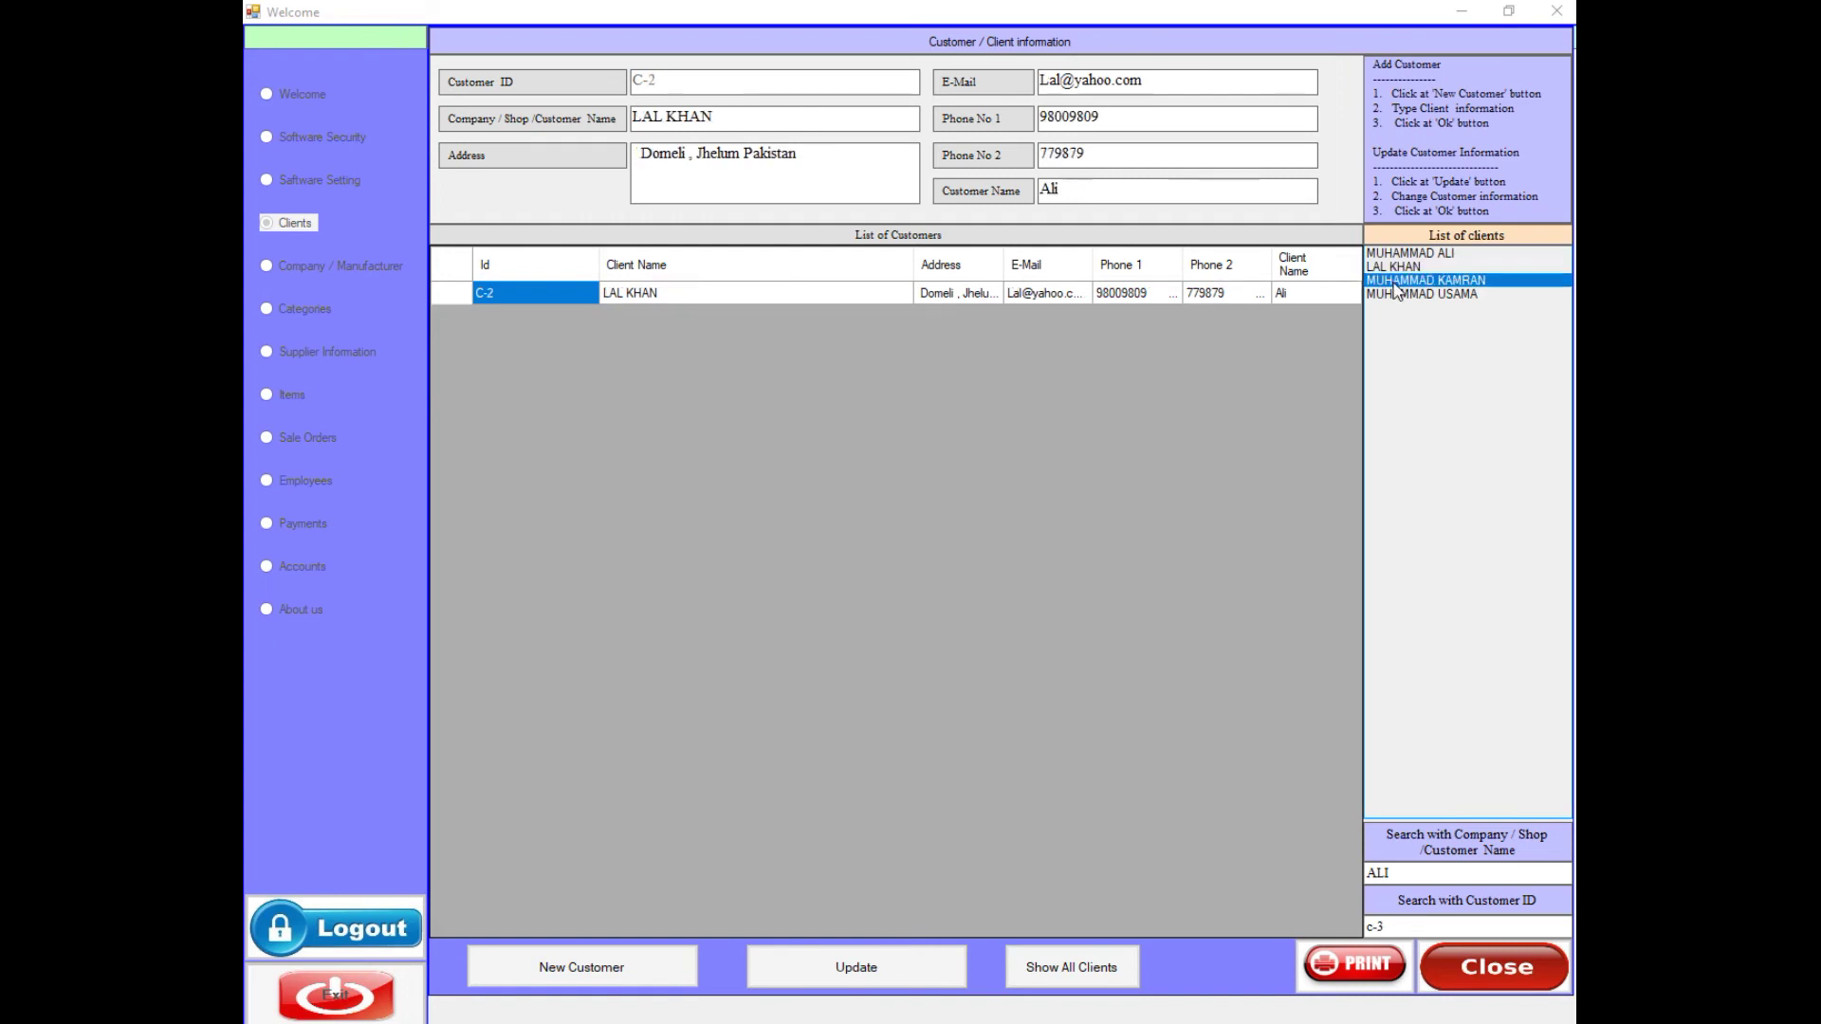
left_click(1074, 85)
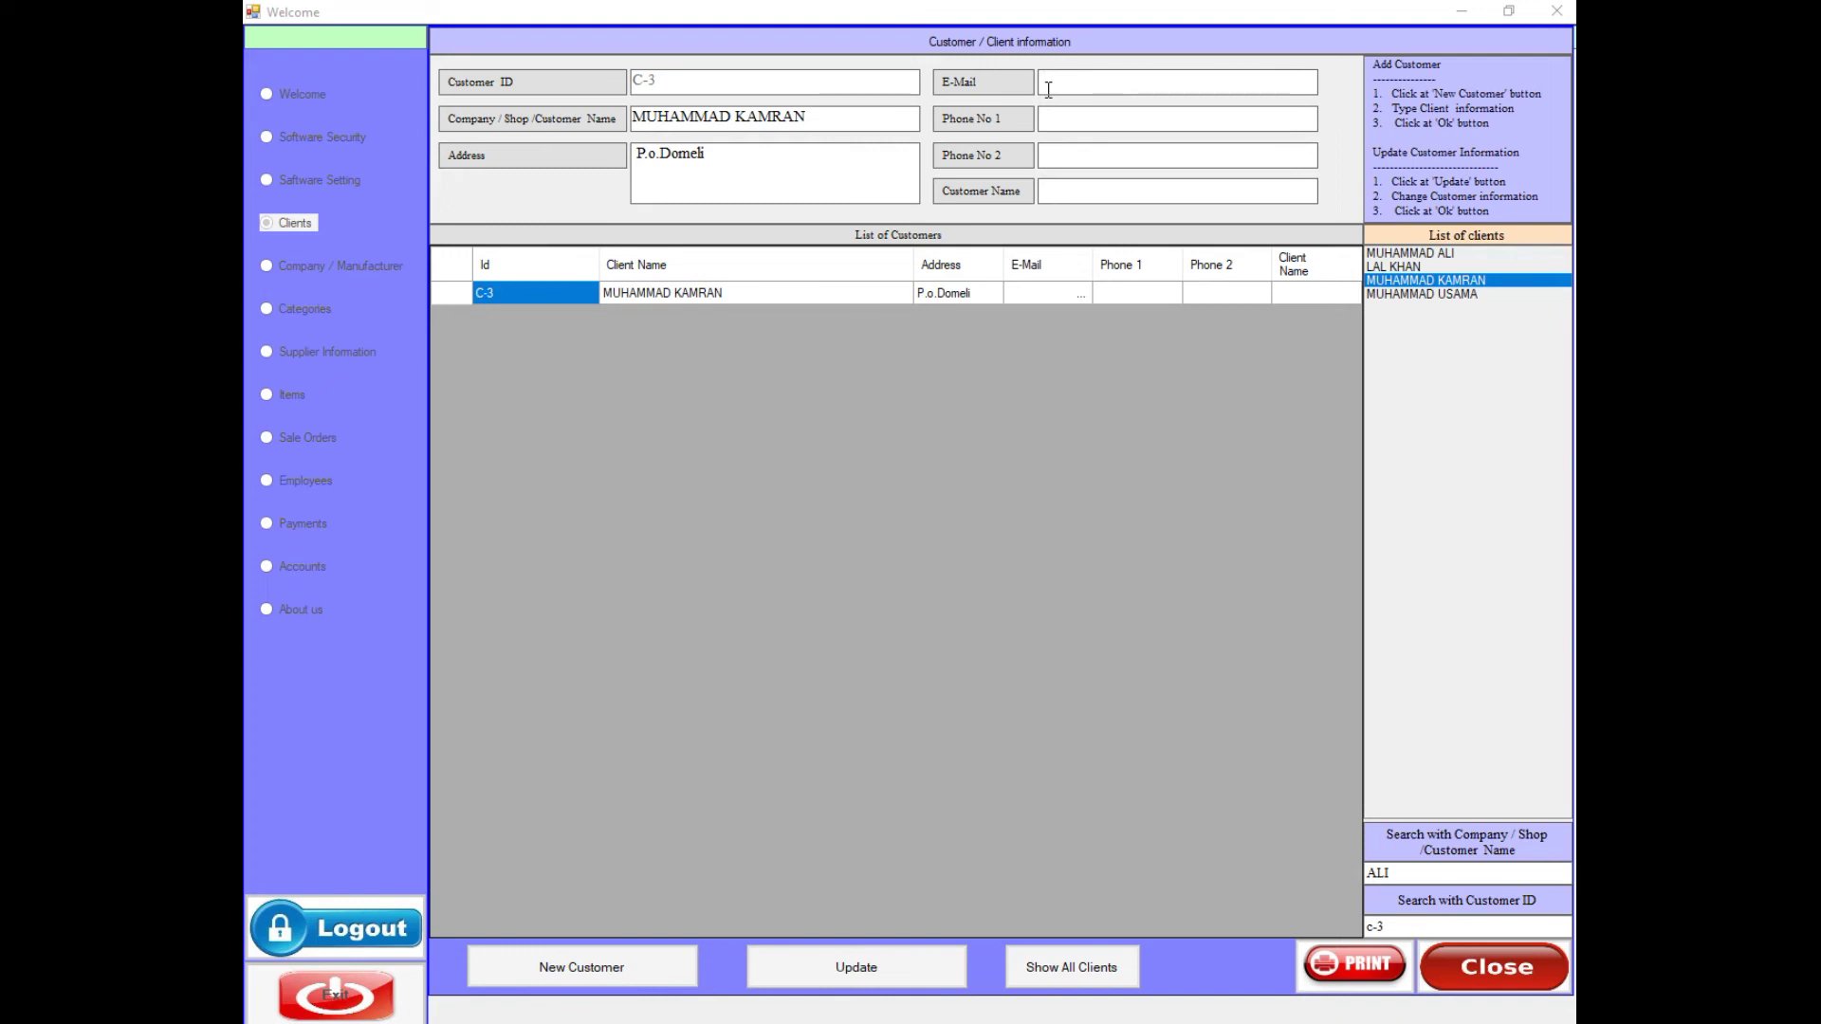
key("Tab")
left_click(855, 967)
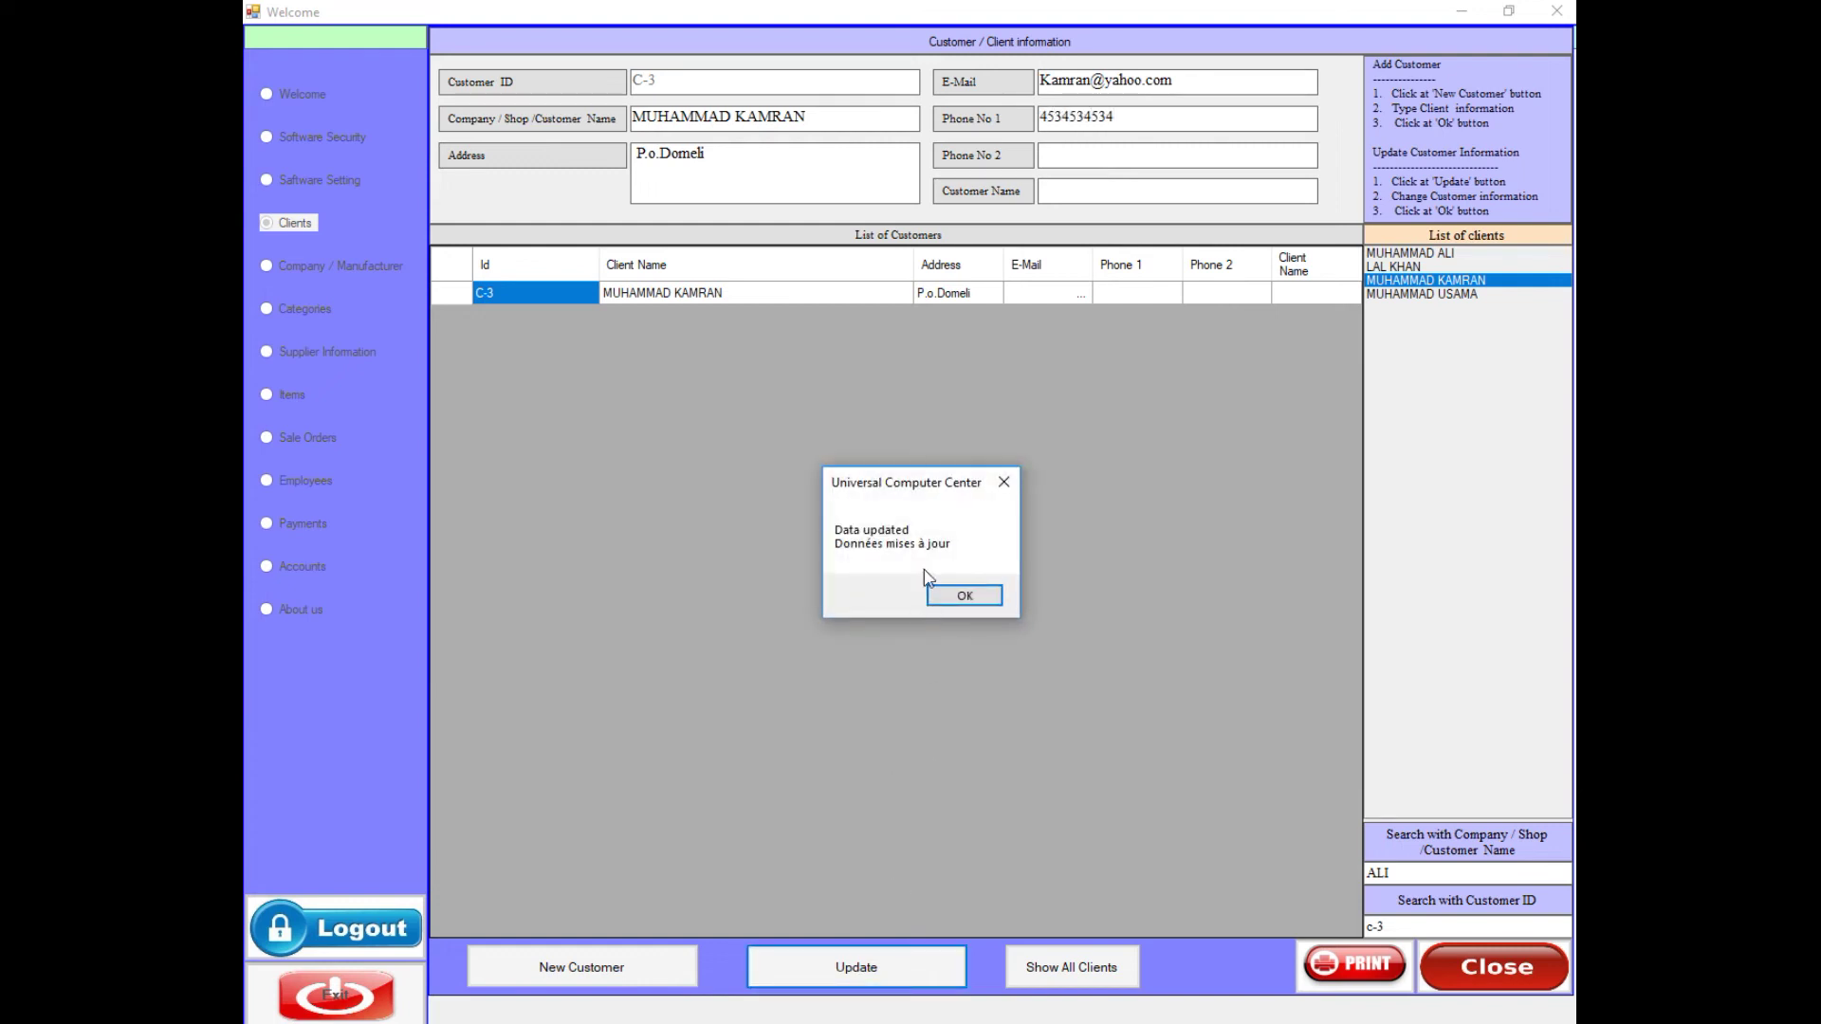
left_click(959, 595)
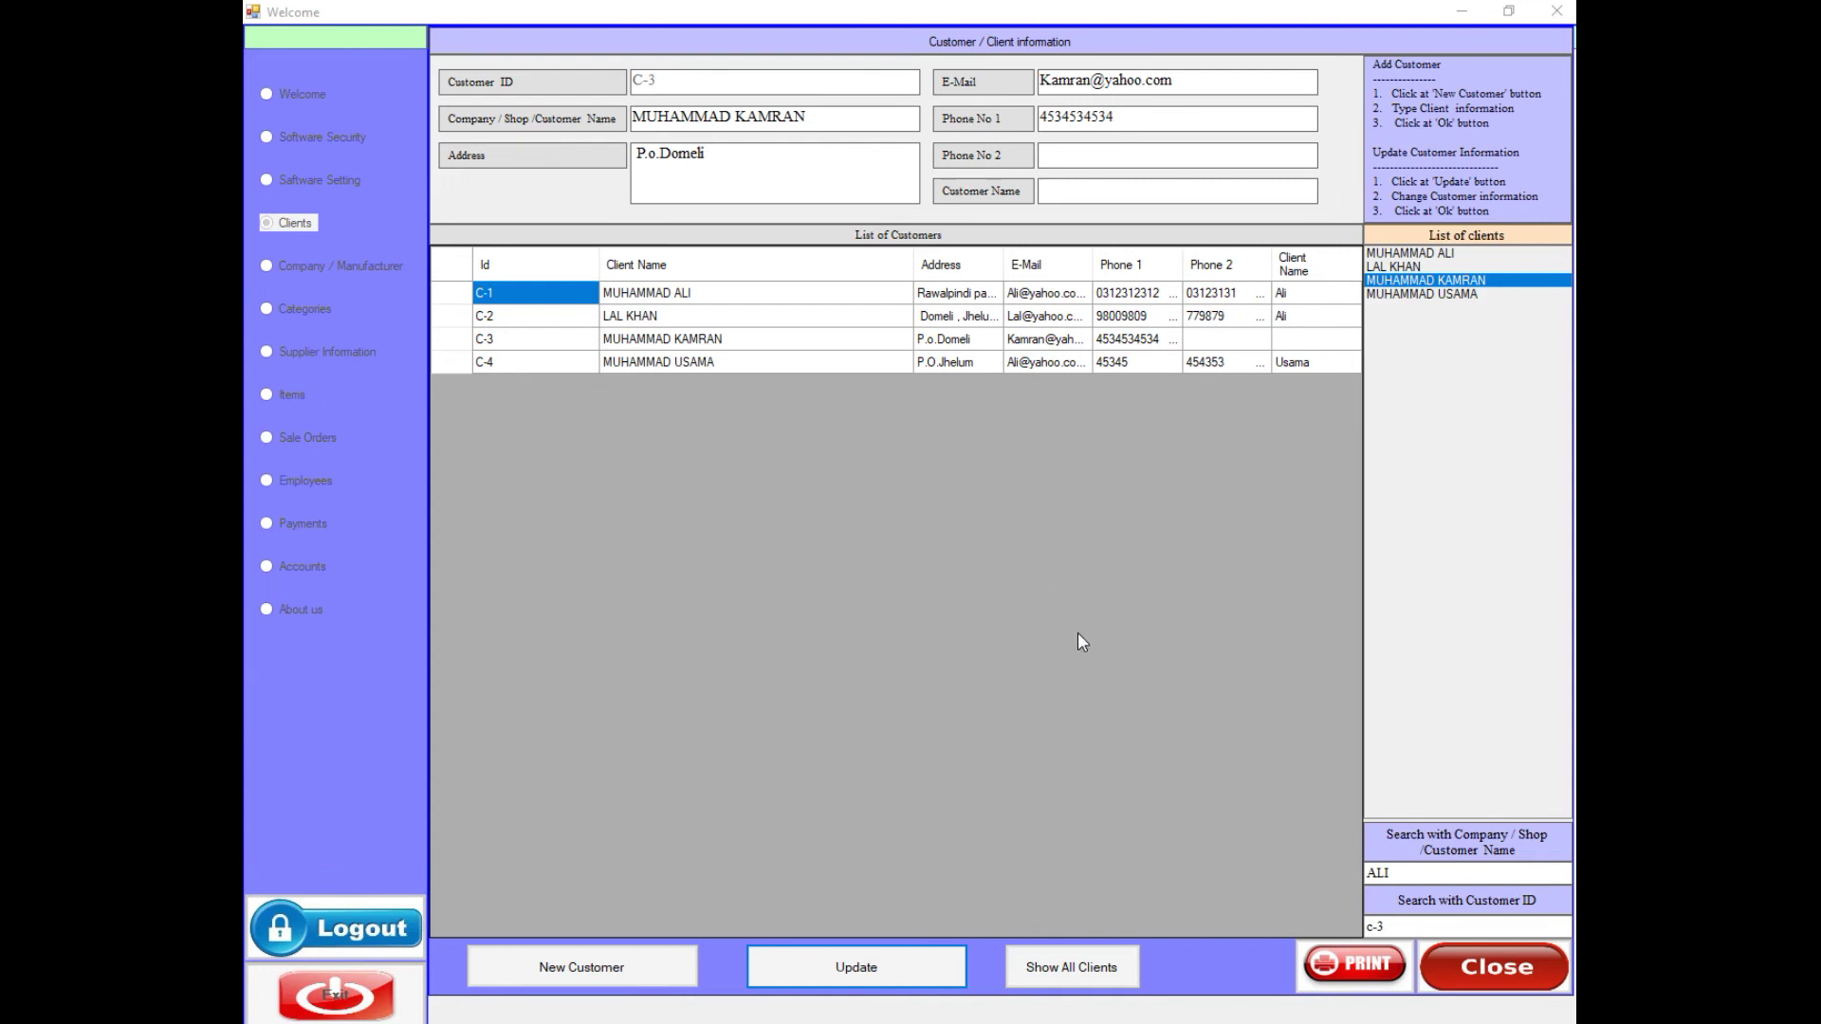
- Close the customer form and filter the Clients Payments orders by unpaid, paid and all
left_click(1460, 966)
left_click(1091, 472)
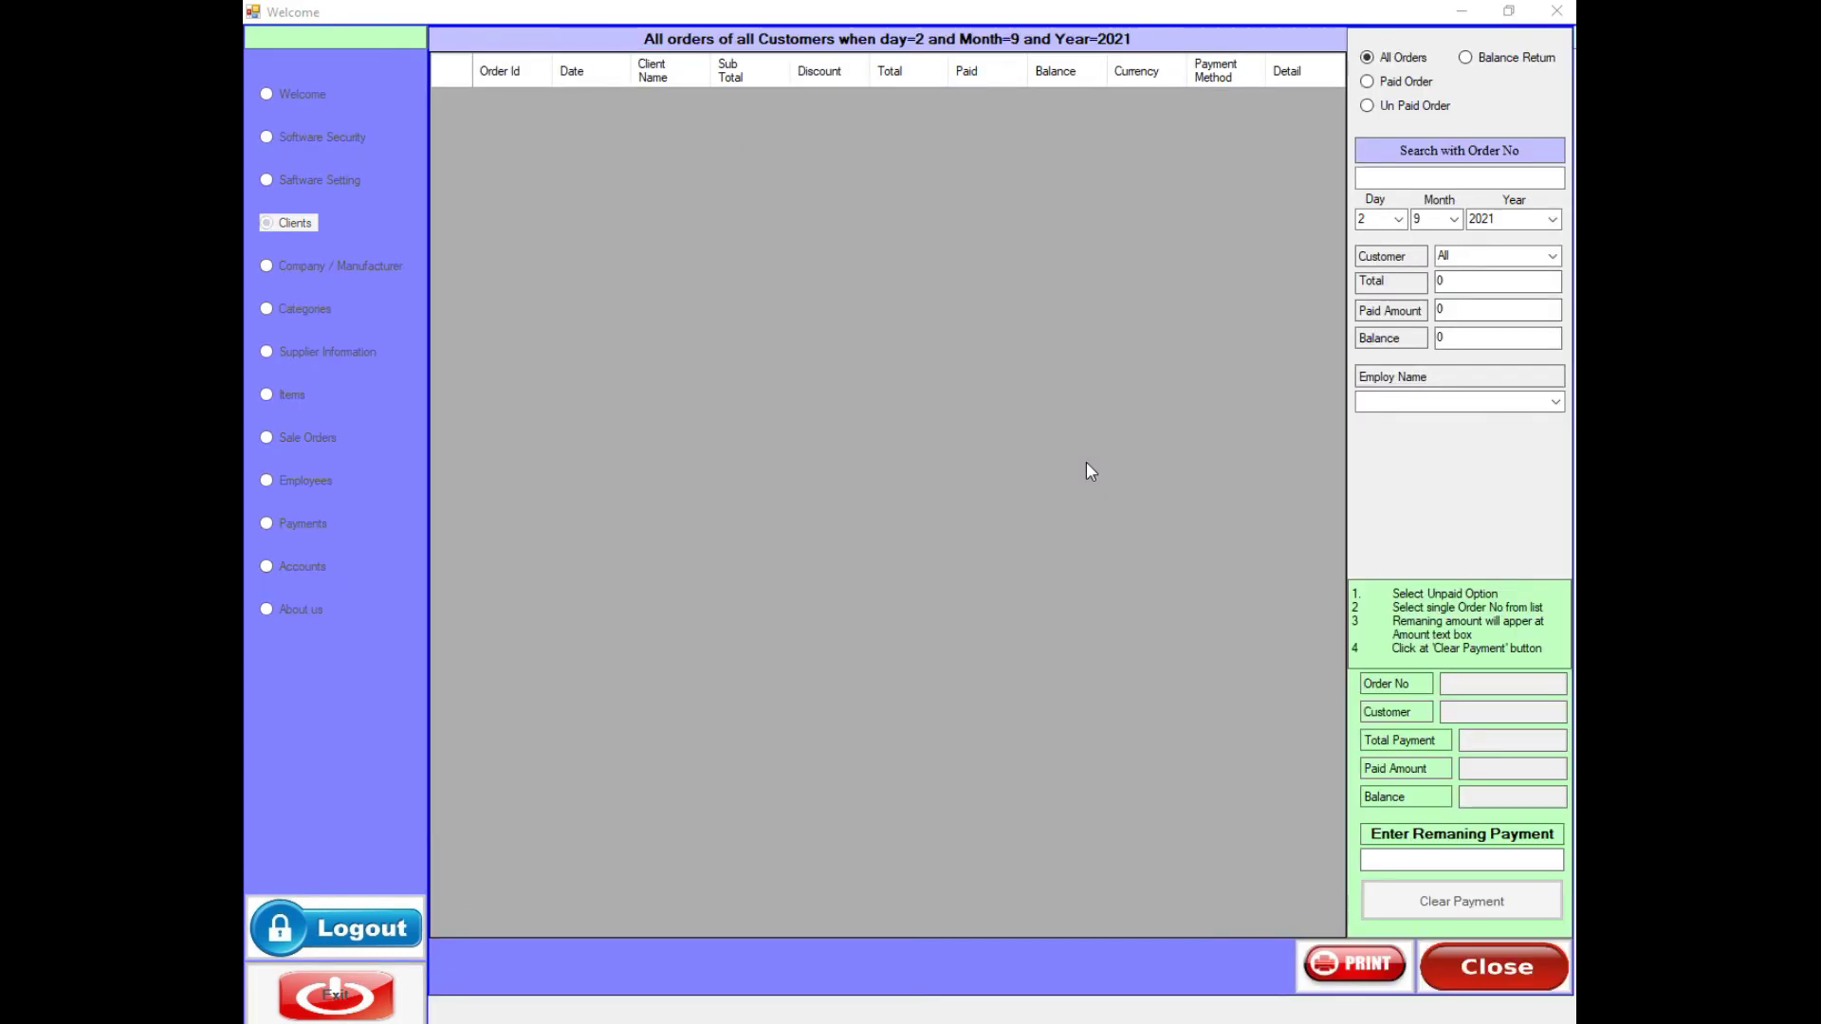
left_click(1391, 104)
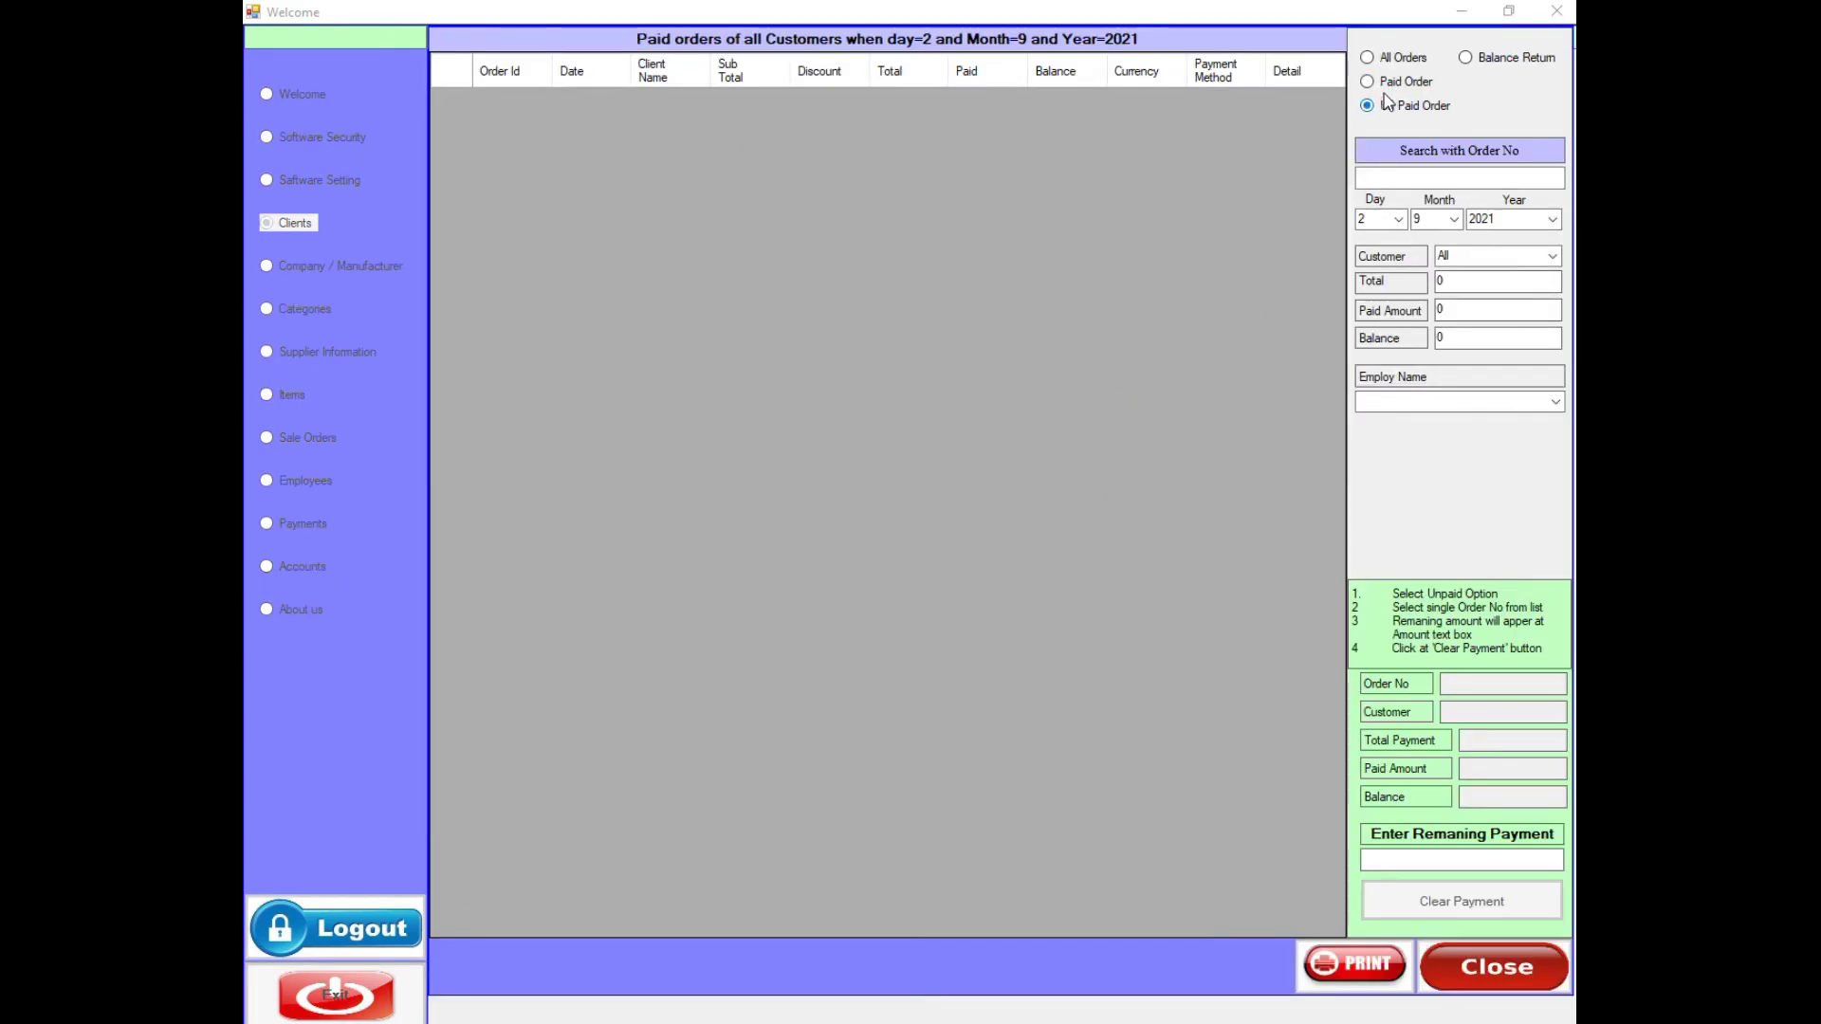
left_click(1386, 61)
left_click(1390, 85)
left_click(1398, 58)
- Set Day and Month to All, compare paid and unpaid 2021 orders, then close
left_click(1400, 220)
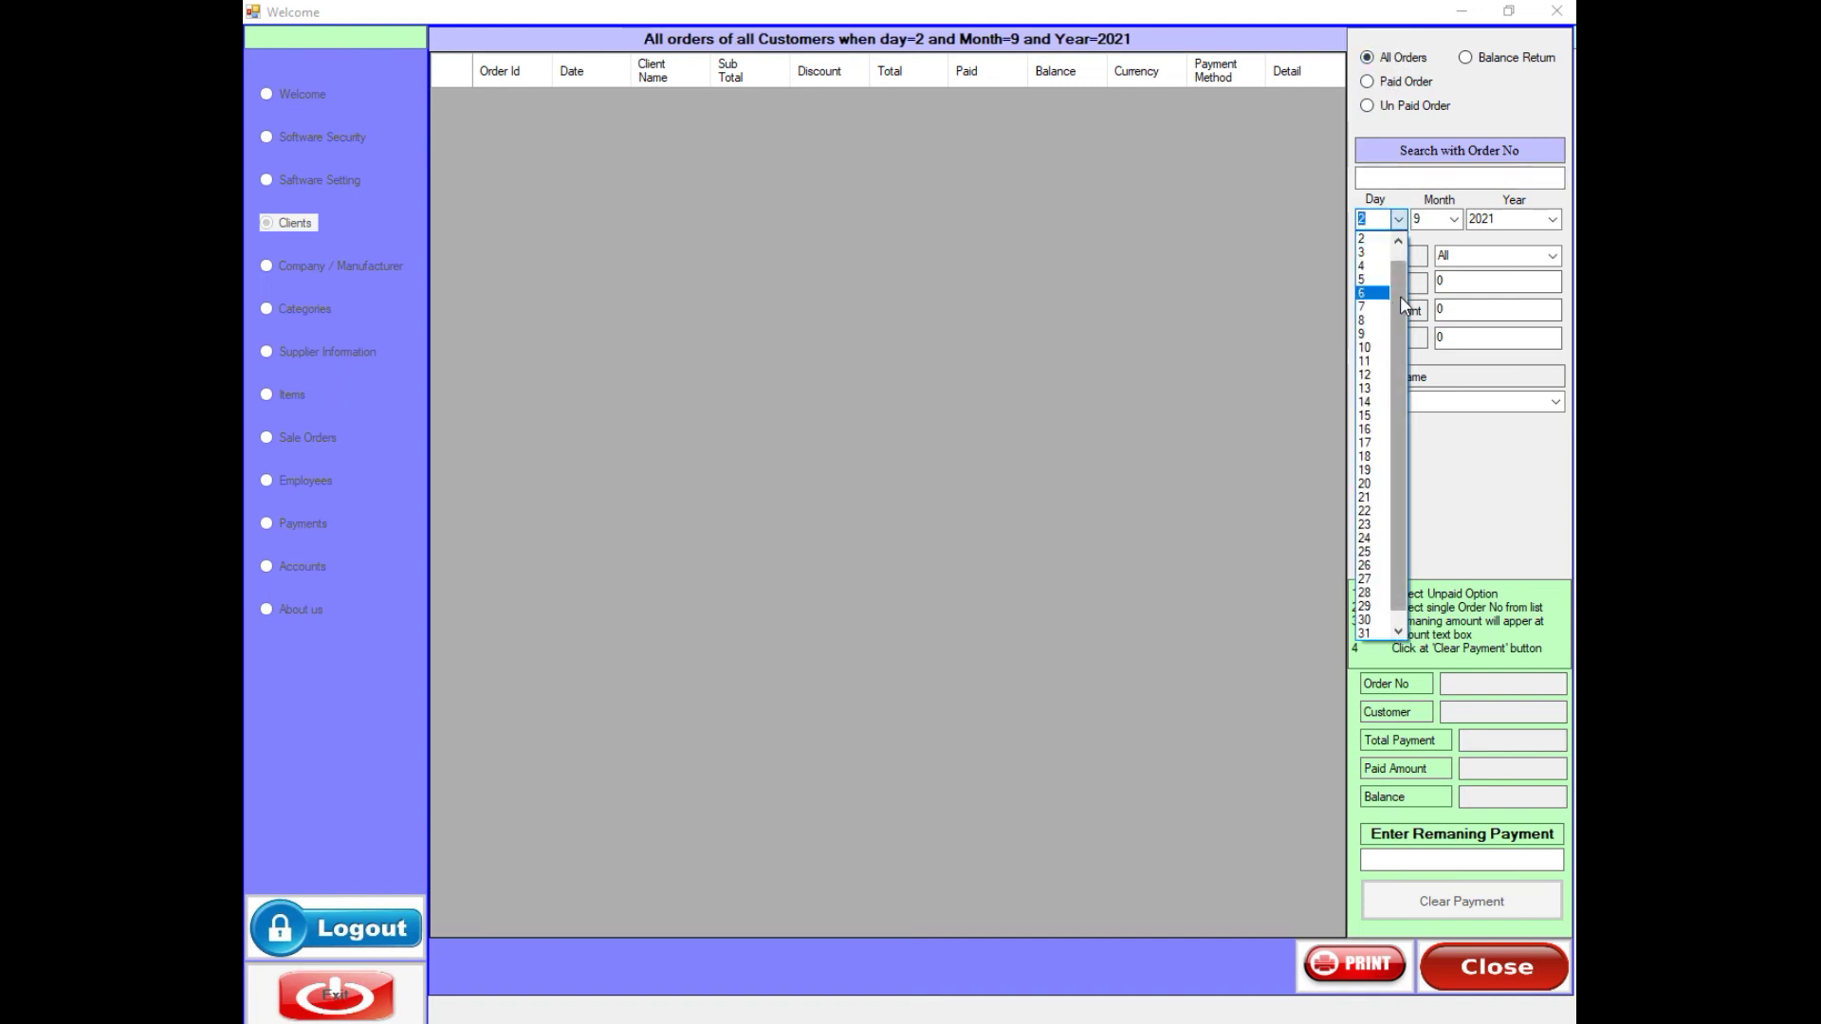
left_click(1370, 631)
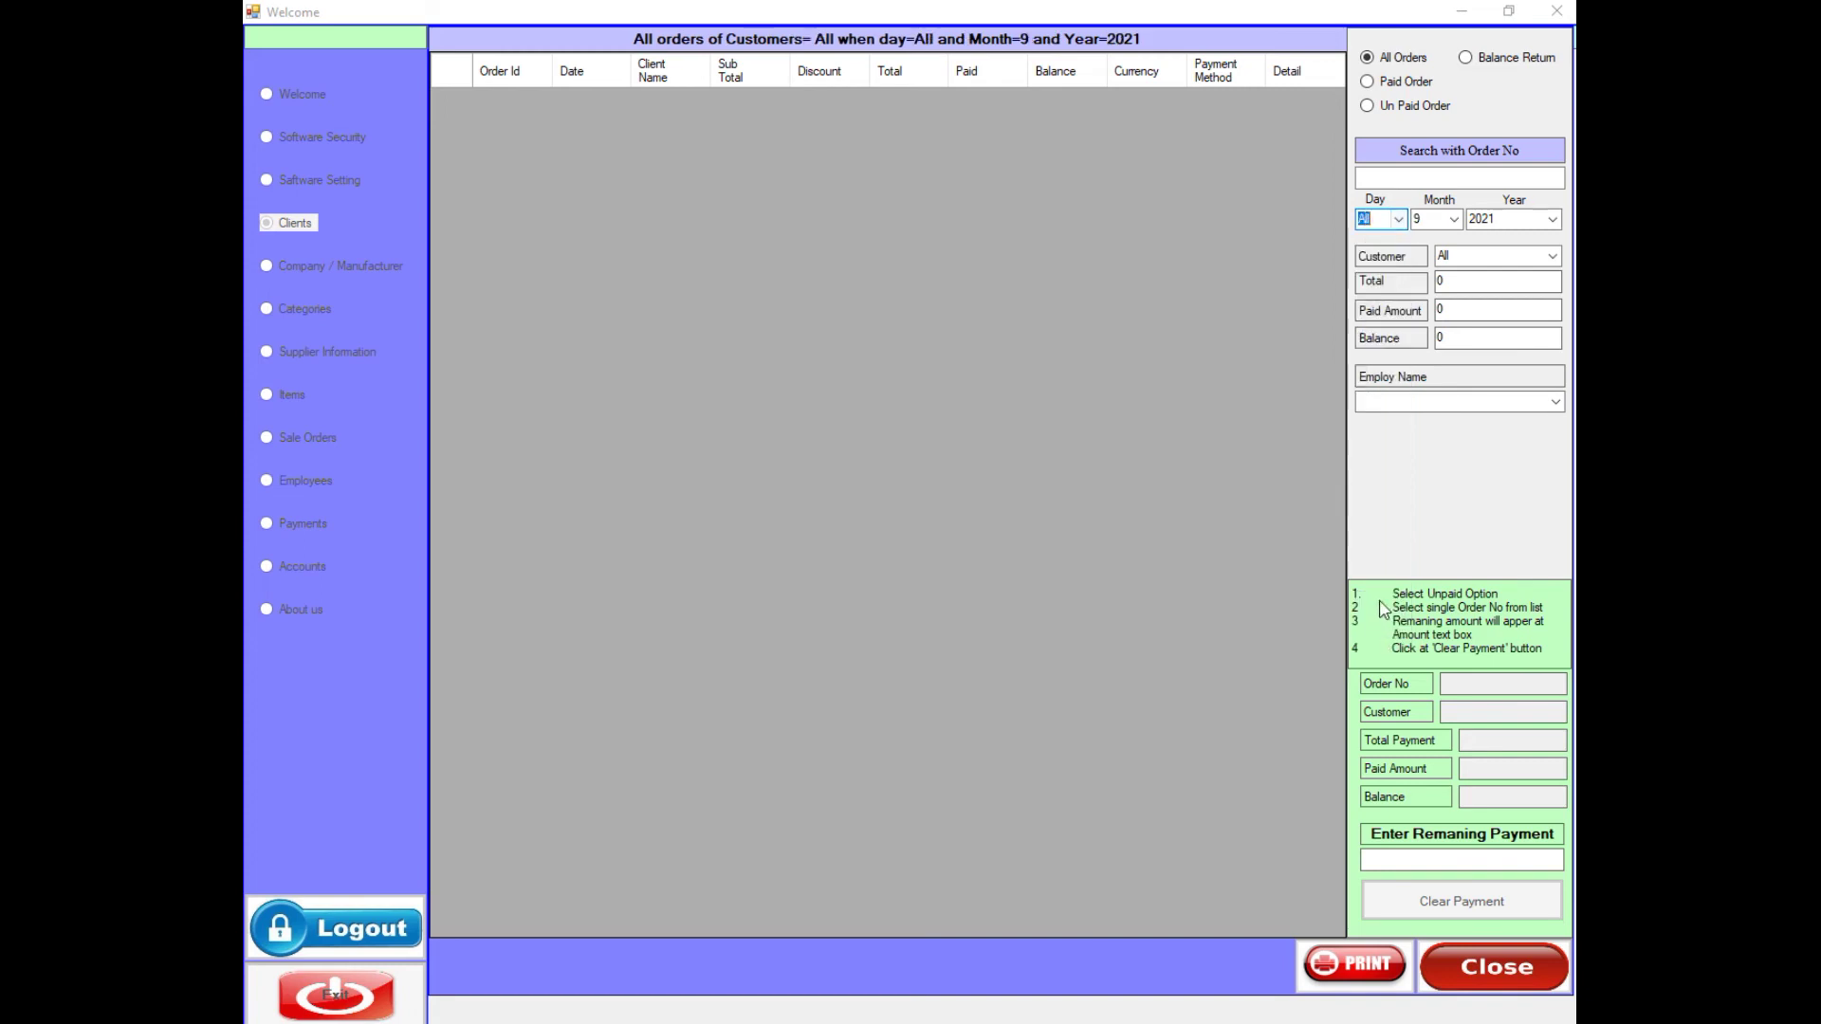
left_click(1453, 220)
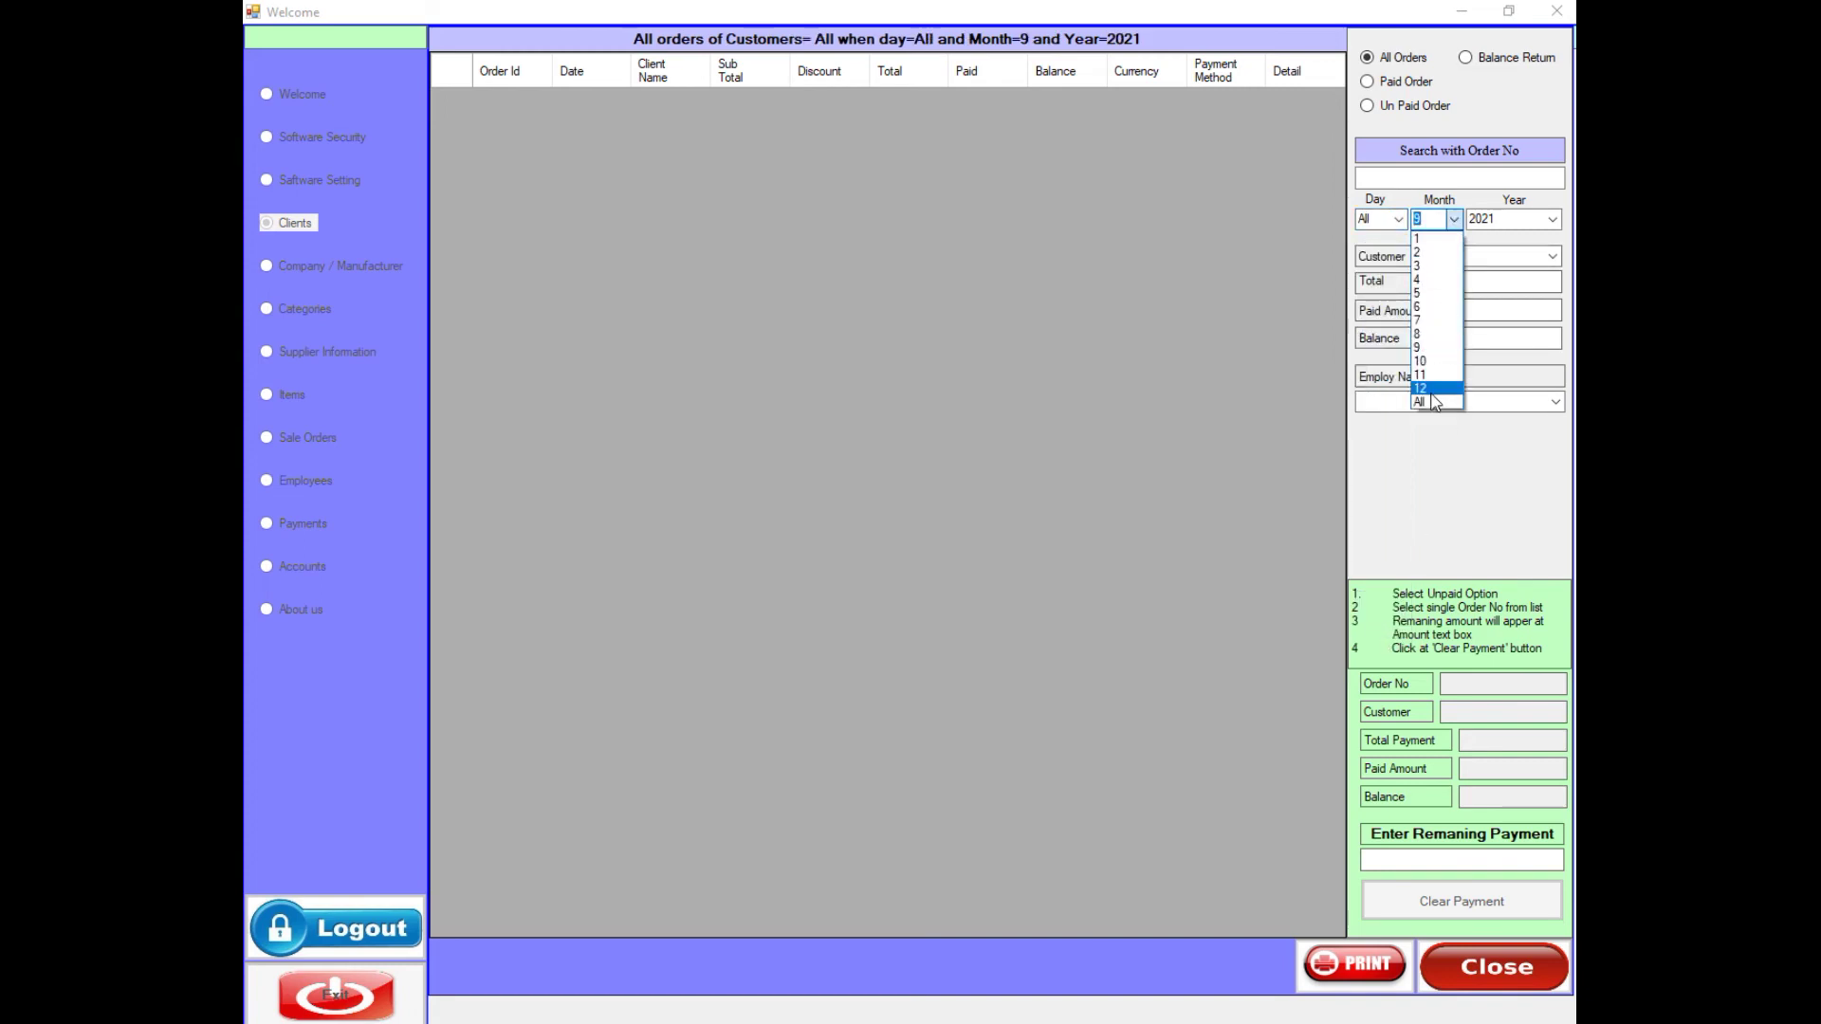
left_click(1420, 402)
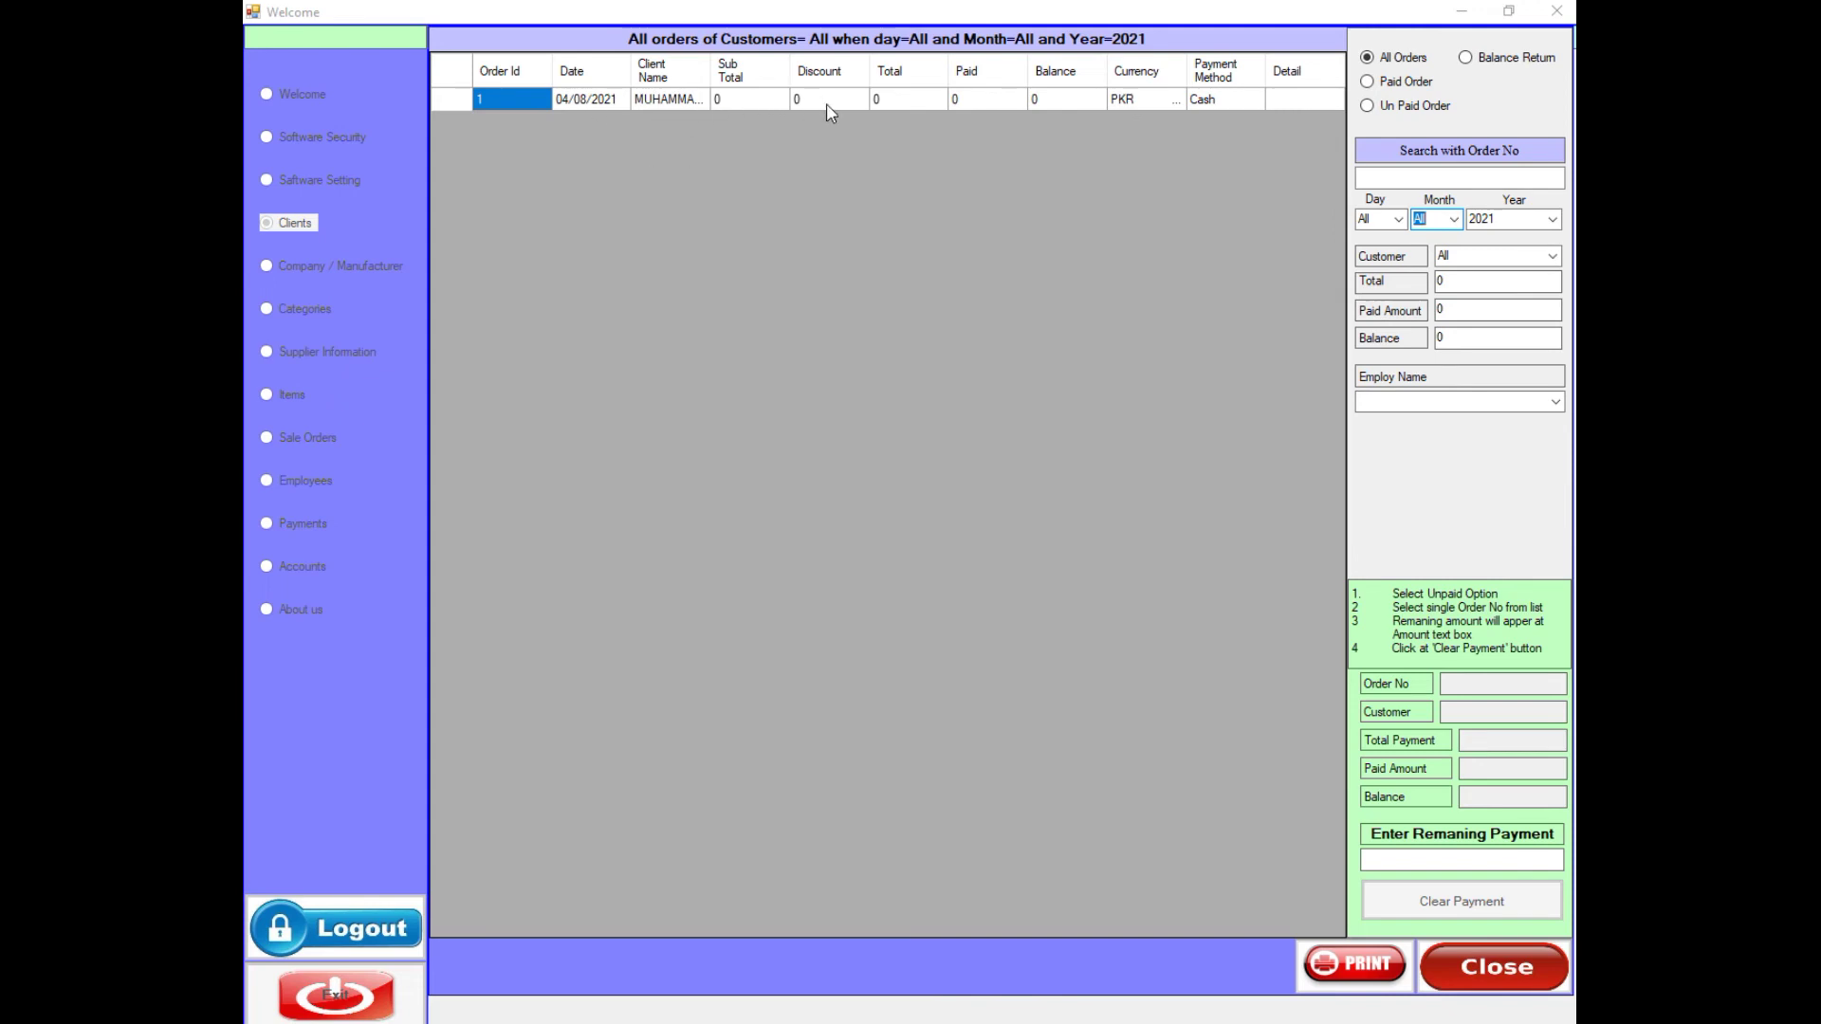
left_click(1368, 81)
left_click(1372, 106)
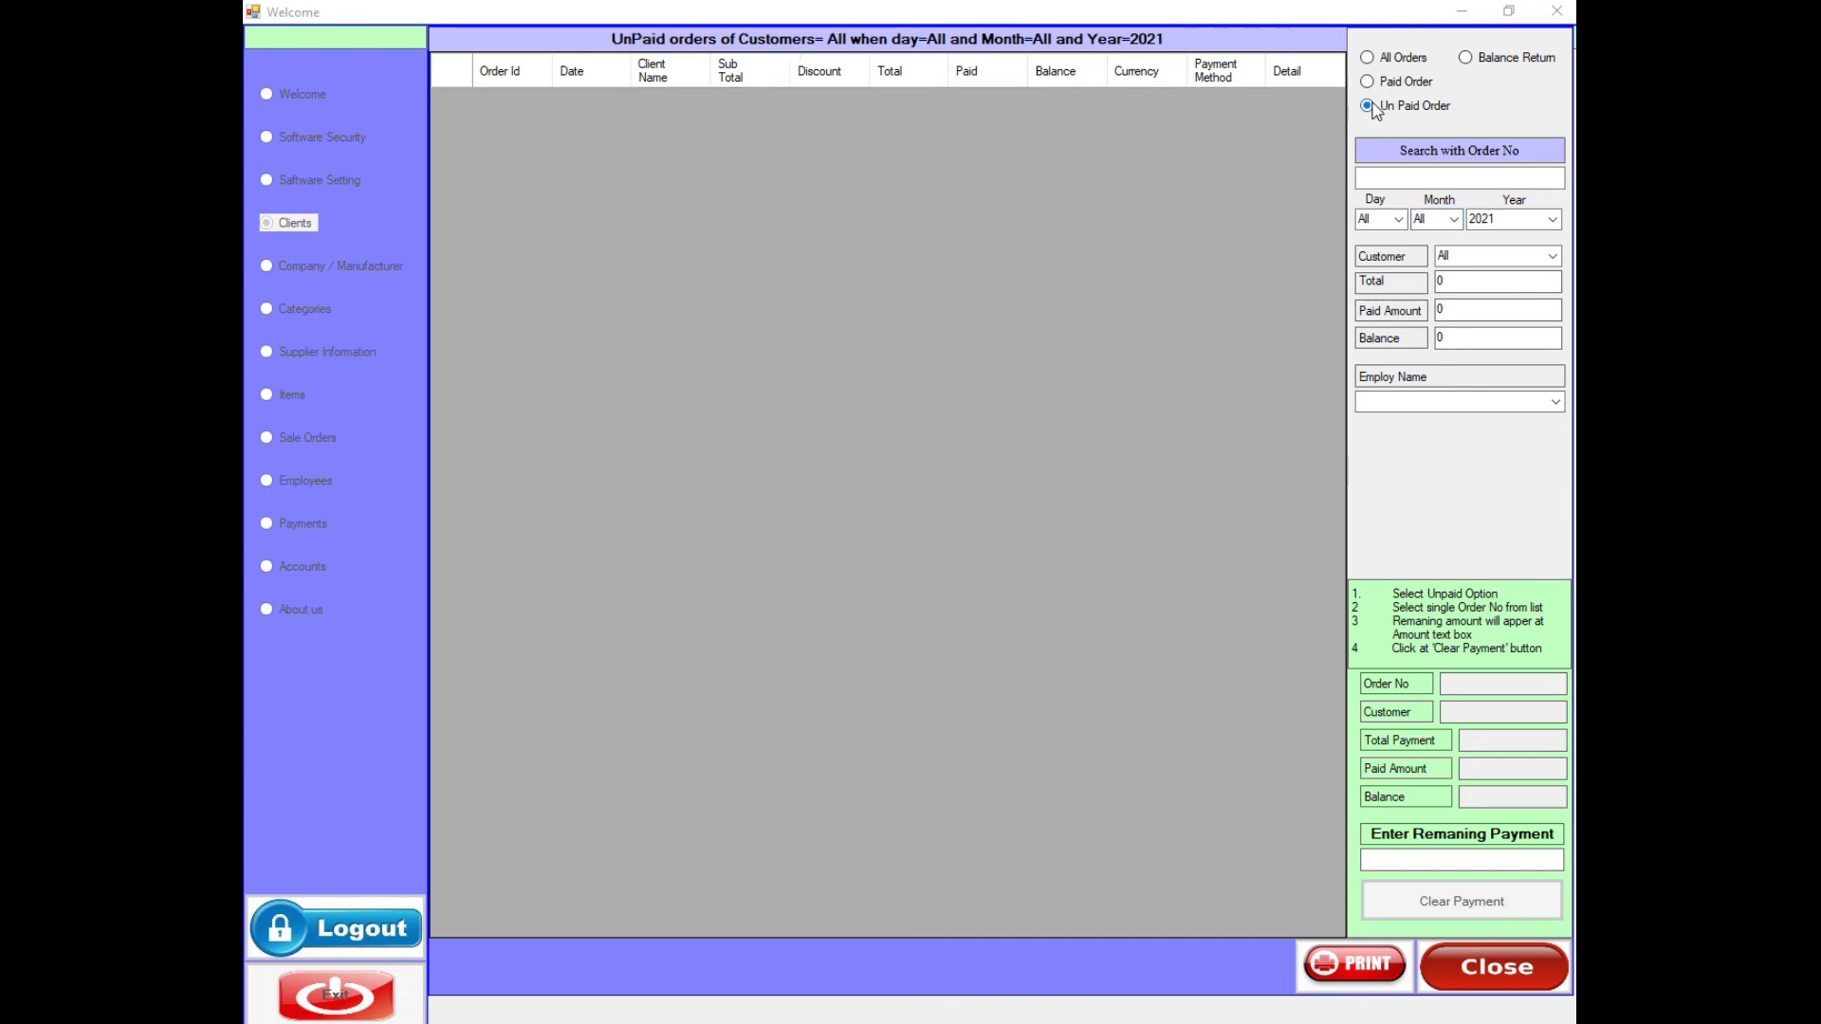
left_click(1369, 86)
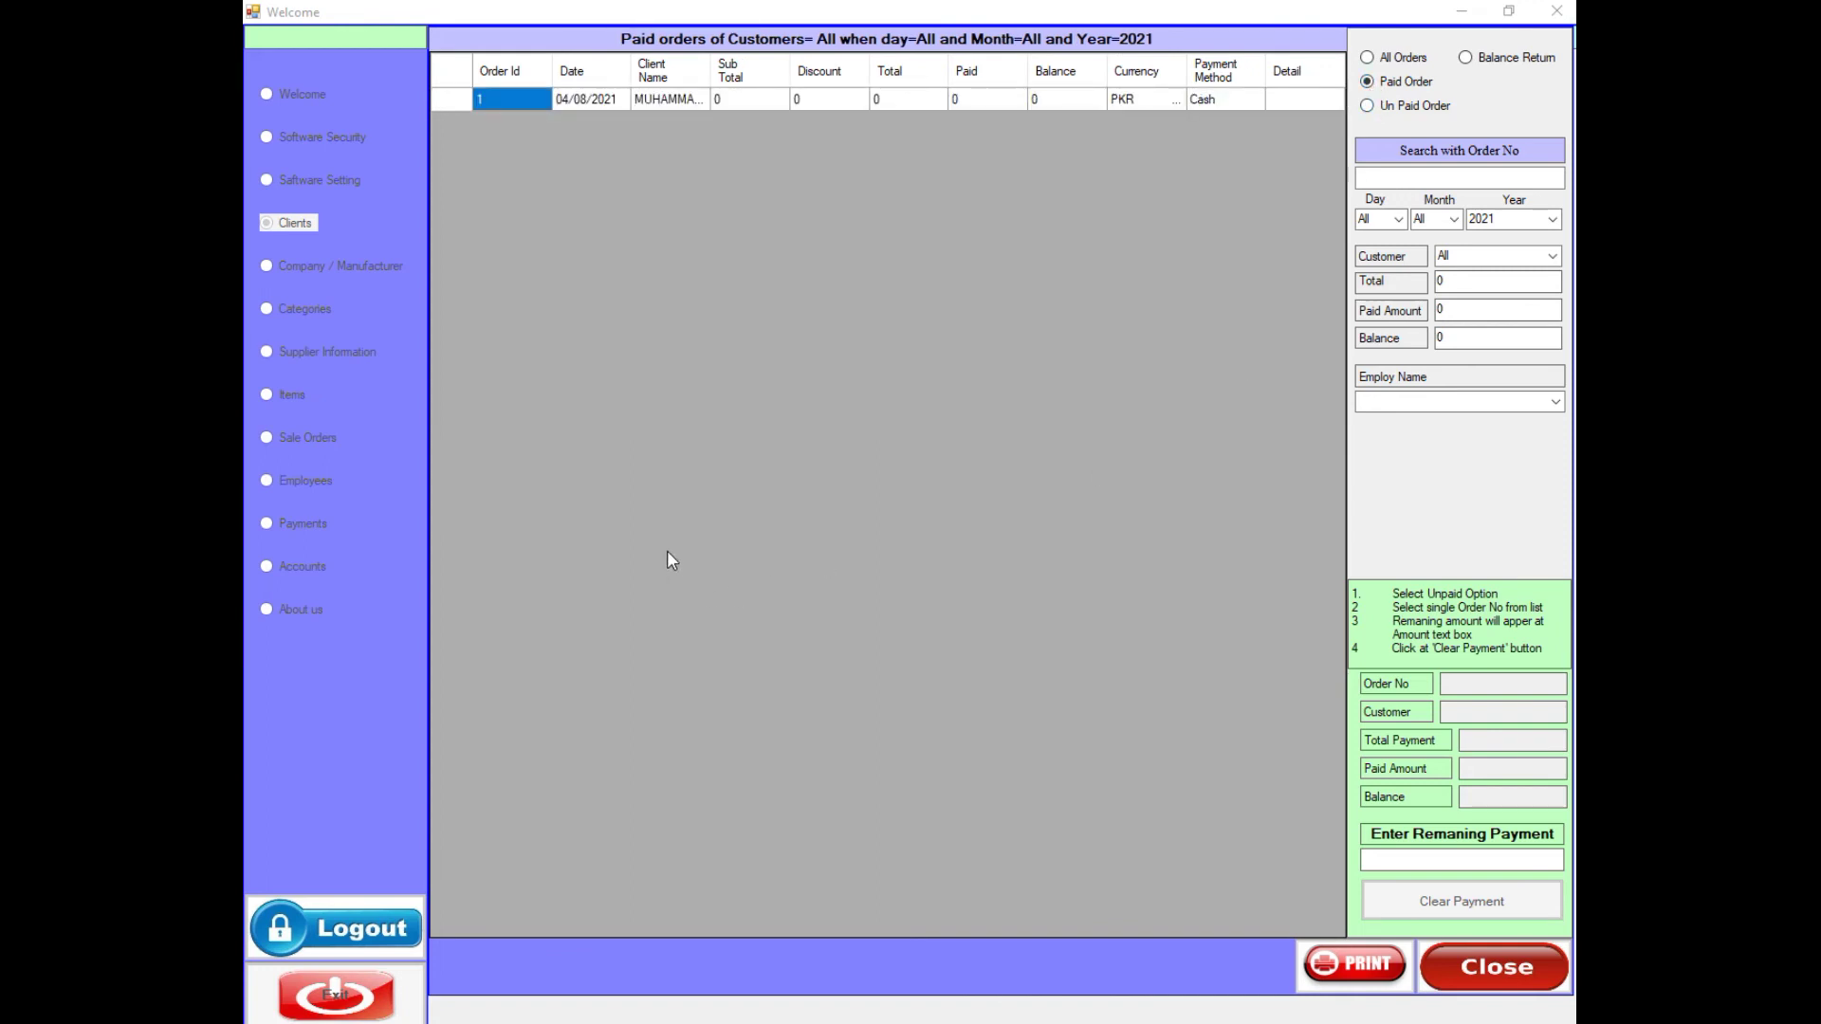
left_click(1468, 963)
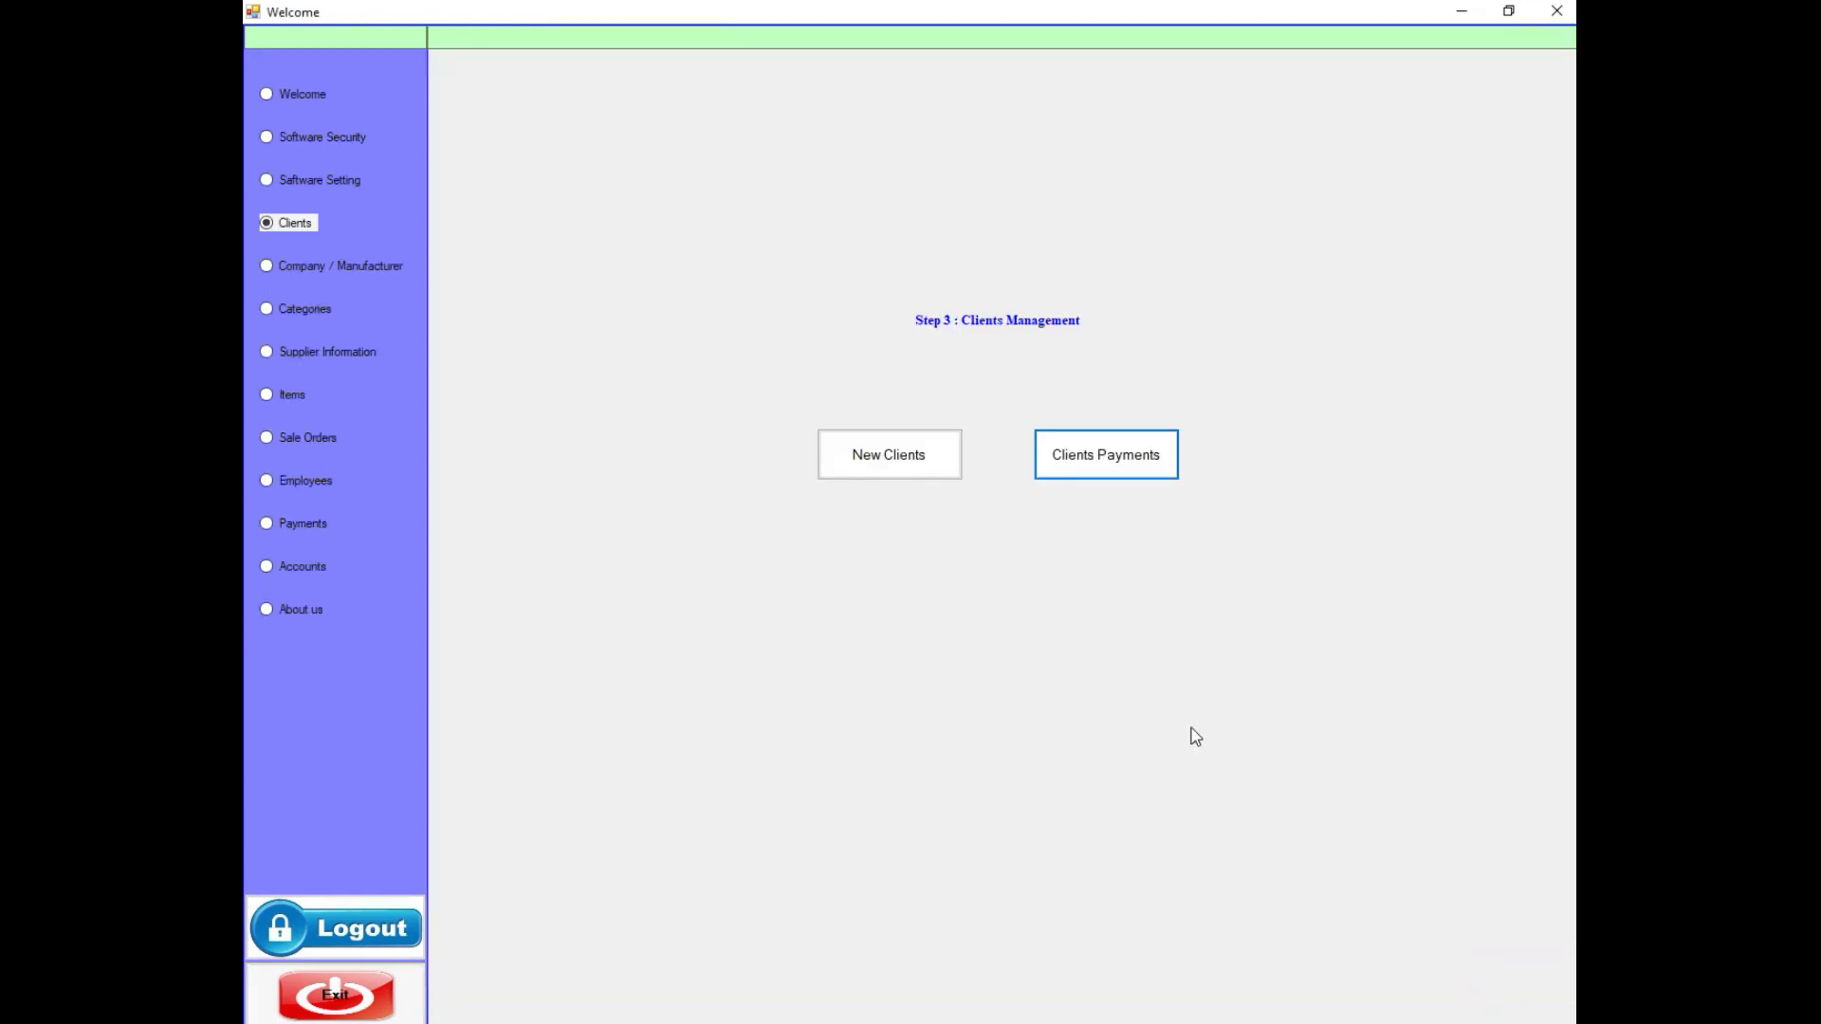
- View the M-1 and M-2 manufacturer records, then switch to the Categories section
left_click(300, 275)
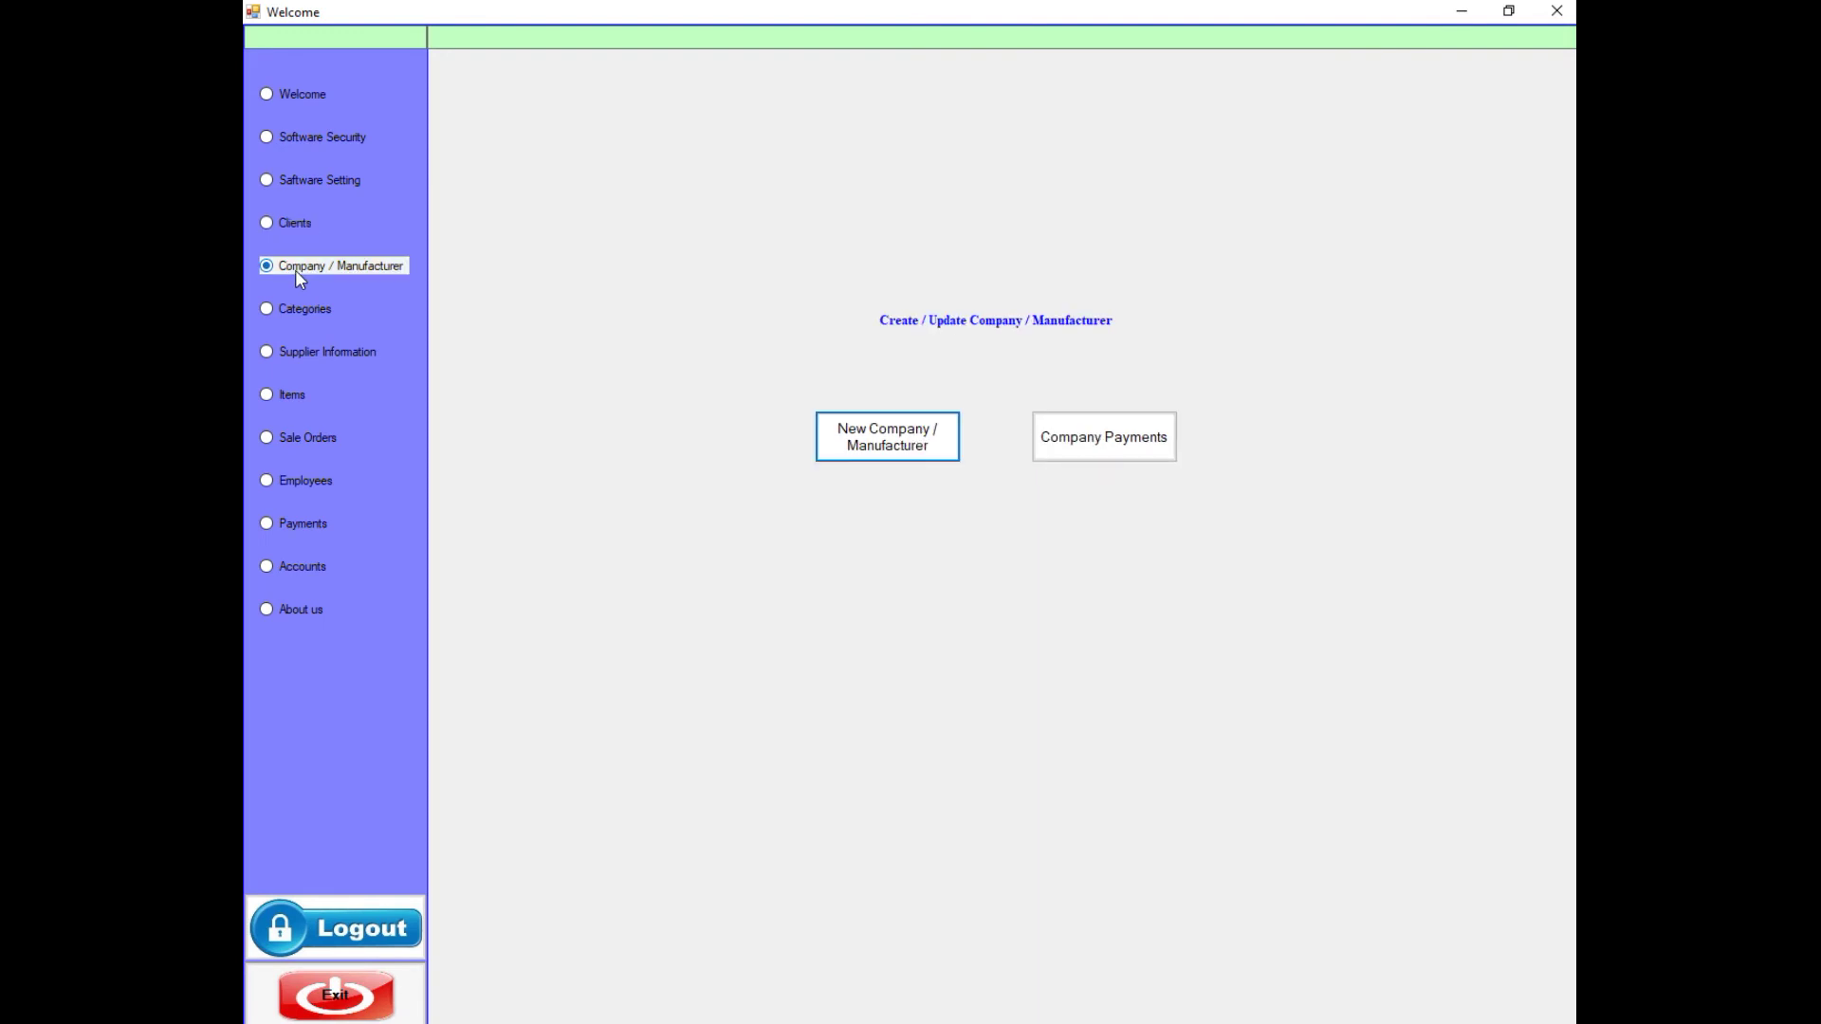
left_click(863, 447)
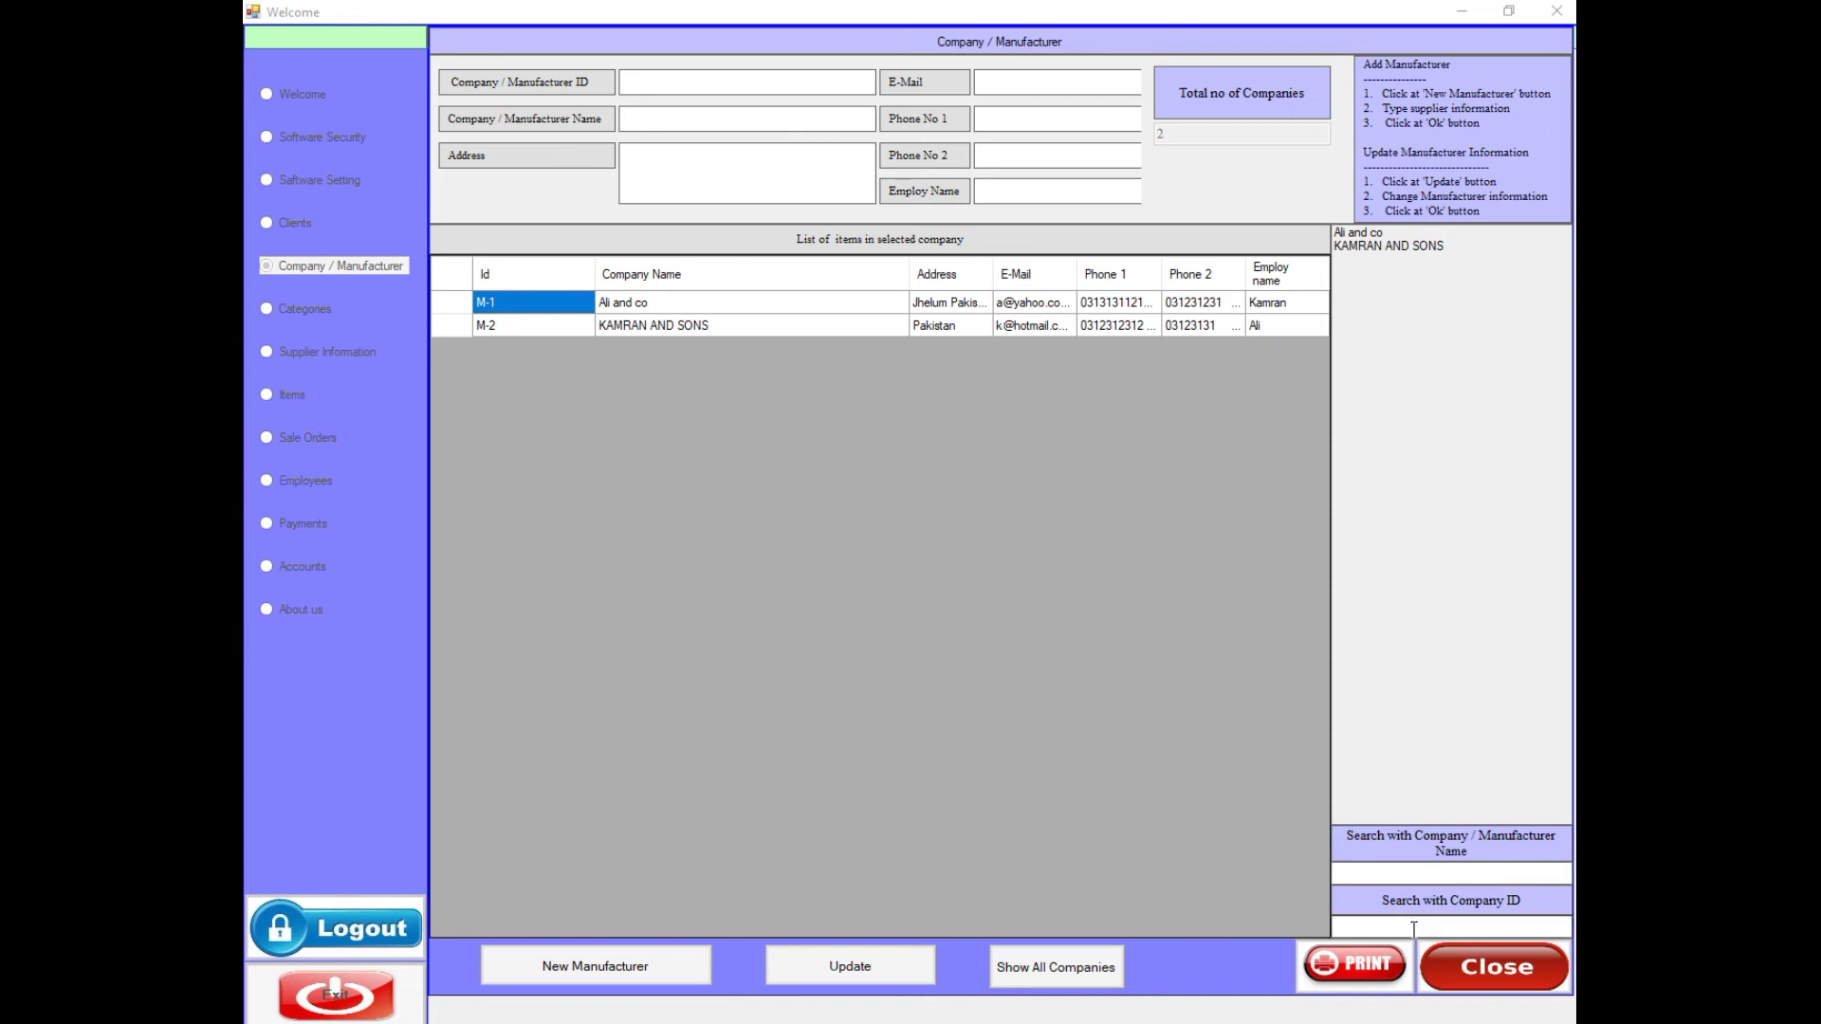
left_click(1475, 970)
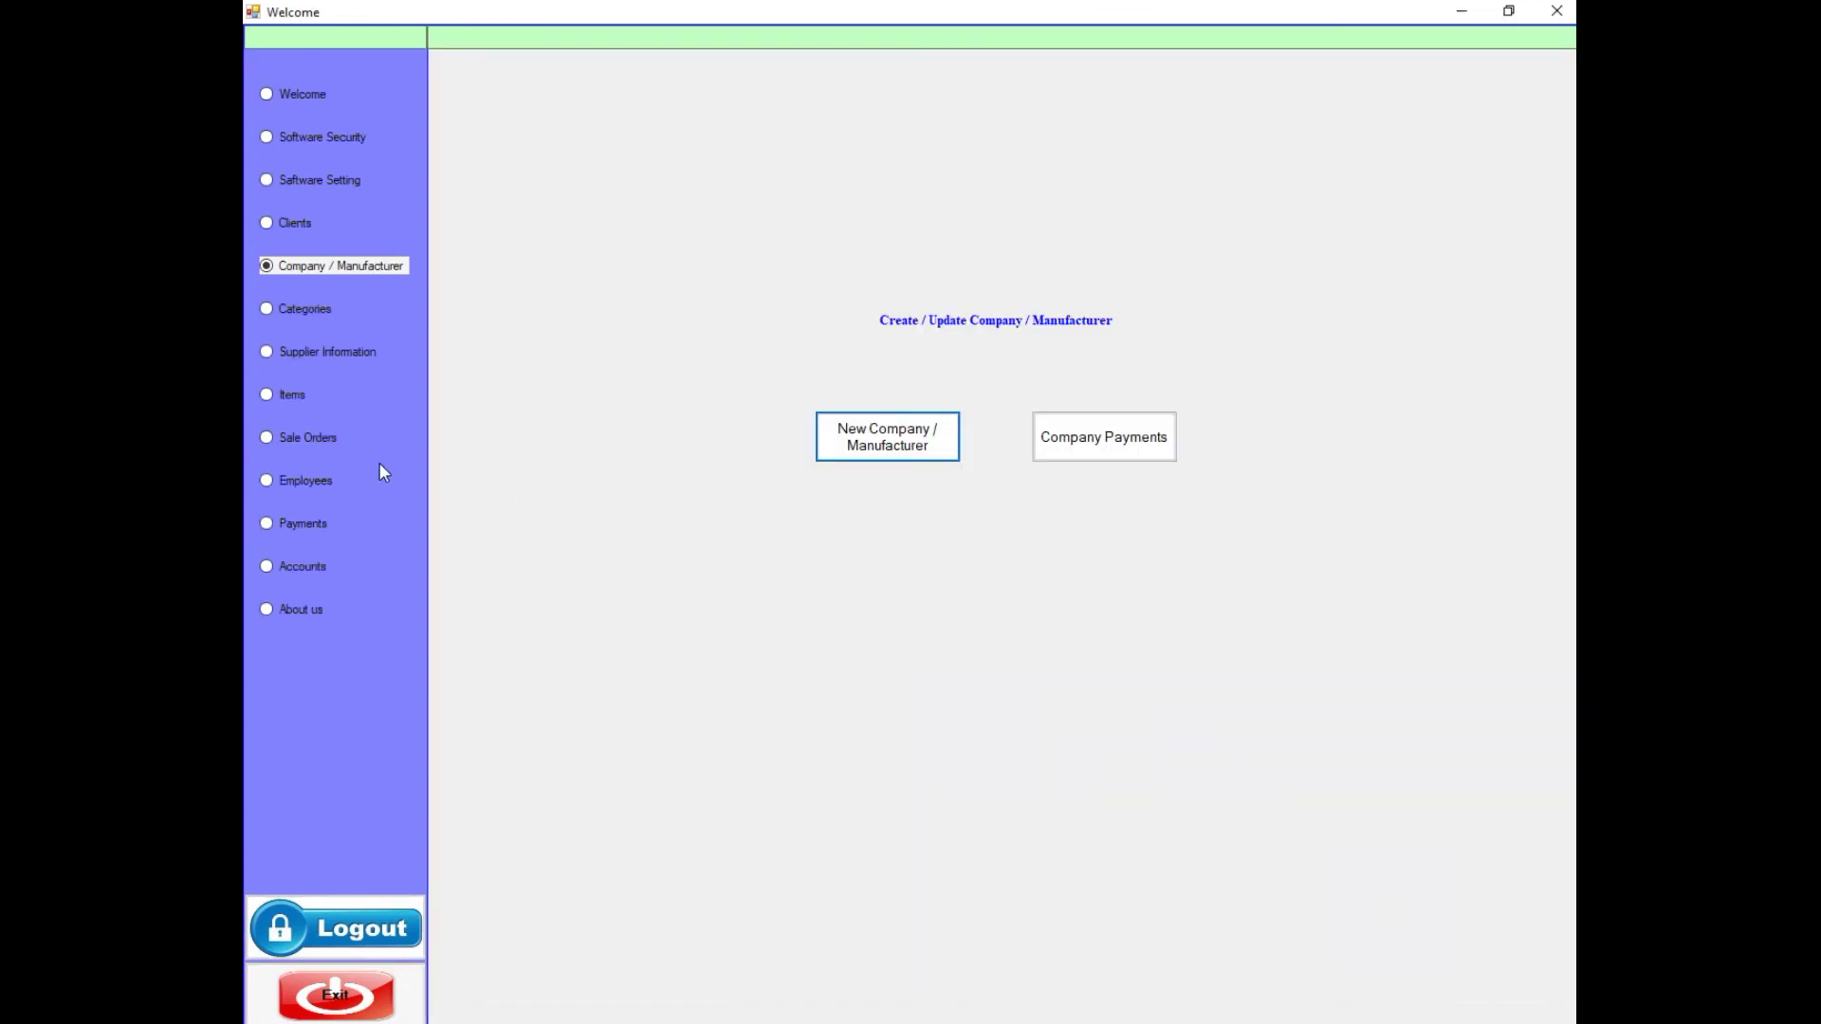
left_click(305, 309)
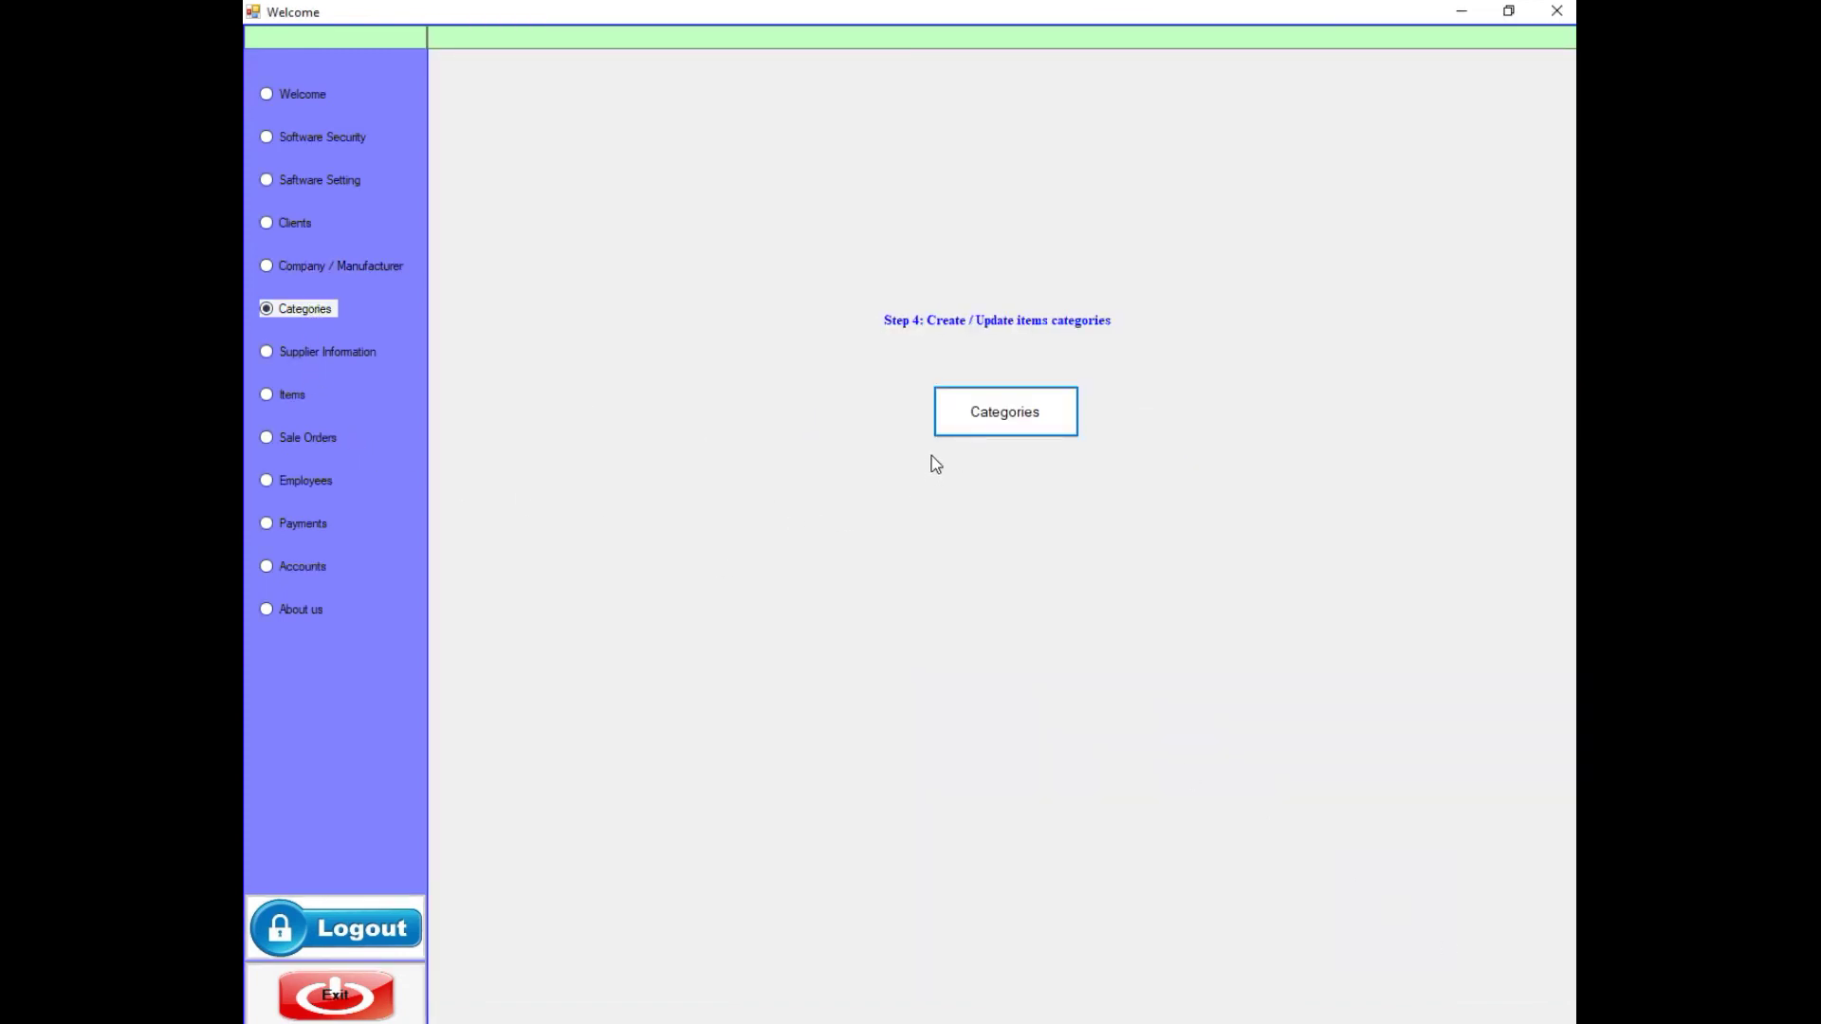
- Browse the FOOD, ELECTRONIC and ELECTRIC categories' items, then list all three categories
left_click(966, 417)
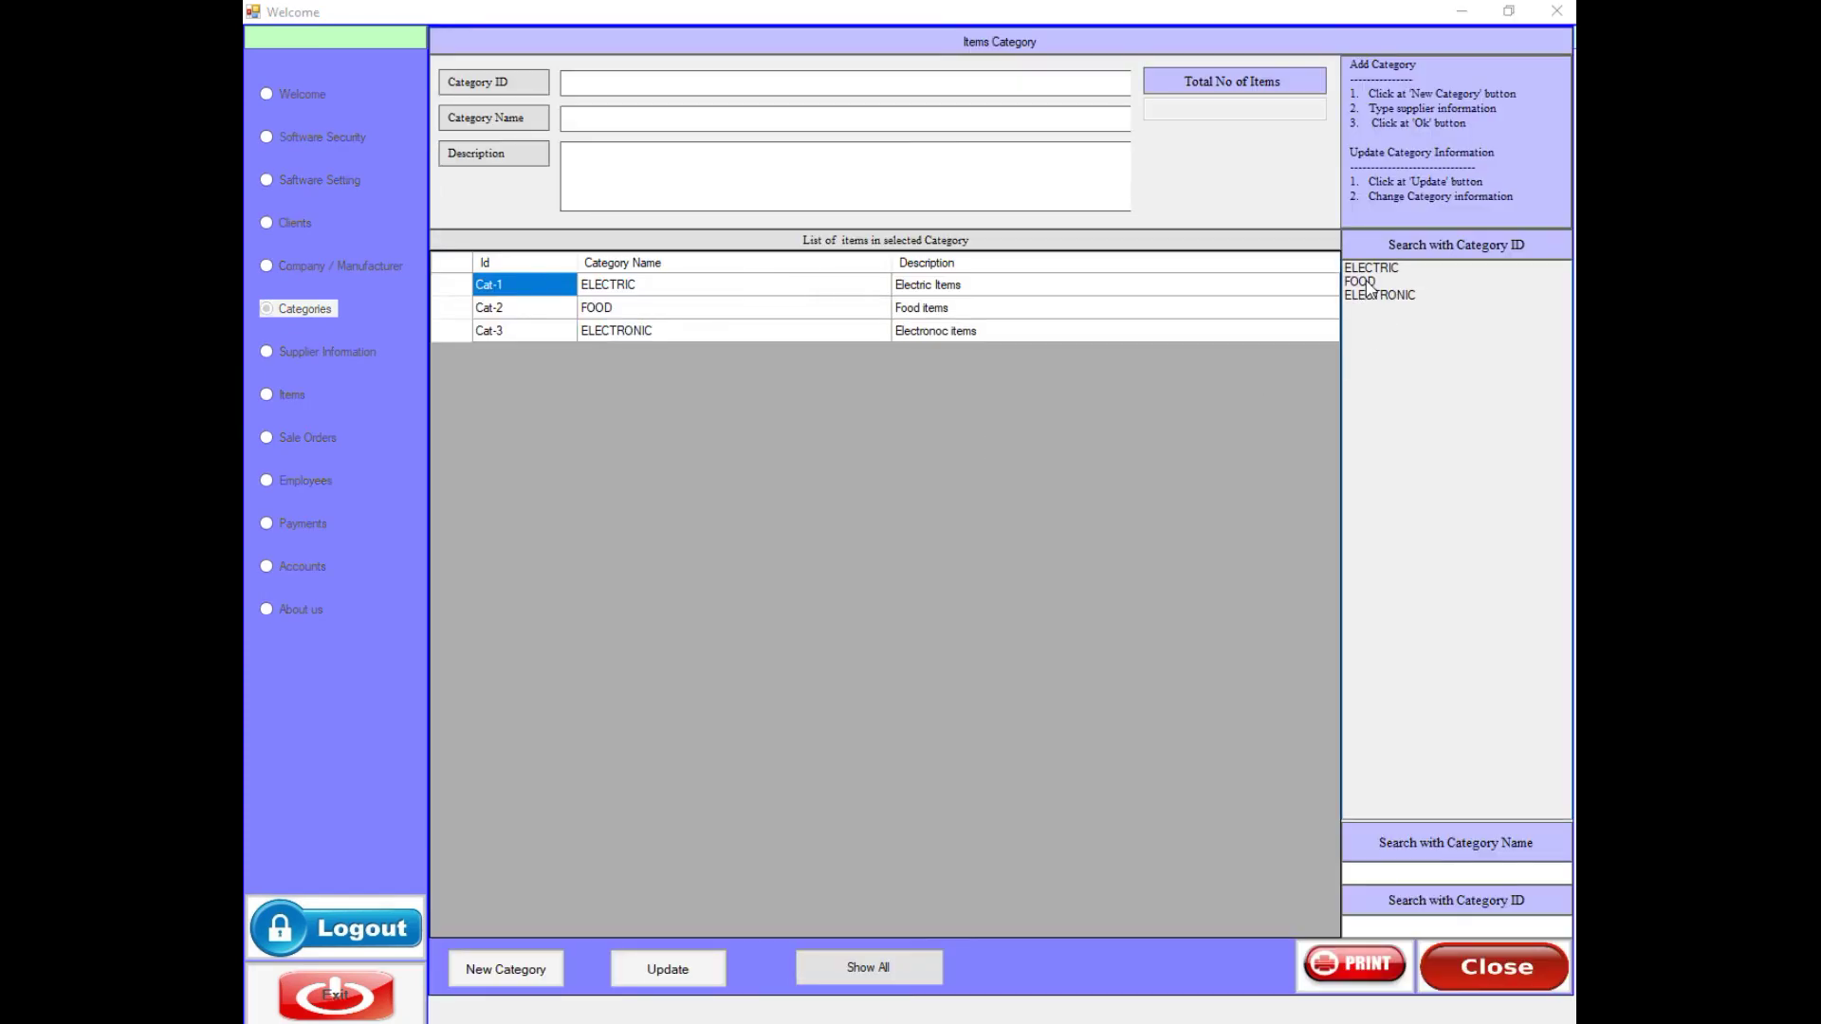
left_click(1360, 281)
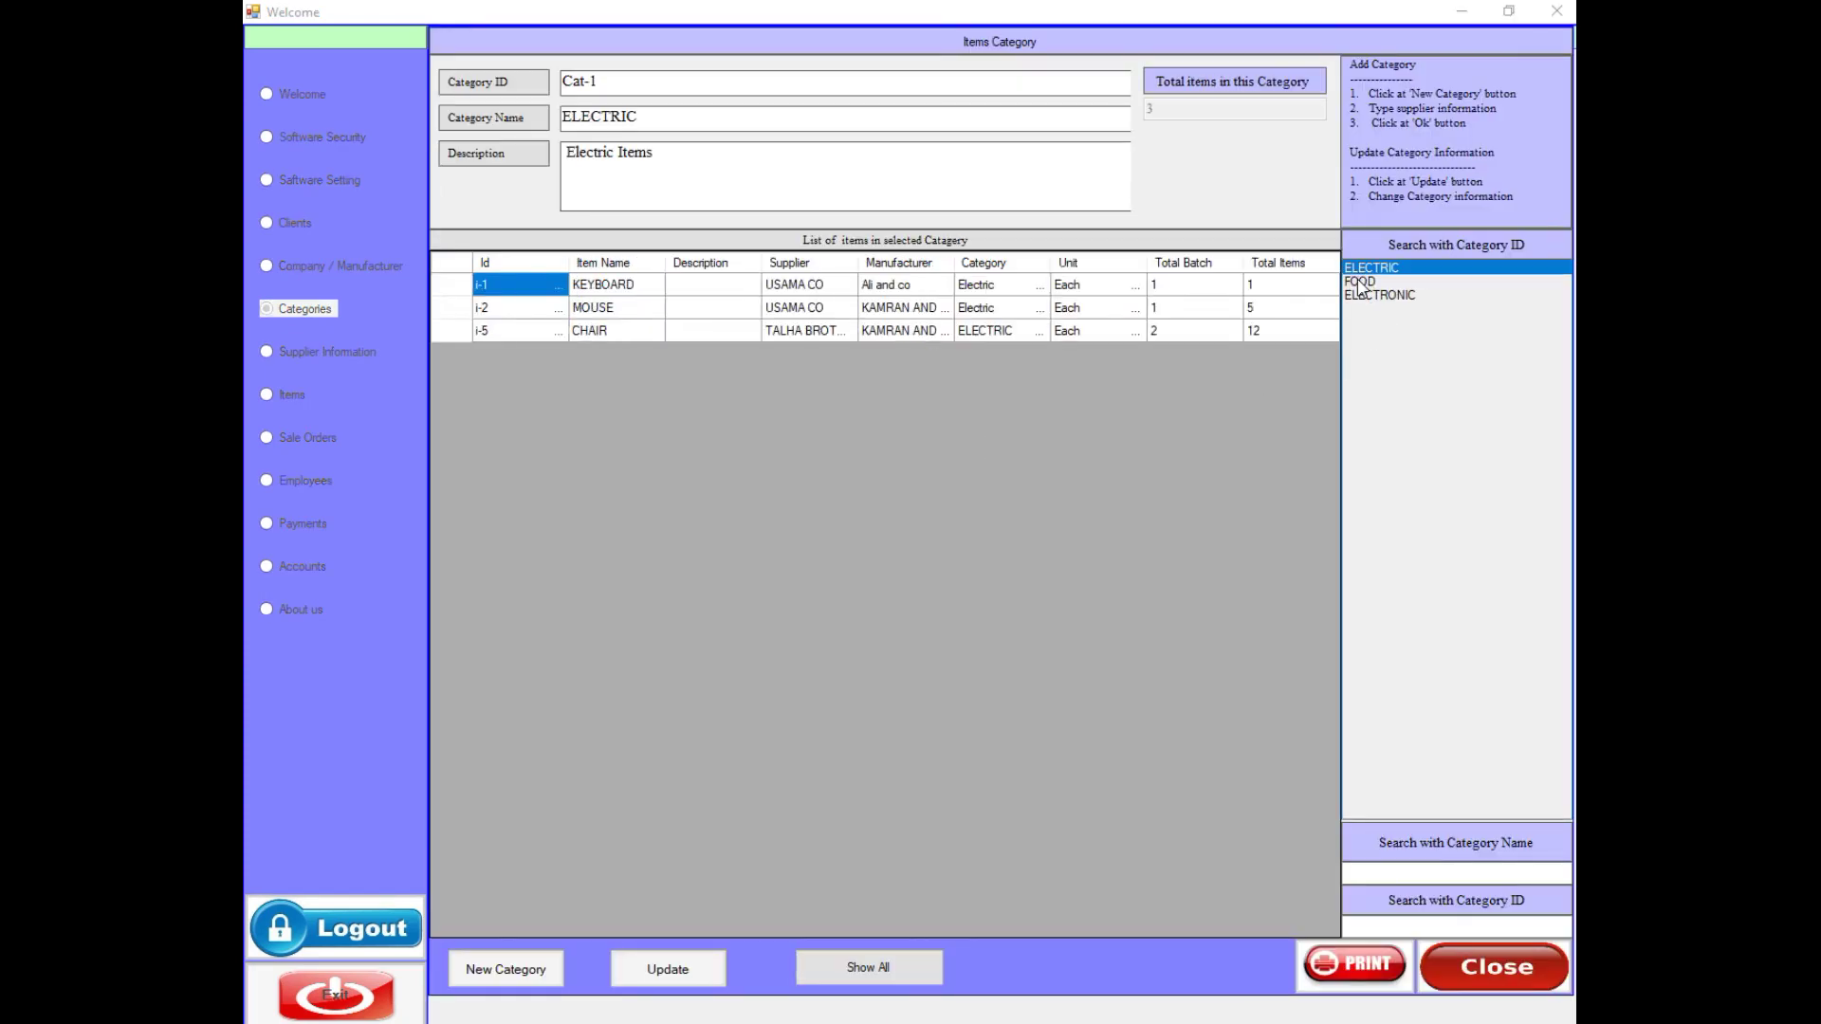
left_click(1361, 295)
left_click(1362, 269)
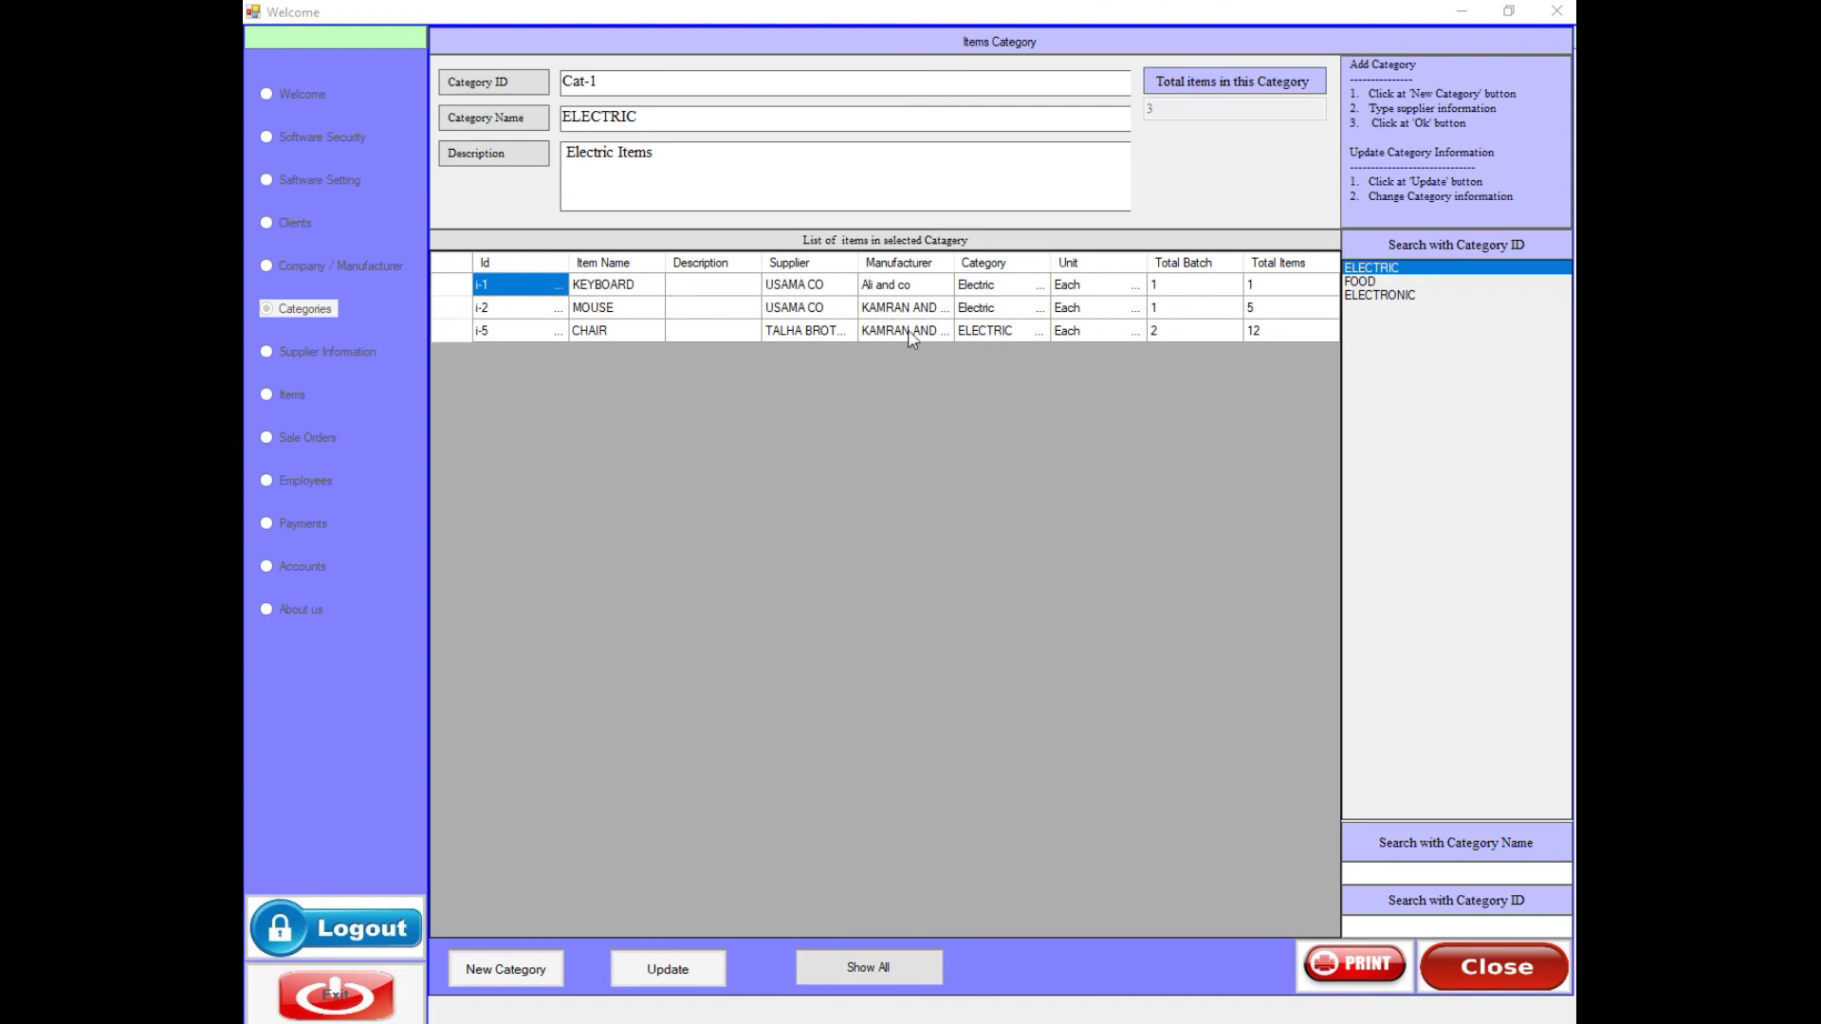
left_click(1358, 284)
left_click(1367, 296)
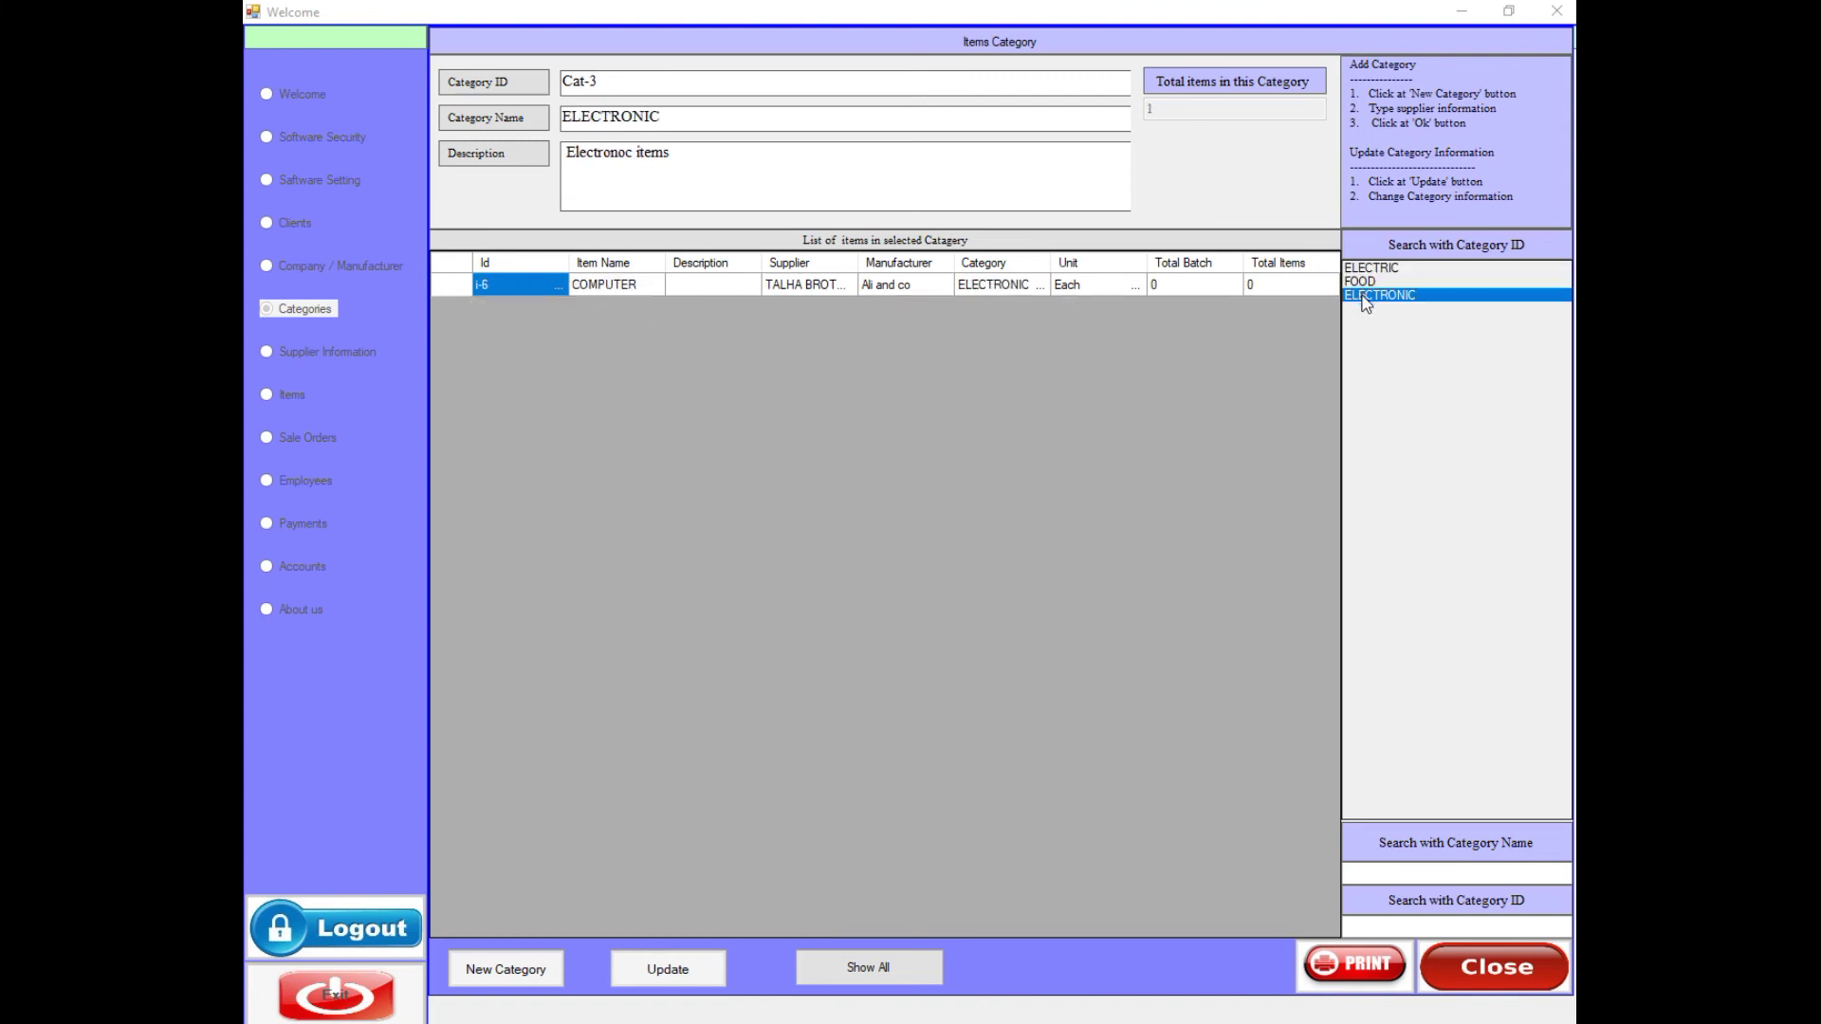
left_click(900, 969)
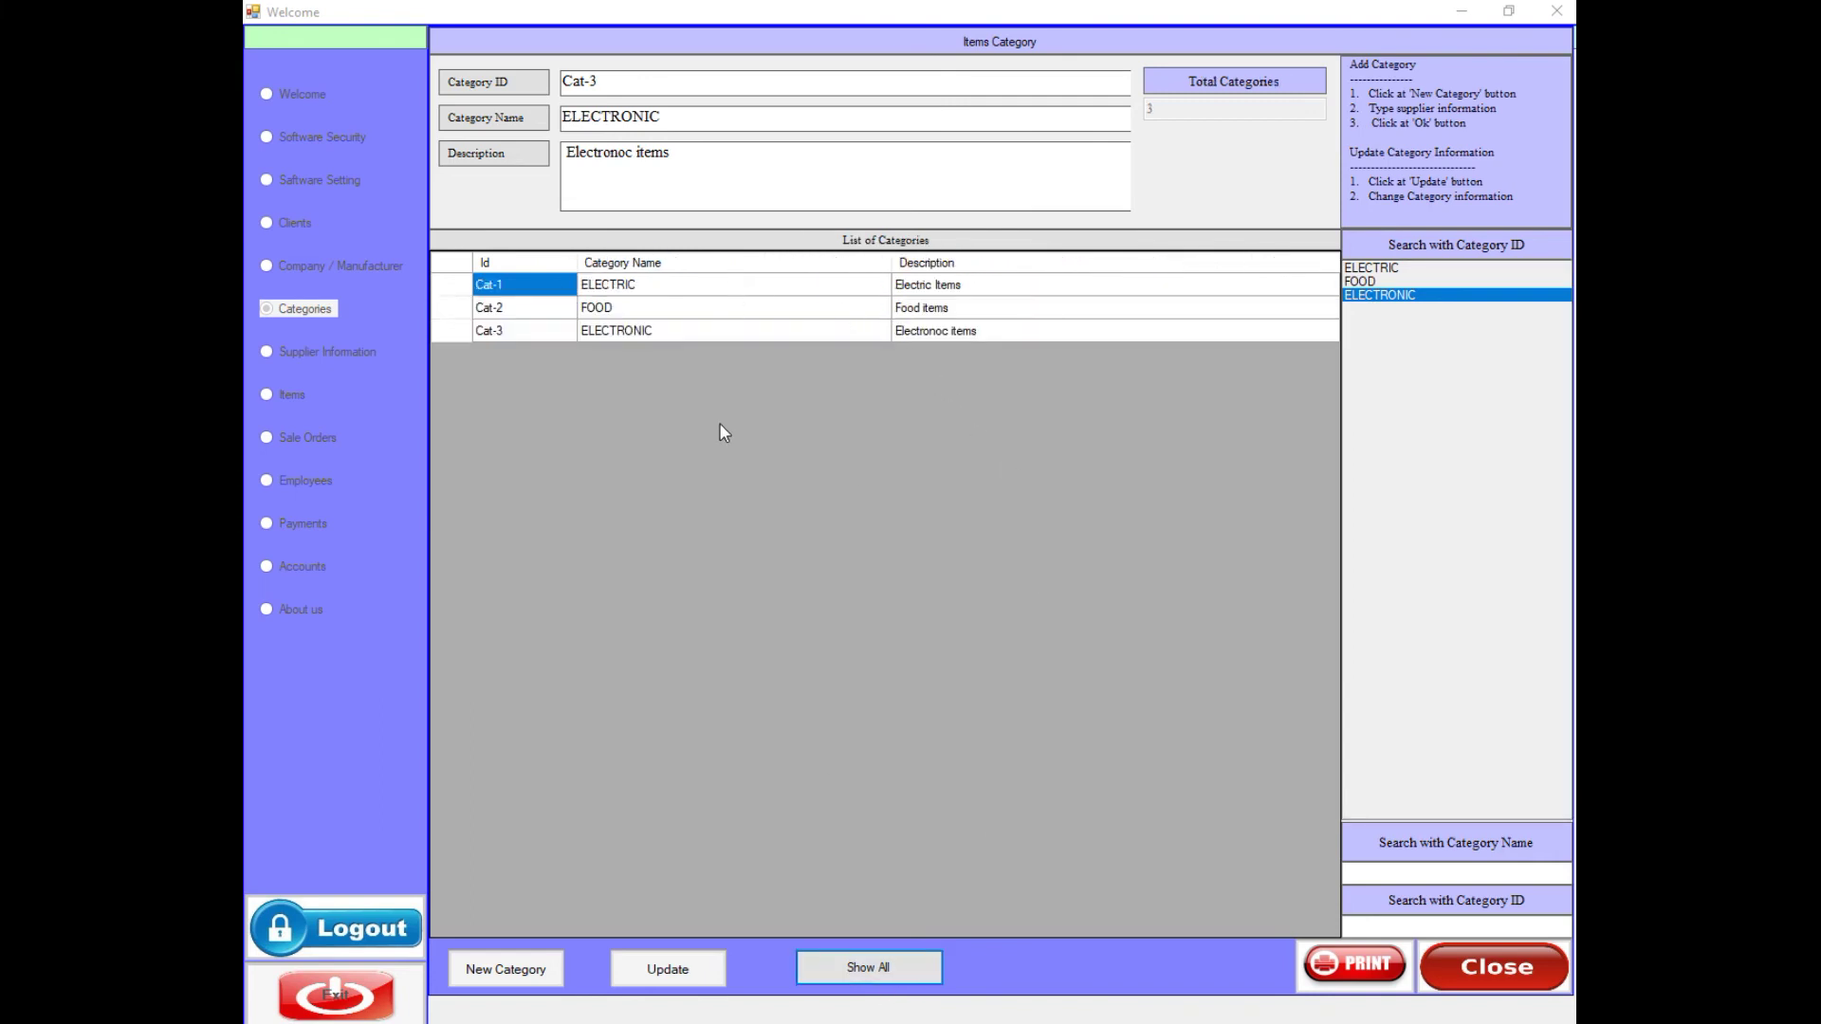
- Print the ELECTRIC categories report to Word, dismissing the Office activation notice and file-created message
left_click(1356, 967)
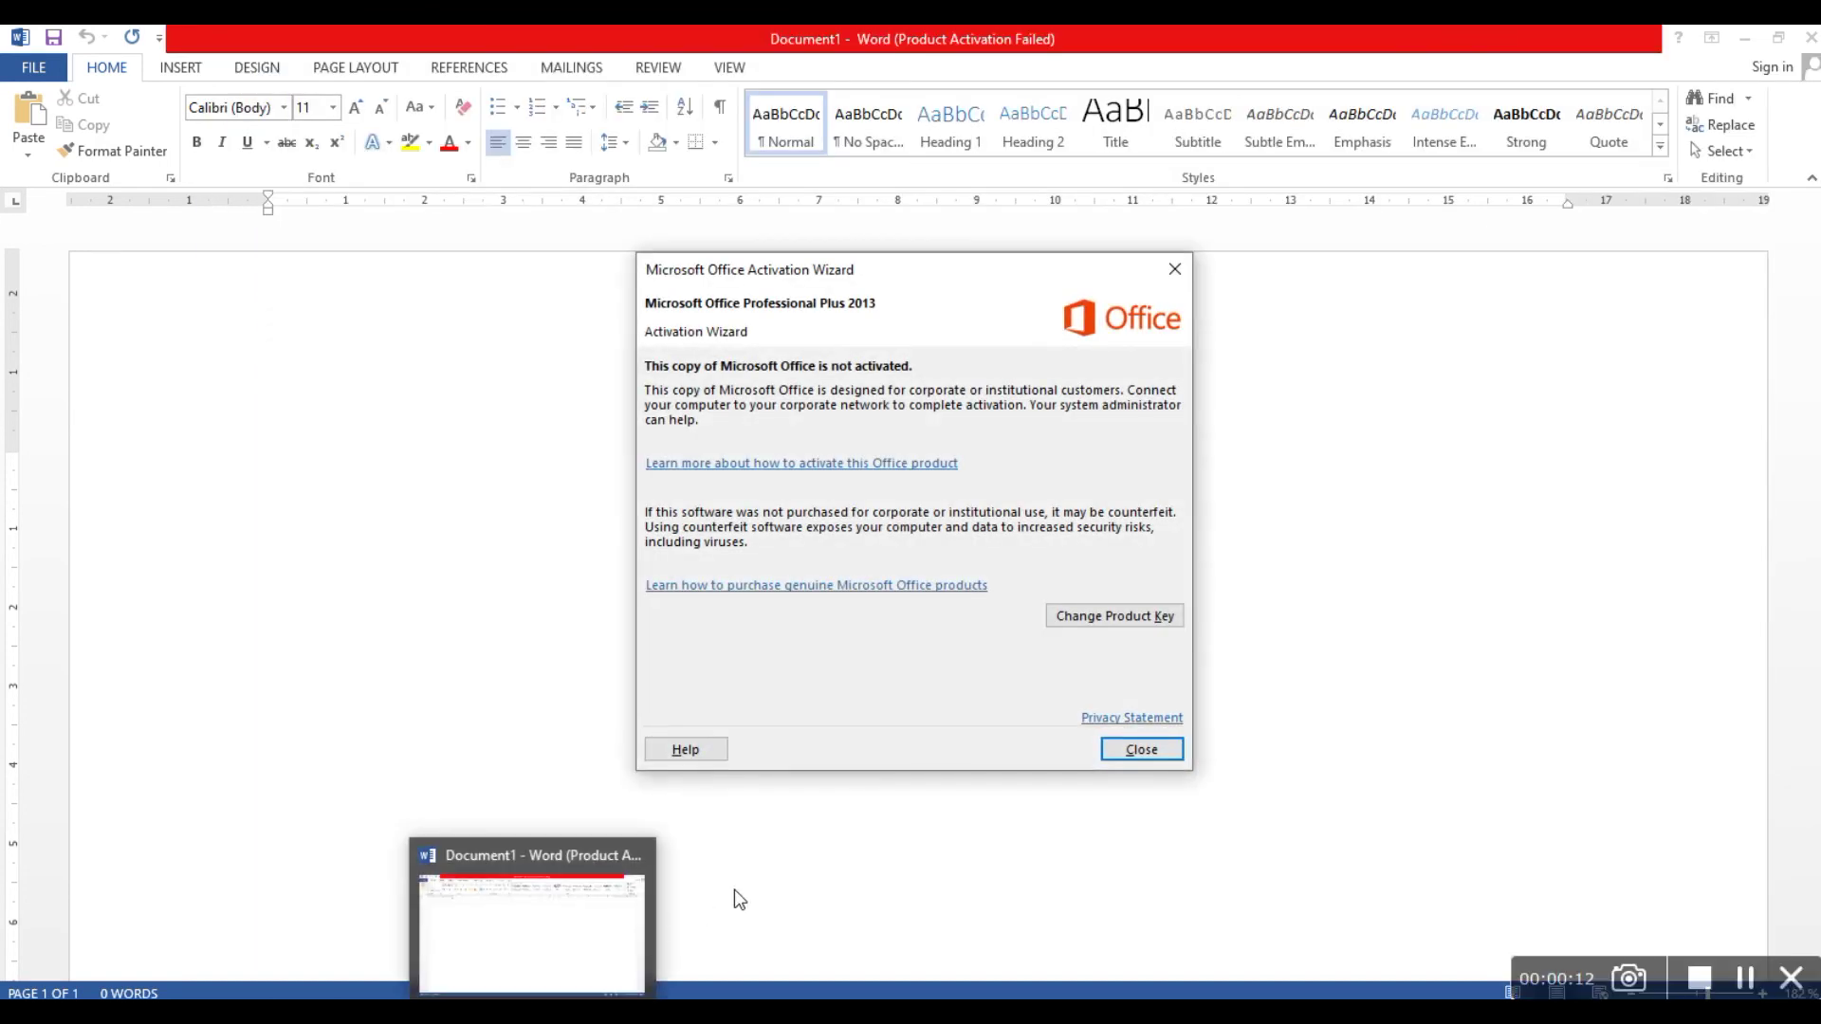
left_click(1141, 749)
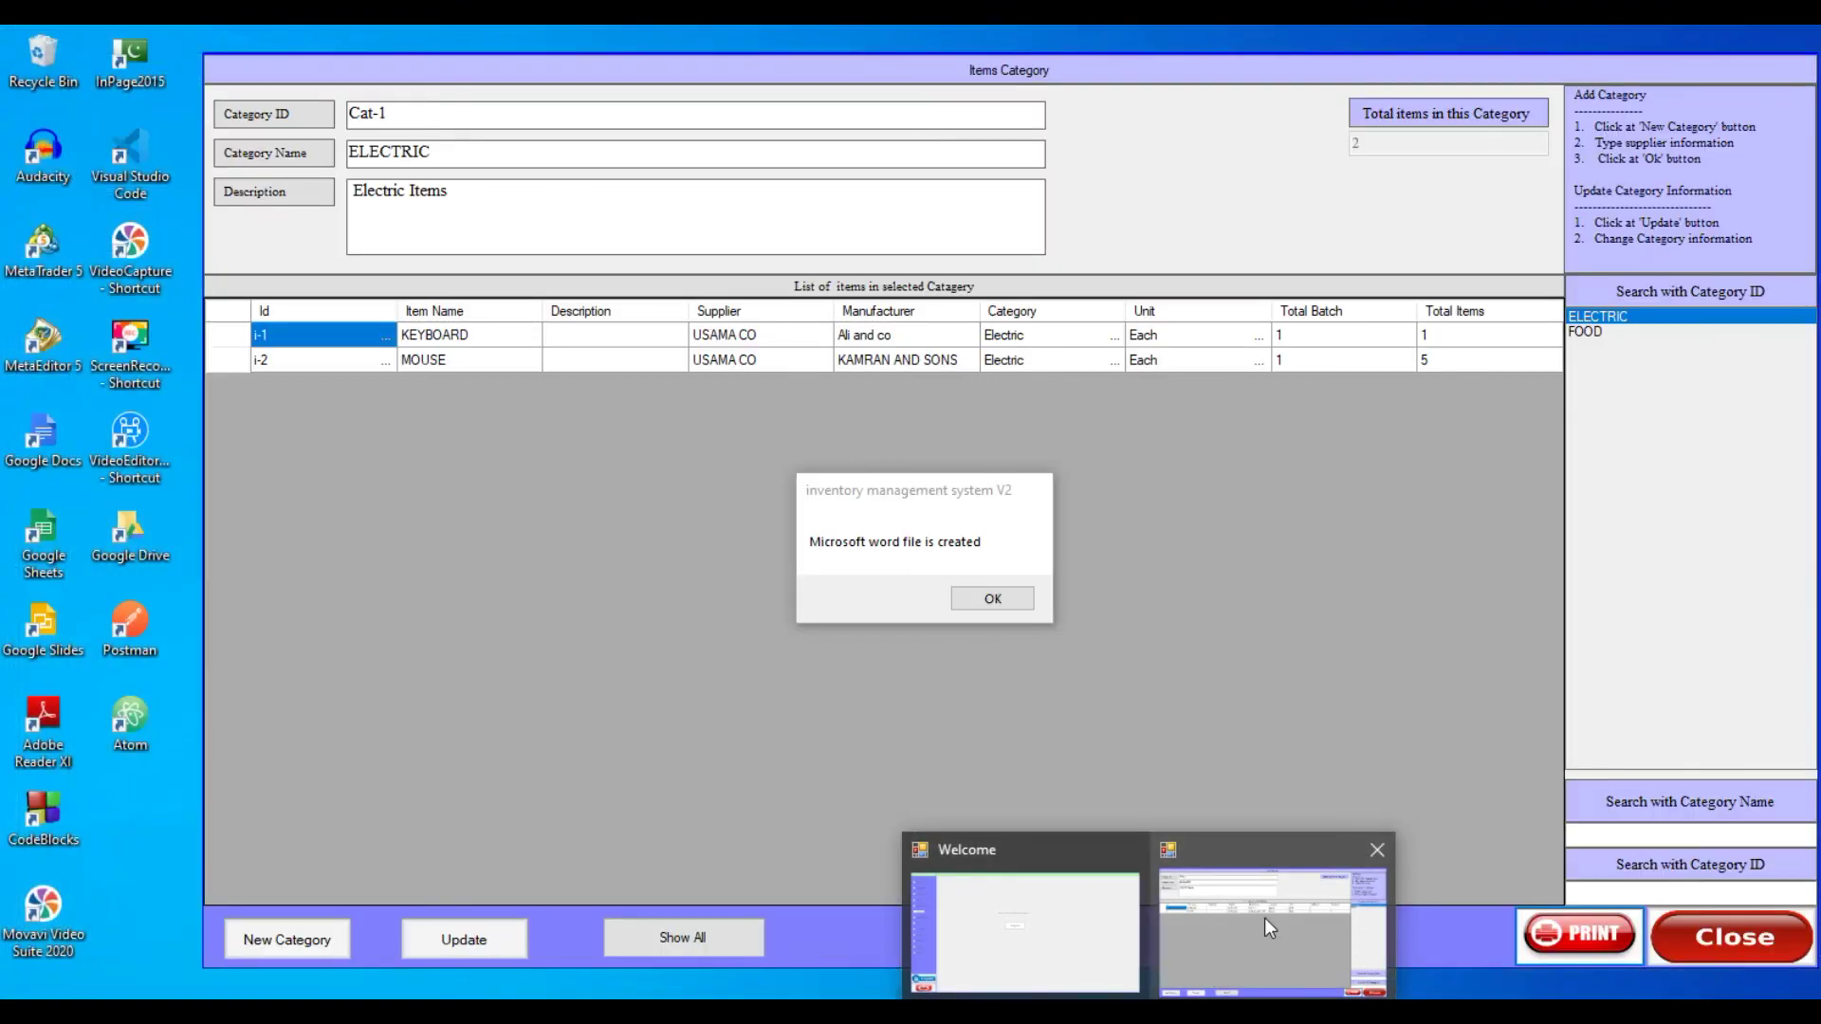
left_click(1266, 918)
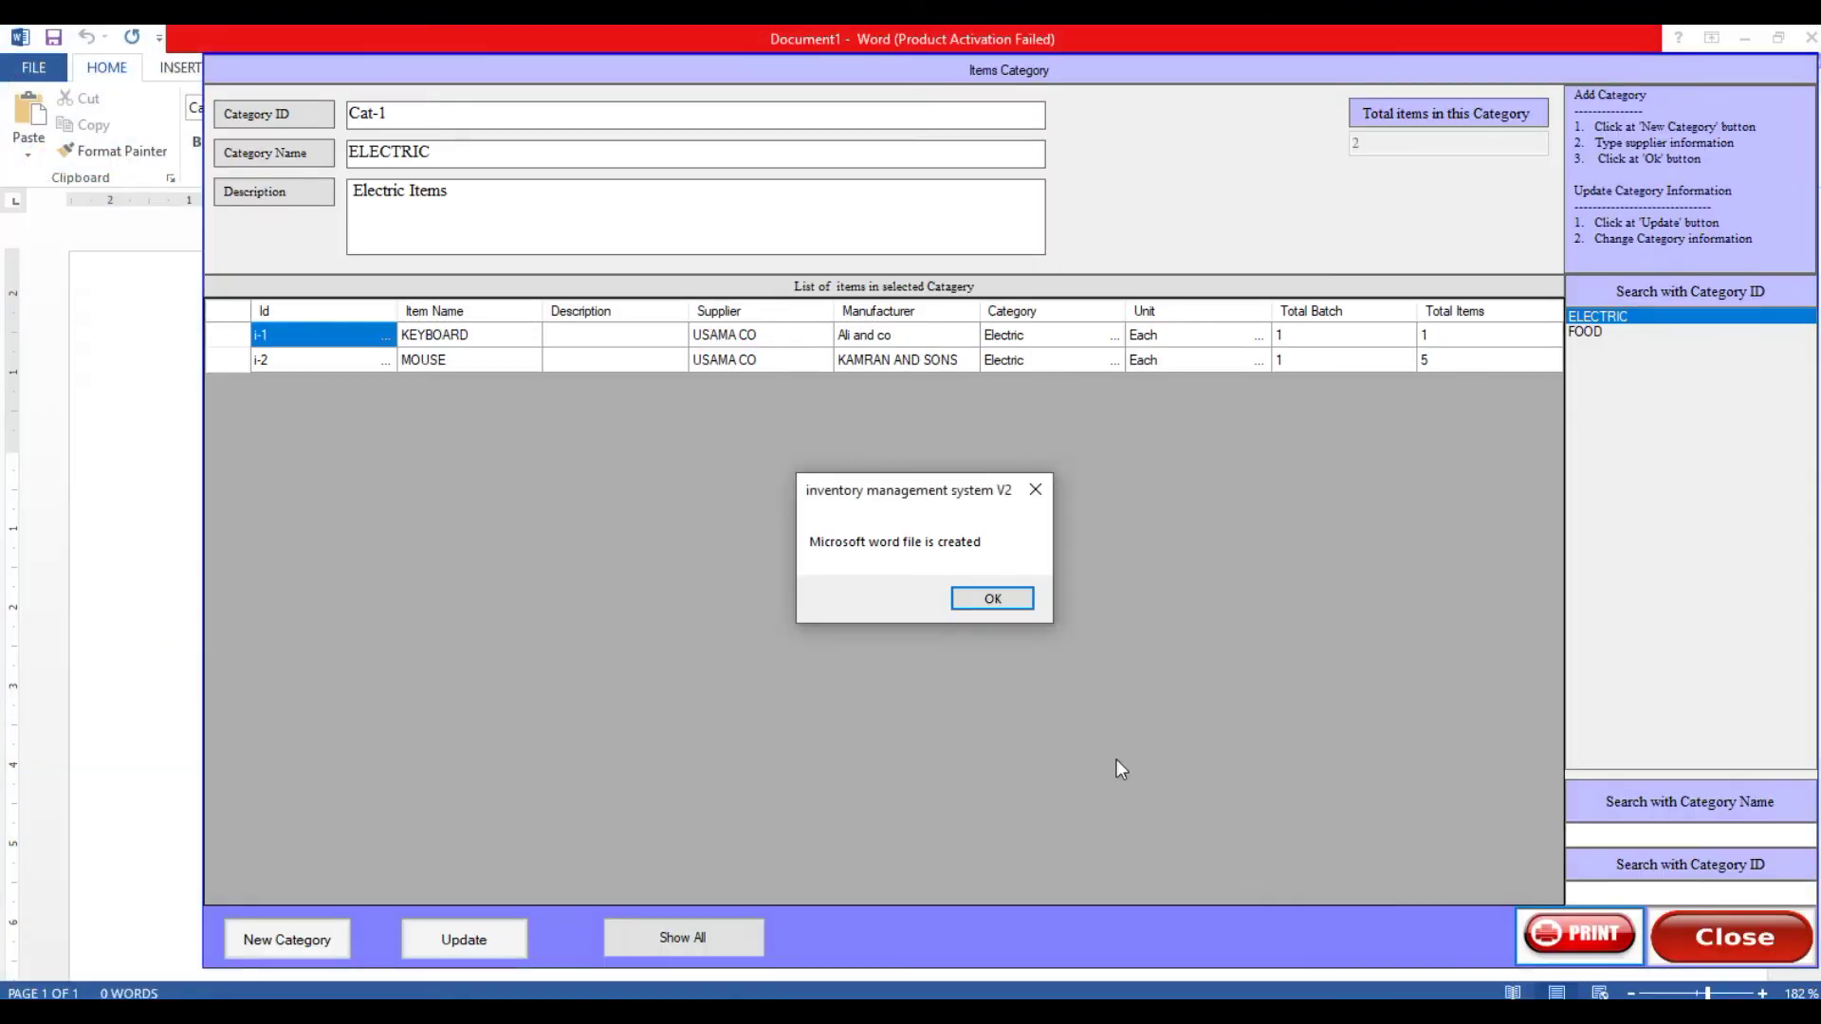
left_click(985, 600)
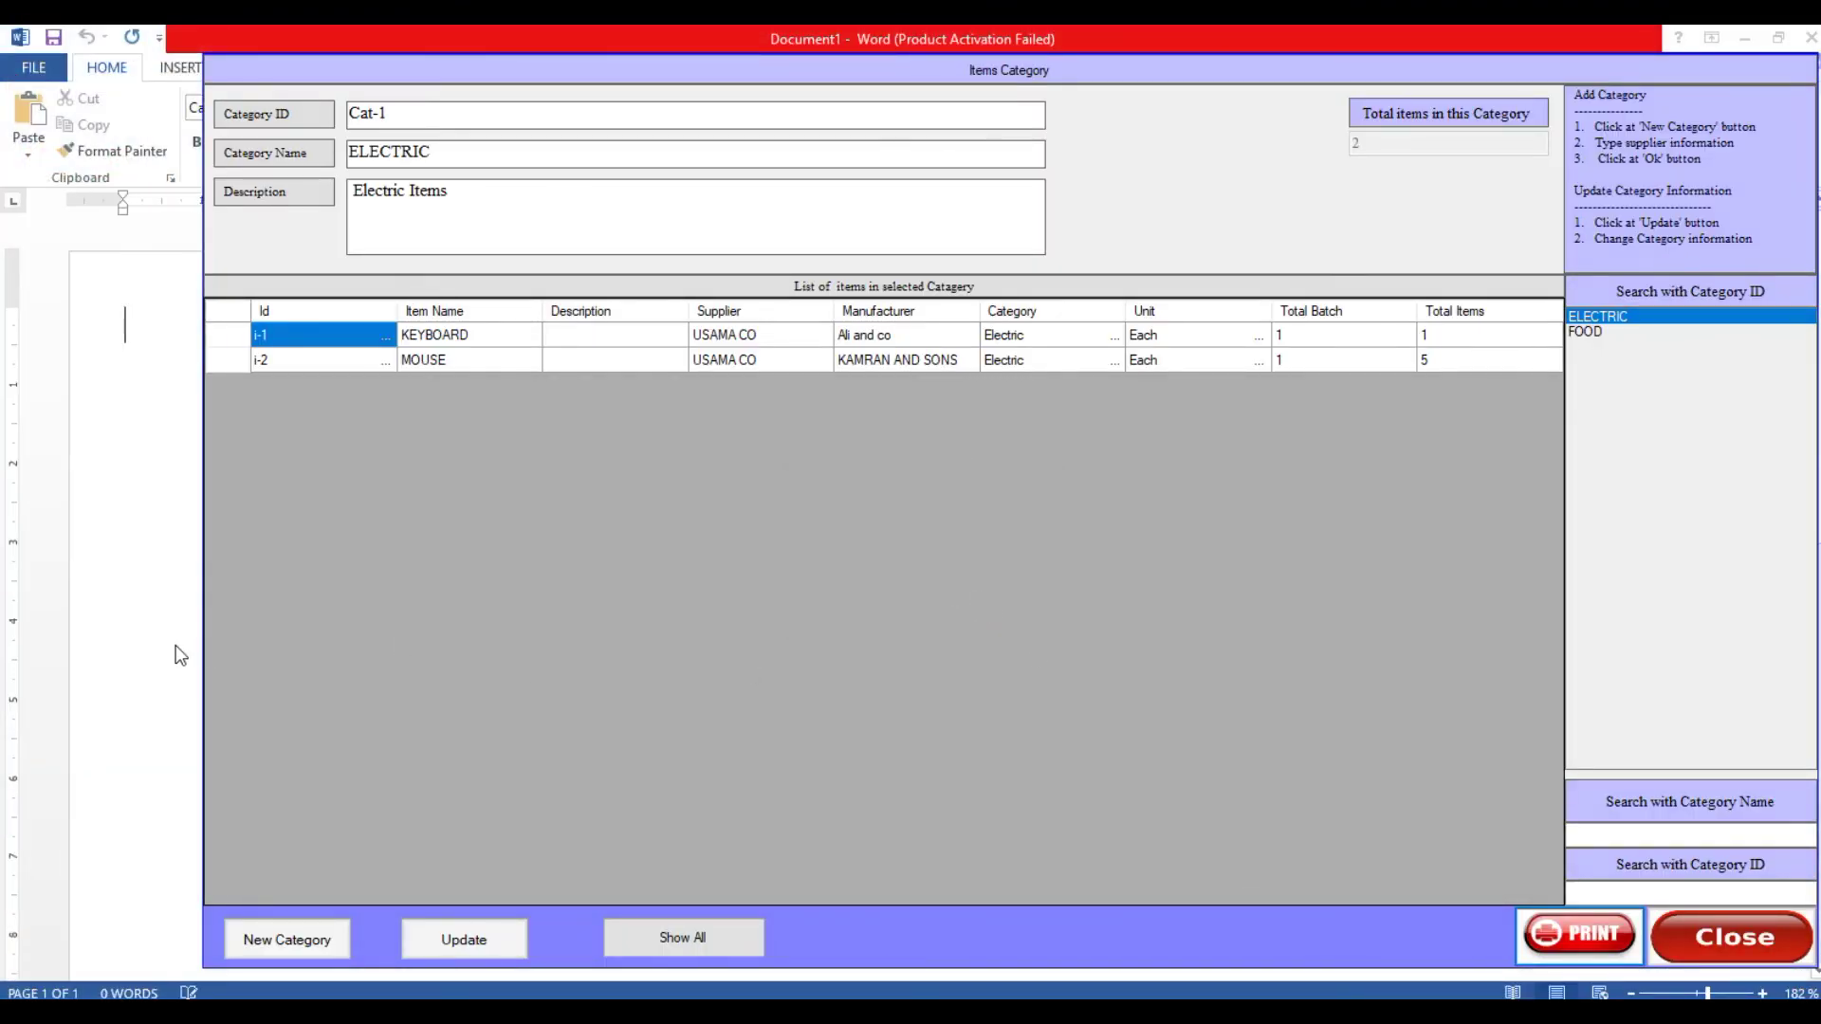
left_click(174, 645)
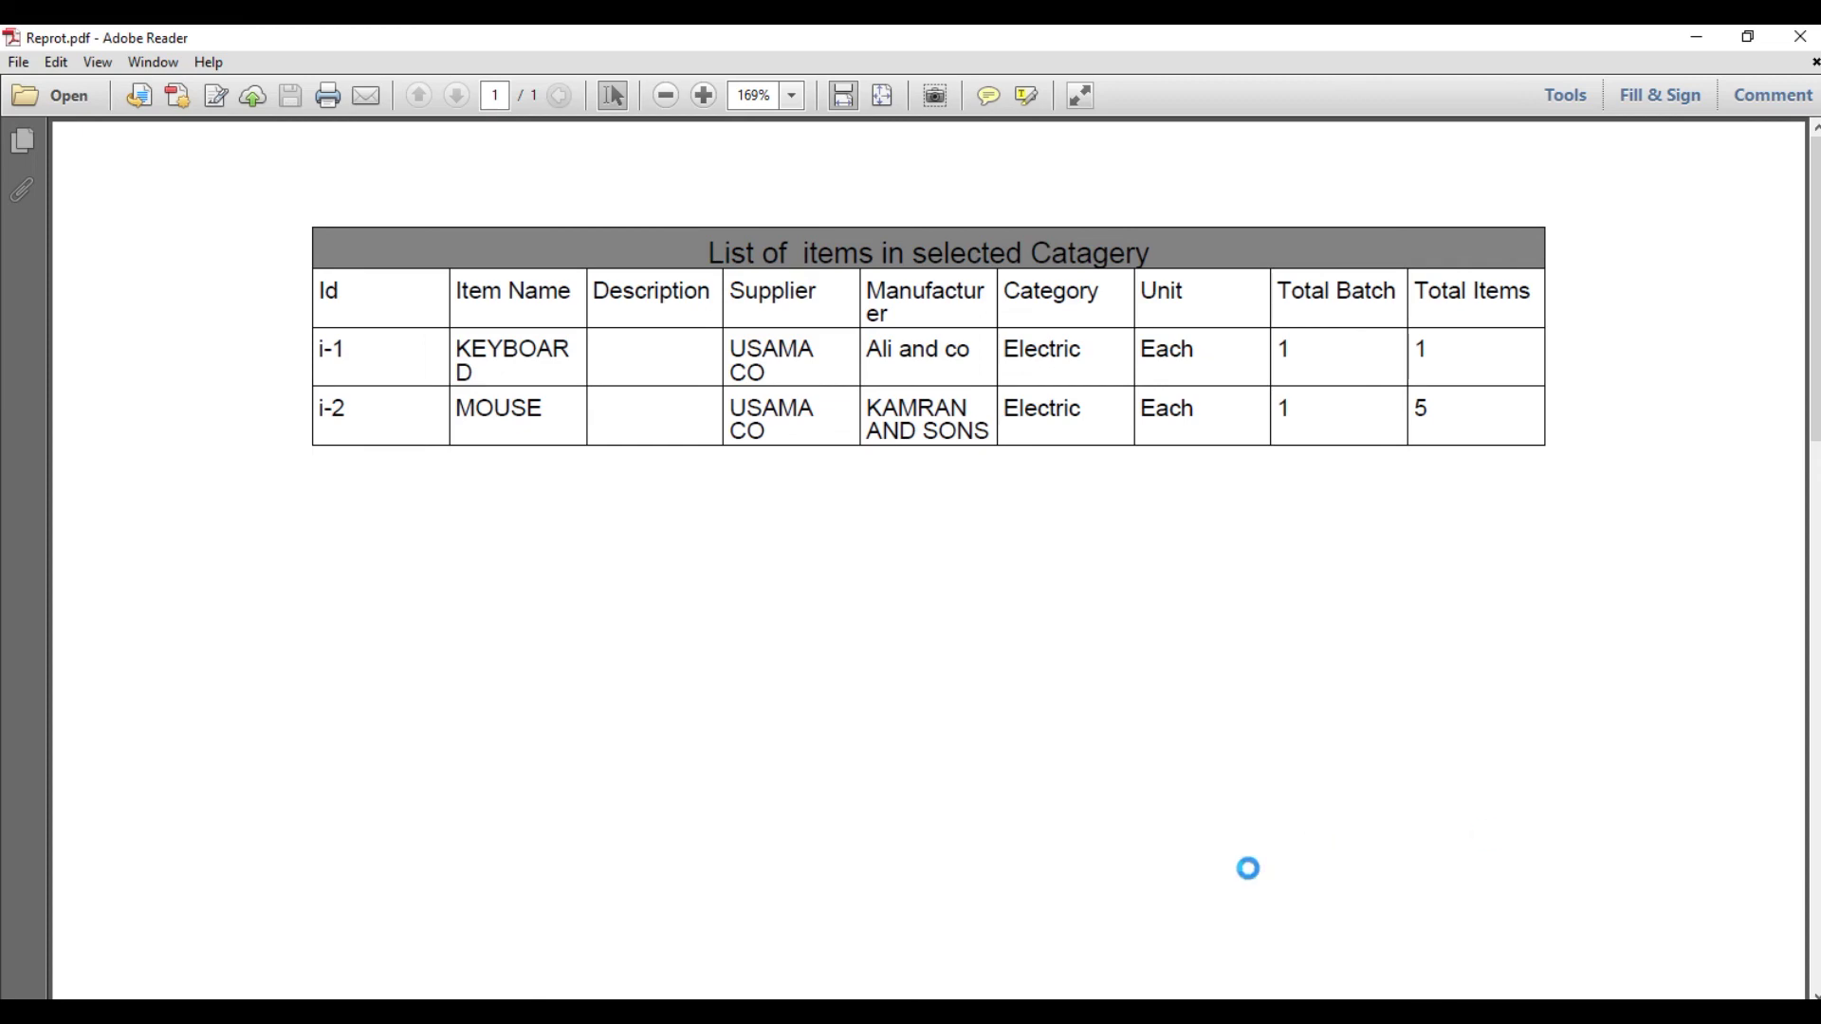
- Switch from Reprot.pdf back to the Items Category form
left_click(1217, 975)
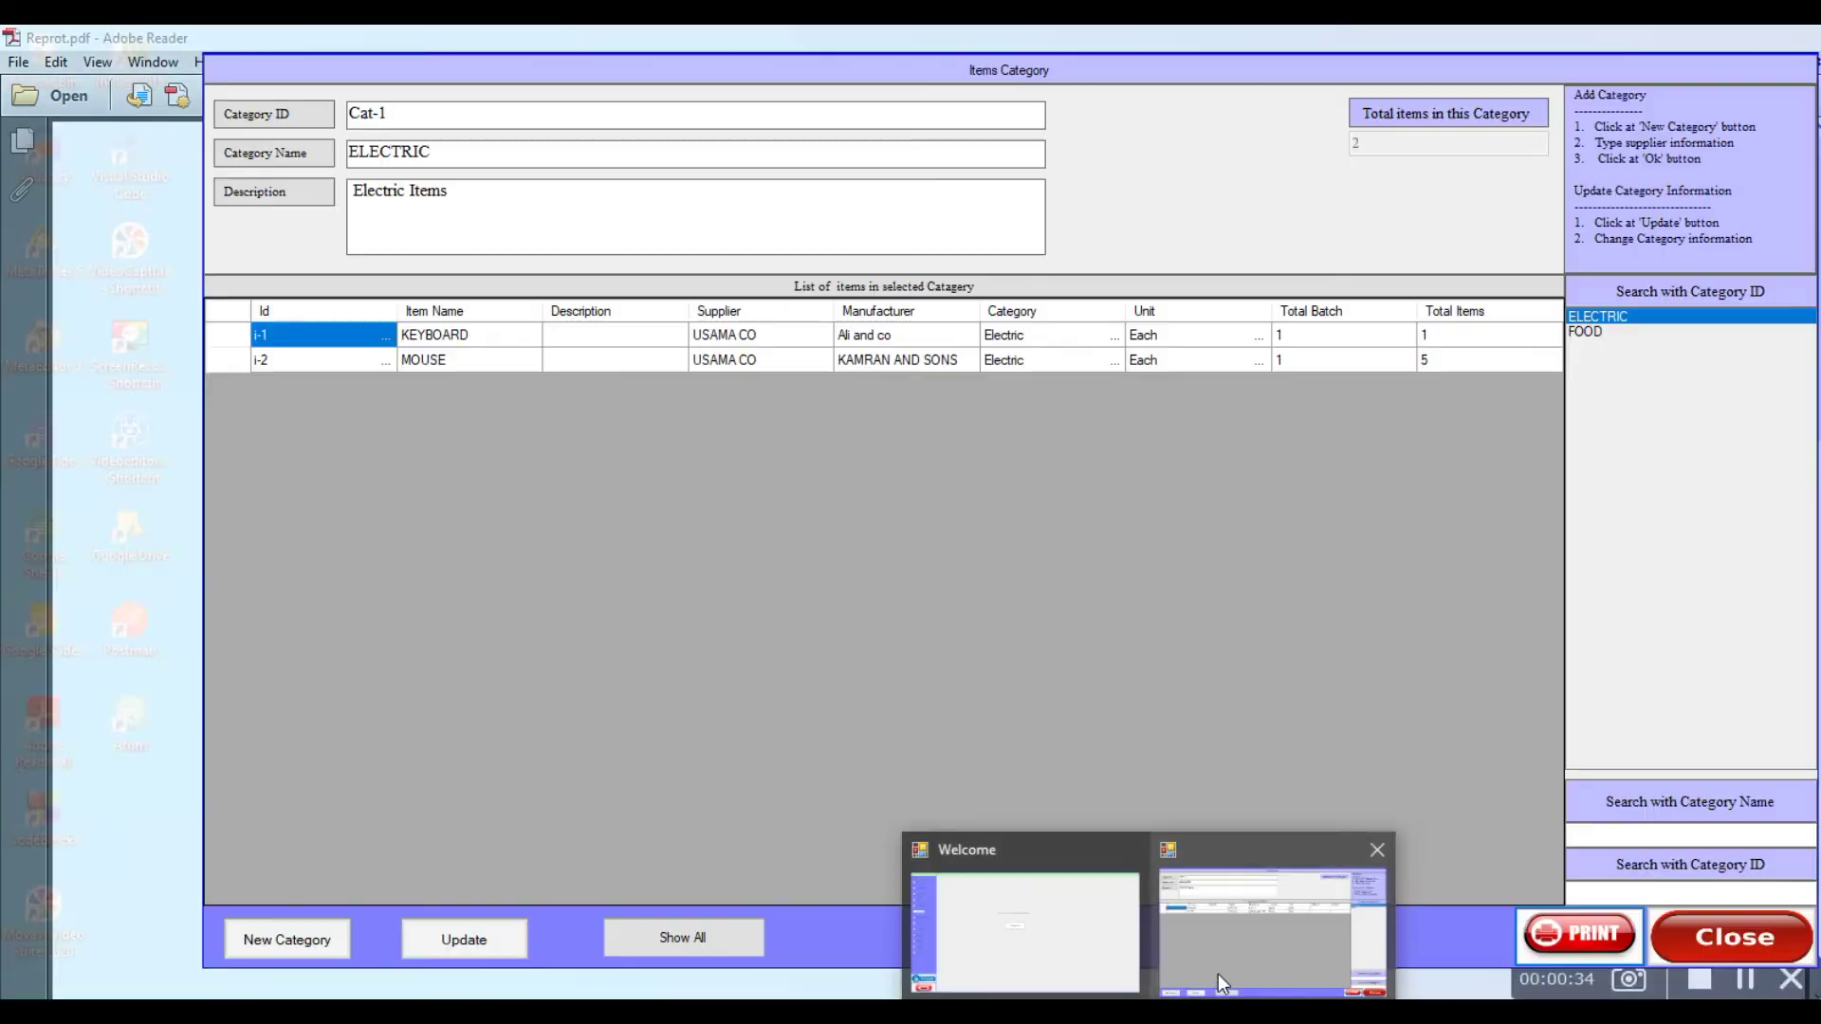
- Close Items Category and review suppliers USAMA CO and TALHA BROTHERS with their supplied items
left_click(1035, 967)
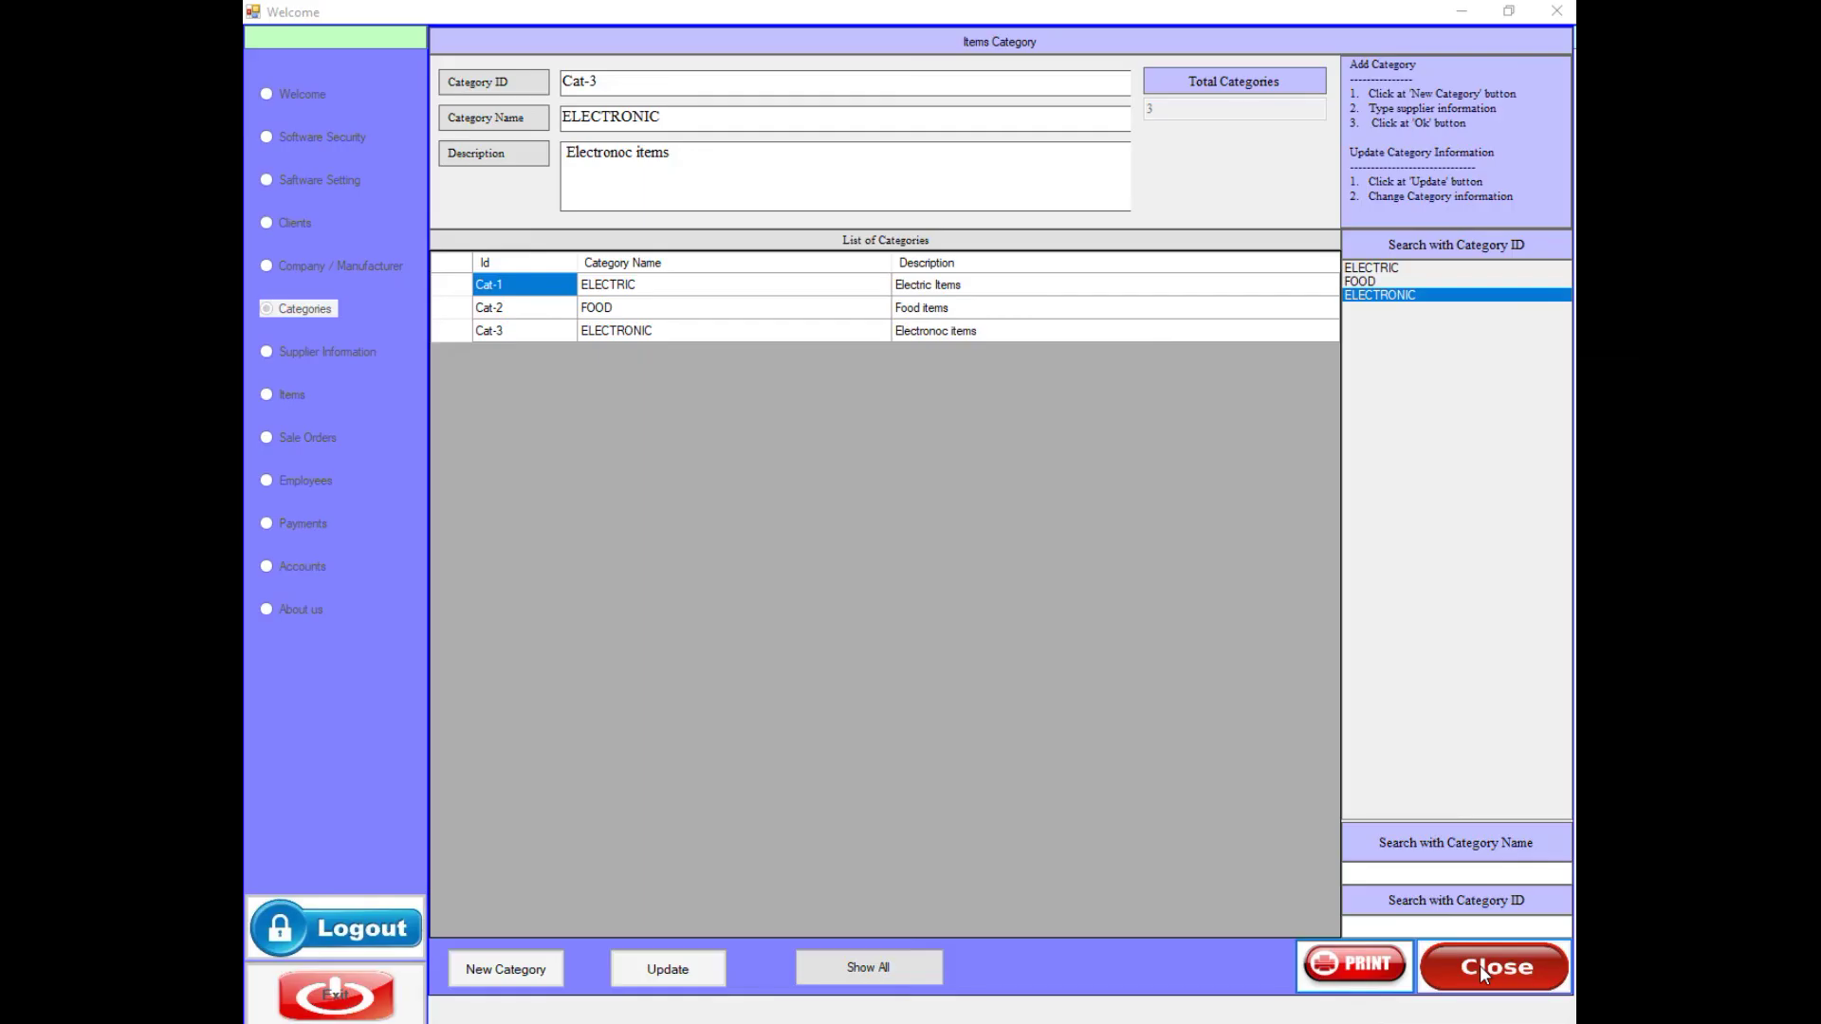
left_click(1479, 966)
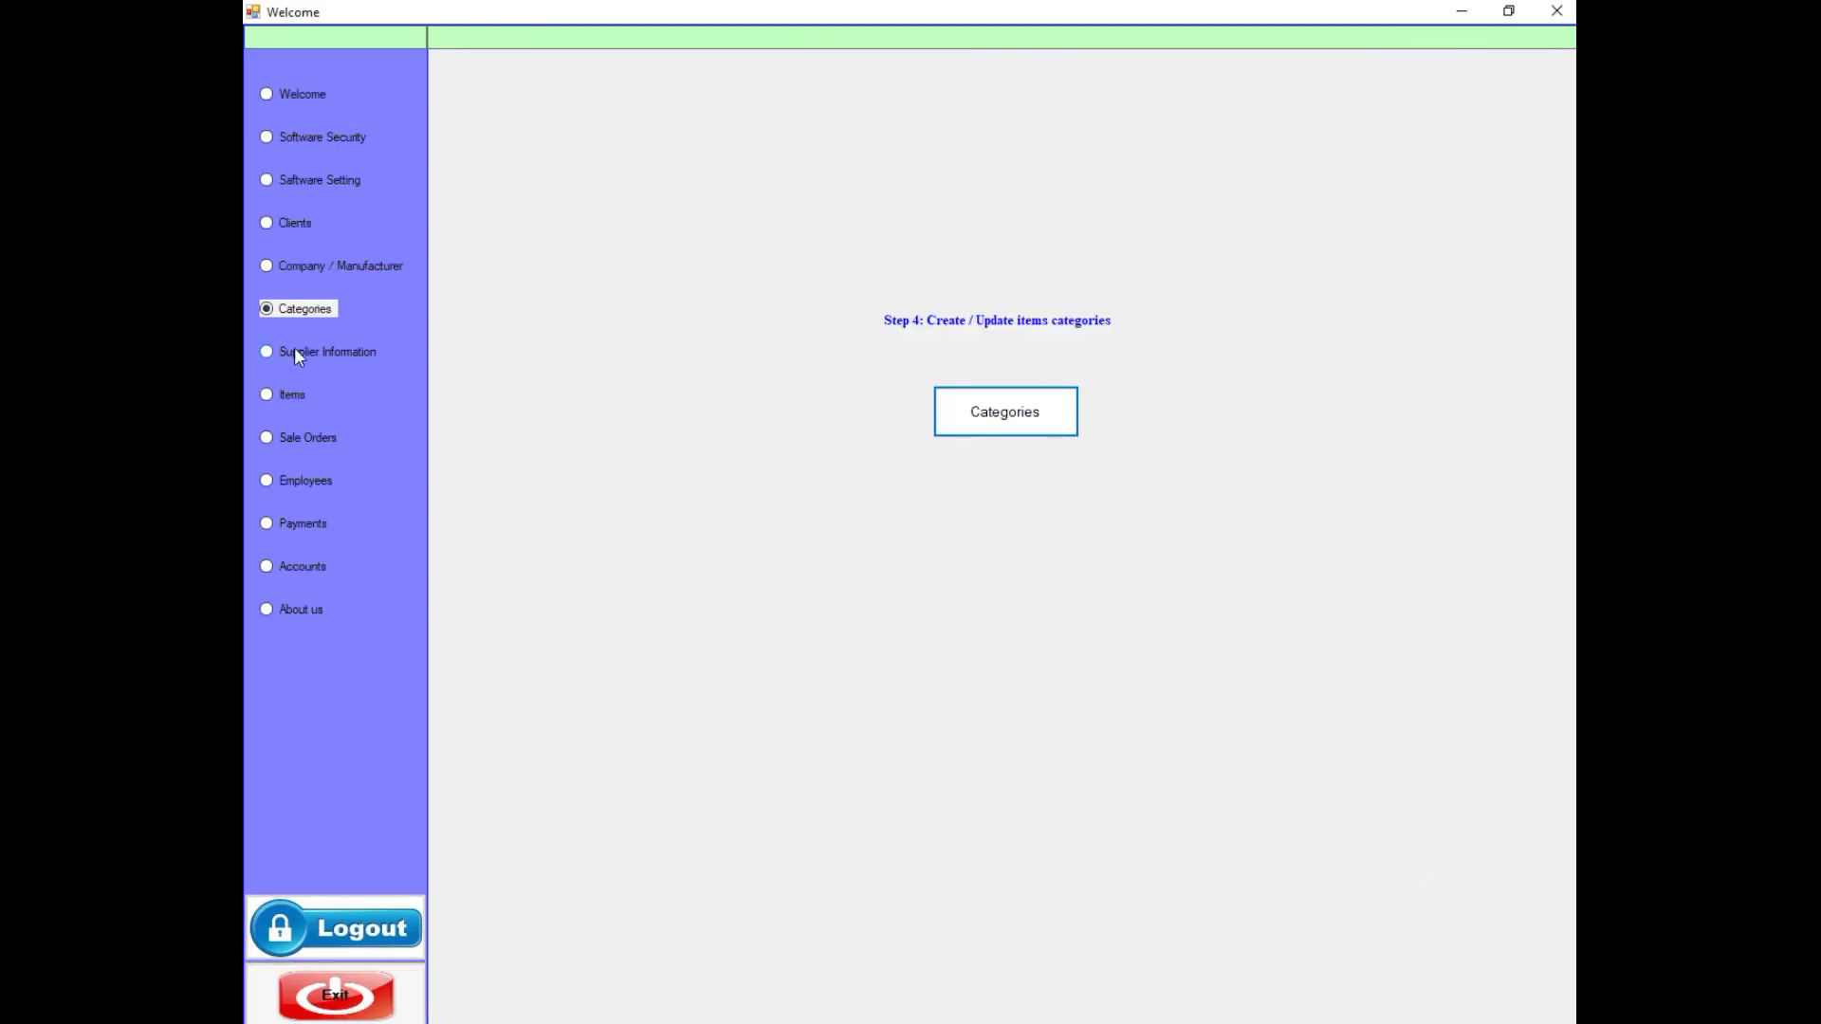
left_click(332, 354)
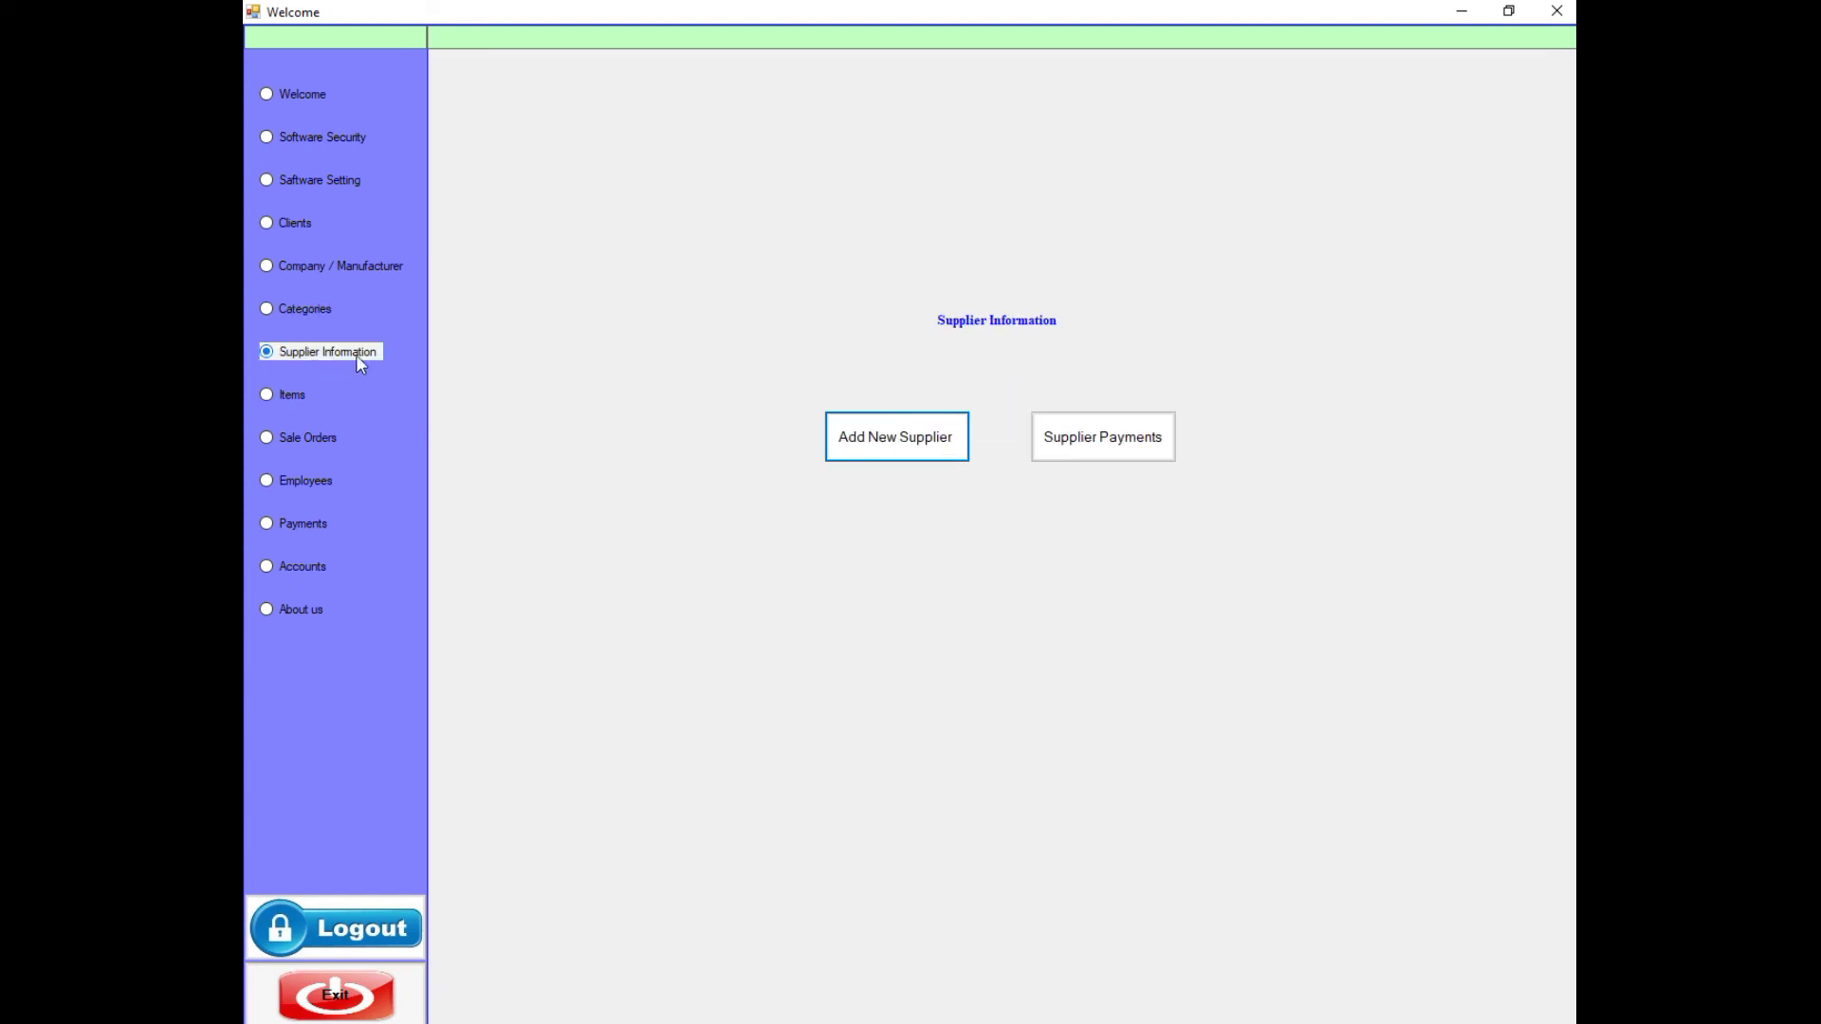
left_click(937, 442)
left_click(1372, 266)
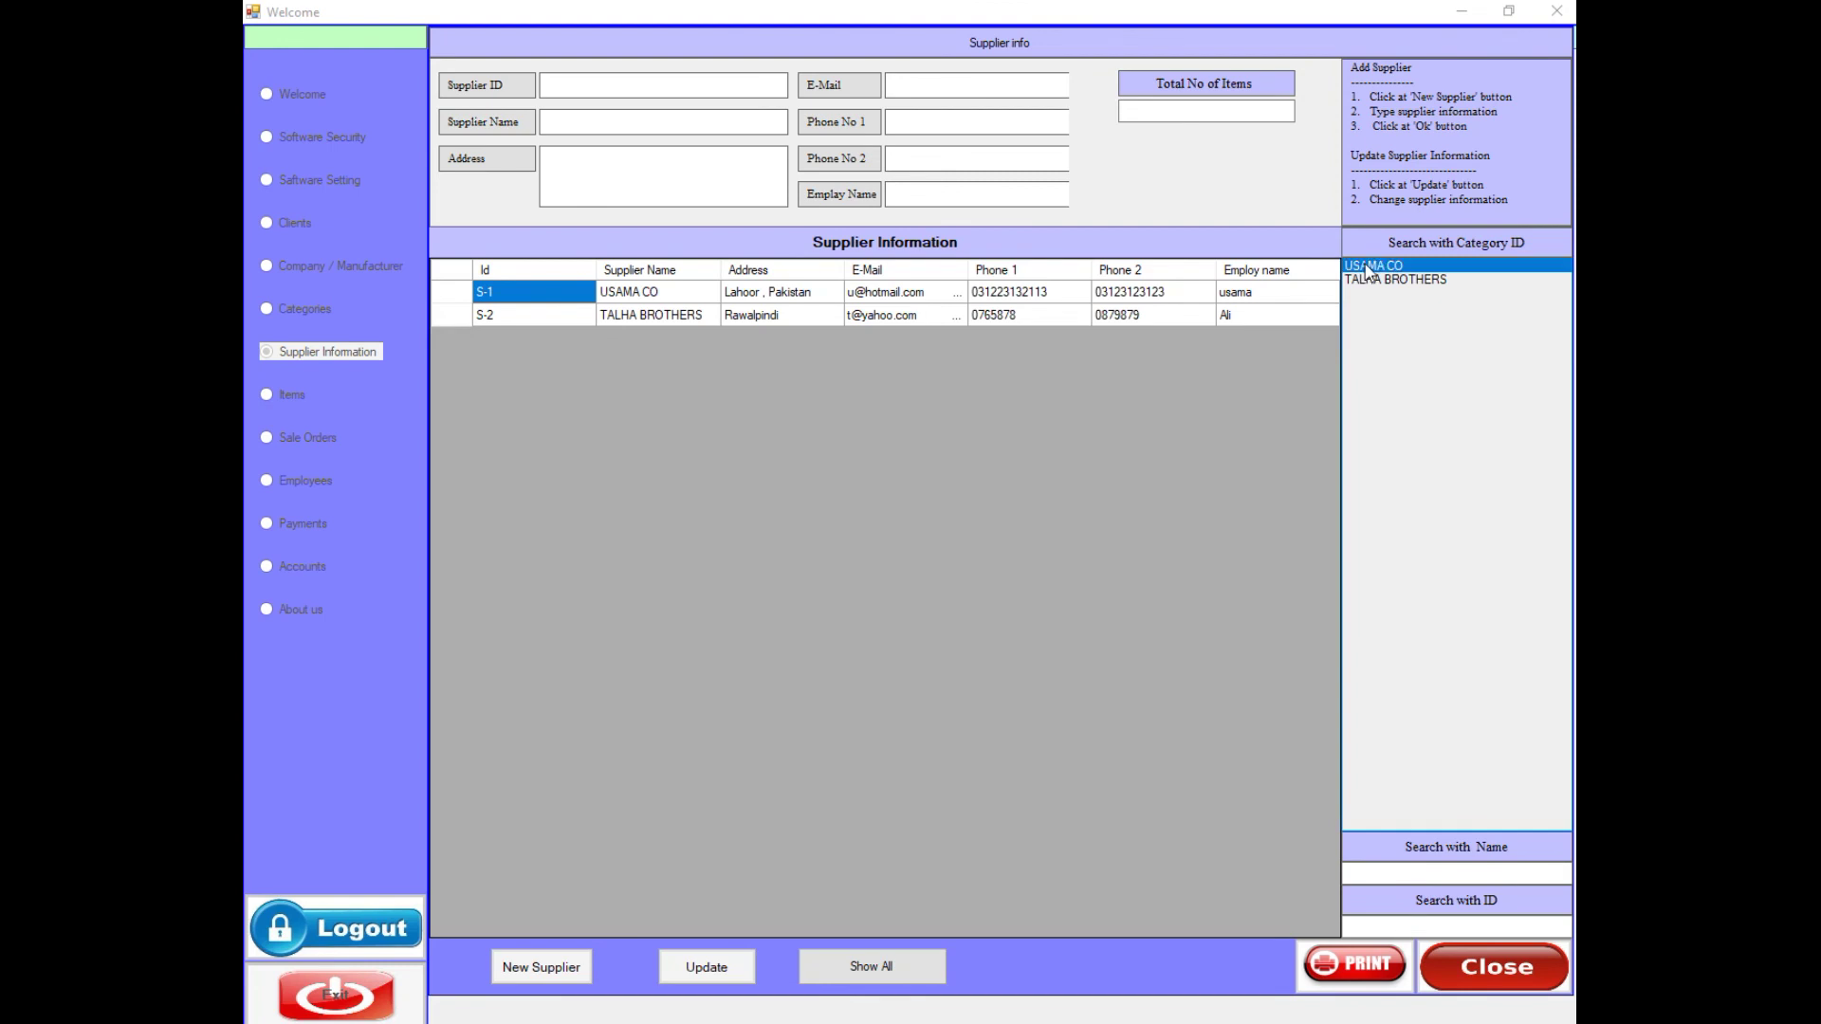
left_click(1394, 279)
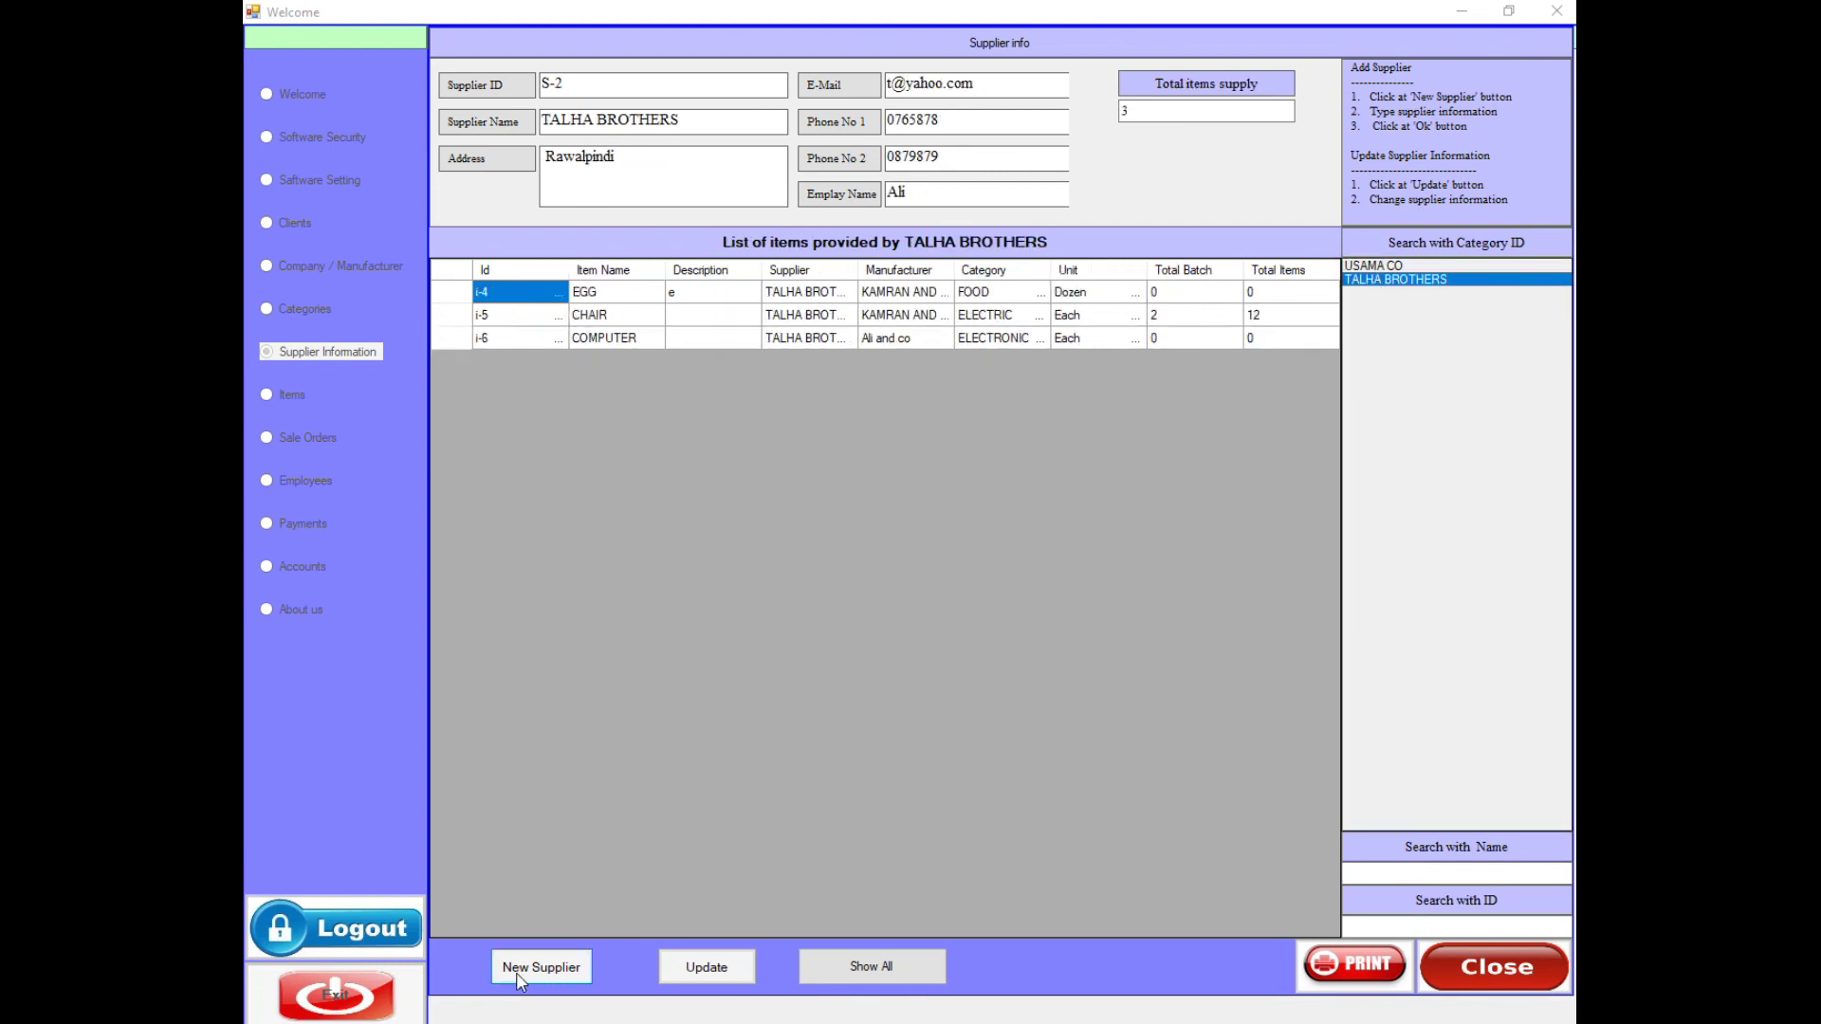
left_click(838, 977)
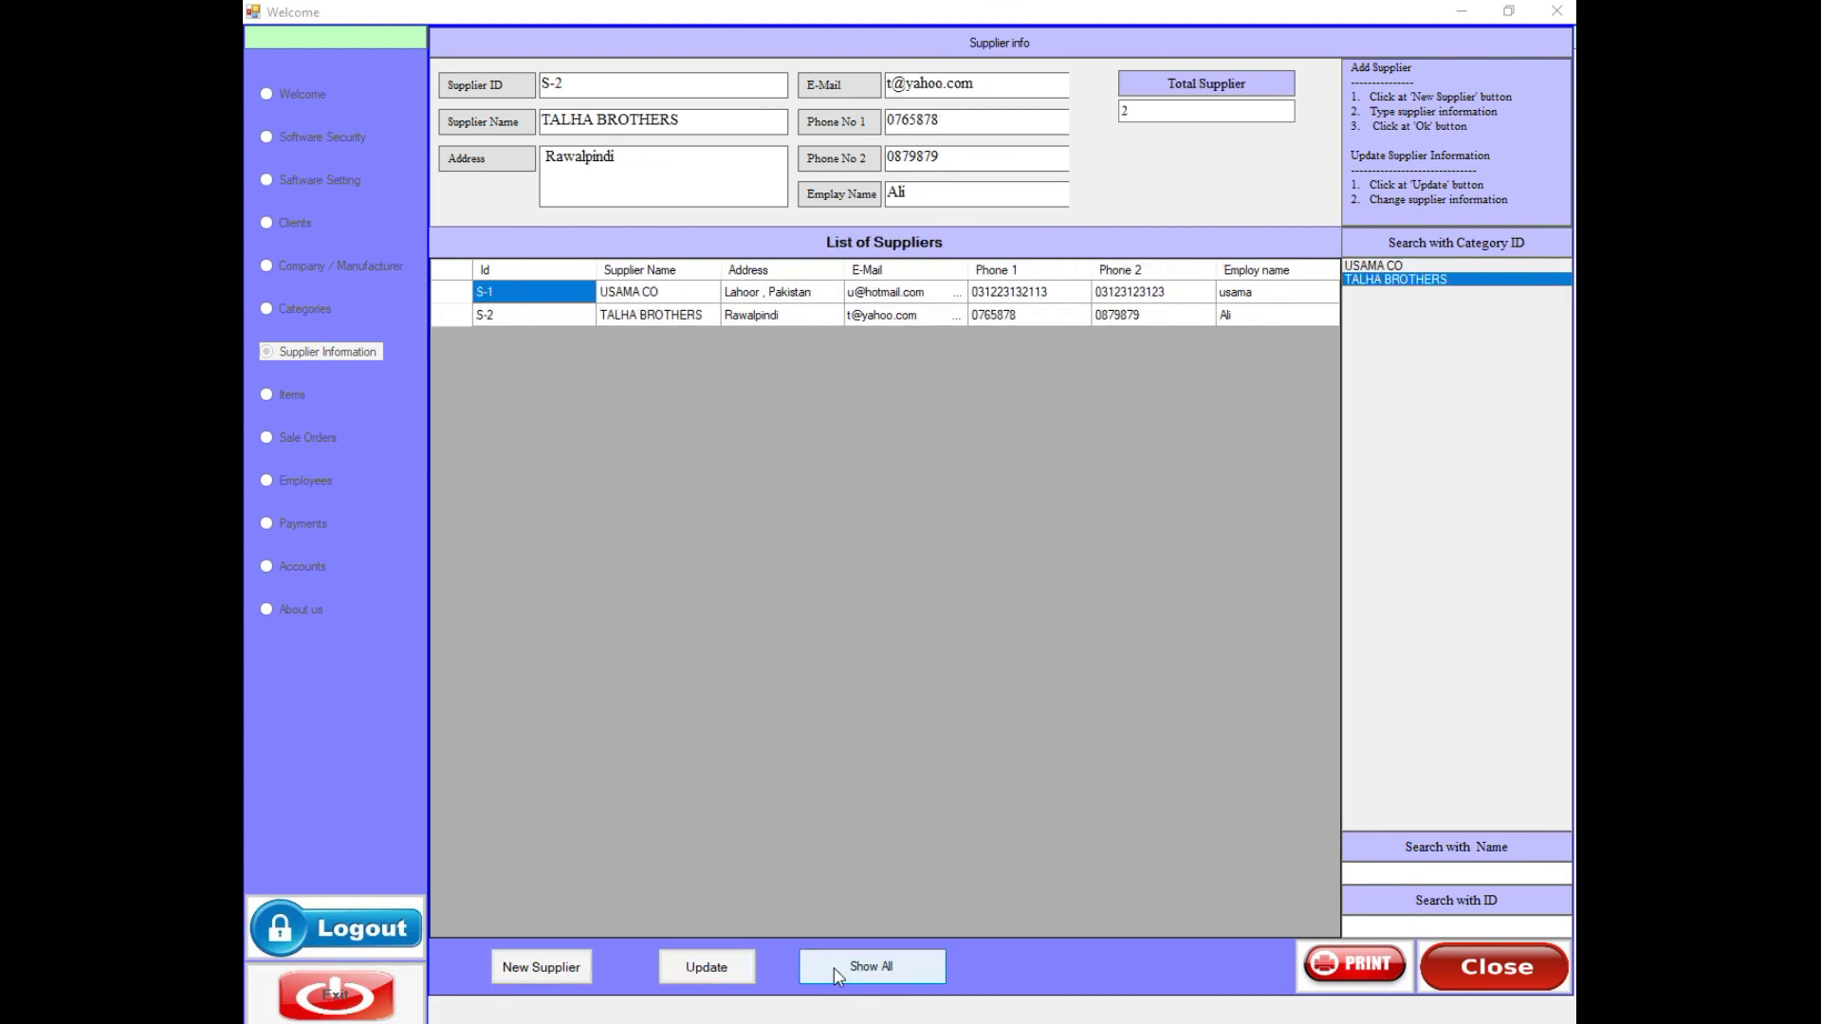
left_click(1476, 968)
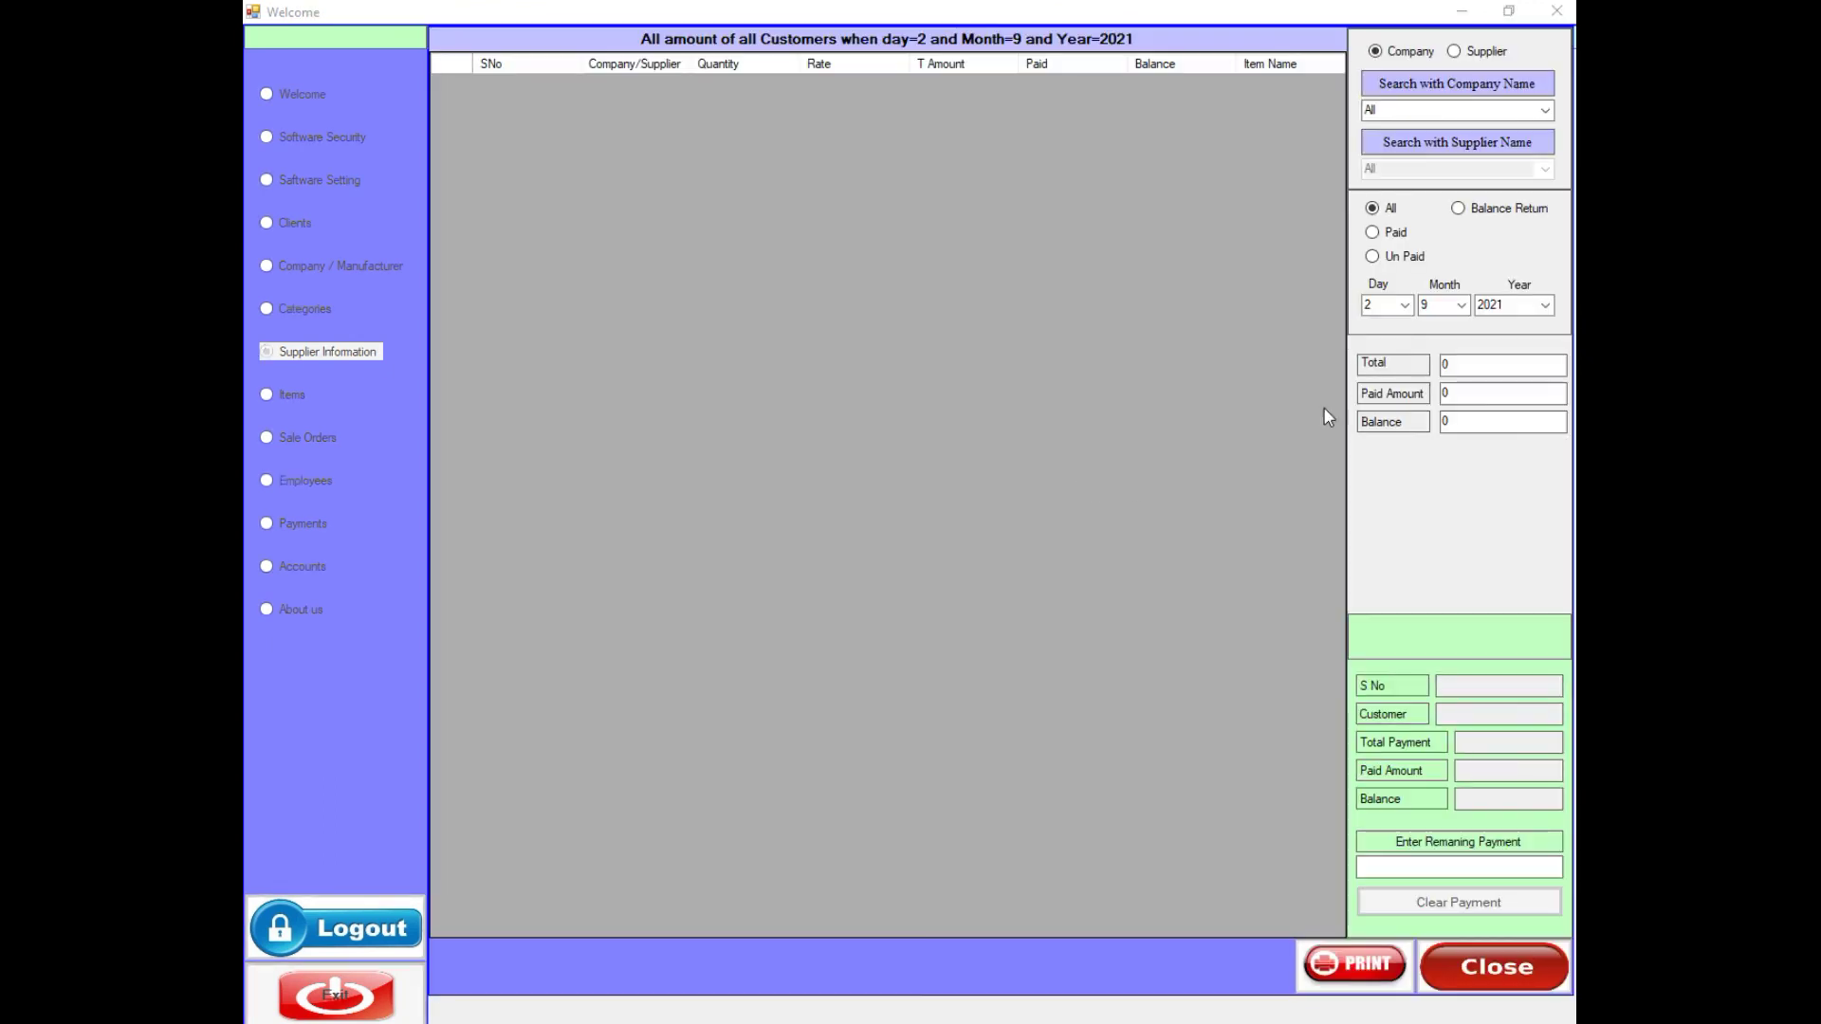
- Set the Day and Month filters to All and show only unpaid supplier amounts
left_click(1404, 305)
scroll(1371, 721, "up", 1)
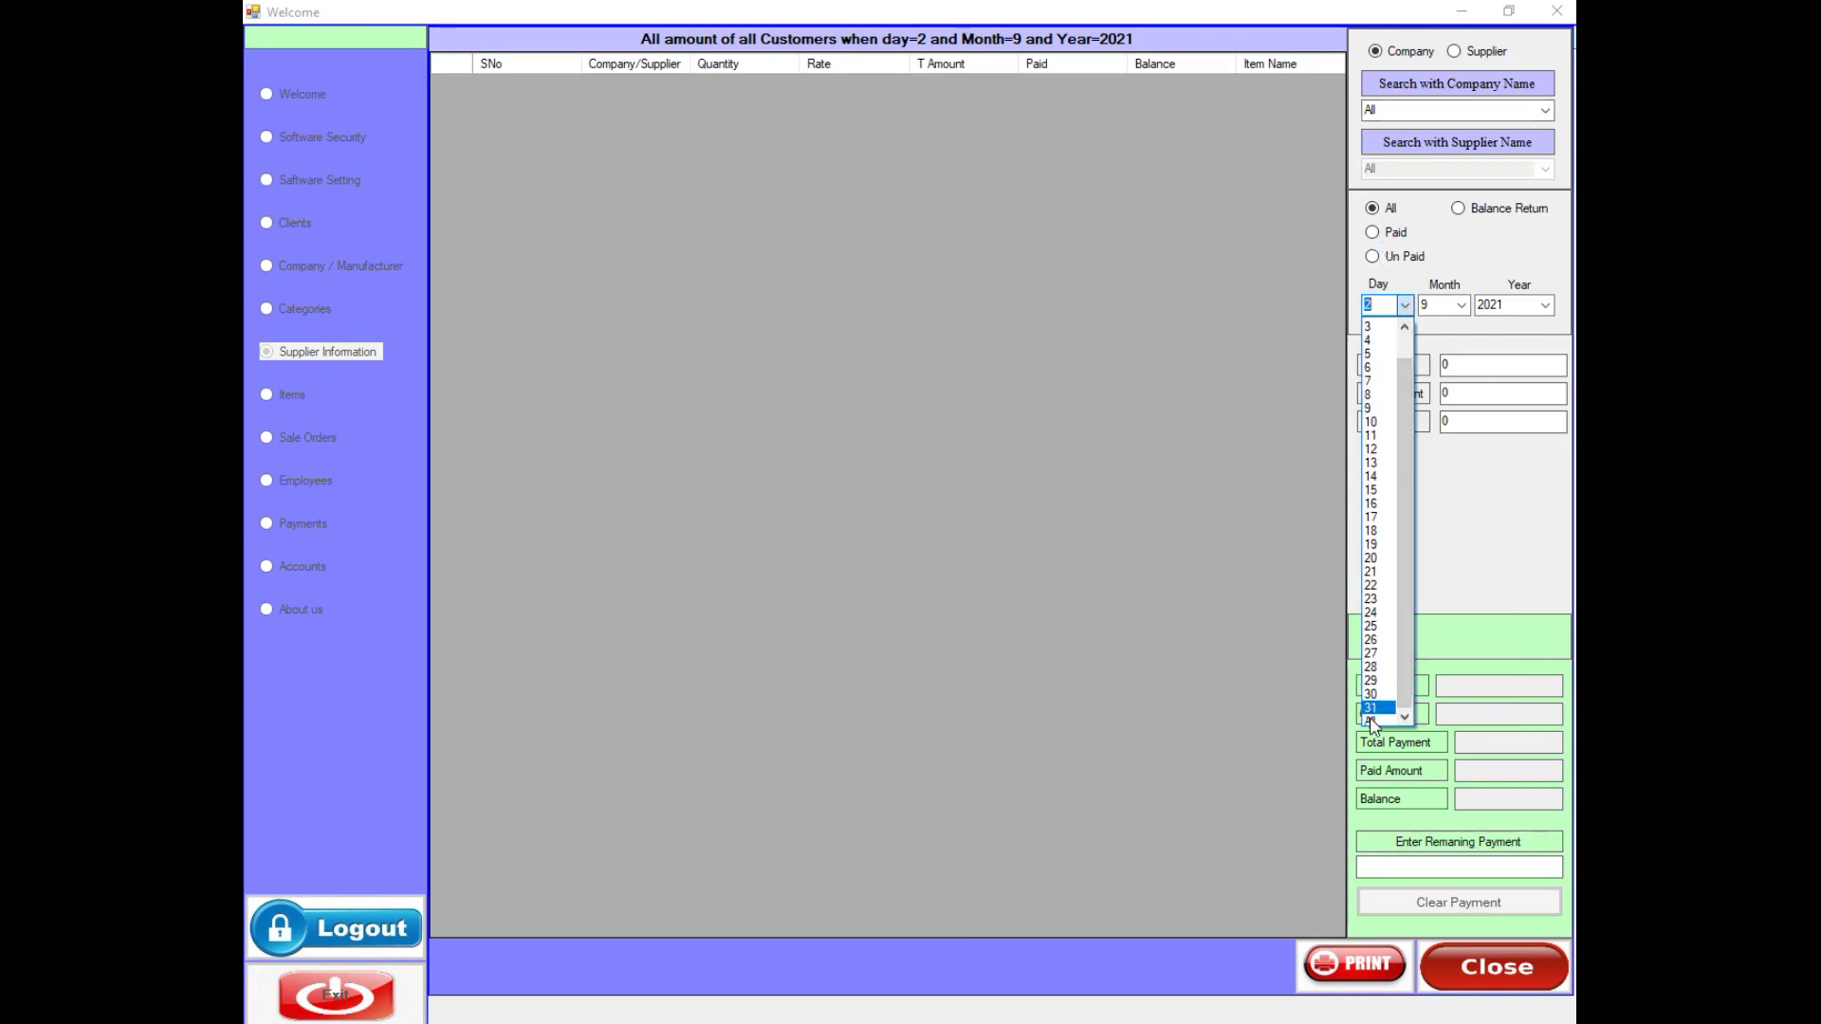
left_click(1371, 324)
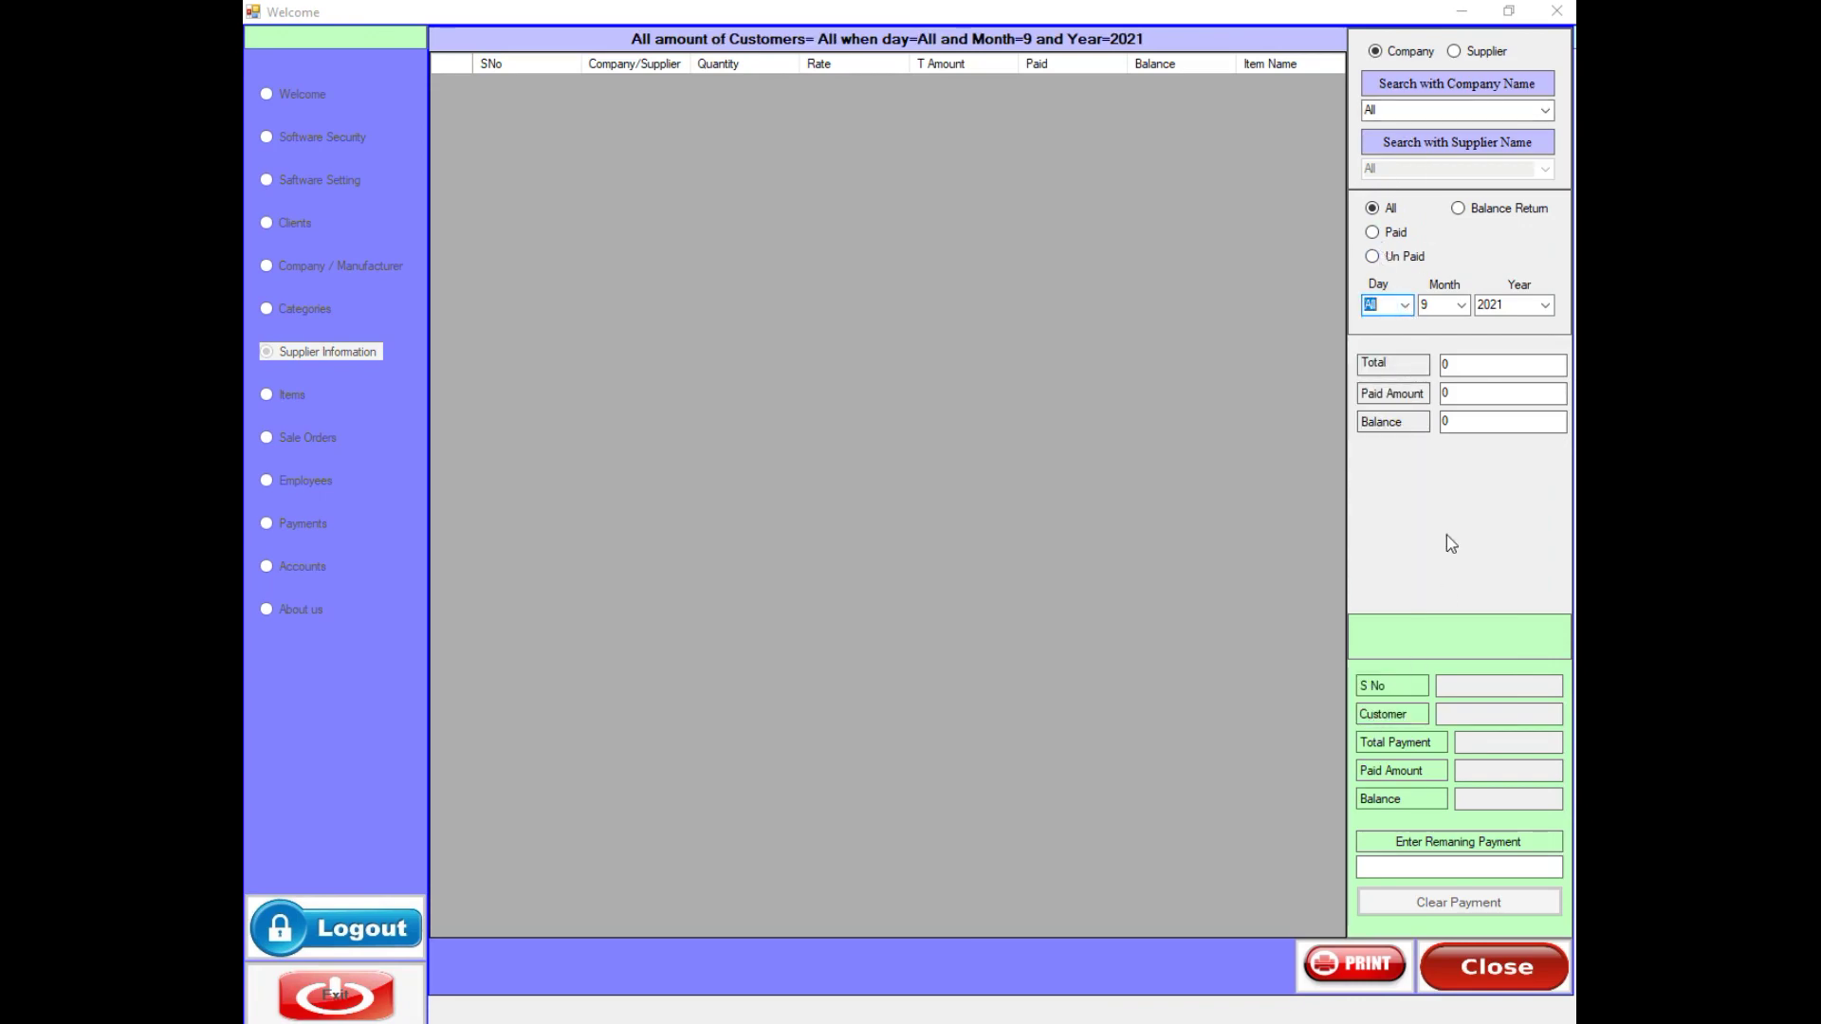
left_click(1451, 304)
left_click(1436, 485)
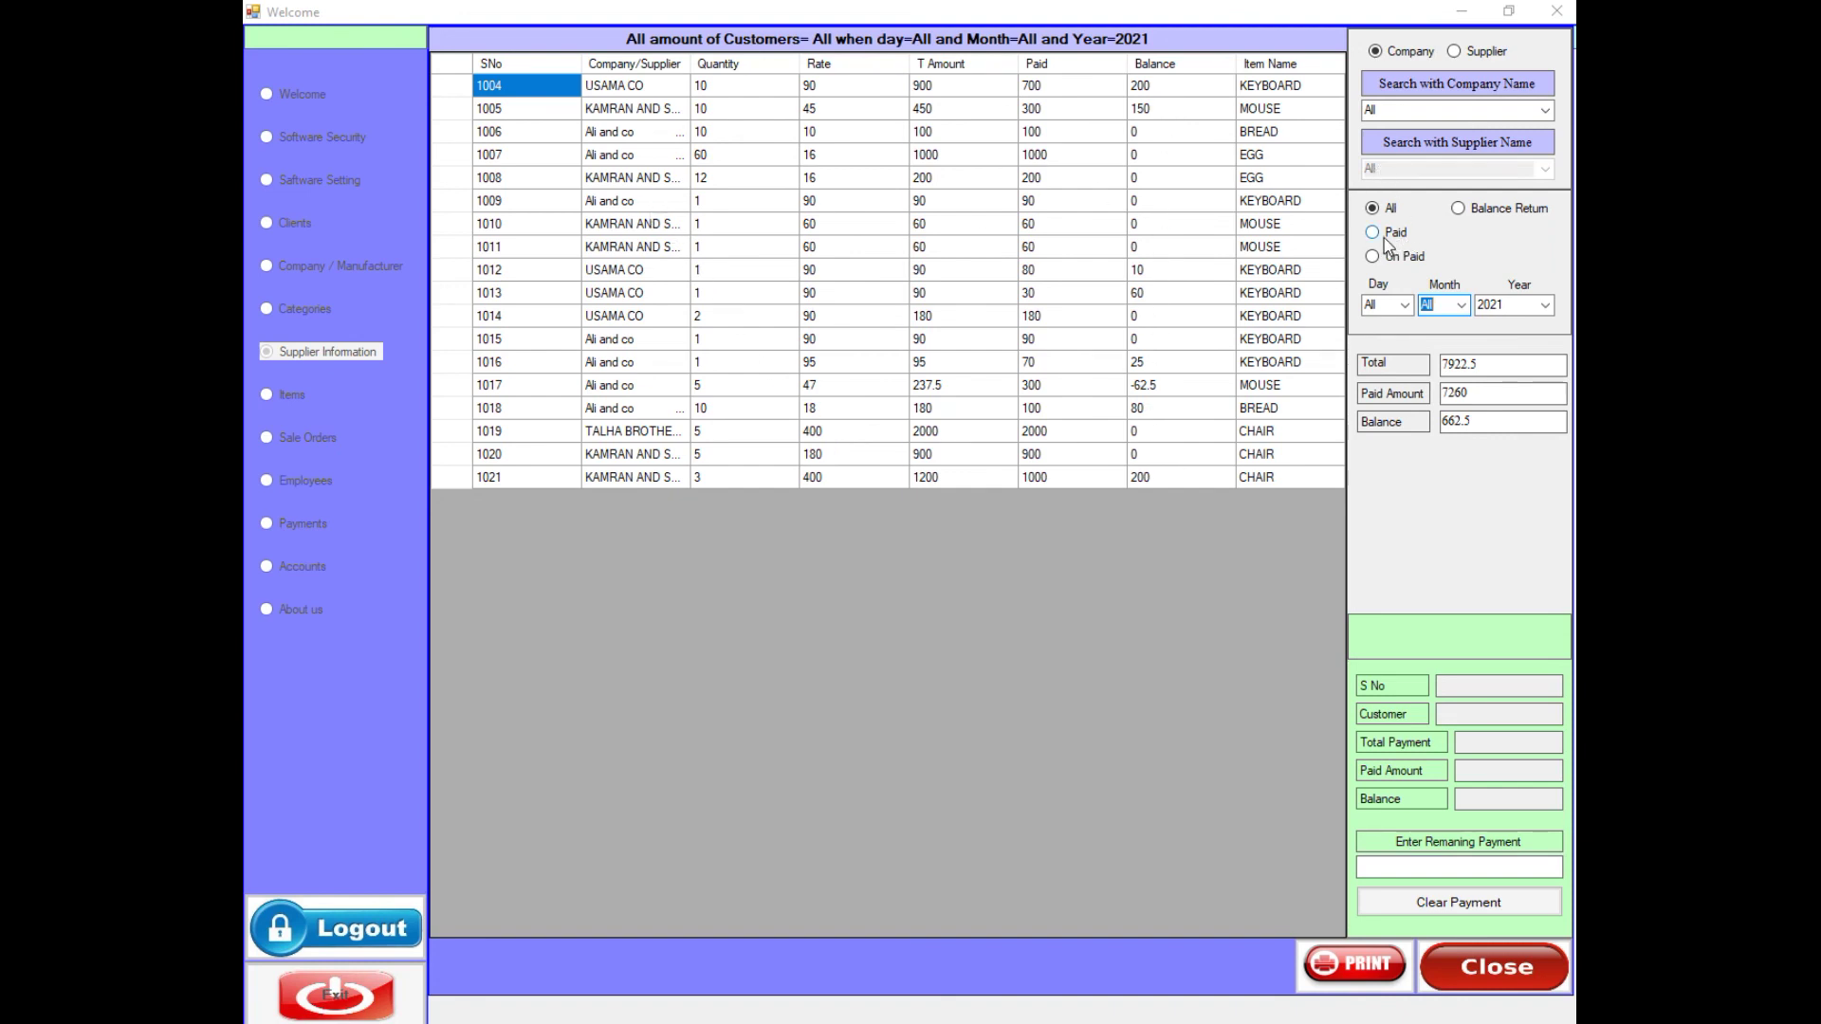
left_click(1386, 262)
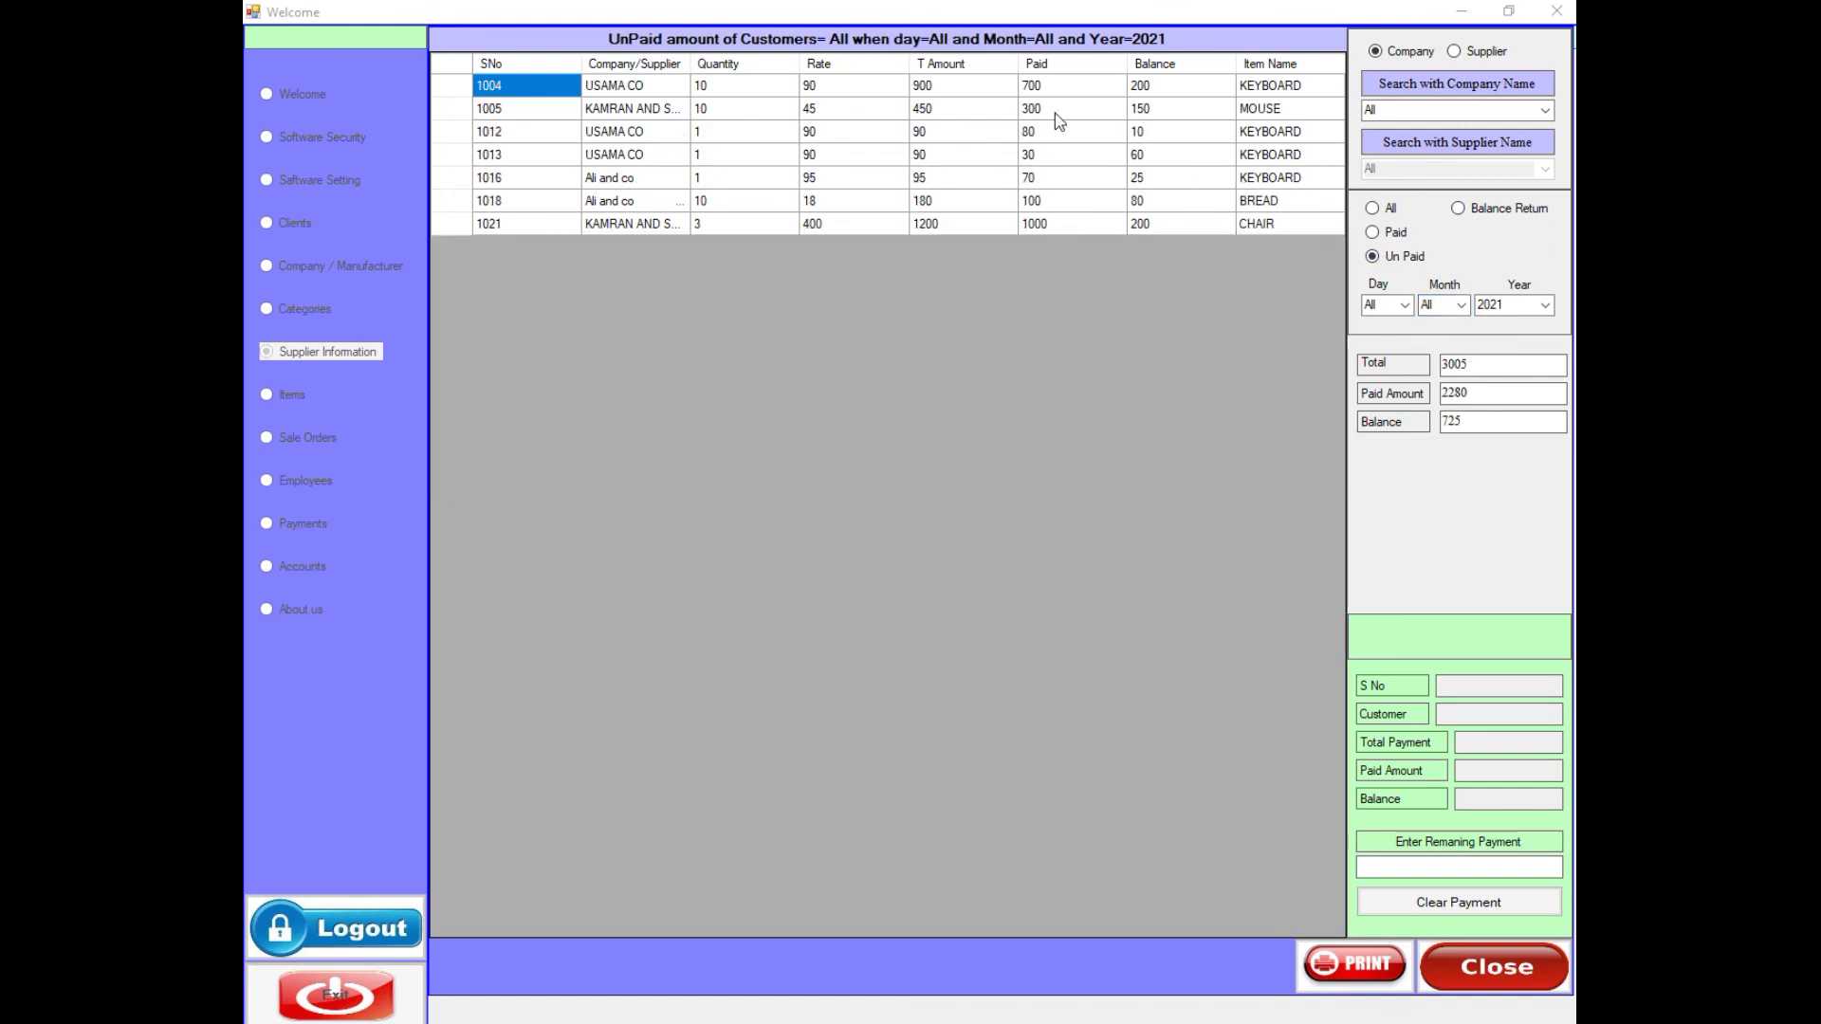
- Clear the 200 still owed on record 1004
left_click(451, 92)
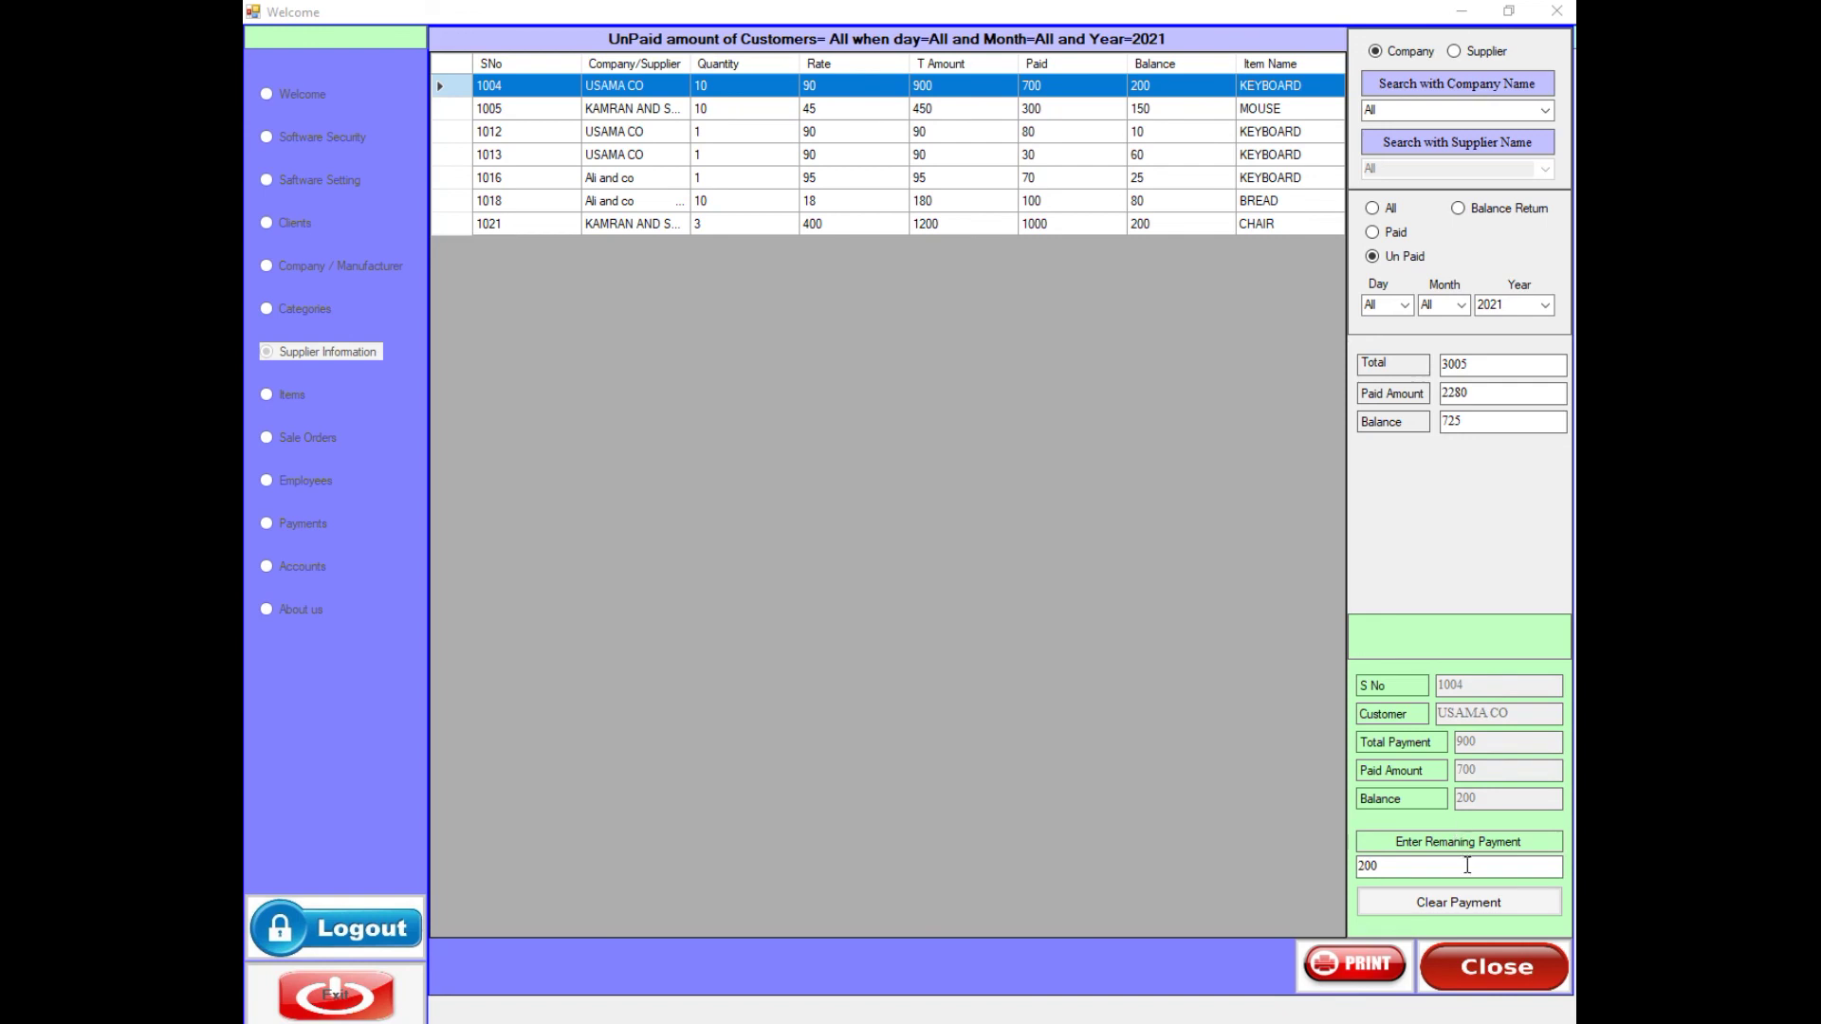
left_click(1443, 909)
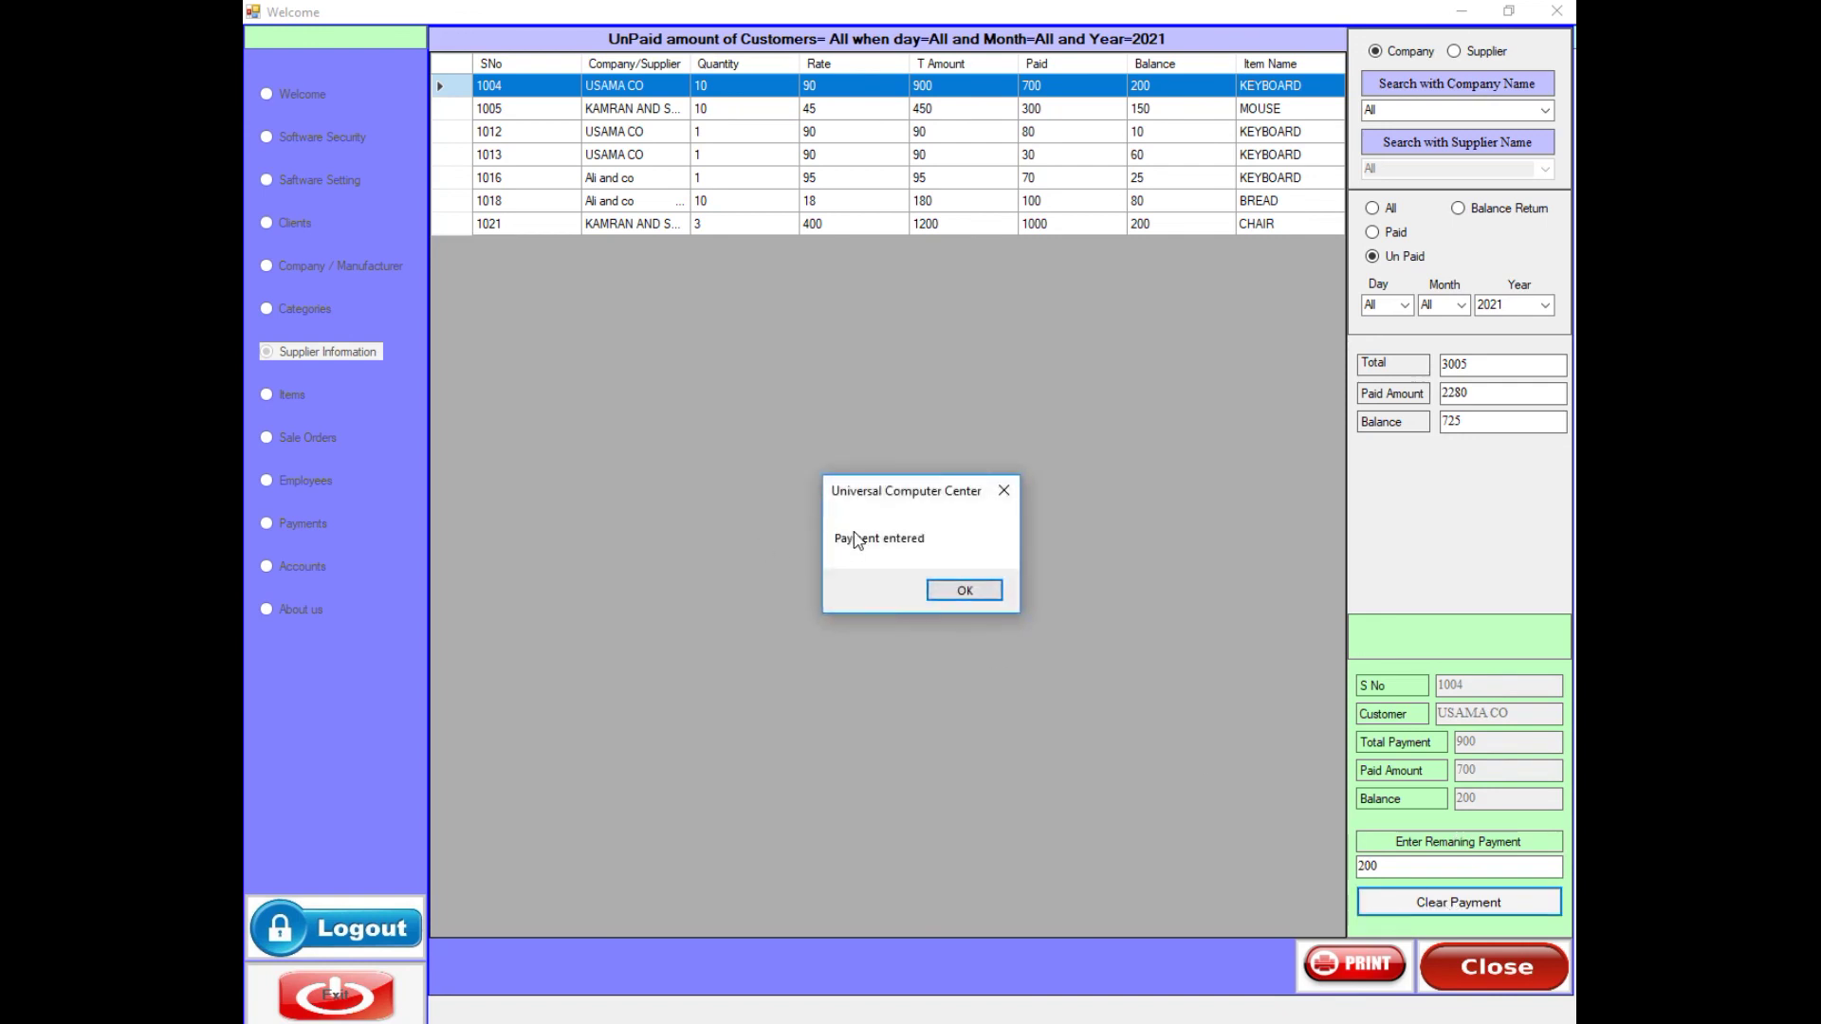
left_click(951, 590)
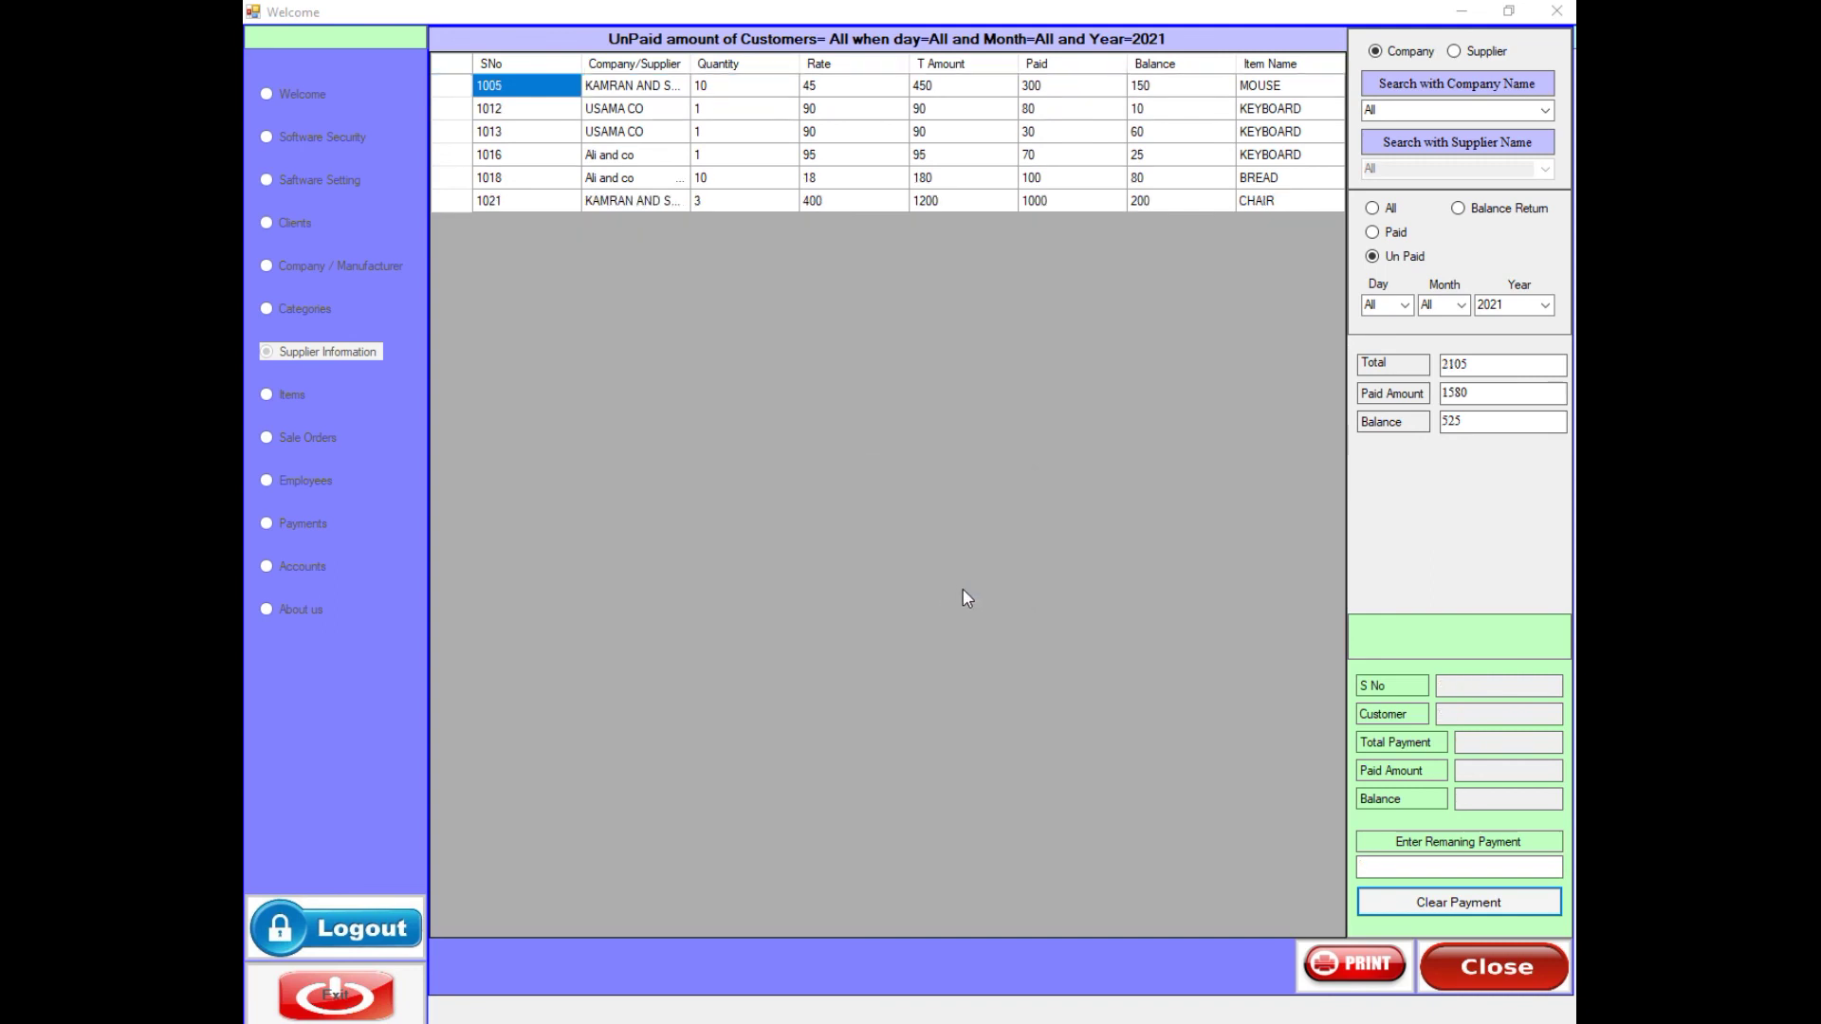
- Pay 100 toward record 1005, leaving 50 owing
left_click(457, 91)
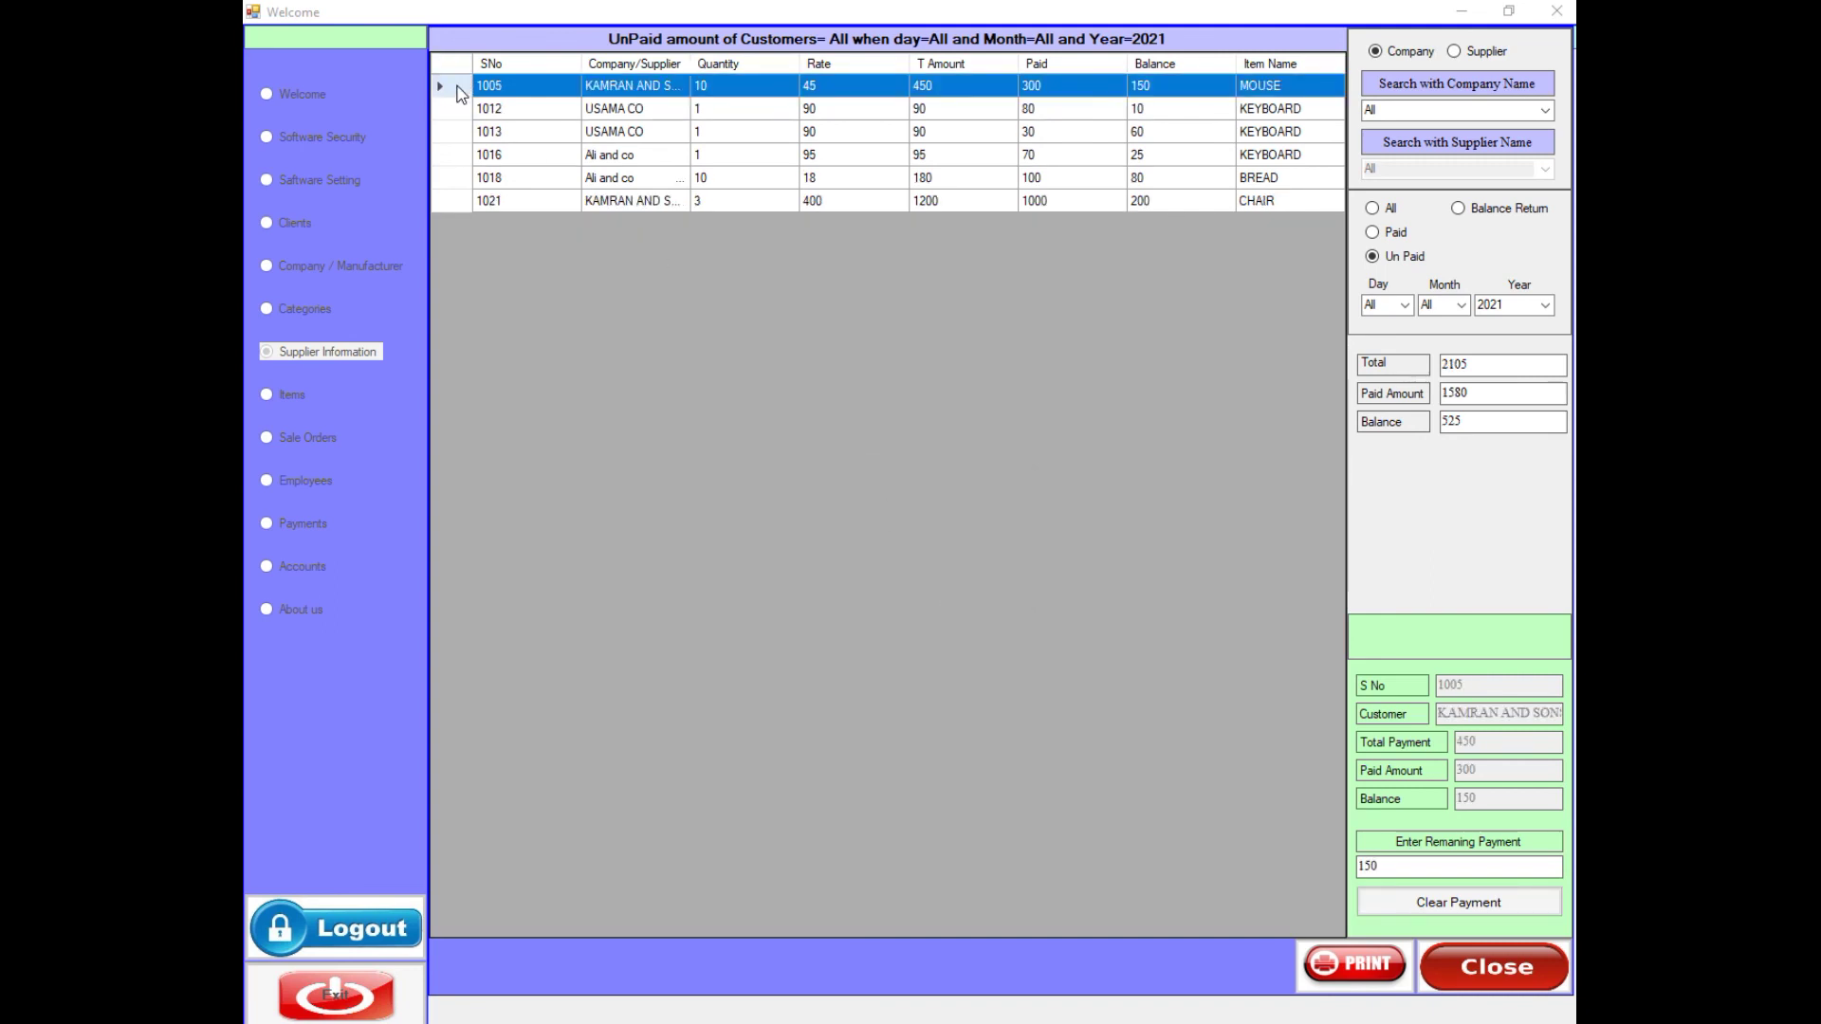
double_click(1401, 869)
type("100")
left_click(1422, 906)
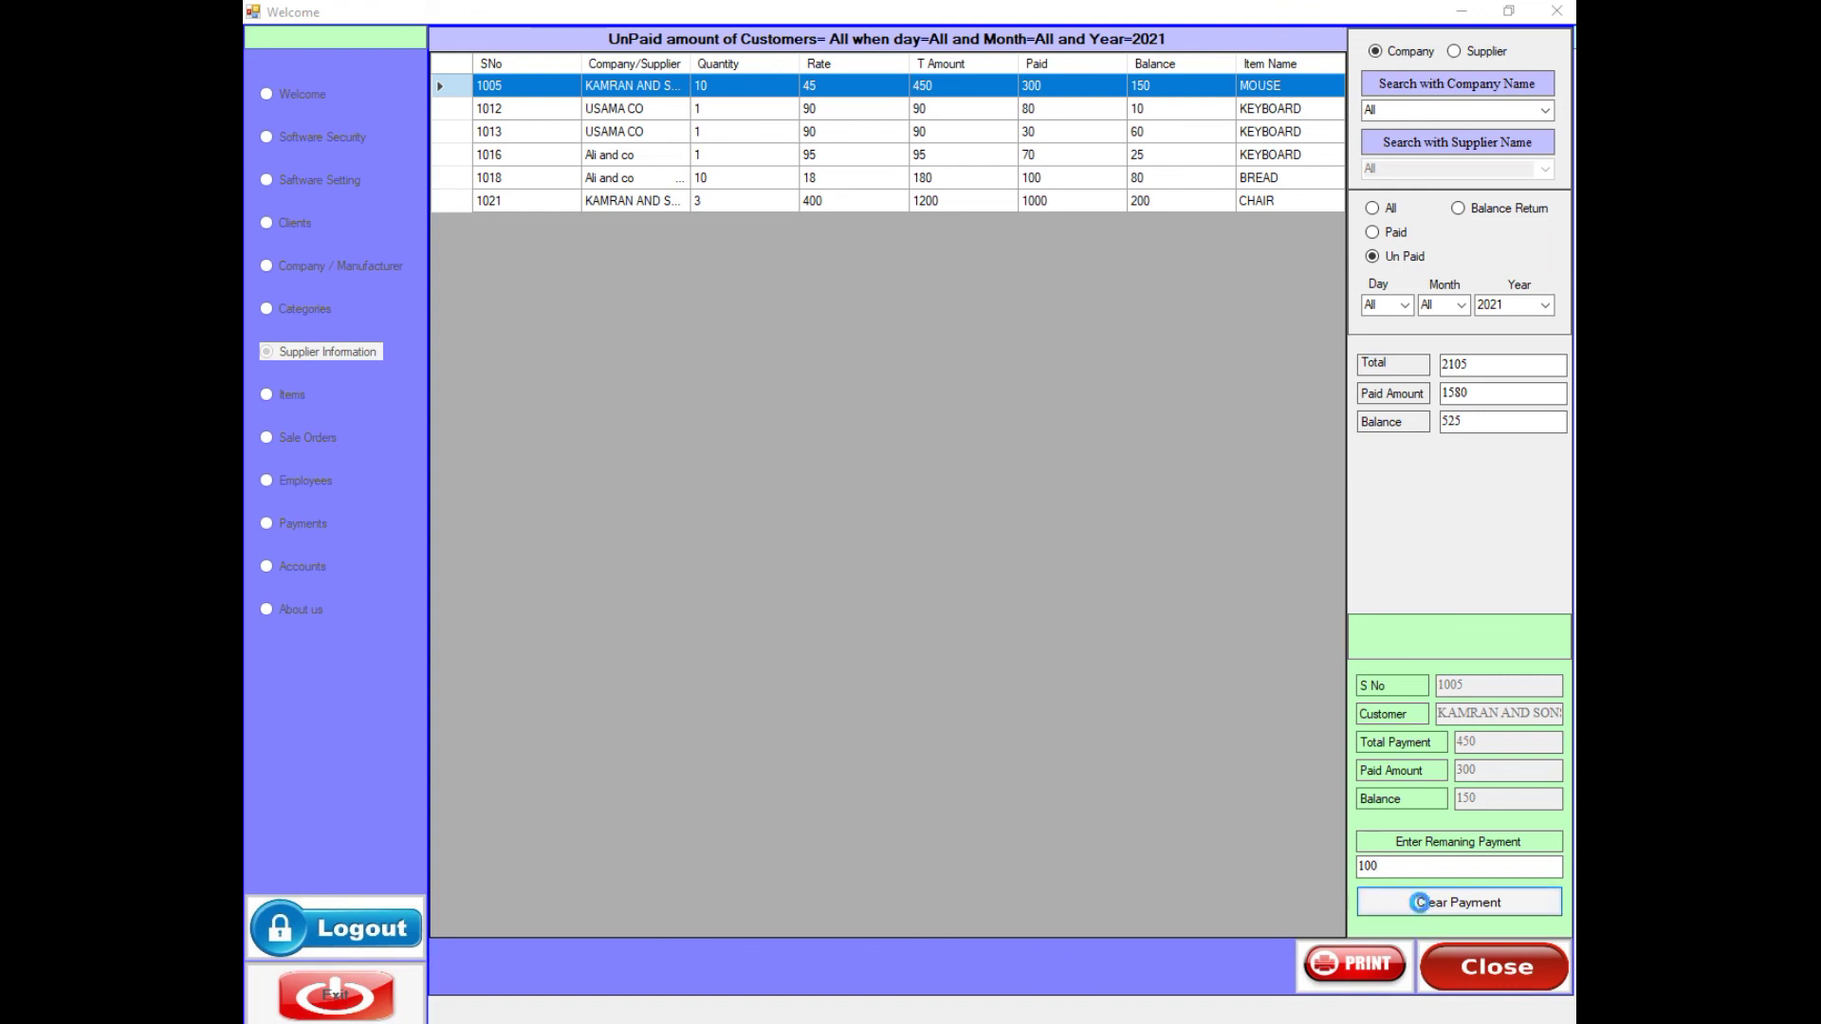
left_click(960, 590)
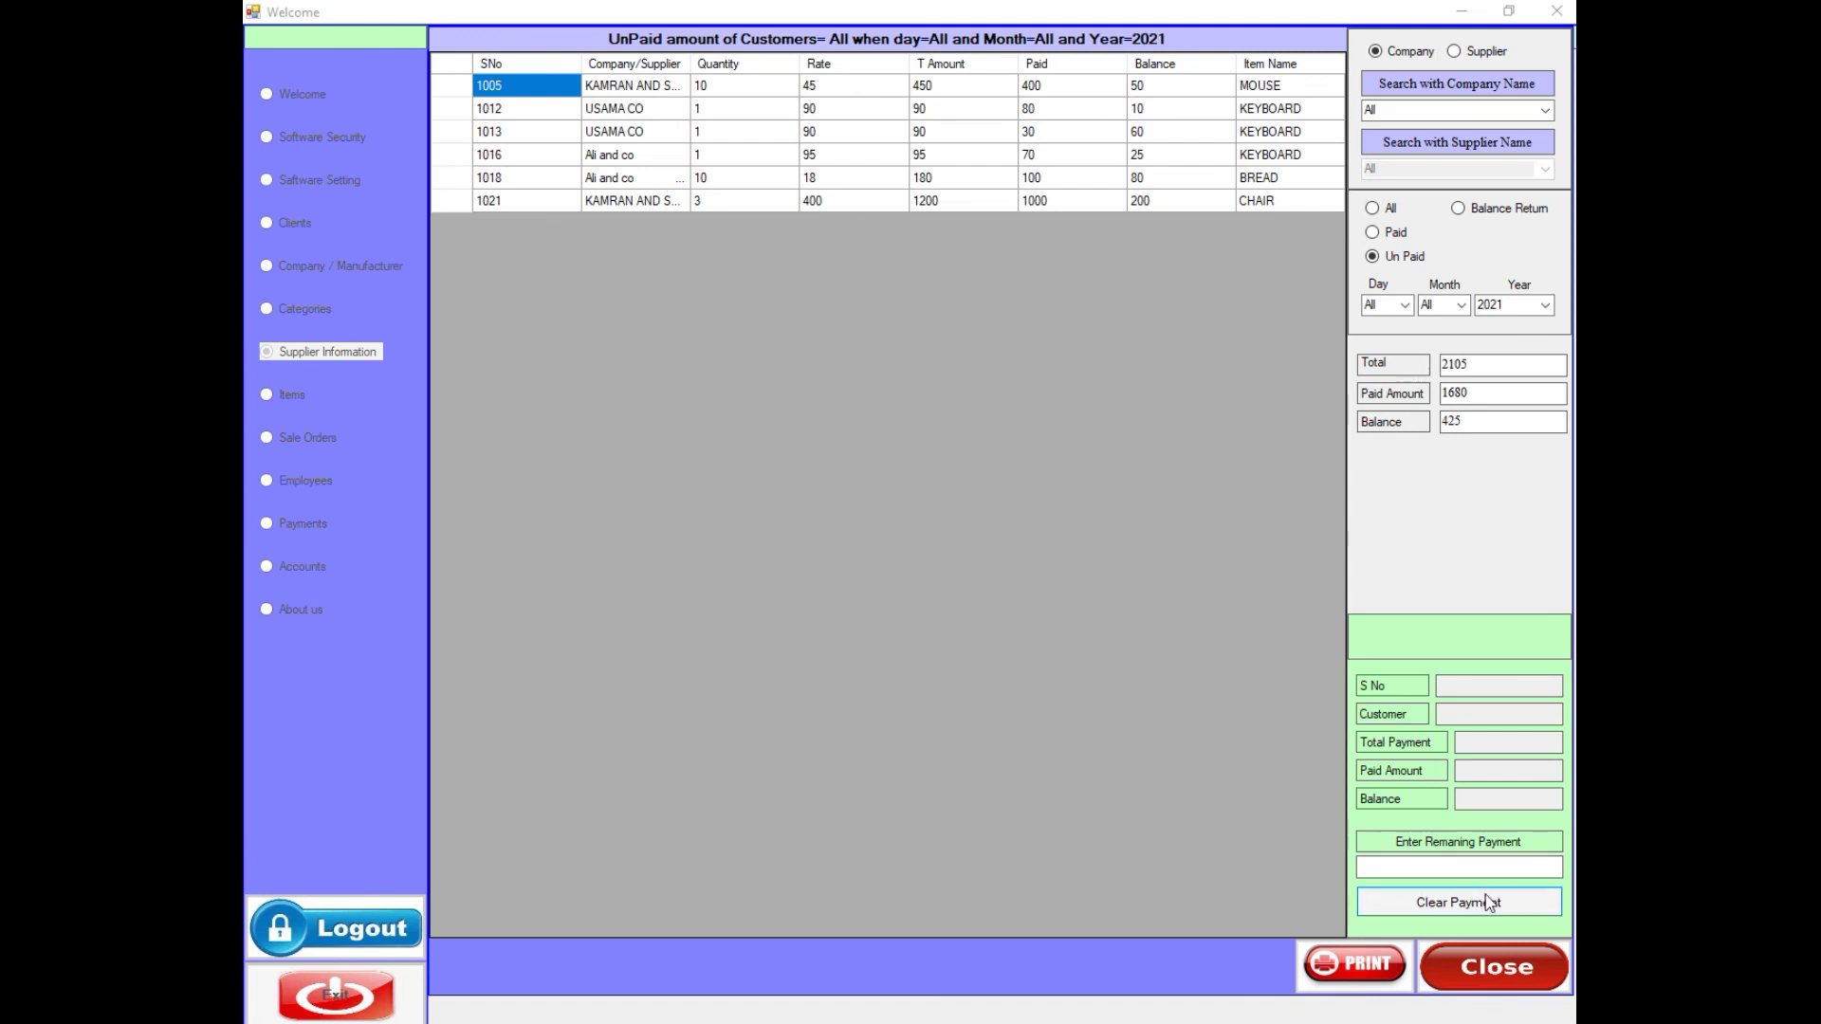
- Close supplier payments and open the Accounts income and expense records, dismissing both notices
left_click(1493, 968)
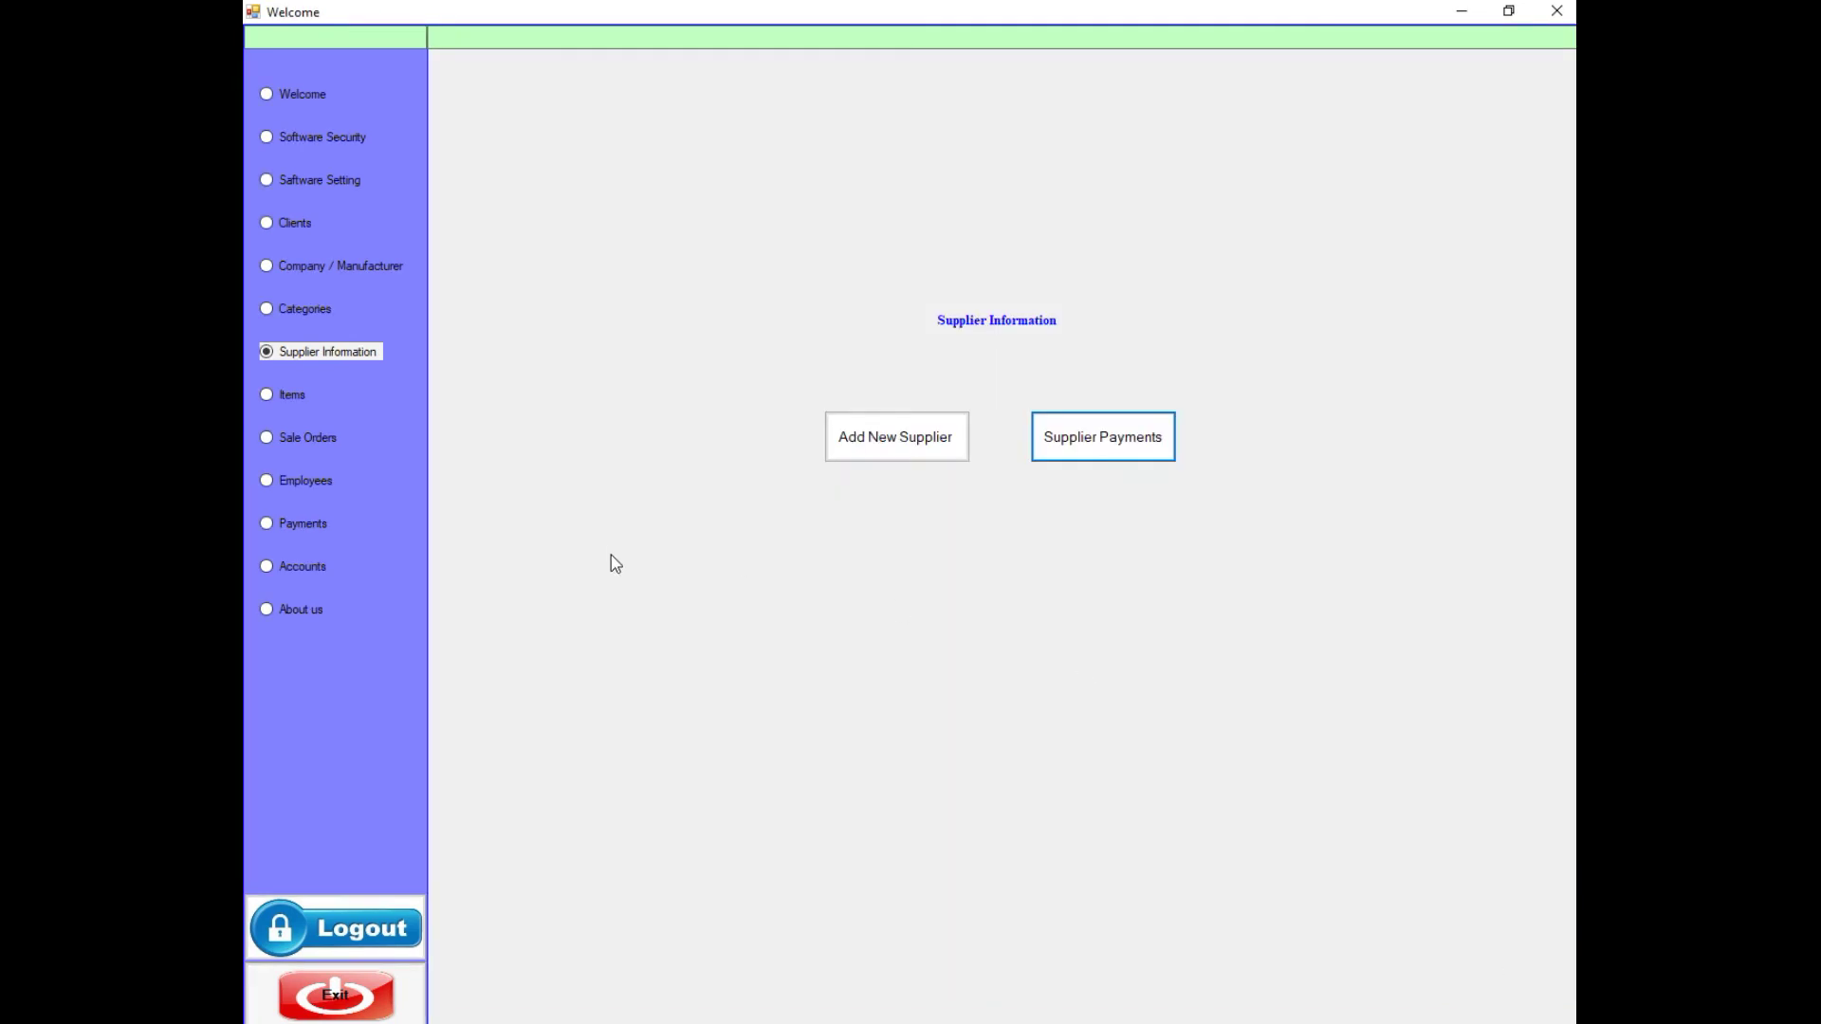
left_click(310, 565)
left_click(833, 453)
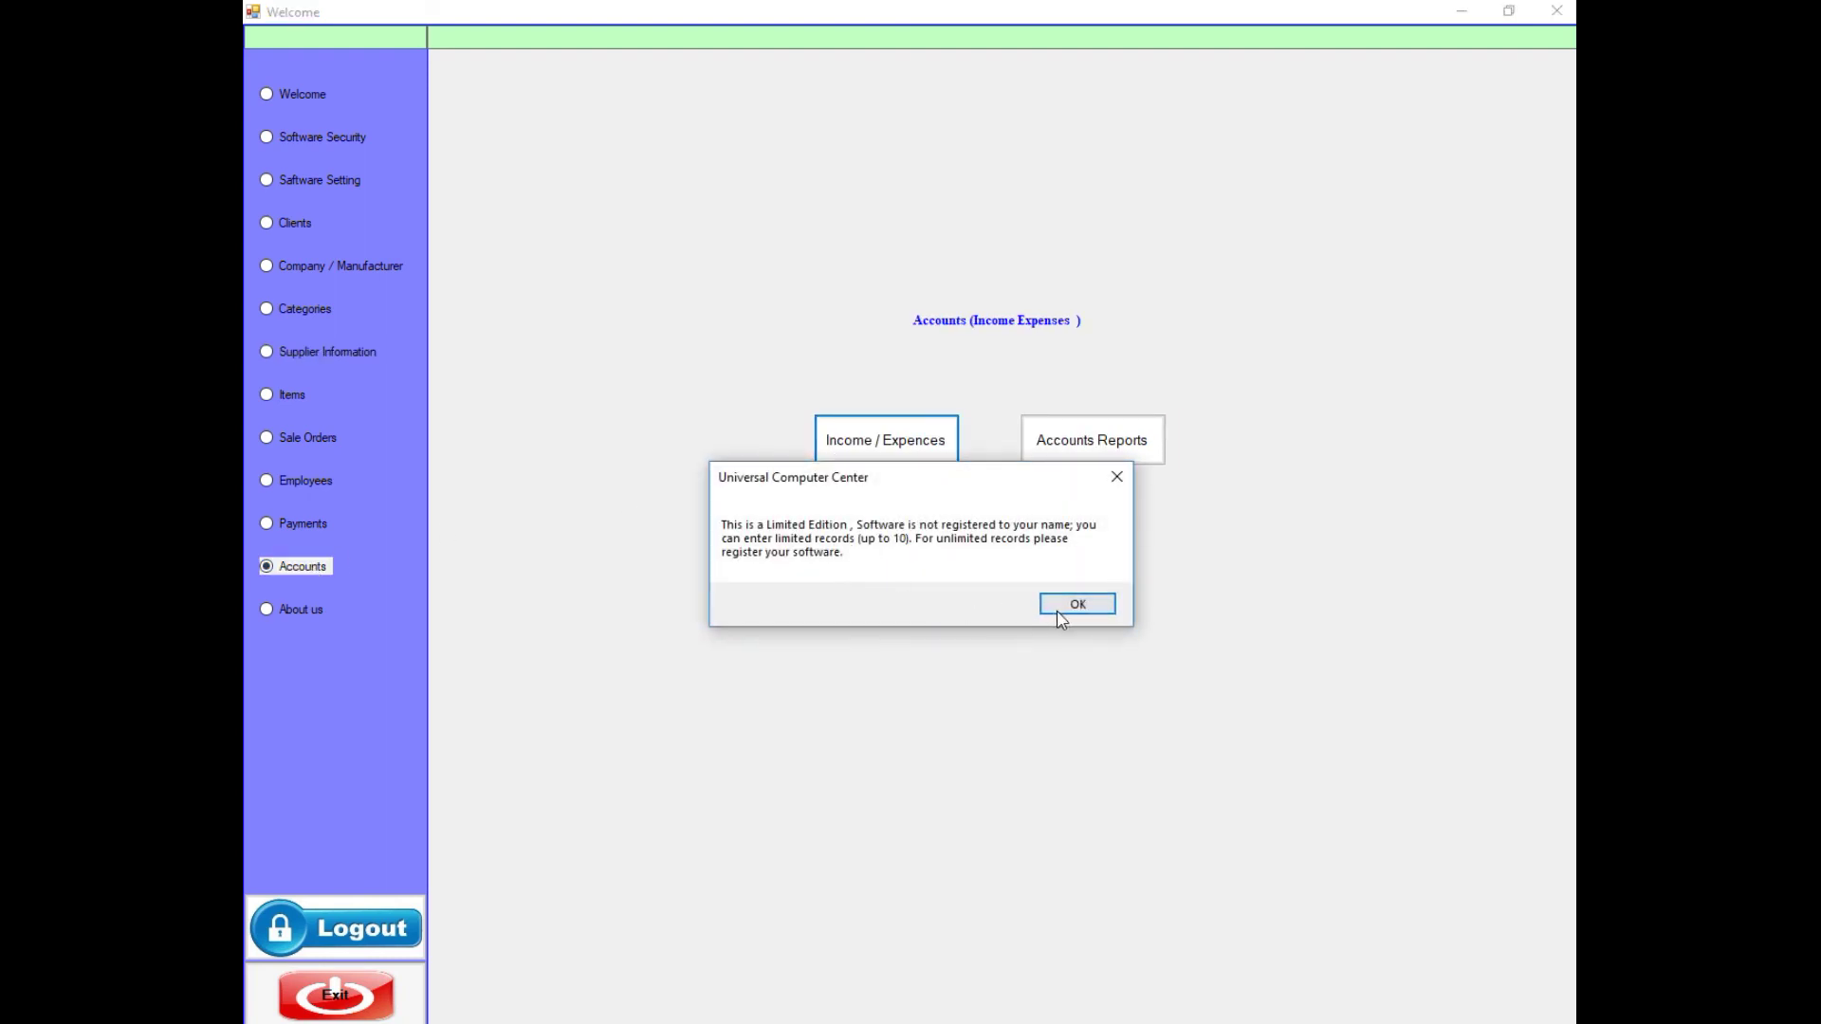
left_click(1062, 610)
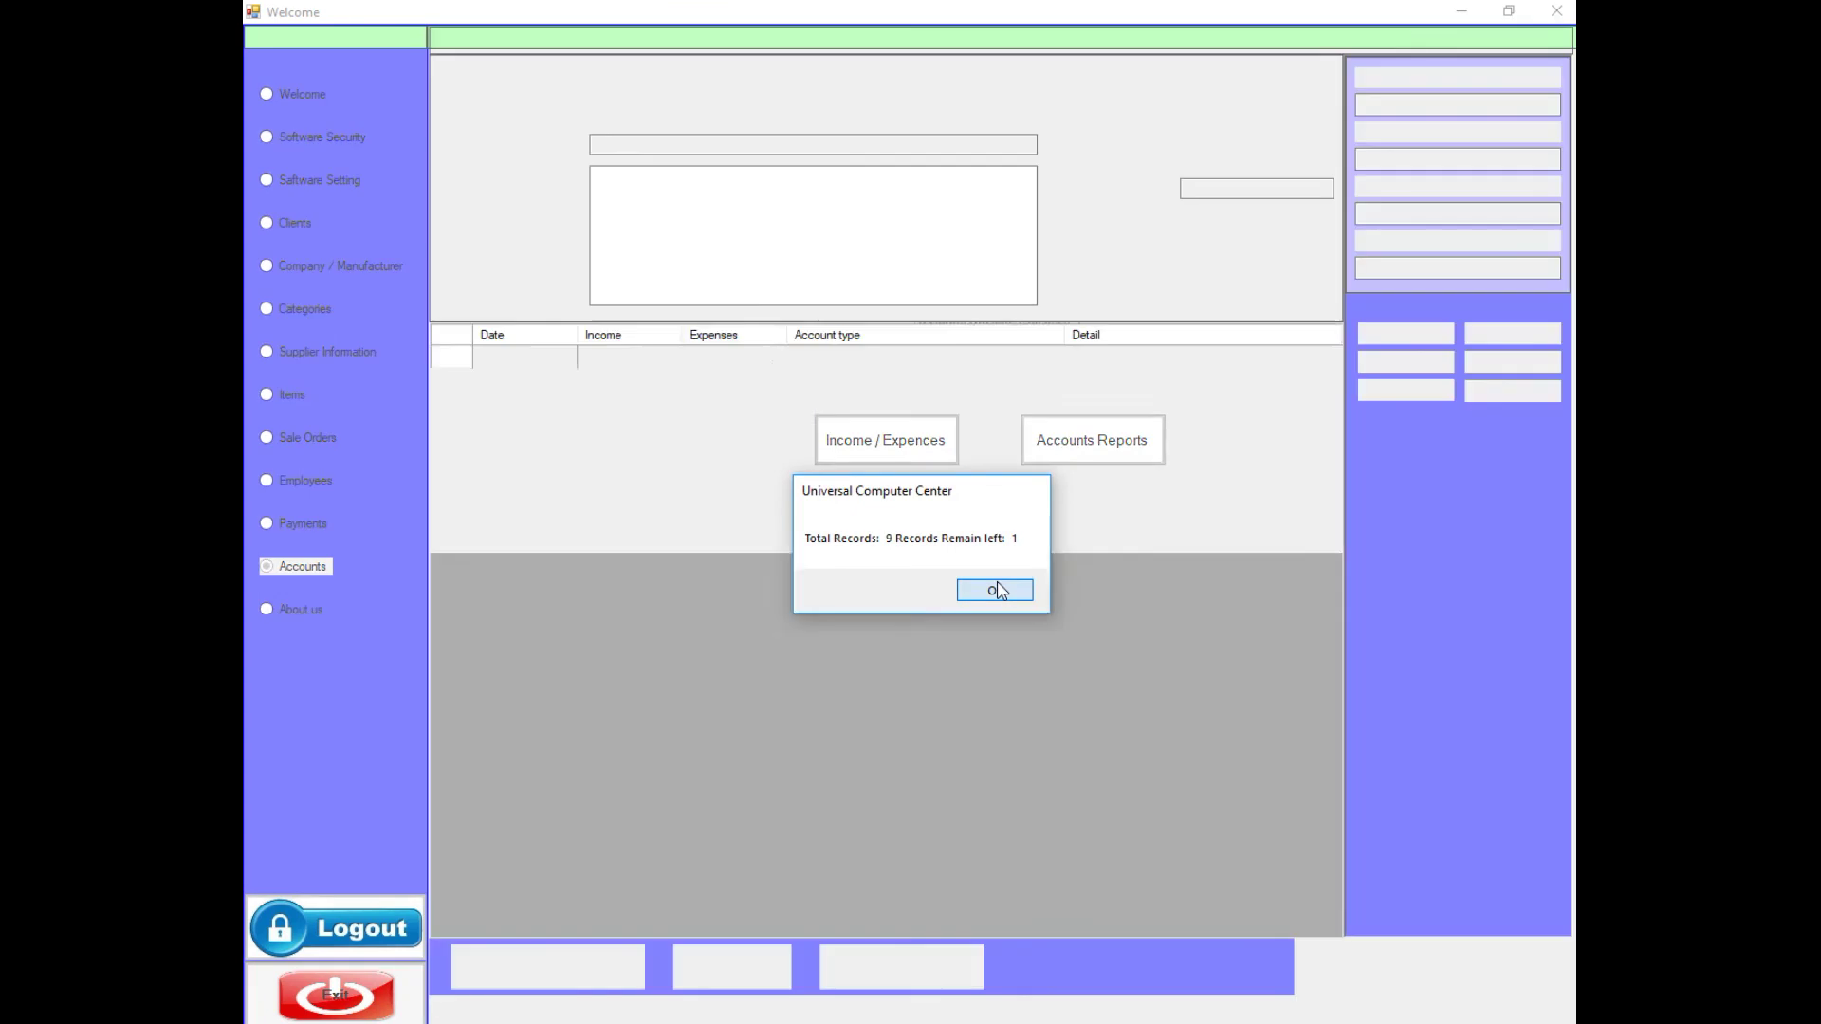
left_click(994, 590)
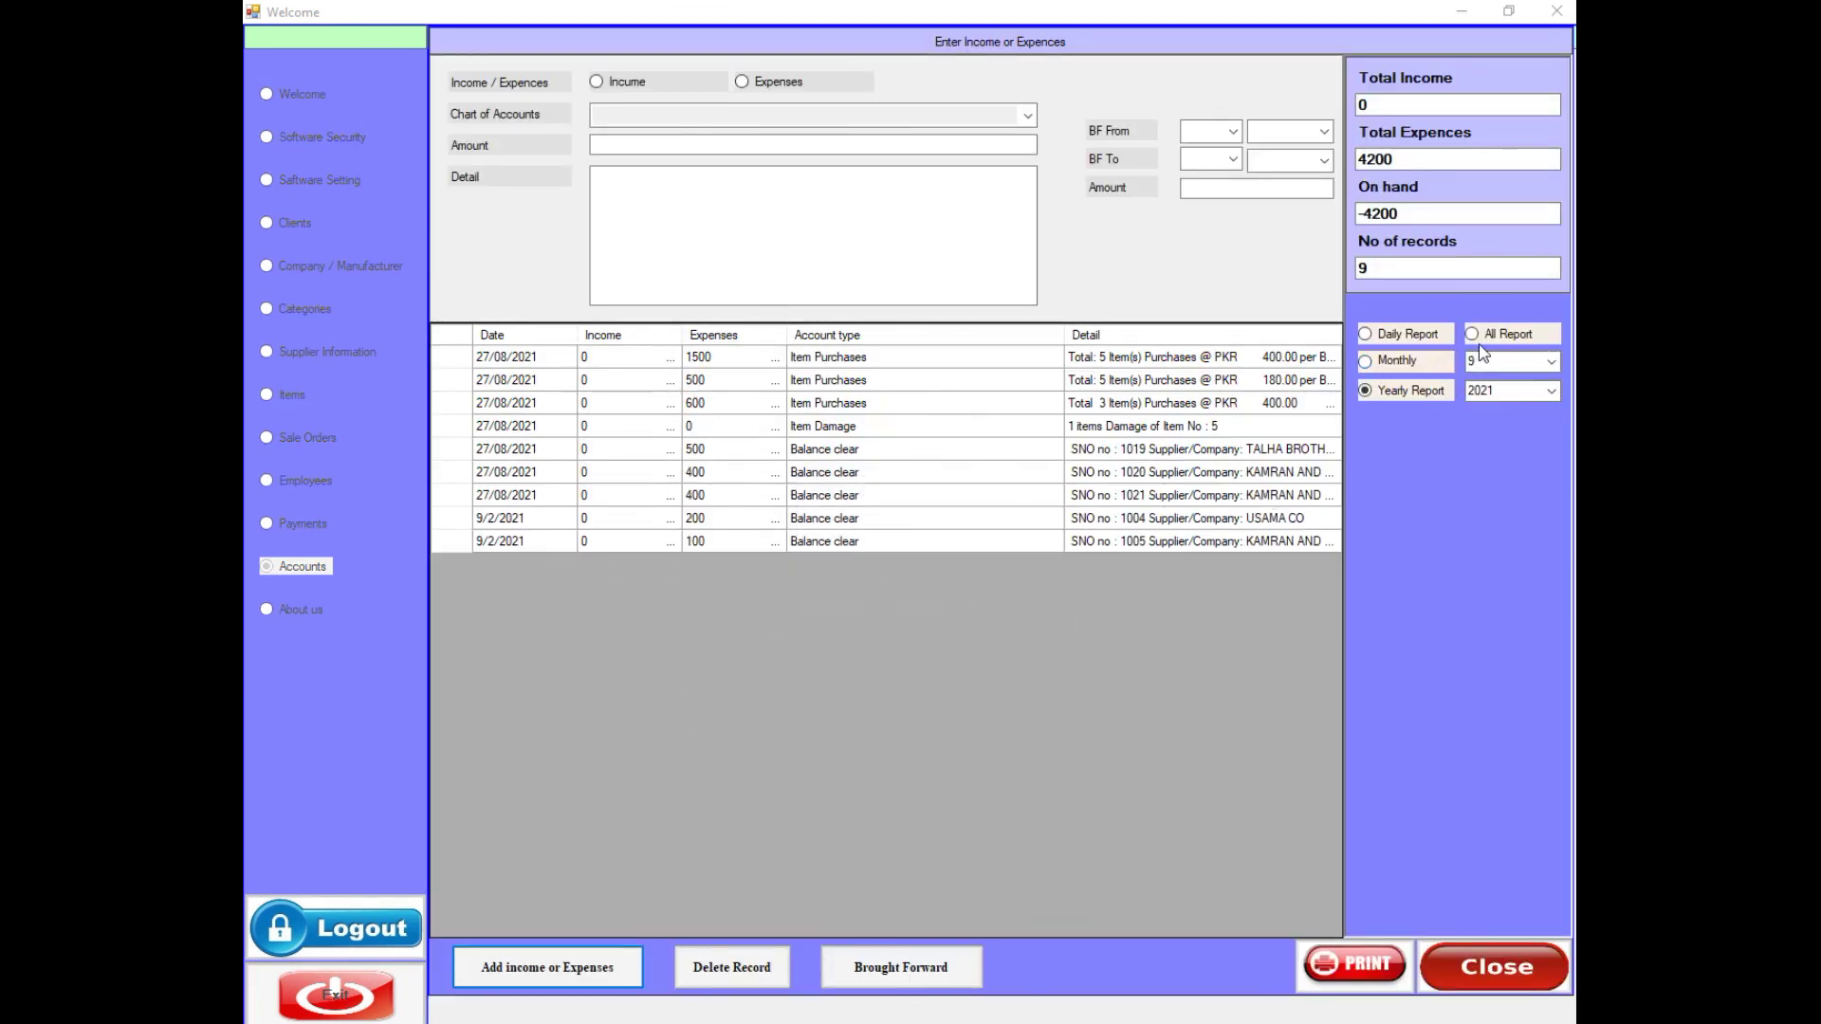
- Narrow the ledger to the daily report of 300 expenses, then go to Items
left_click(1401, 337)
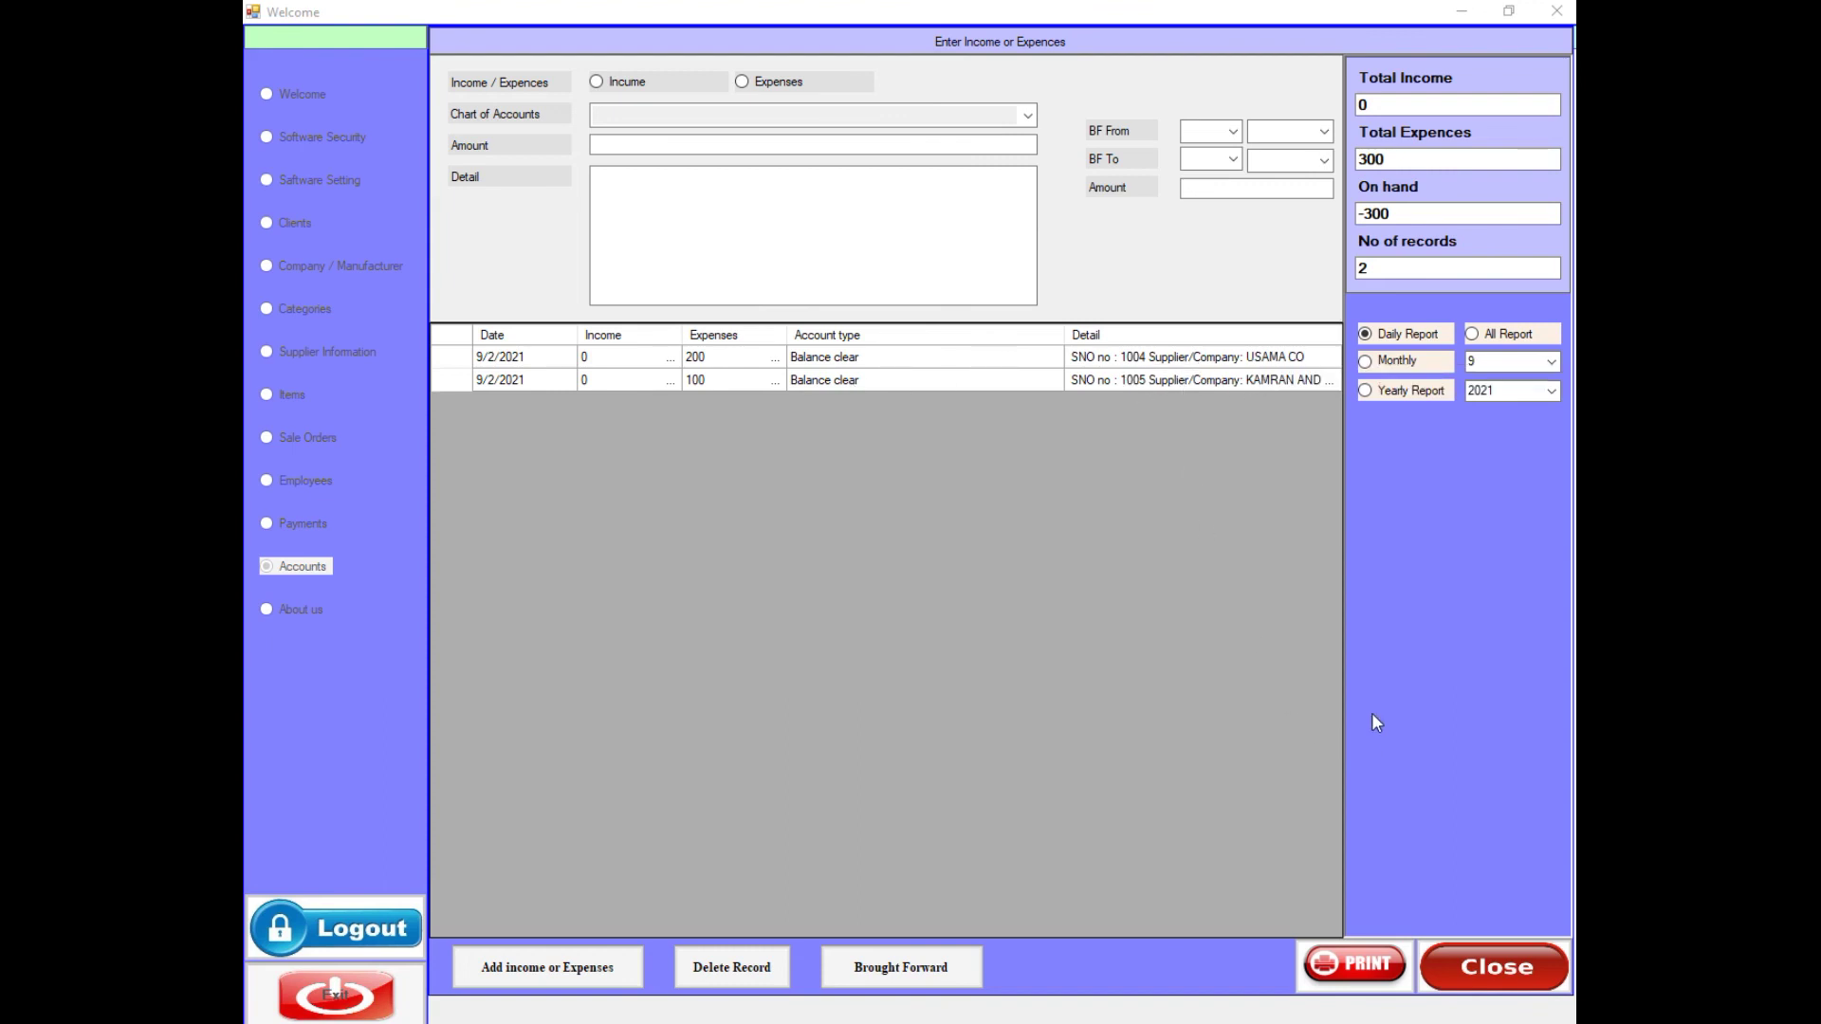
left_click(1479, 963)
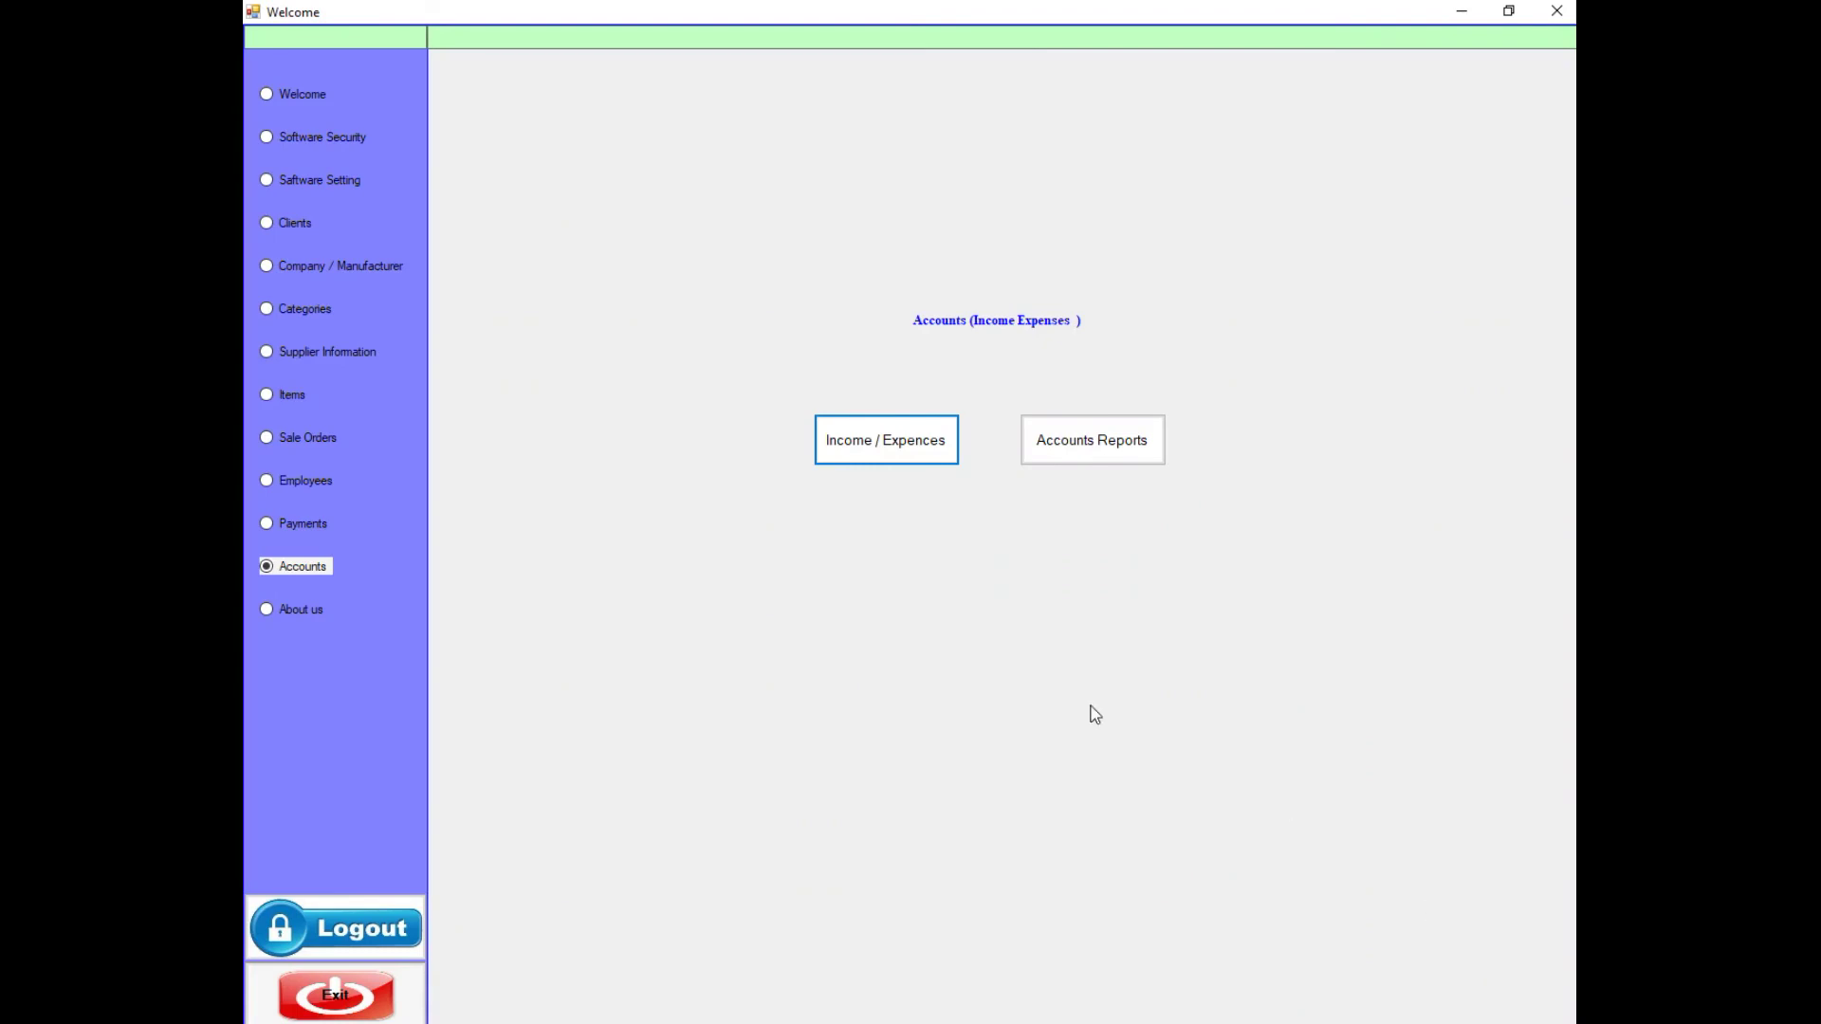
left_click(301, 347)
left_click(296, 398)
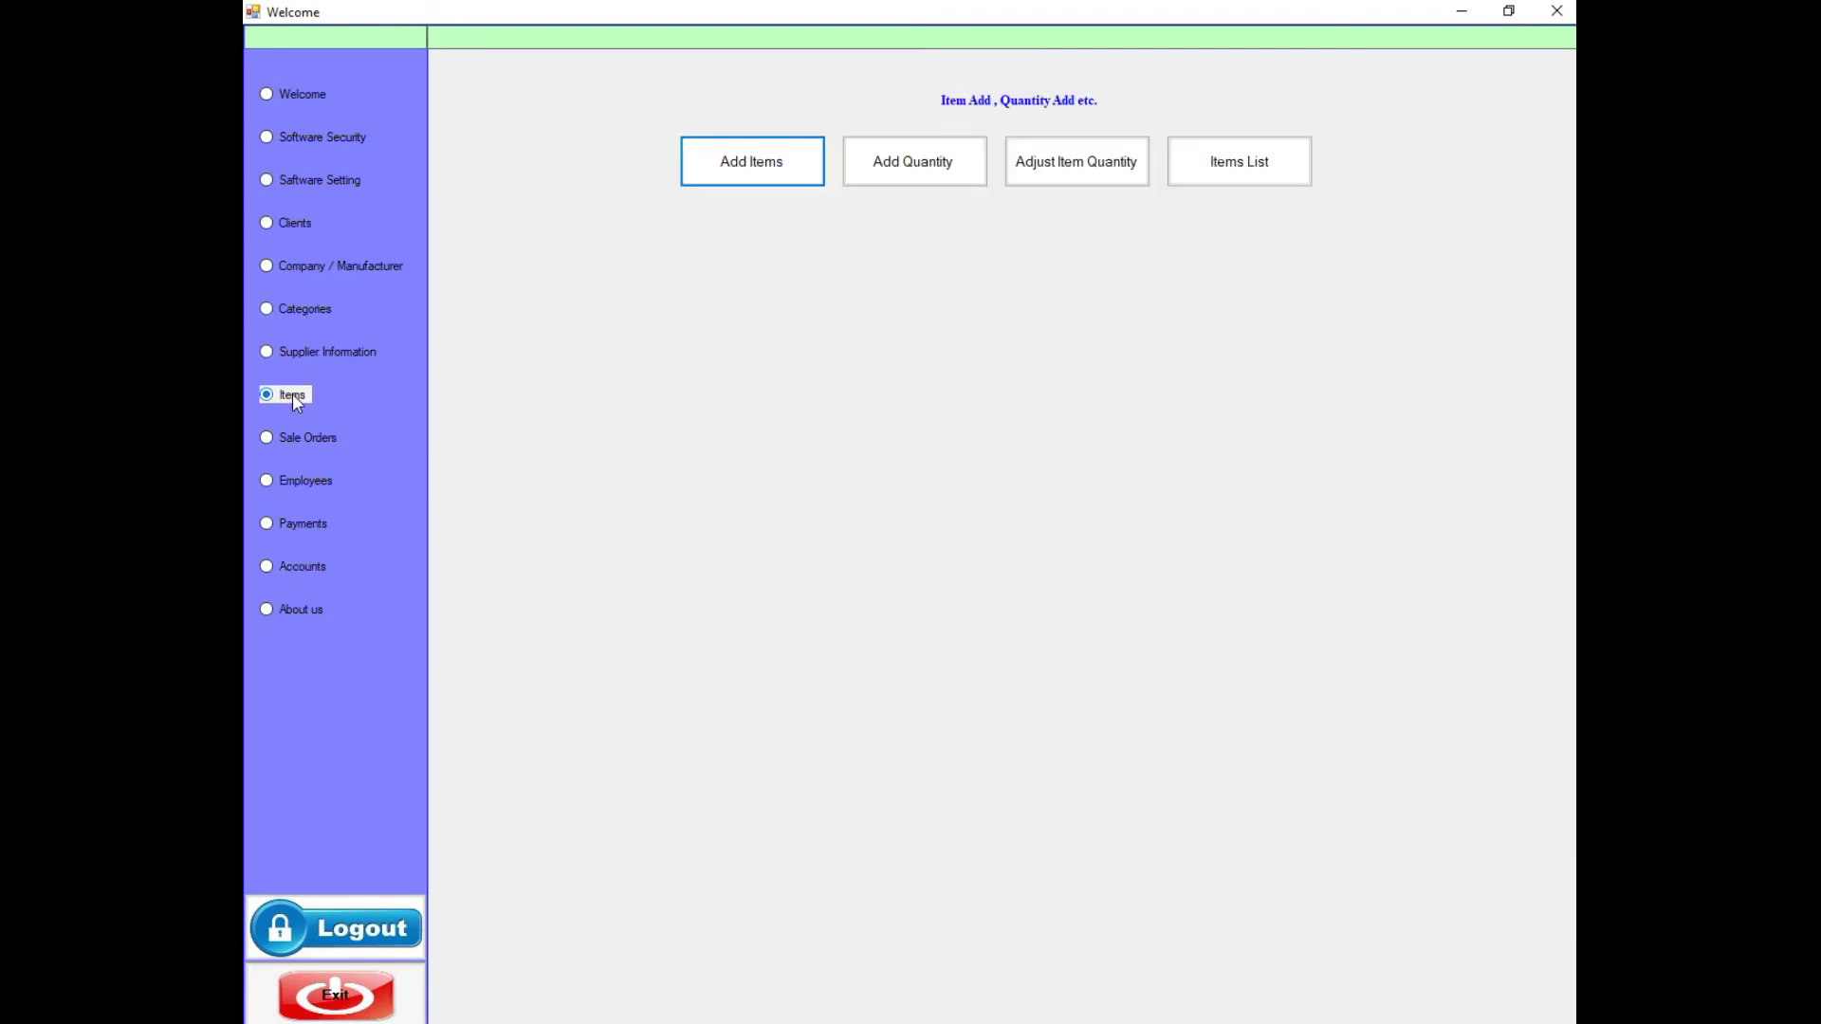